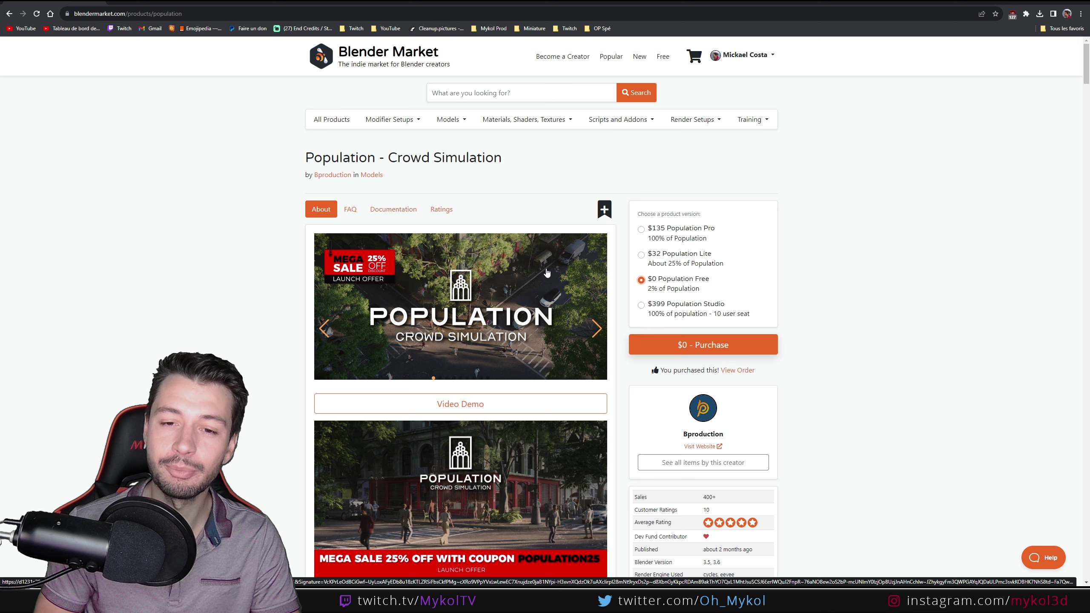
# Step: Look through the preview images of the Population - Crowd Simulation product, ending on the motion capture animation image
pyautogui.click(593, 340)
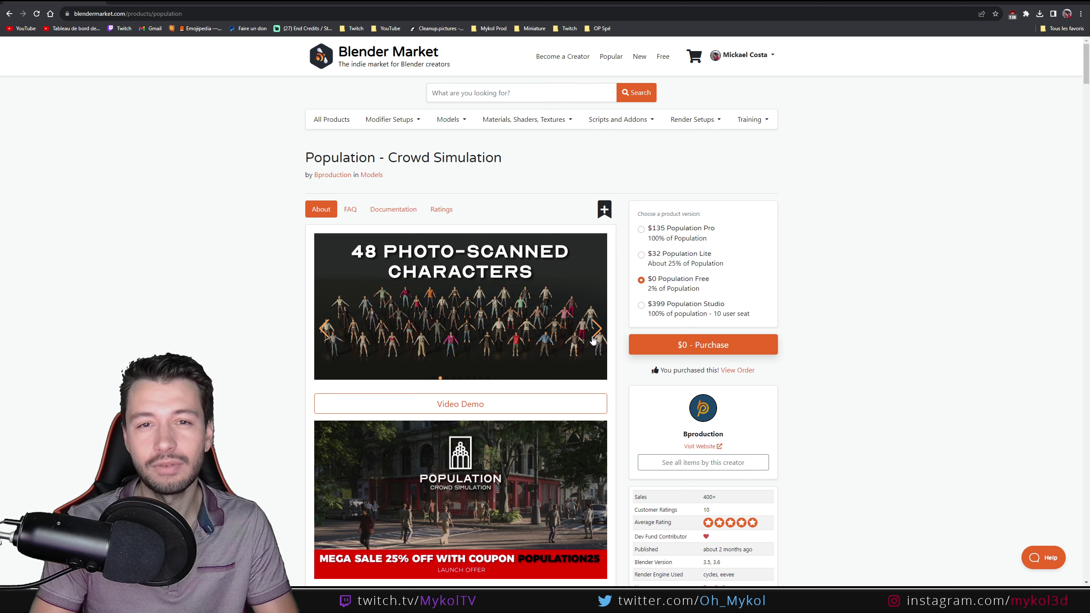
pyautogui.click(592, 339)
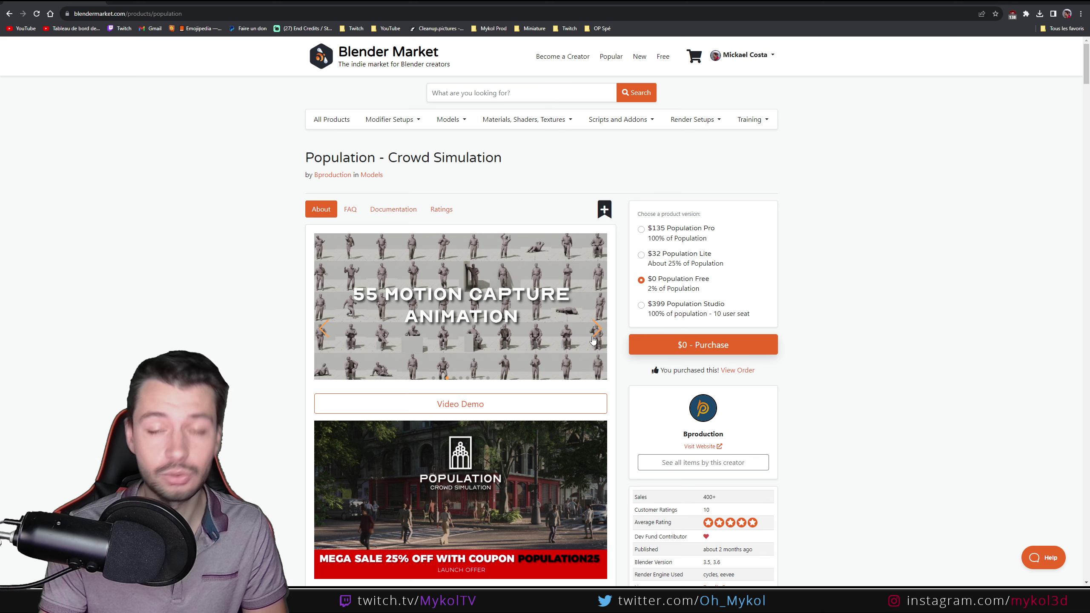
pyautogui.click(595, 340)
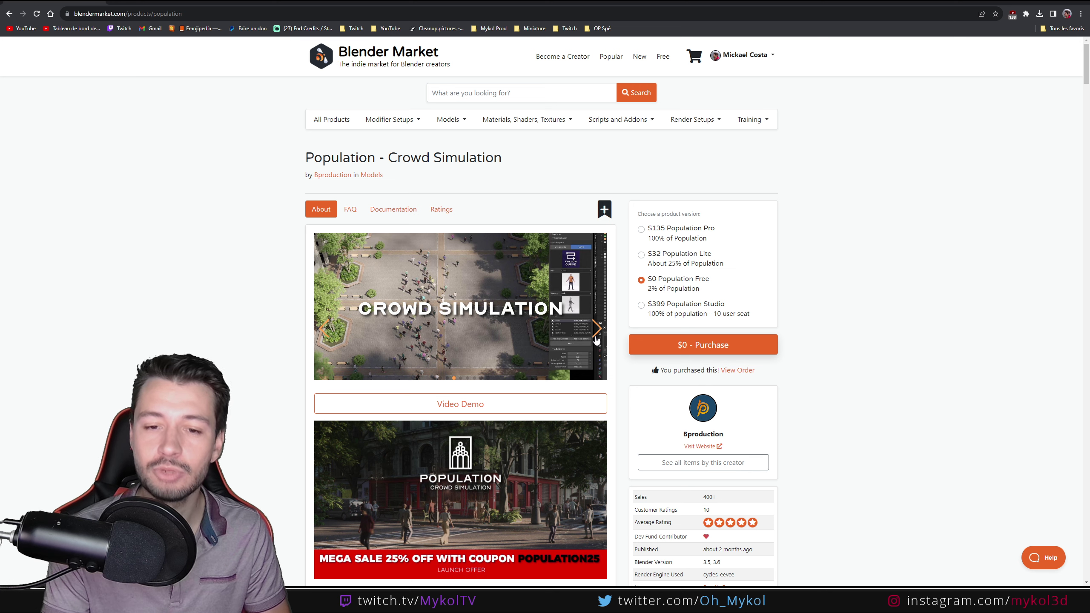
pyautogui.click(597, 340)
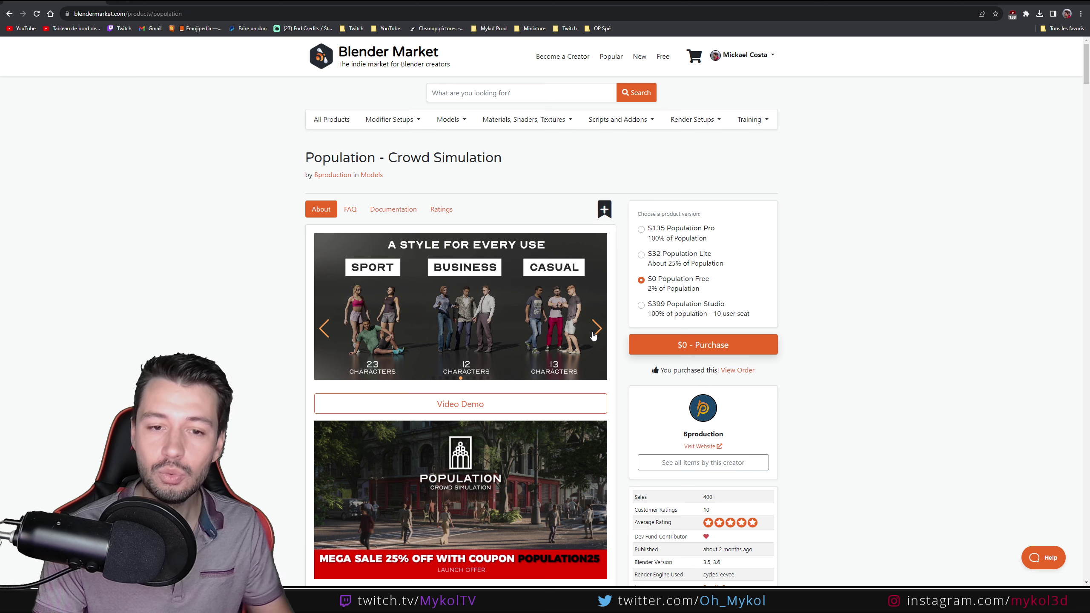
pyautogui.click(594, 336)
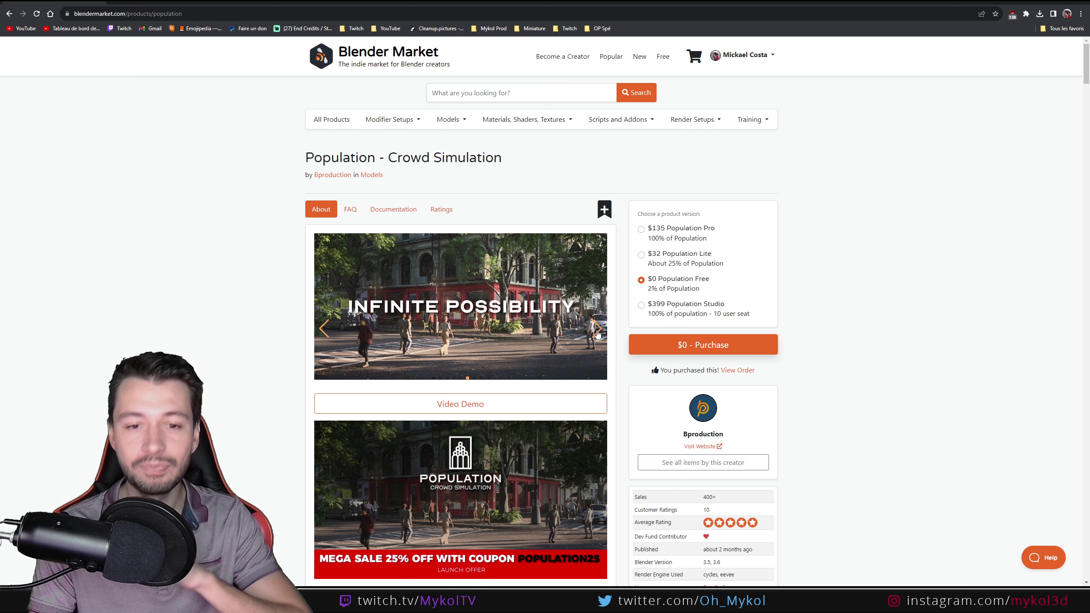
pyautogui.click(597, 330)
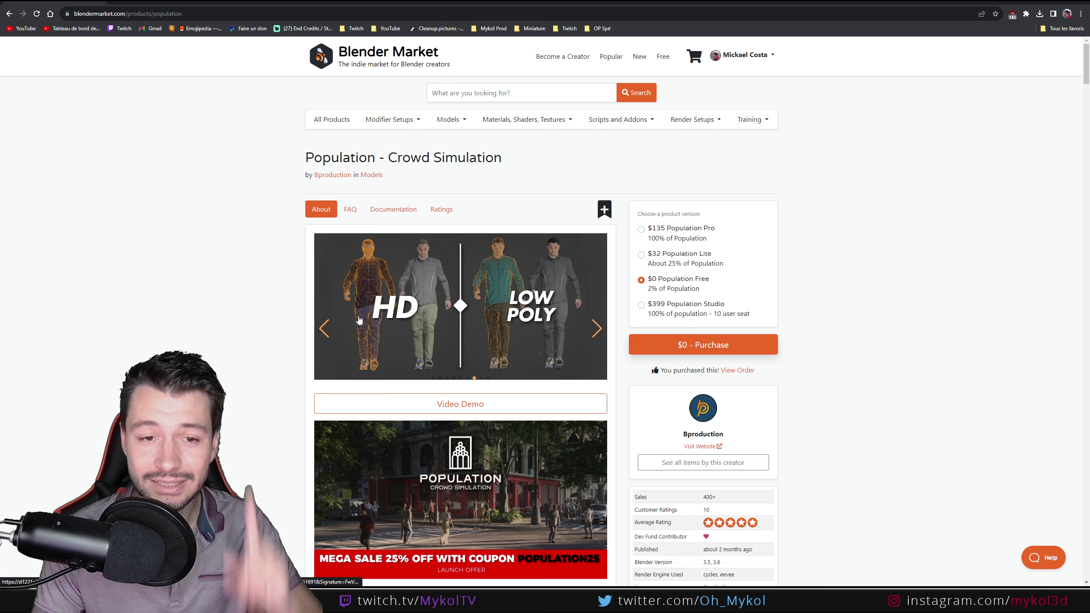
pyautogui.click(597, 328)
pyautogui.click(597, 329)
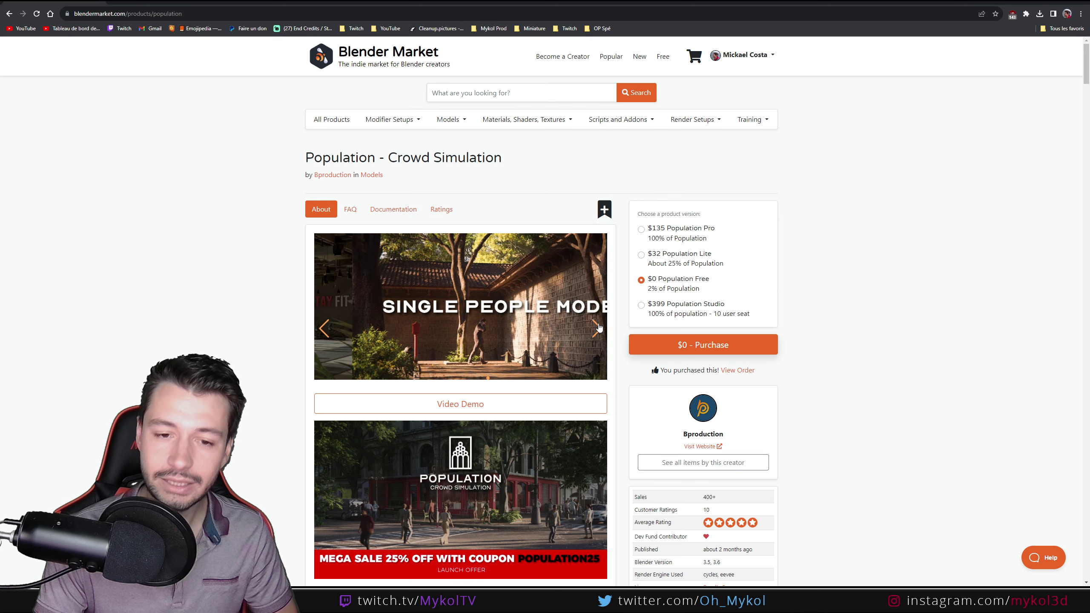
pyautogui.click(324, 328)
pyautogui.click(324, 327)
pyautogui.click(323, 327)
pyautogui.click(324, 327)
pyautogui.click(323, 327)
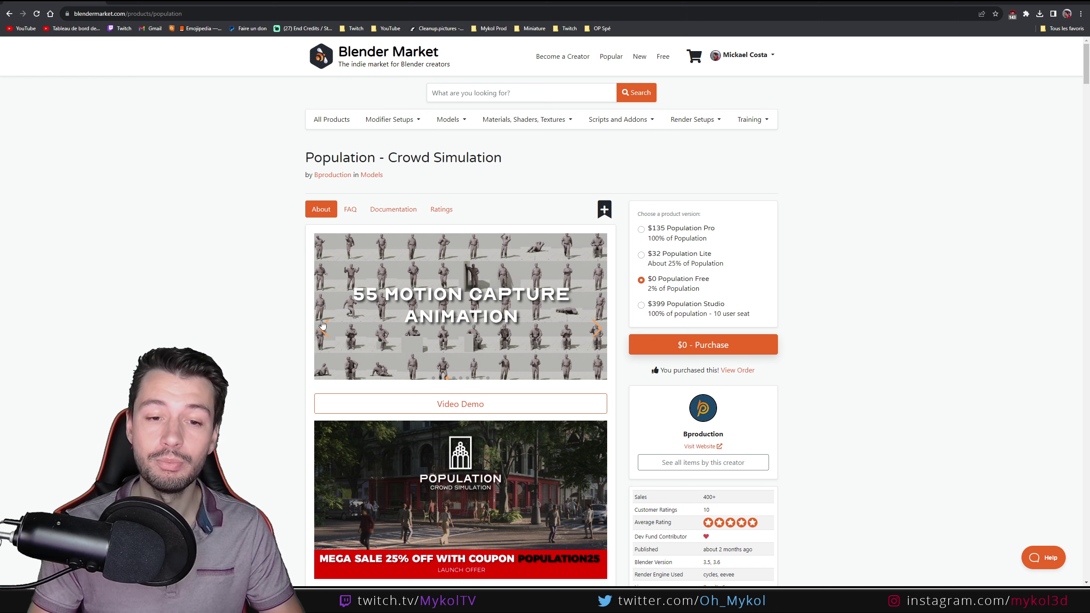
# Step: Examine the Population product description, including its characters, motion capture animations, clothing variations and textures
pyautogui.scroll(-10, 206, 344)
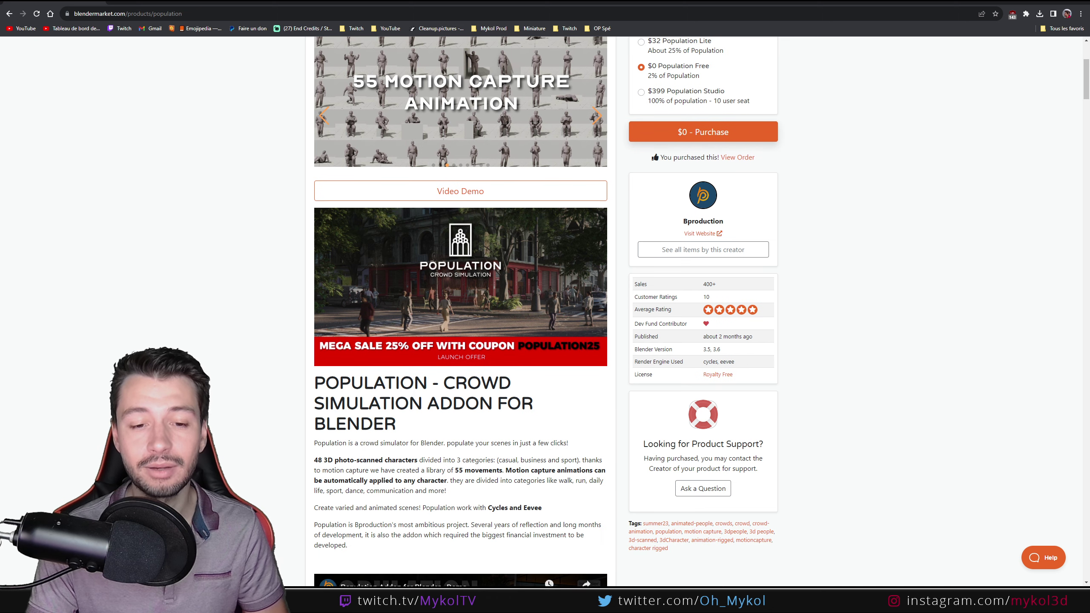
pyautogui.scroll(10, 206, 342)
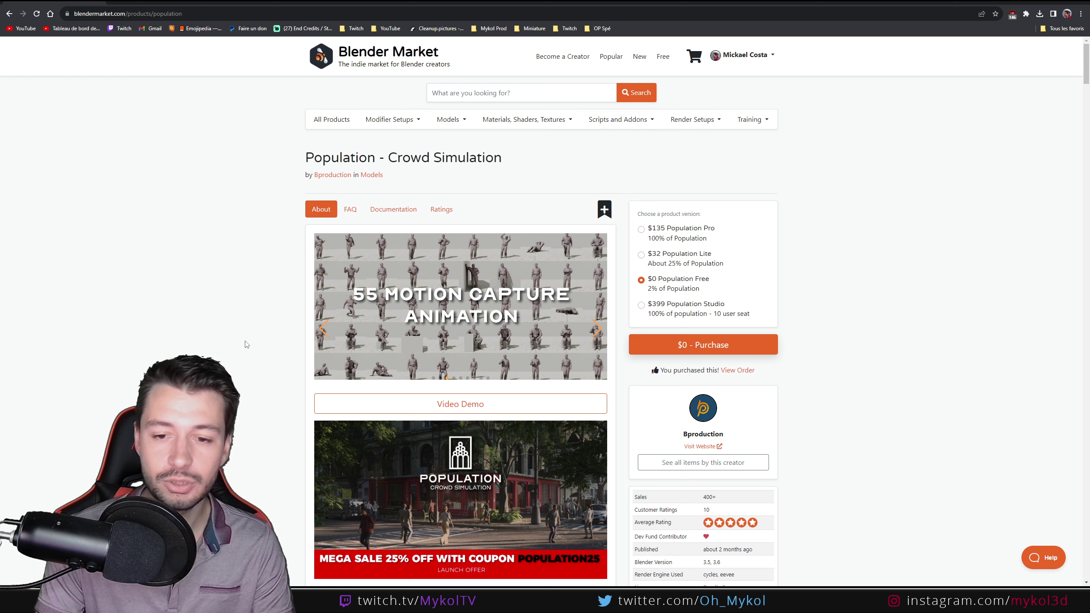
pyautogui.scroll(-20, 245, 344)
pyautogui.scroll(-15, 232, 348)
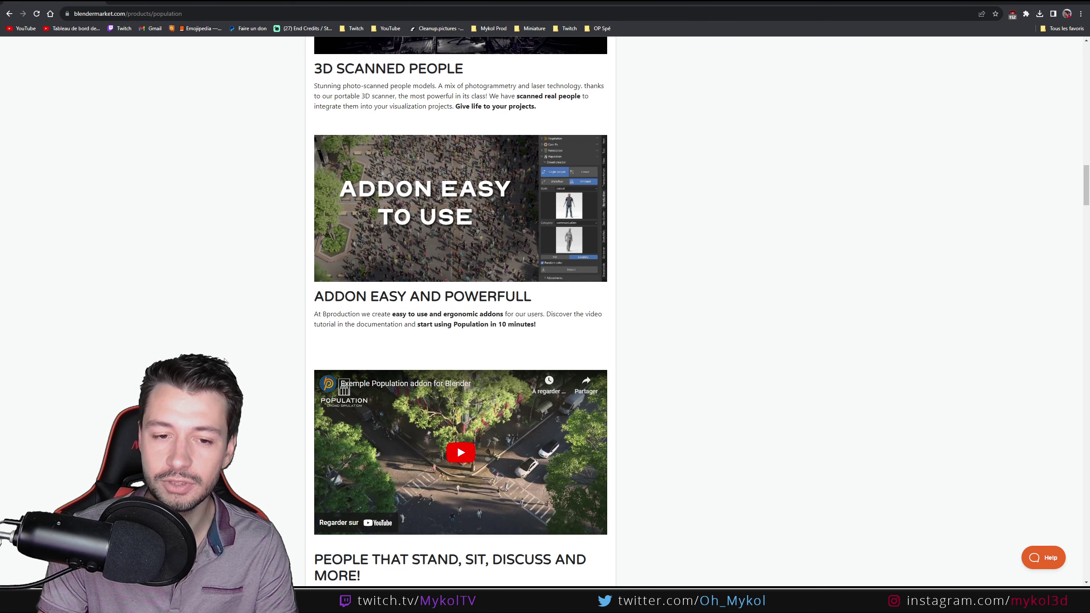
pyautogui.scroll(-9, 225, 360)
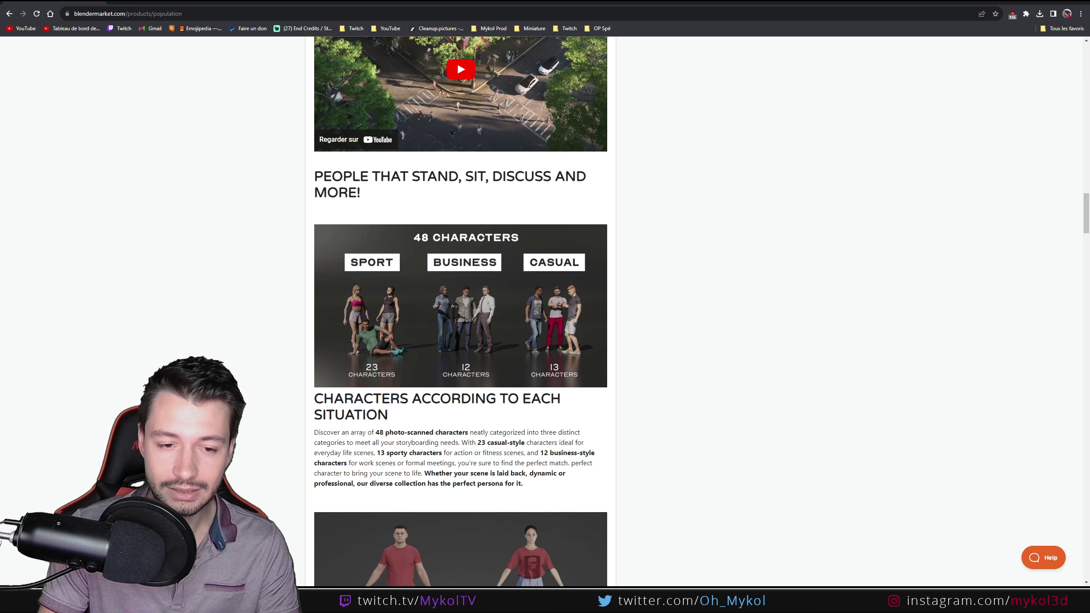
pyautogui.scroll(-10, 461, 311)
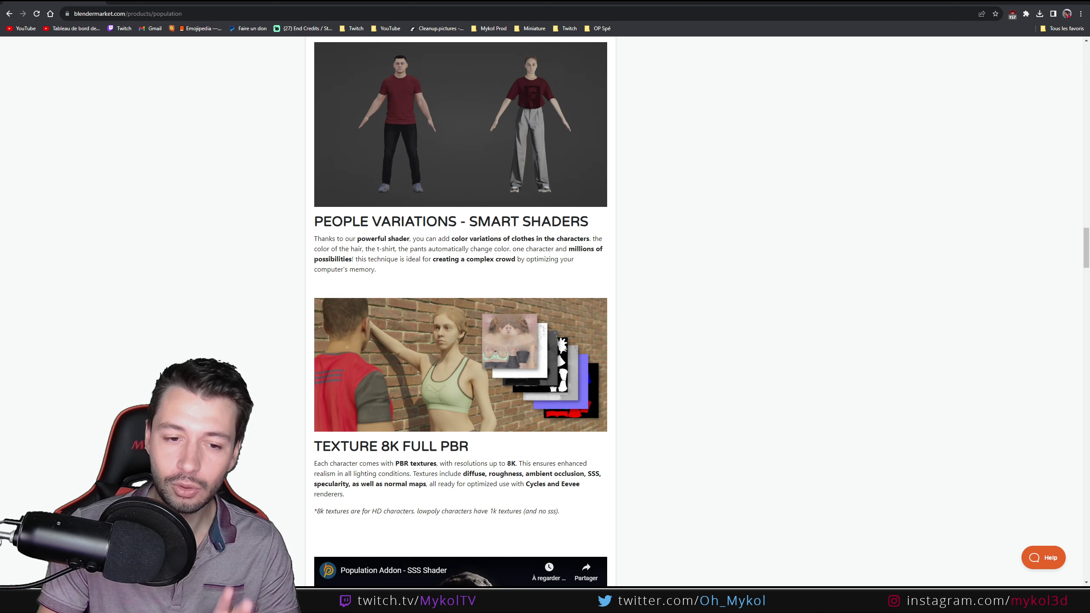
pyautogui.scroll(-13, 227, 356)
pyautogui.scroll(20, 227, 357)
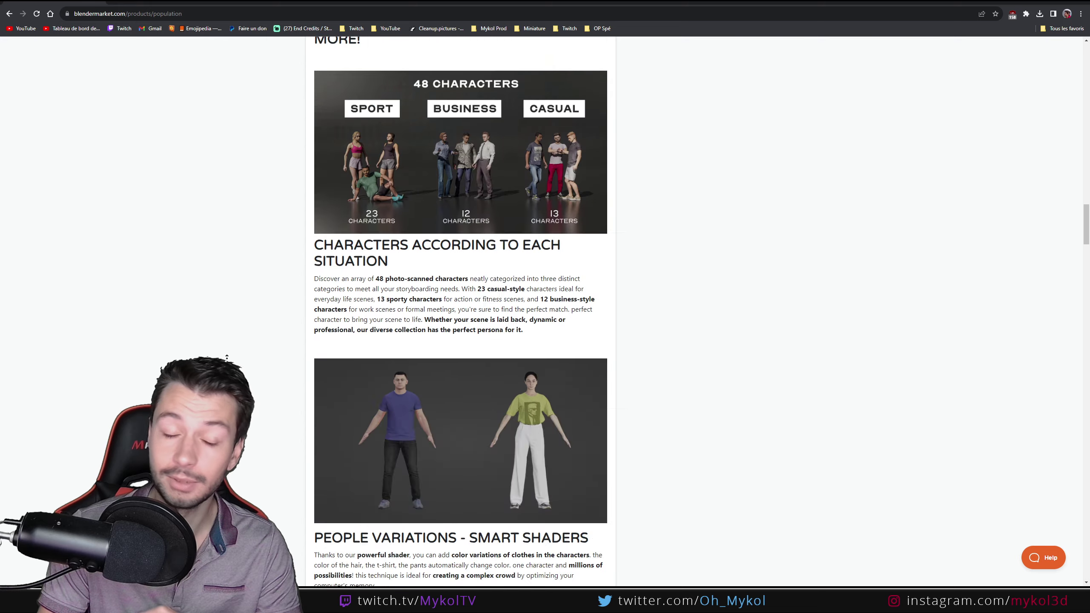
pyautogui.scroll(15, 227, 357)
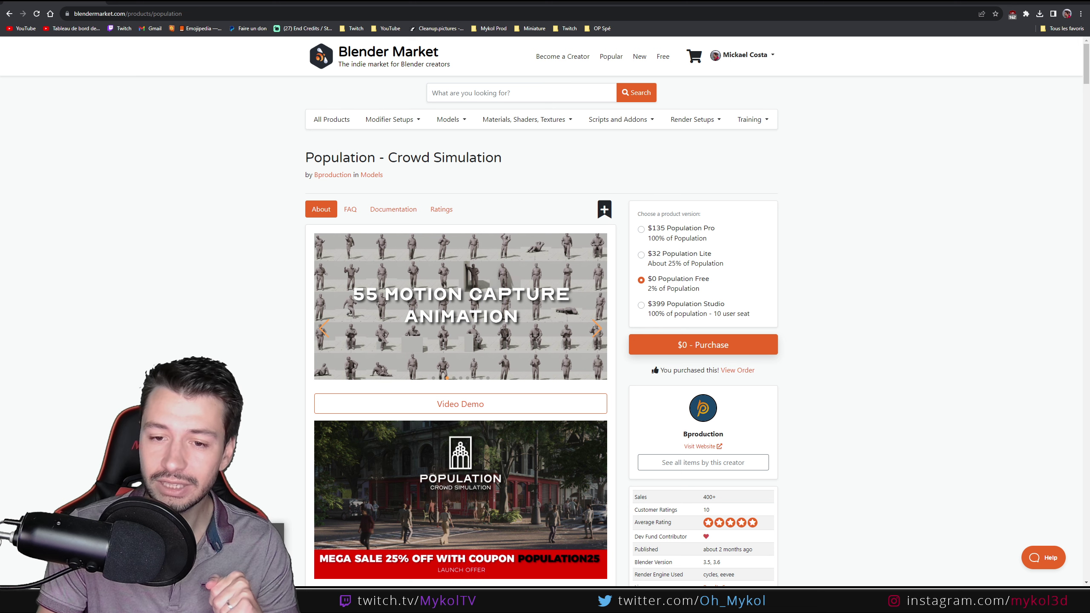
# Step: Switch to Blender and open its add-on preferences
pyautogui.click(236, 601)
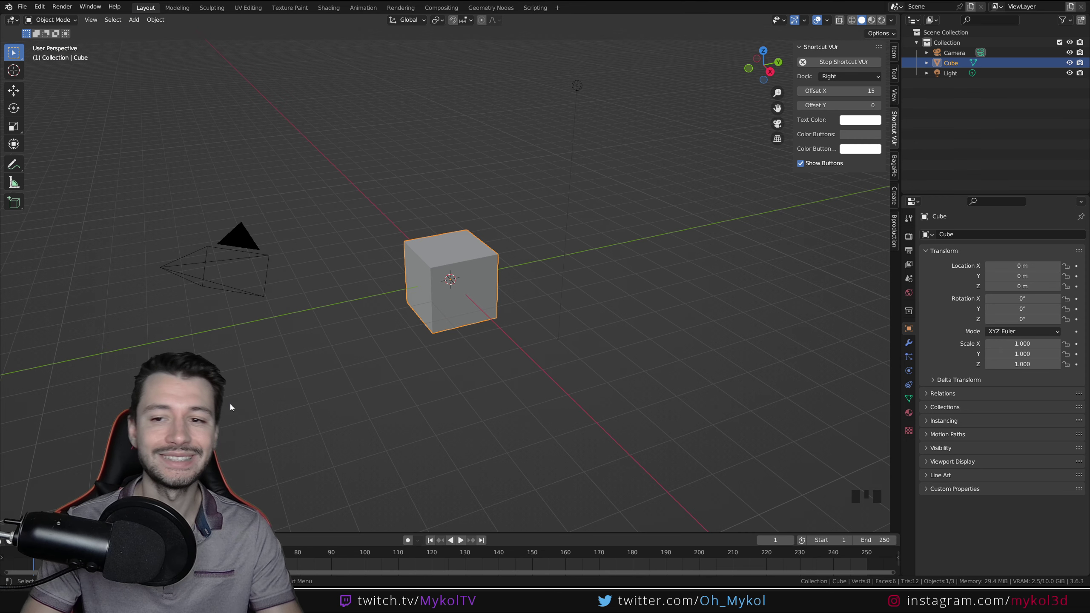
pyautogui.click(37, 8)
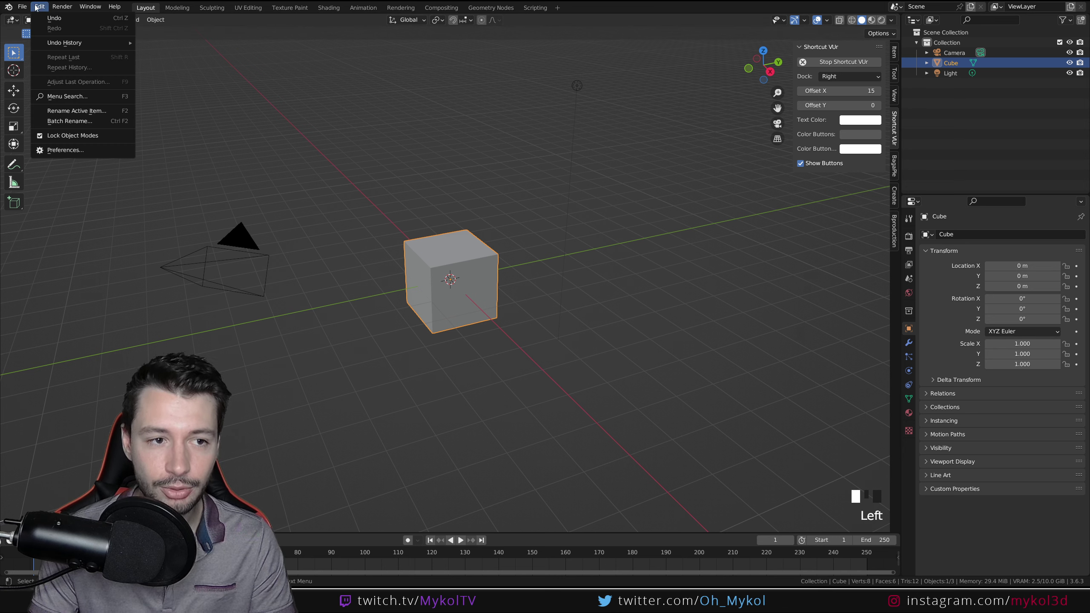
pyautogui.click(76, 151)
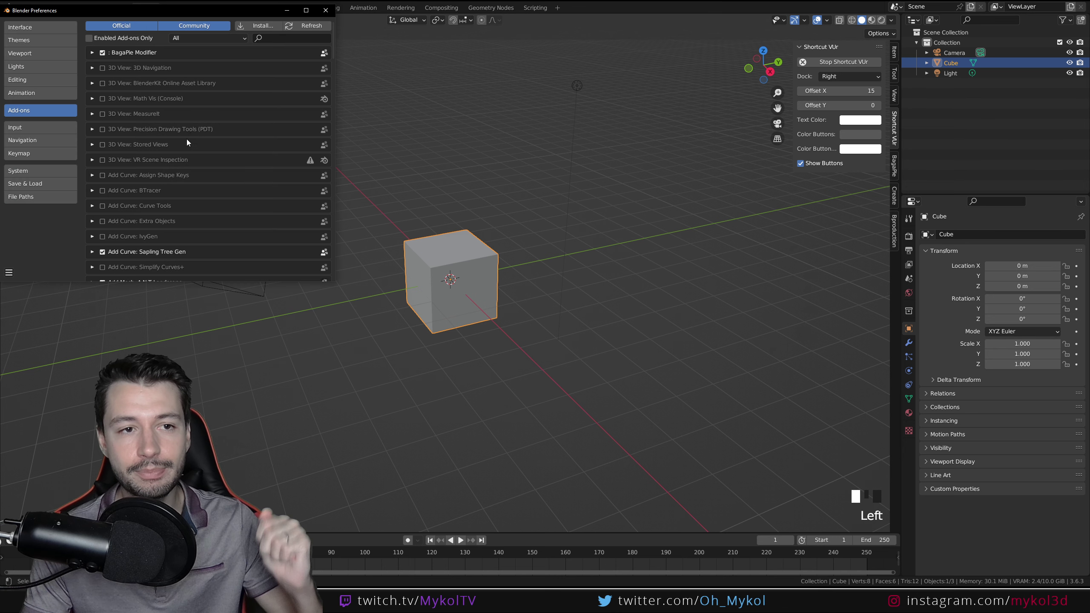
# Step: Check the Downloads folder for the Population add-on archive in the add-on installation browser, without installing anything
pyautogui.click(255, 27)
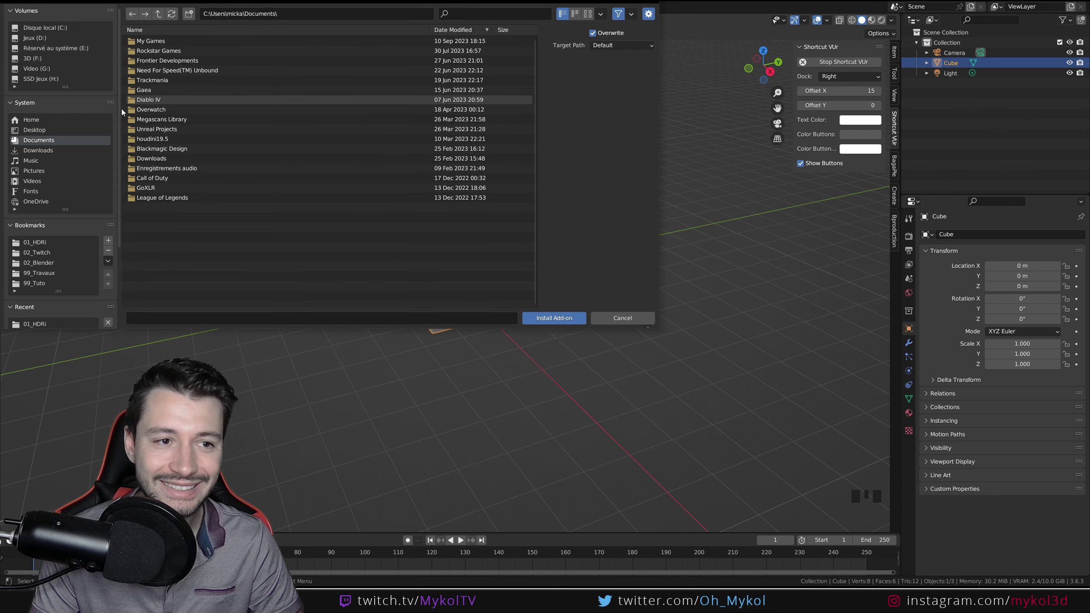
pyautogui.click(38, 151)
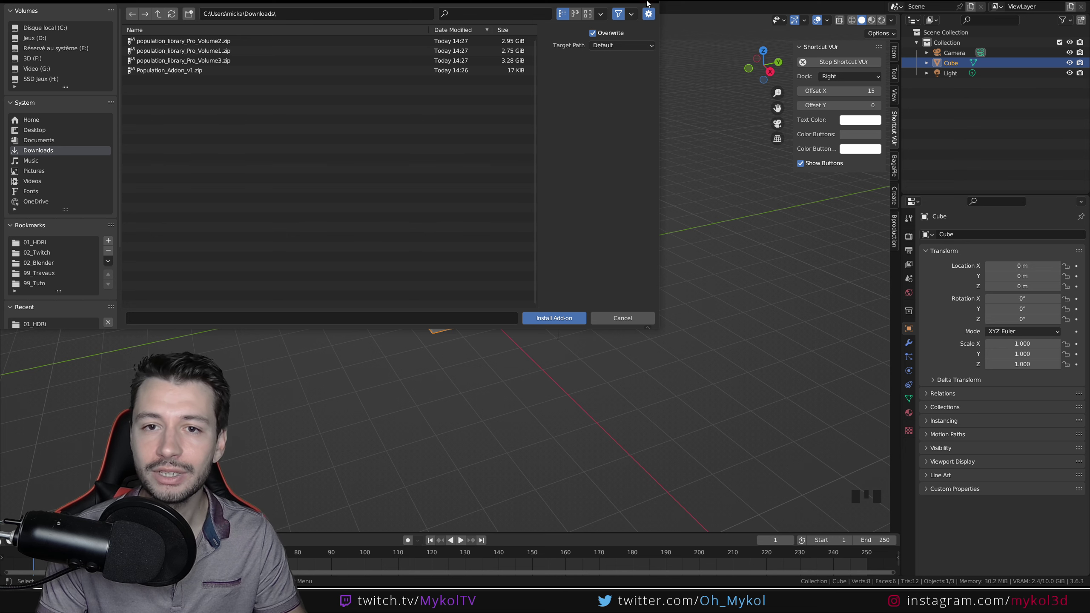
pyautogui.click(649, 2)
# Step: Search the add-ons for "pop" and show the Population add-on's details and library path
pyautogui.click(288, 38)
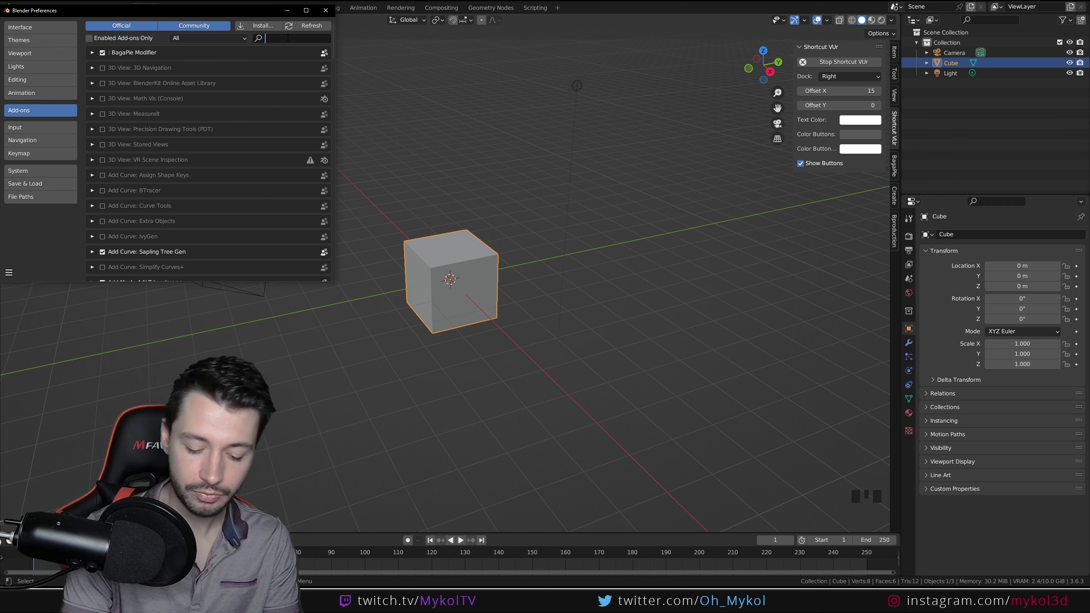
pyautogui.write('pop')
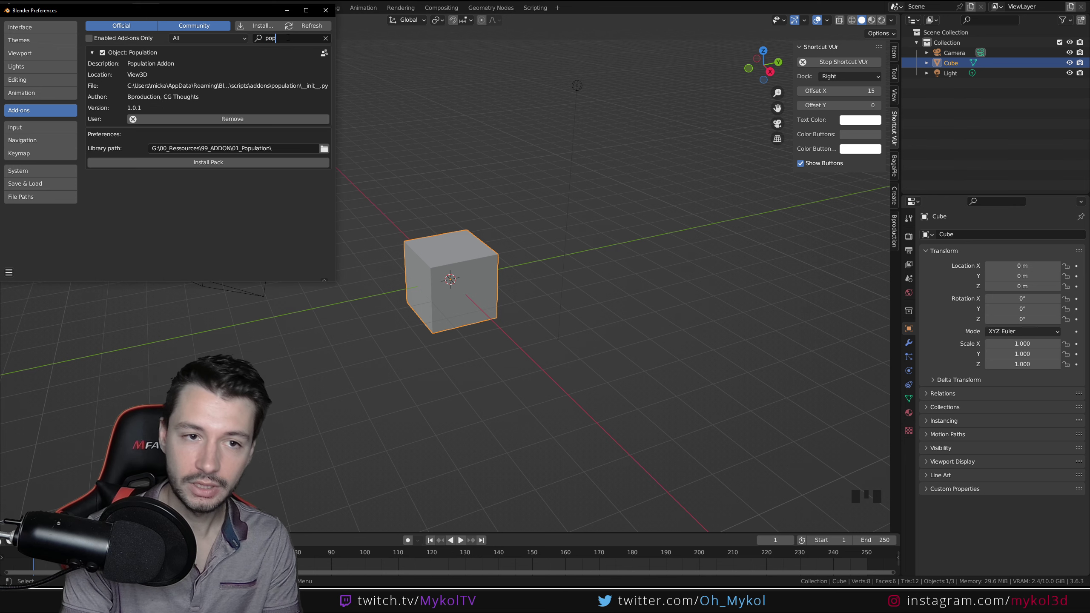
pyautogui.click(92, 53)
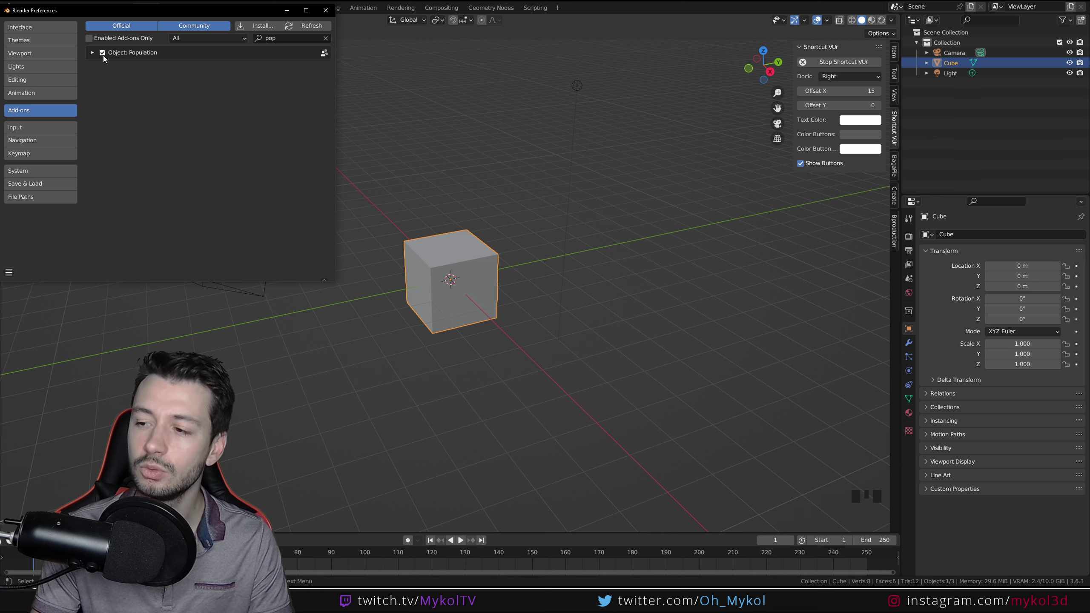
pyautogui.click(92, 53)
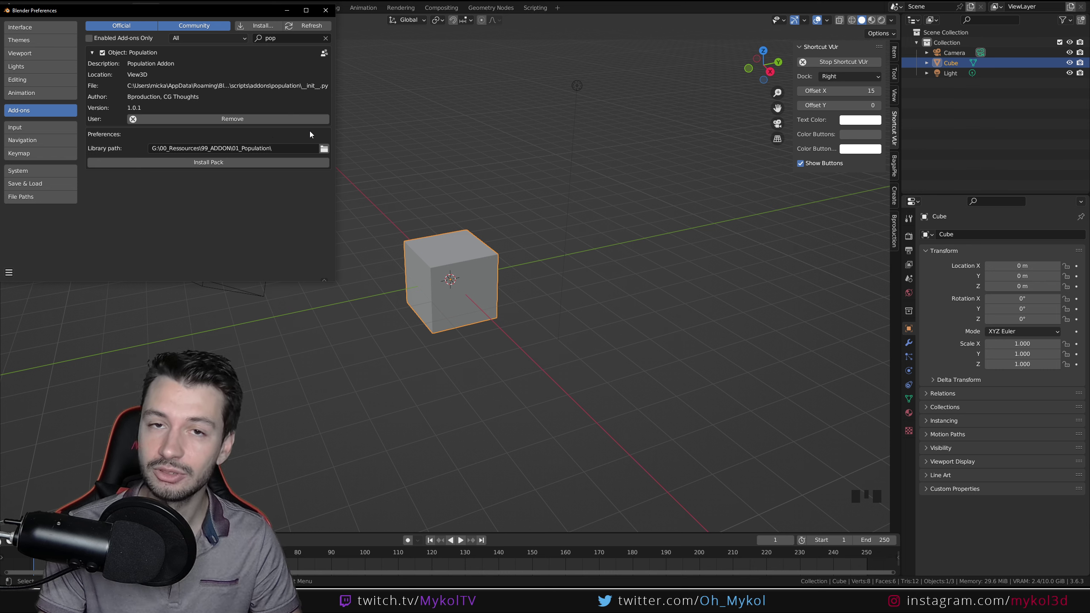
# Step: Check the Population library archives in the Downloads folder for pack installation, without installing any, and close the preferences
pyautogui.click(214, 163)
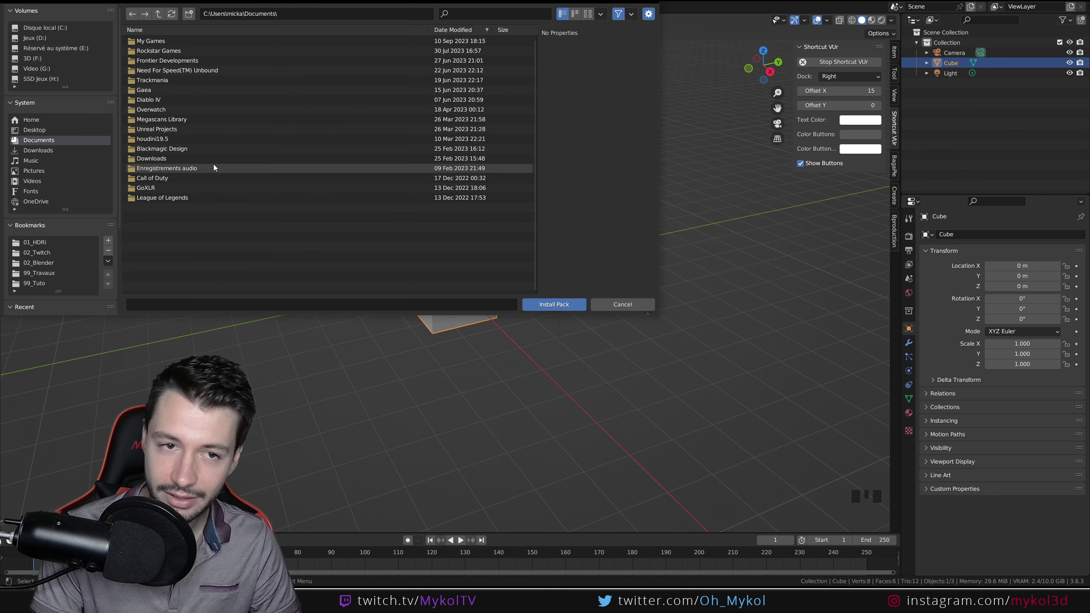
pyautogui.doubleClick(215, 149)
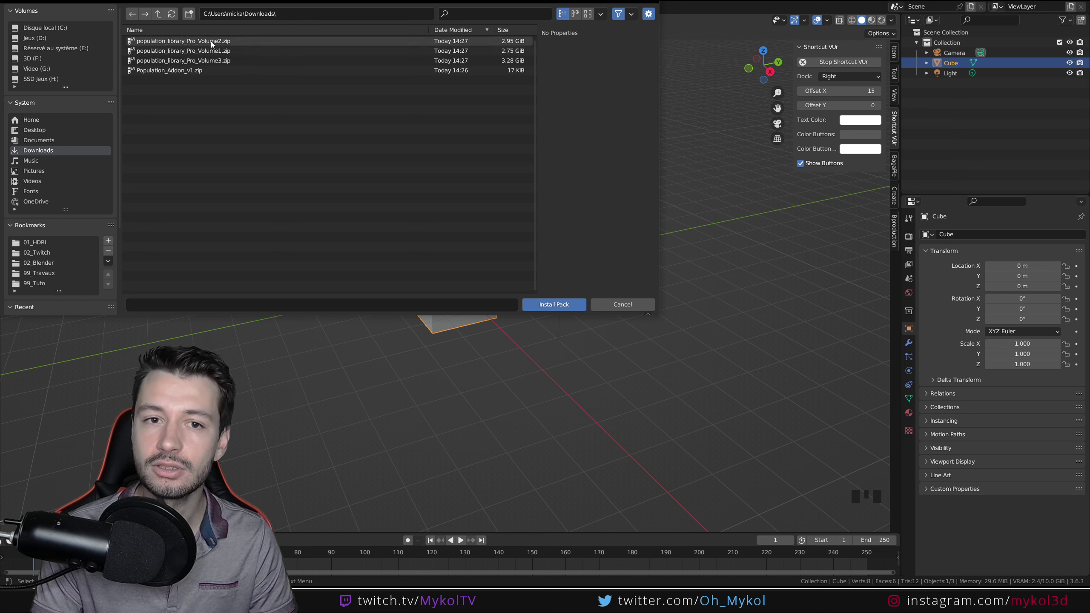
pyautogui.click(649, 2)
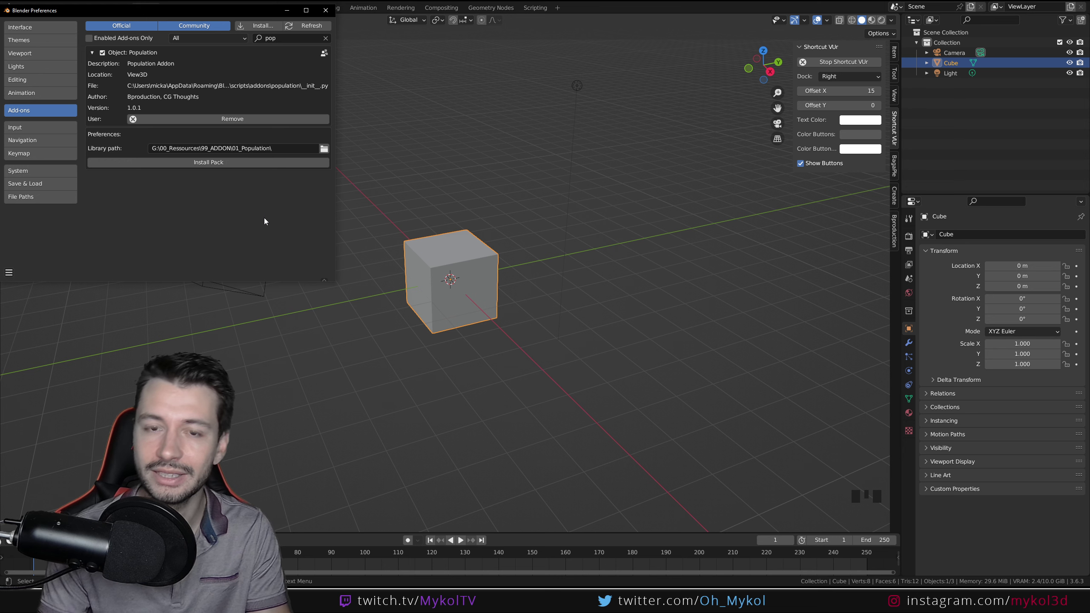
pyautogui.click(326, 10)
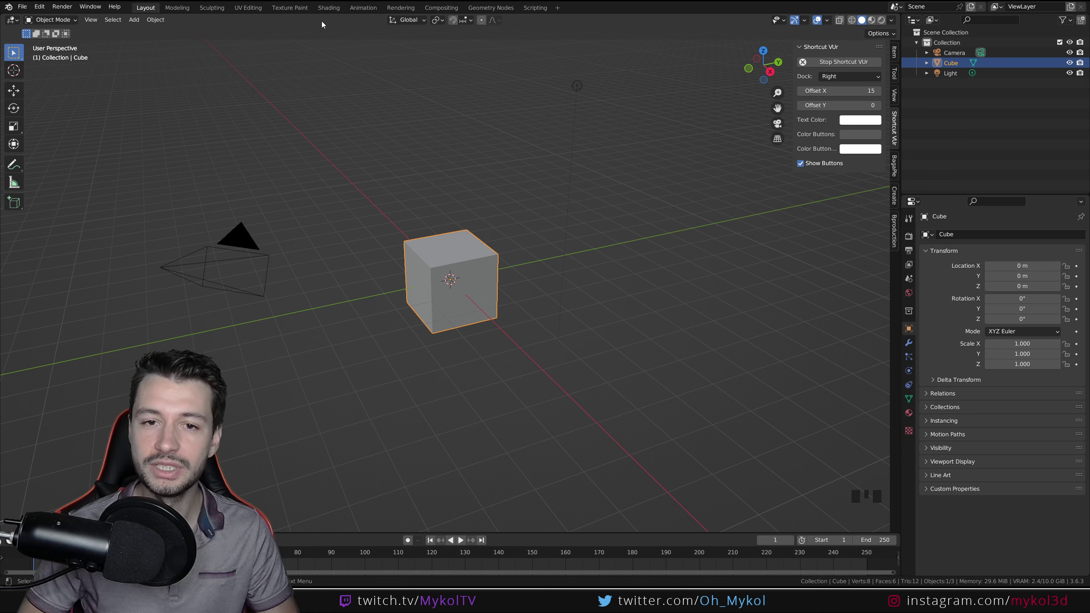
# Step: Delete the default cube, camera and light from the scene
pyautogui.click(640, 424)
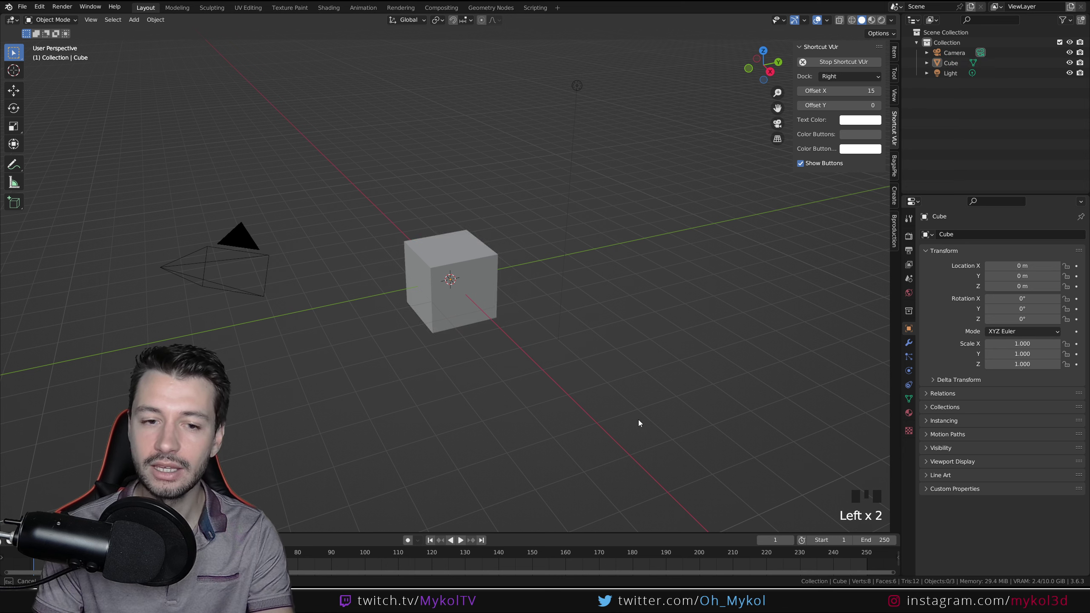
pyautogui.moveTo(650, 428); pyautogui.dragTo(109, 78)
pyautogui.press('Delete')
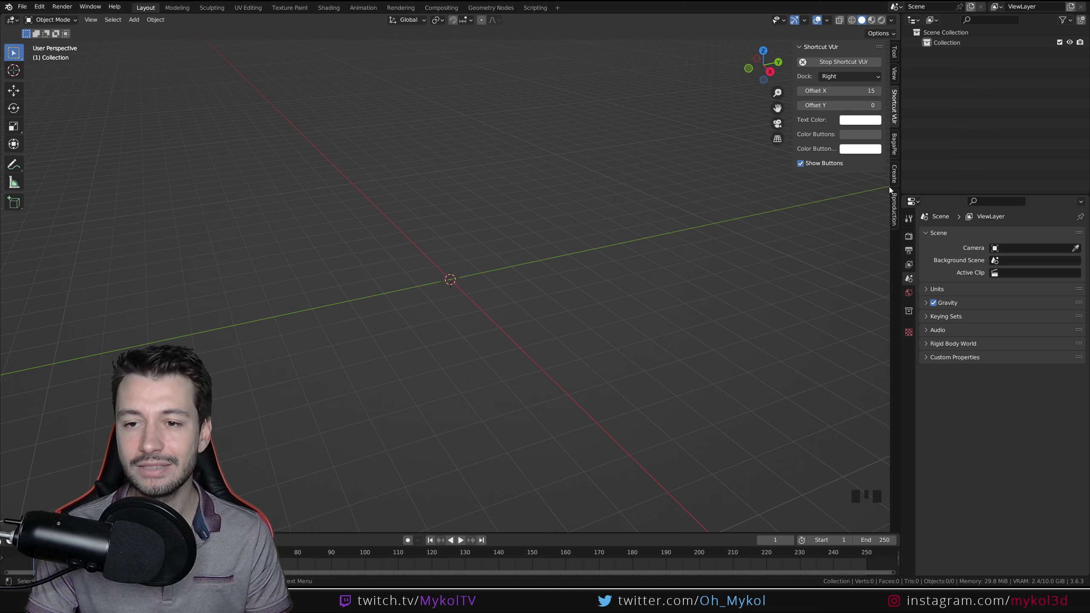
# Step: Show the Population add-on's crowd creation settings beside the viewport and widen them until the option names are readable
pyautogui.click(895, 220)
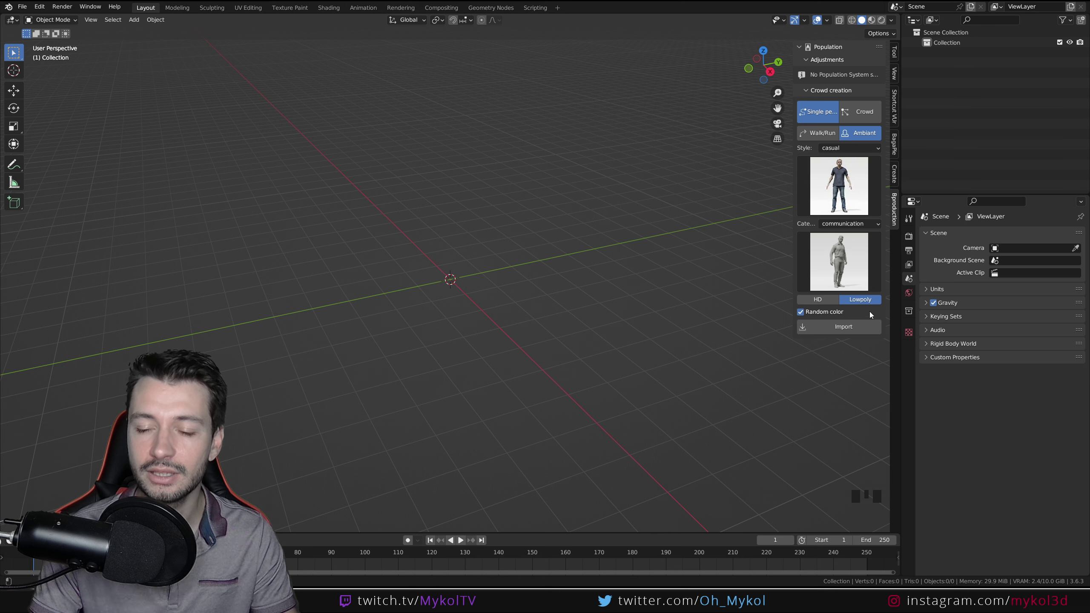
pyautogui.click(813, 51)
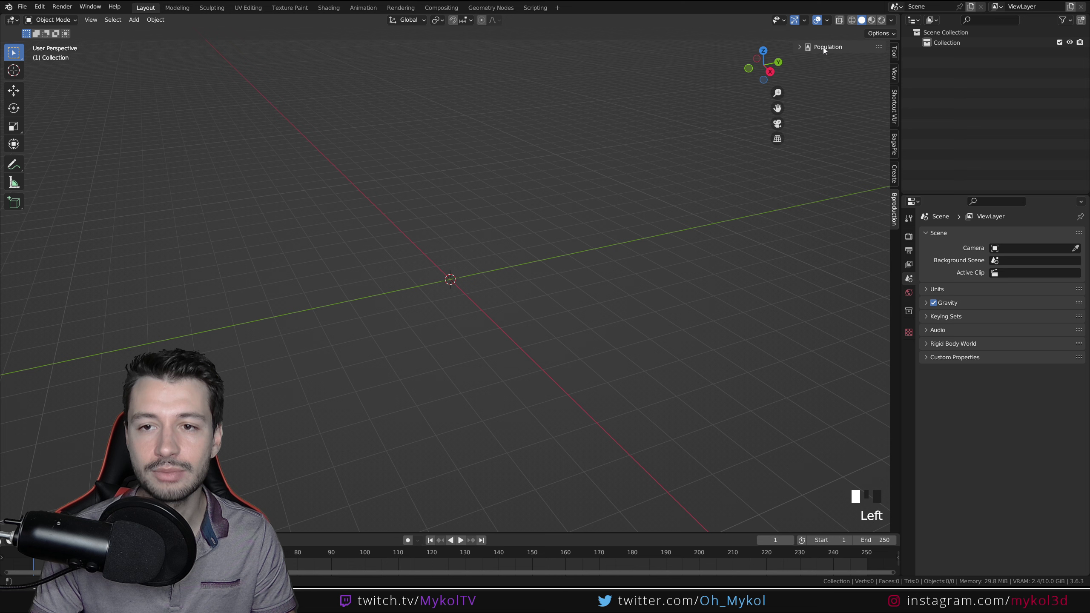
pyautogui.click(823, 48)
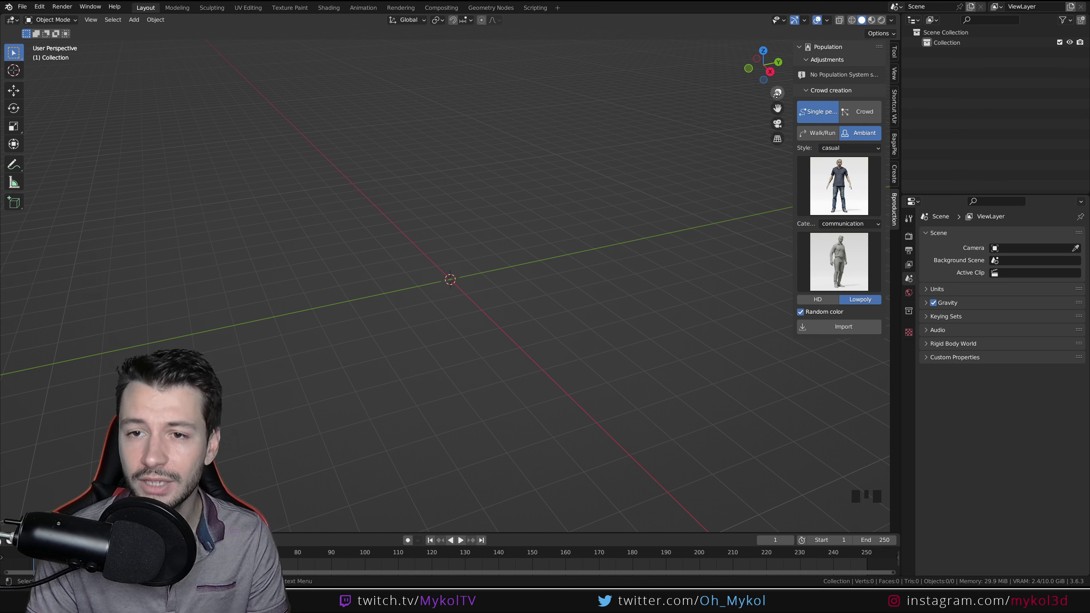
pyautogui.moveTo(793, 84); pyautogui.dragTo(749, 86)
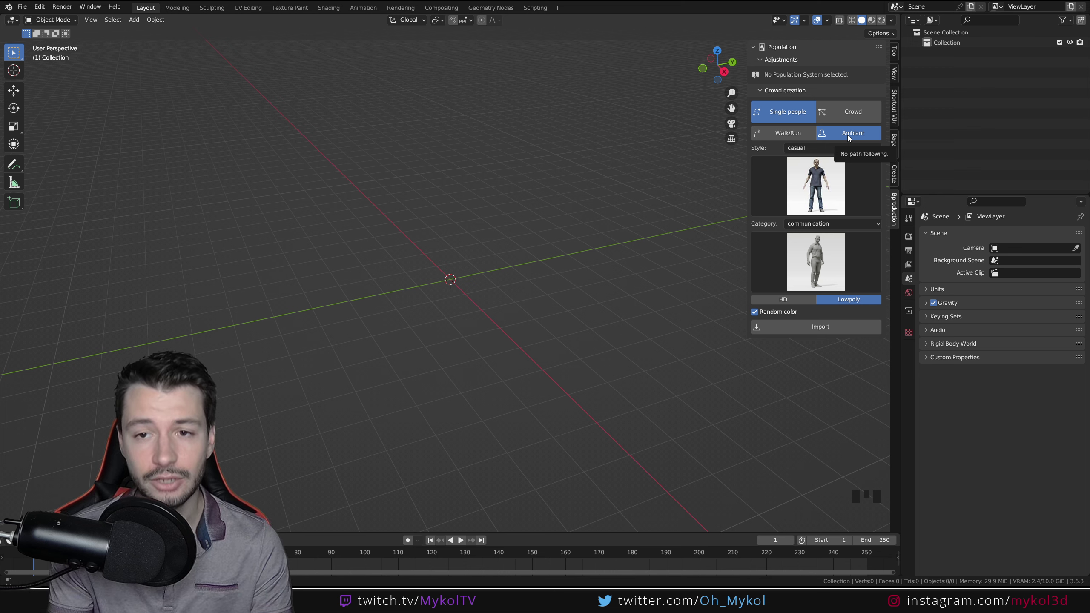
# Step: Browse the character models offered for the casual and sport styles
pyautogui.click(808, 149)
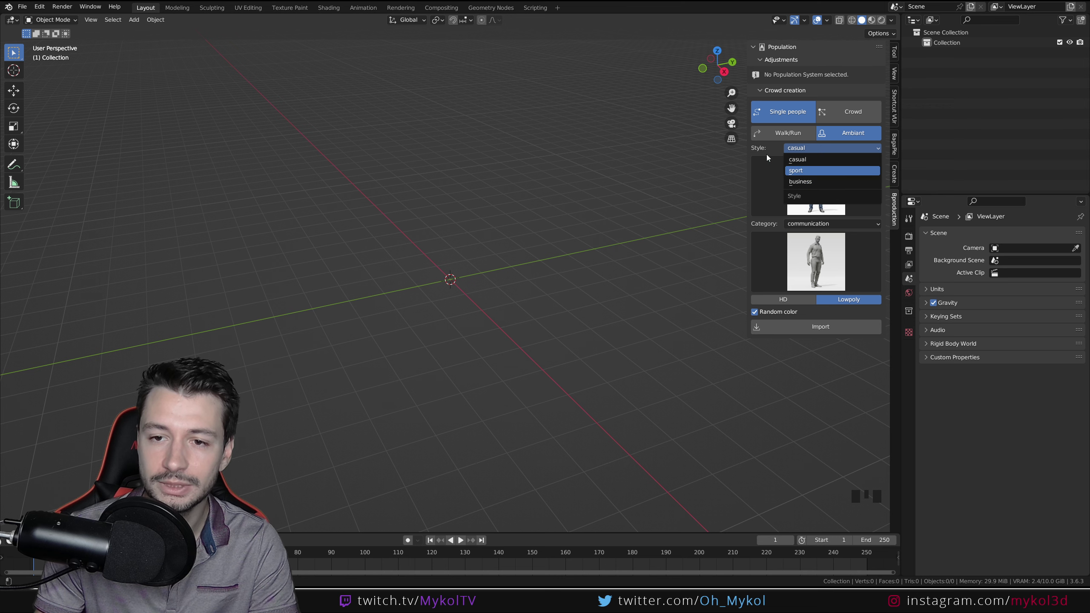
pyautogui.click(775, 183)
pyautogui.click(776, 183)
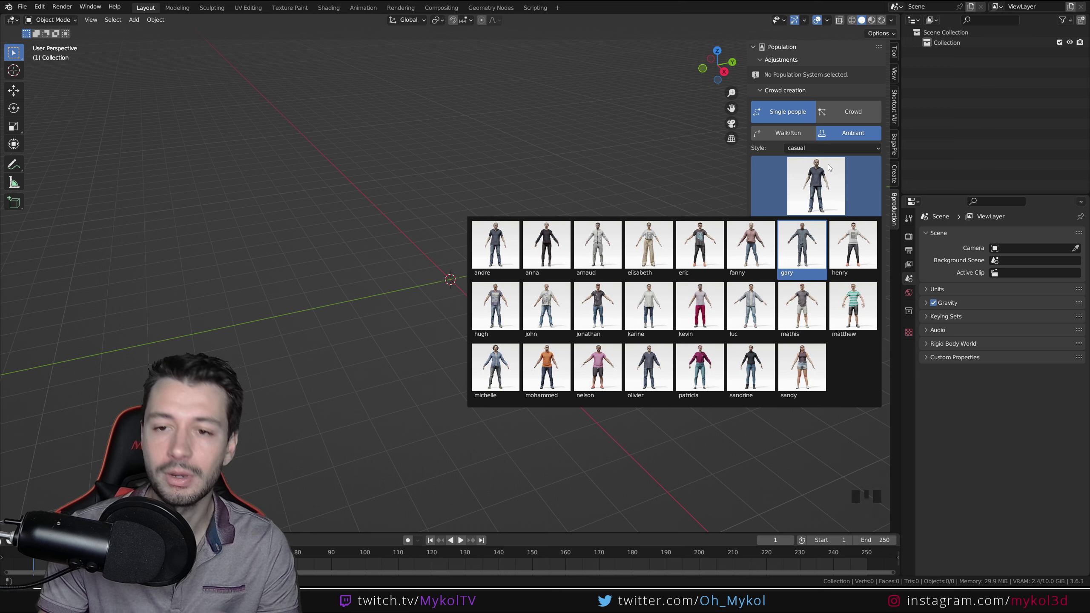
pyautogui.moveTo(824, 153); pyautogui.dragTo(811, 169)
pyautogui.click(803, 187)
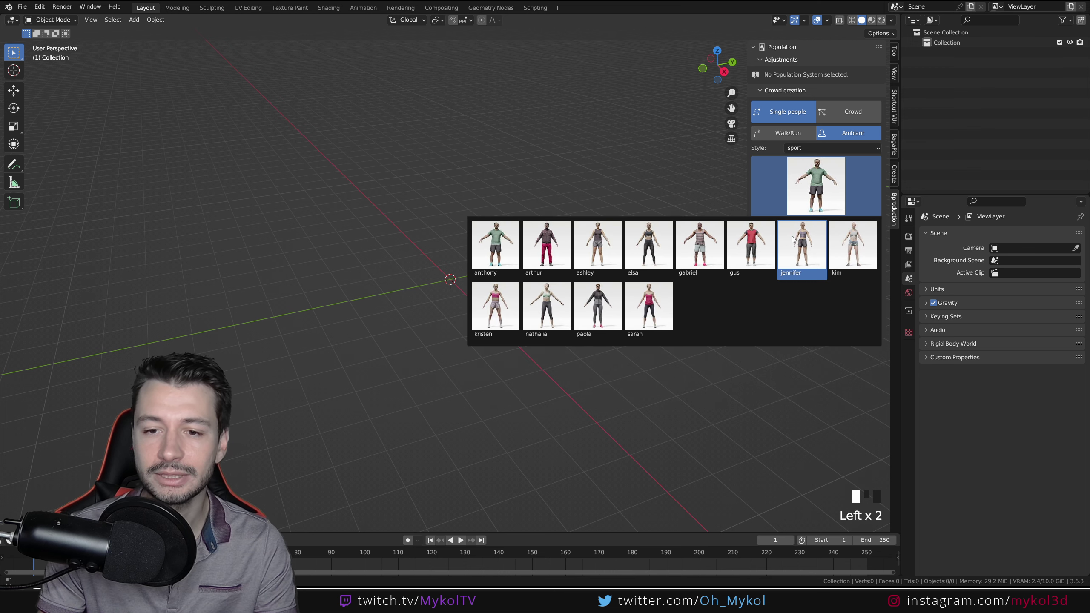
# Step: Set the style to business and choose the bruno character model
pyautogui.click(824, 148)
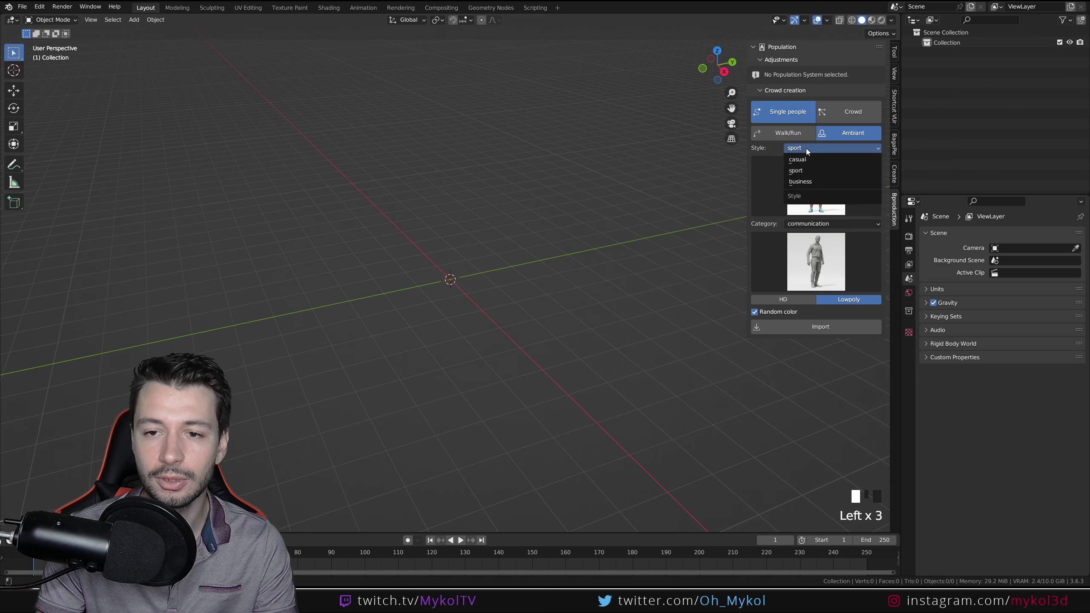
pyautogui.click(812, 184)
pyautogui.click(823, 194)
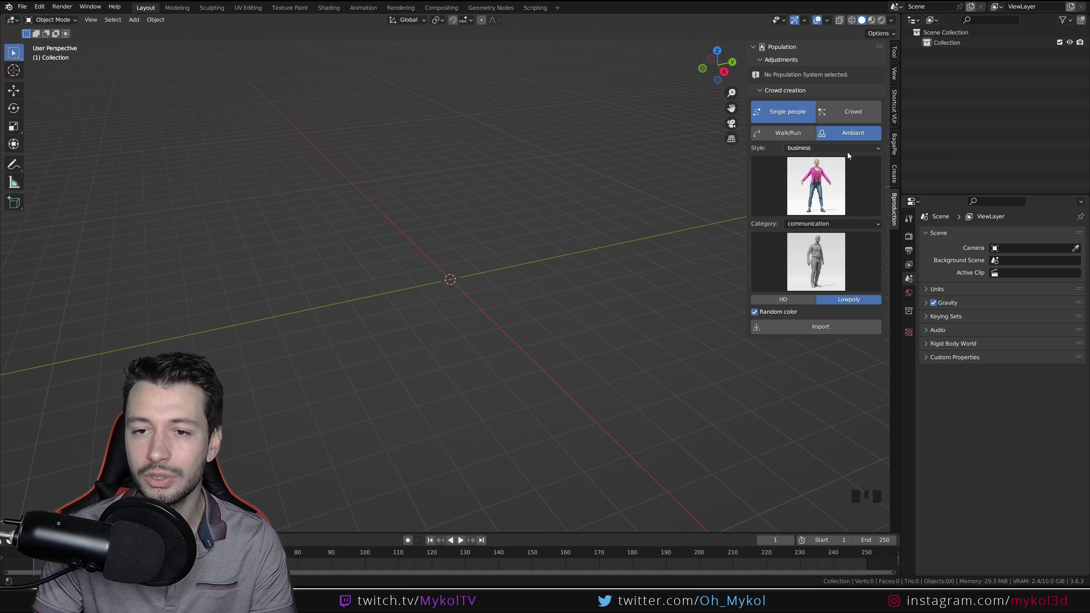
pyautogui.click(824, 148)
pyautogui.click(818, 181)
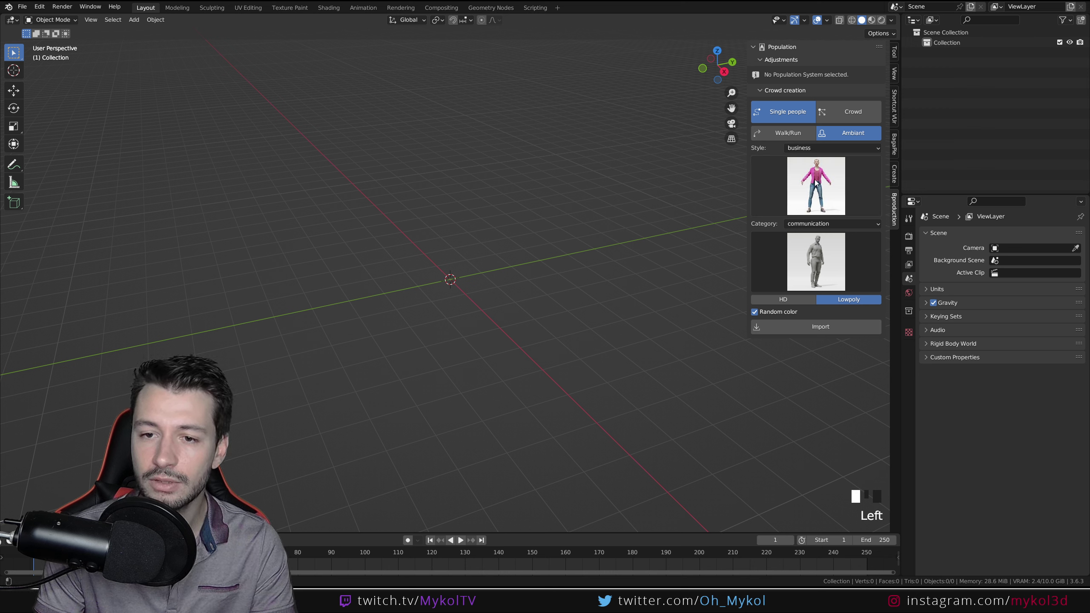
pyautogui.click(818, 185)
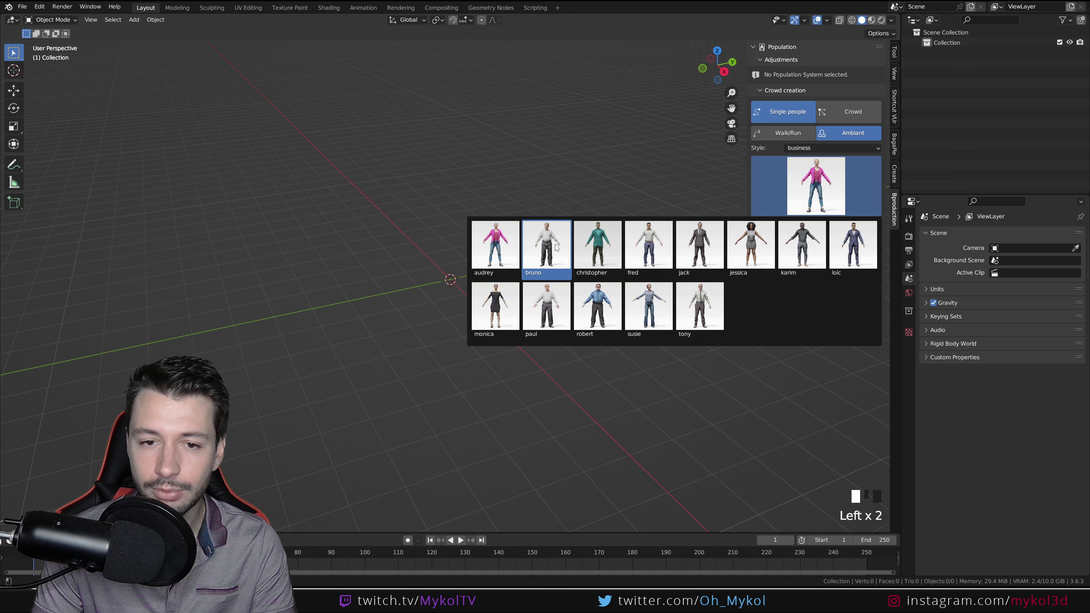
pyautogui.click(556, 247)
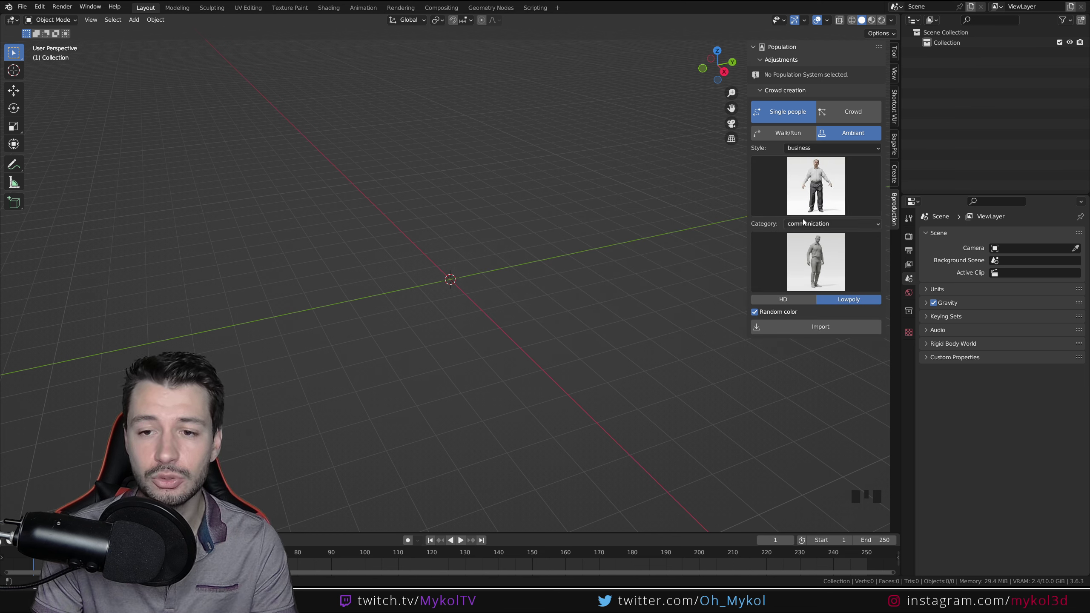
# Step: Look through the animation categories, trying walk and run
pyautogui.click(815, 224)
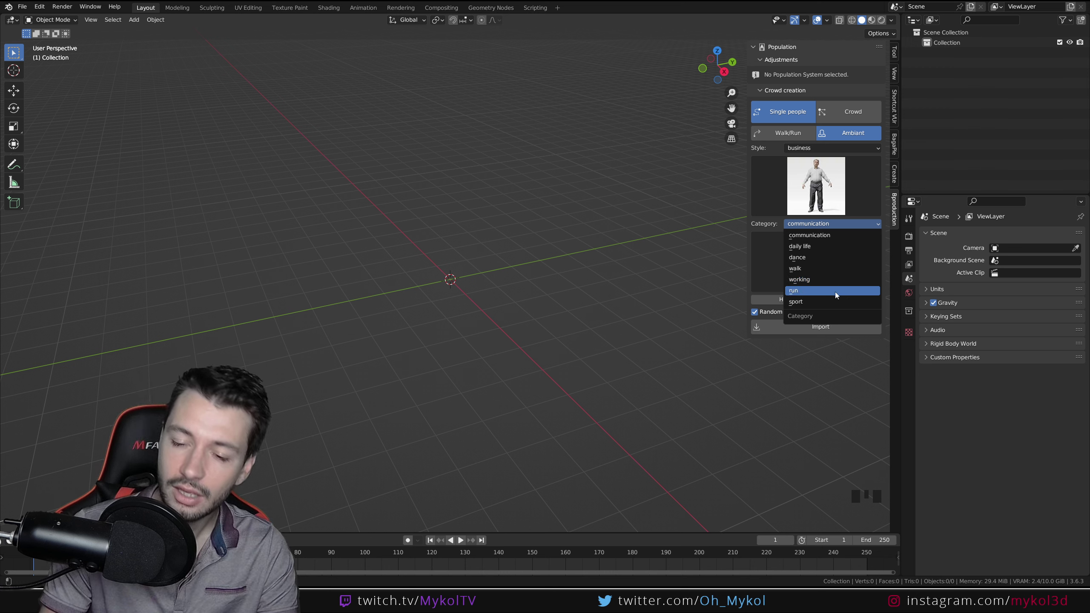
pyautogui.click(813, 270)
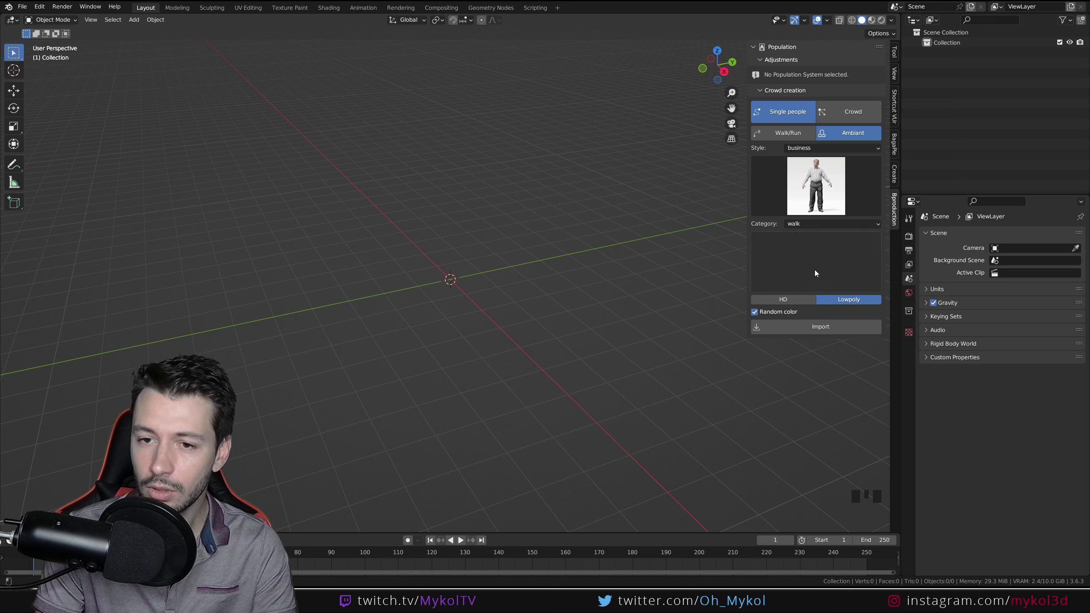
pyautogui.click(810, 257)
pyautogui.moveTo(818, 223); pyautogui.dragTo(810, 291)
pyautogui.click(800, 268)
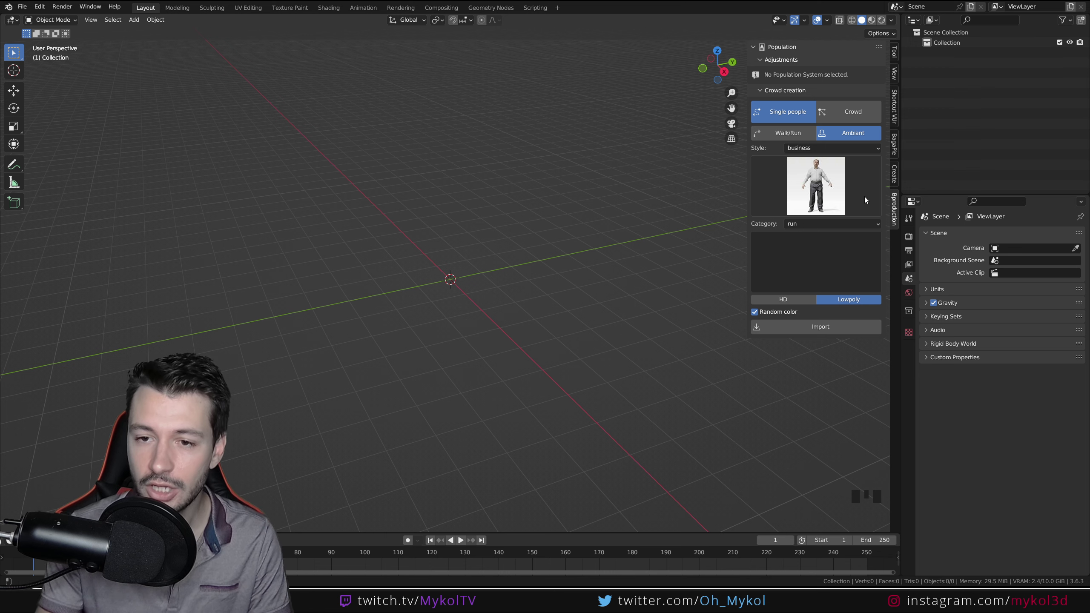
# Step: Set the category to communication, choose the conversation01 animation and import the low-poly character
pyautogui.click(814, 223)
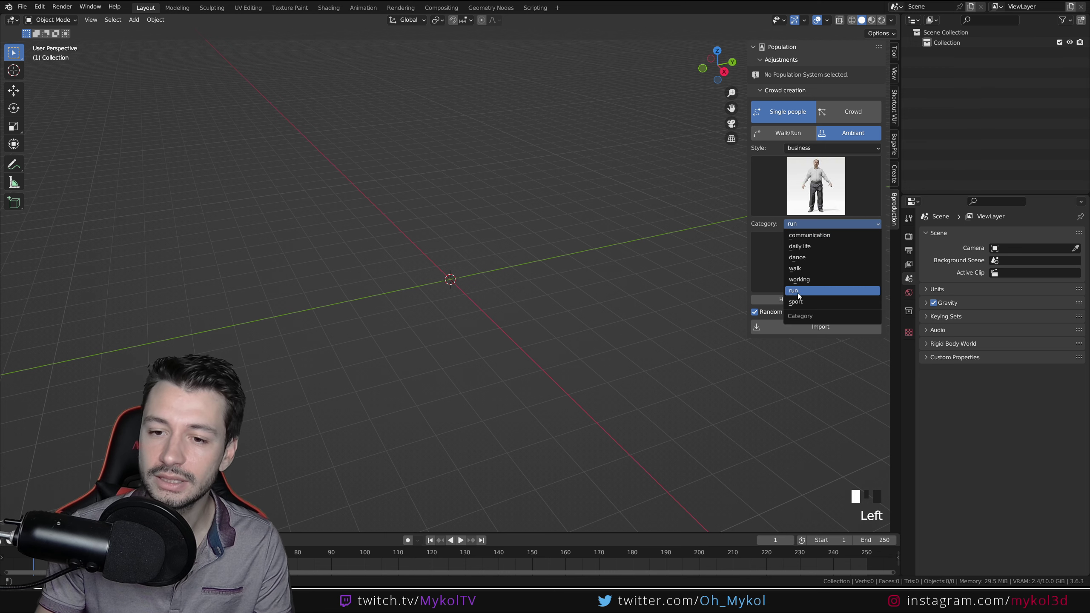
pyautogui.click(826, 236)
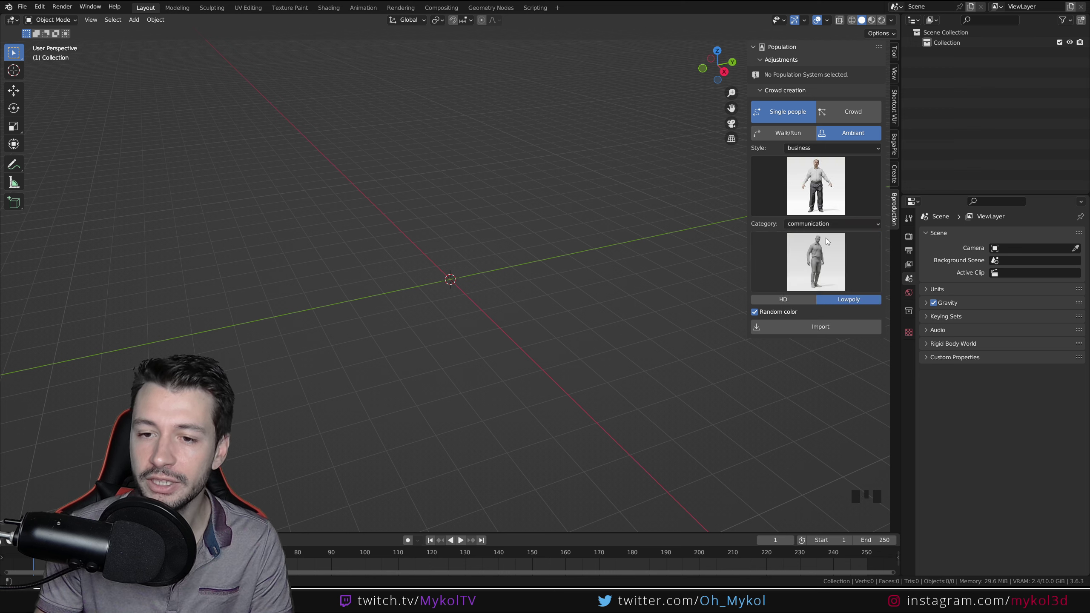
pyautogui.click(827, 239)
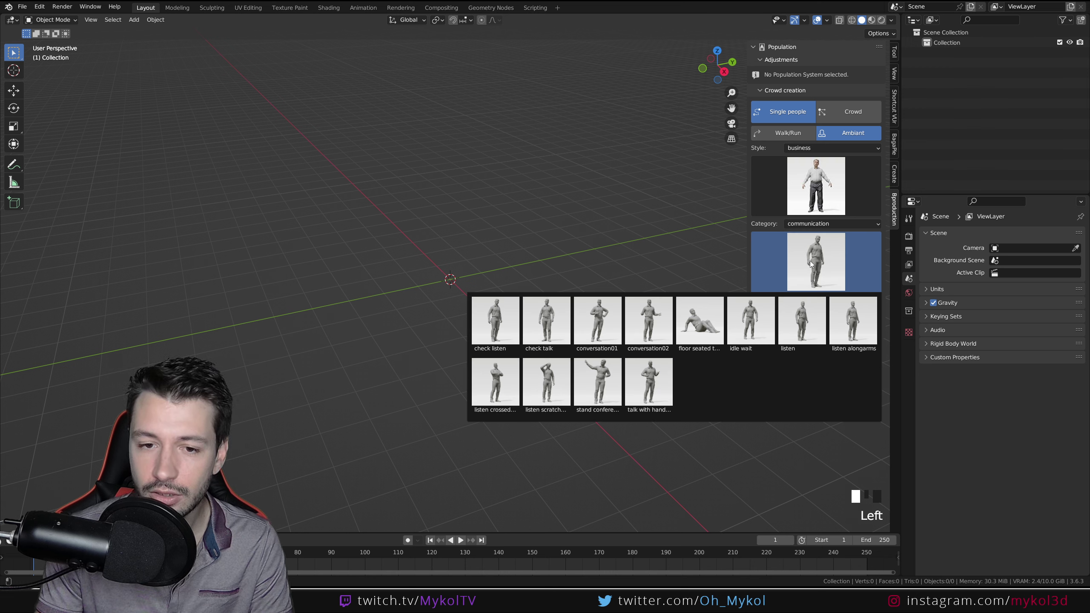
pyautogui.click(588, 314)
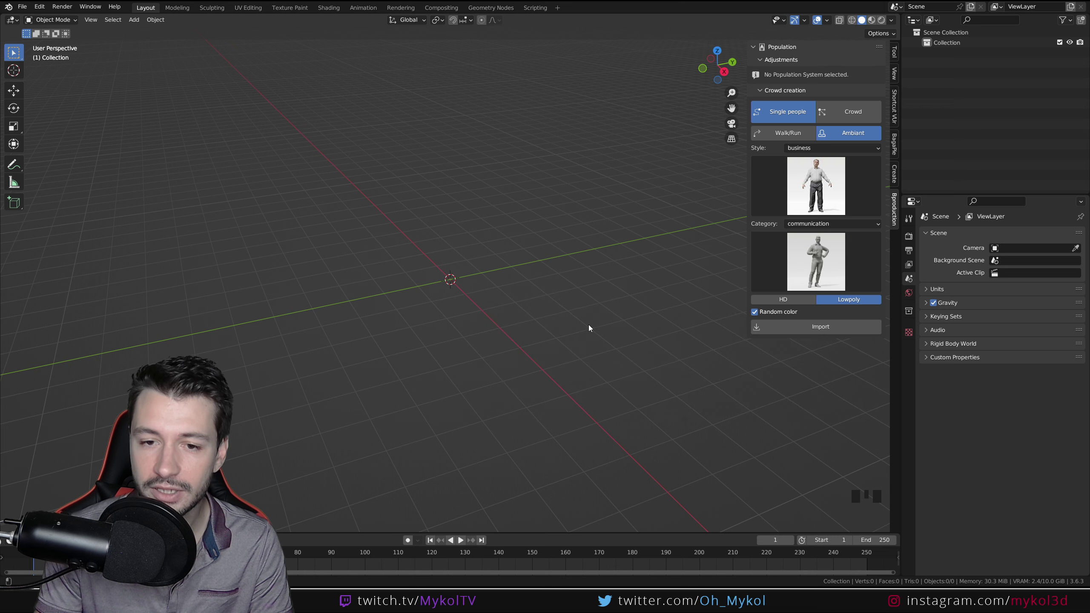
pyautogui.click(815, 330)
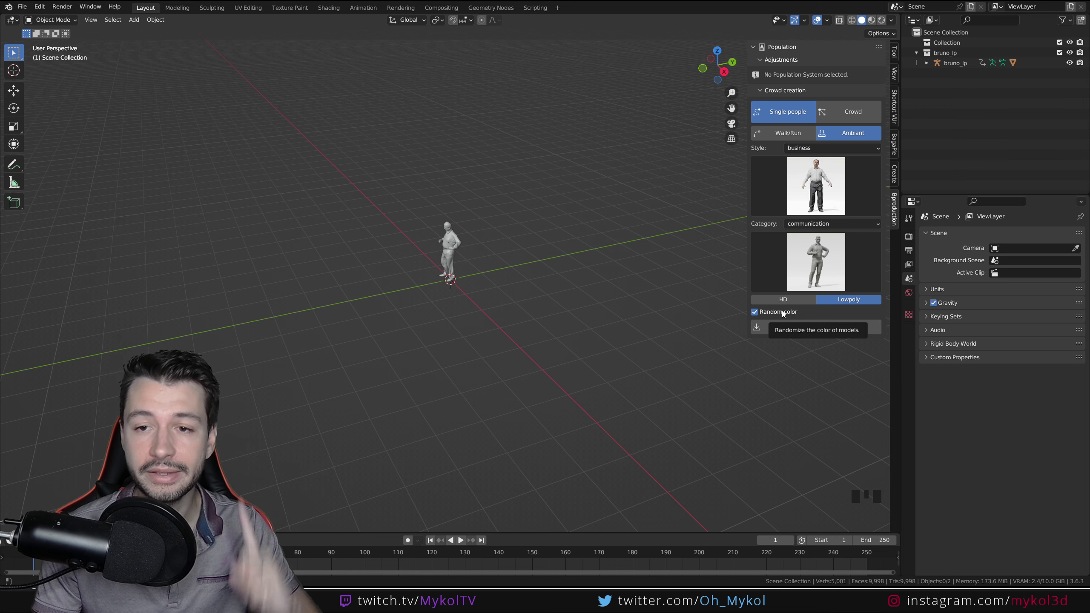
# Step: Import the same business character again in HD quality
pyautogui.click(789, 300)
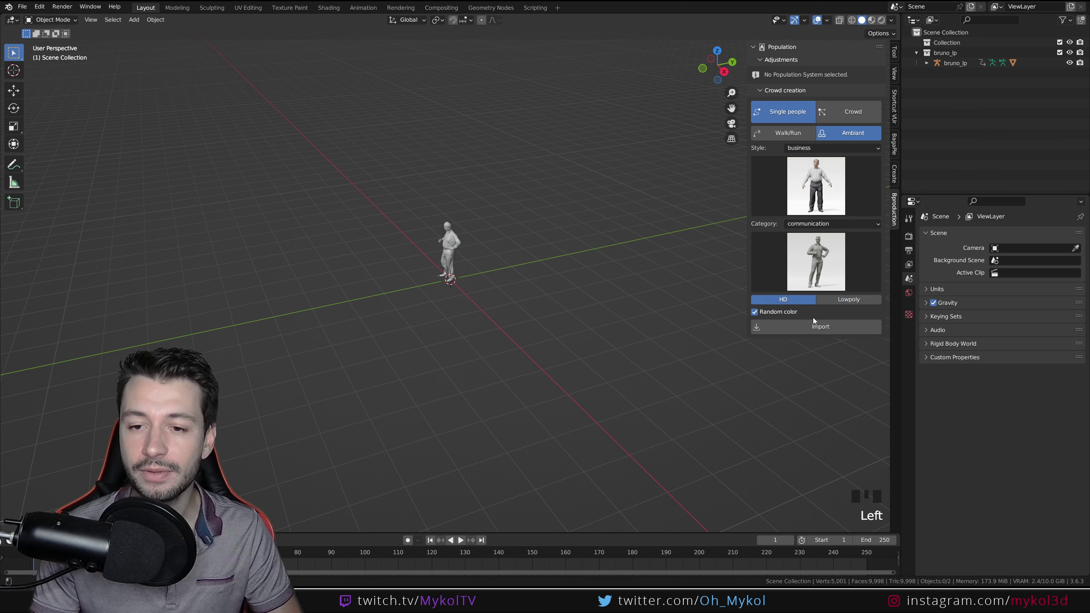
pyautogui.click(818, 326)
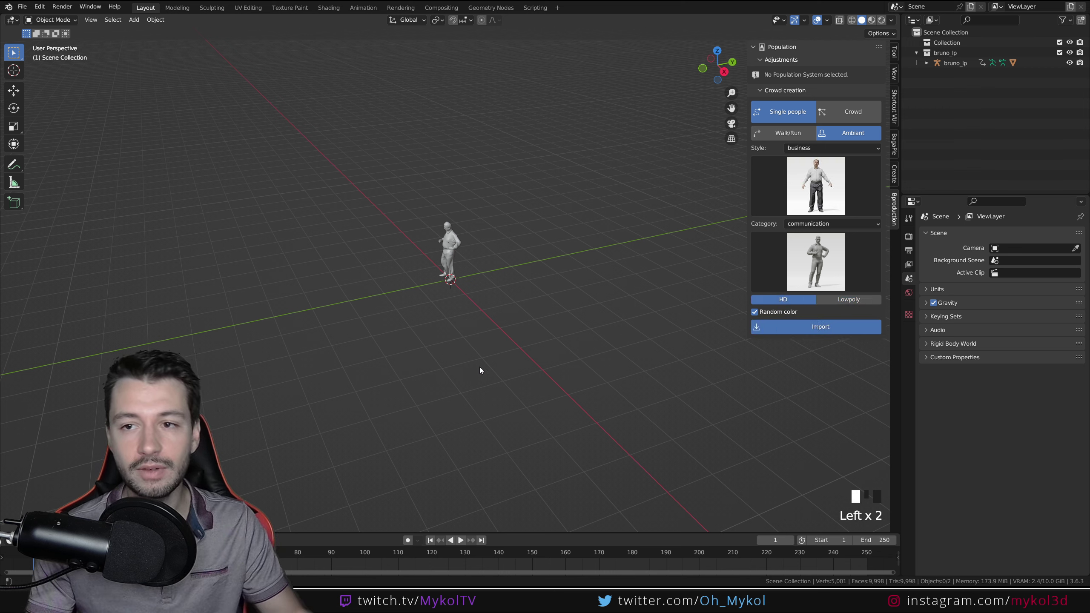
pyautogui.moveTo(480, 366); pyautogui.dragTo(448, 353, button='middle')
pyautogui.scroll(3, 429, 297)
pyautogui.keyDown('shift'); pyautogui.moveTo(428, 297); pyautogui.dragTo(519, 321, button='middle'); pyautogui.keyUp('shift')
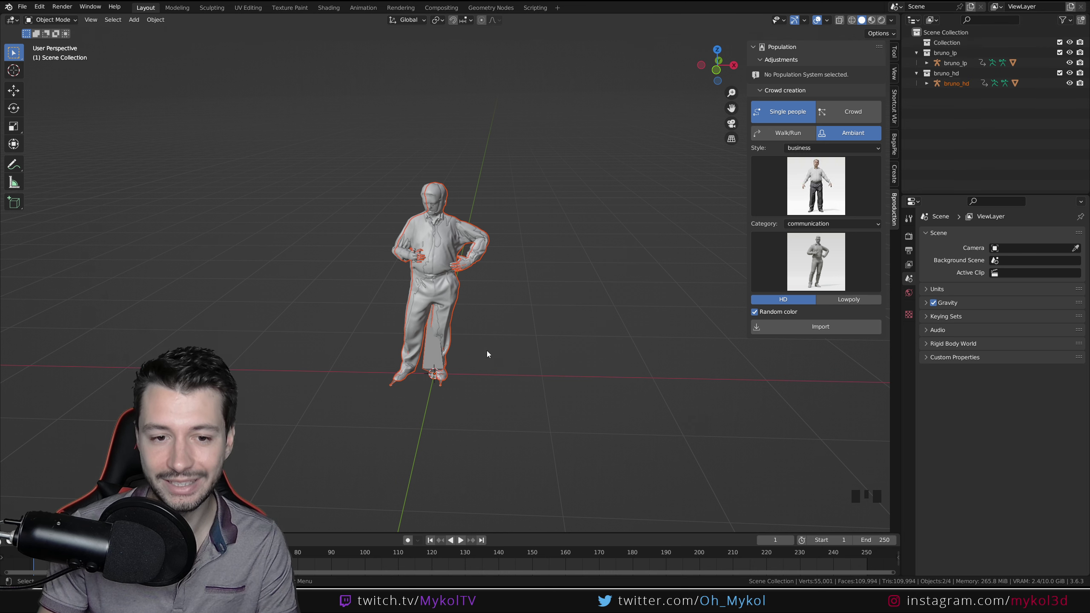
# Step: Move the HD character about 1.2 m in the negative X direction, beside the low-poly one
pyautogui.click(435, 361)
pyautogui.press('g')
pyautogui.press('x')
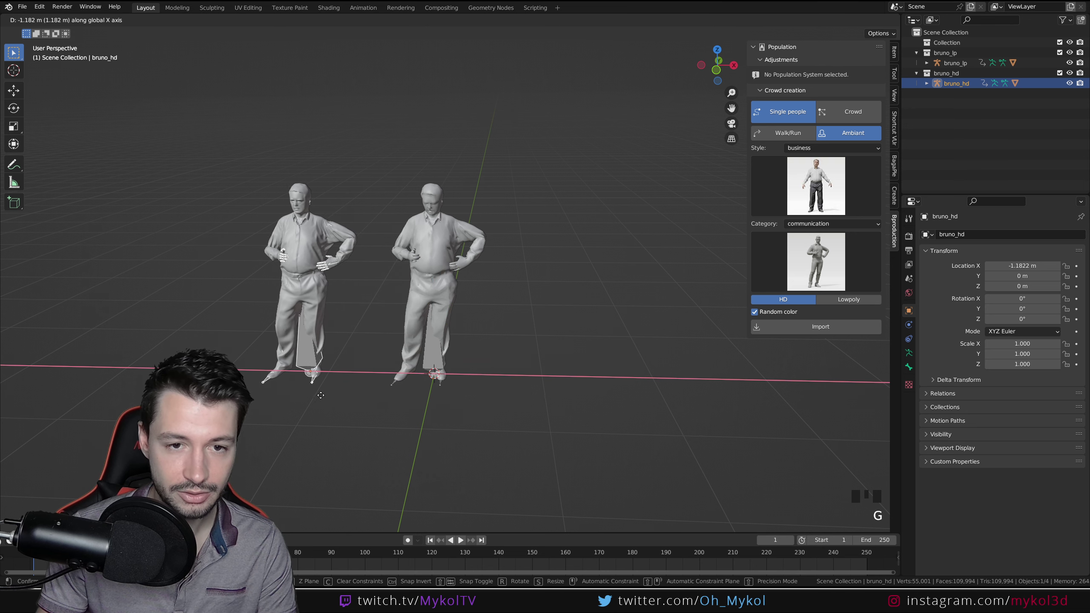
pyautogui.click(315, 386)
pyautogui.moveTo(314, 386); pyautogui.dragTo(400, 370, button='middle')
pyautogui.scroll(2, 399, 370)
pyautogui.keyDown('shift'); pyautogui.moveTo(399, 370); pyautogui.dragTo(425, 385, button='middle'); pyautogui.keyUp('shift')
# Step: Inspect the mesh density of the HD and low-poly characters in Edit Mode to compare them
pyautogui.click(357, 307)
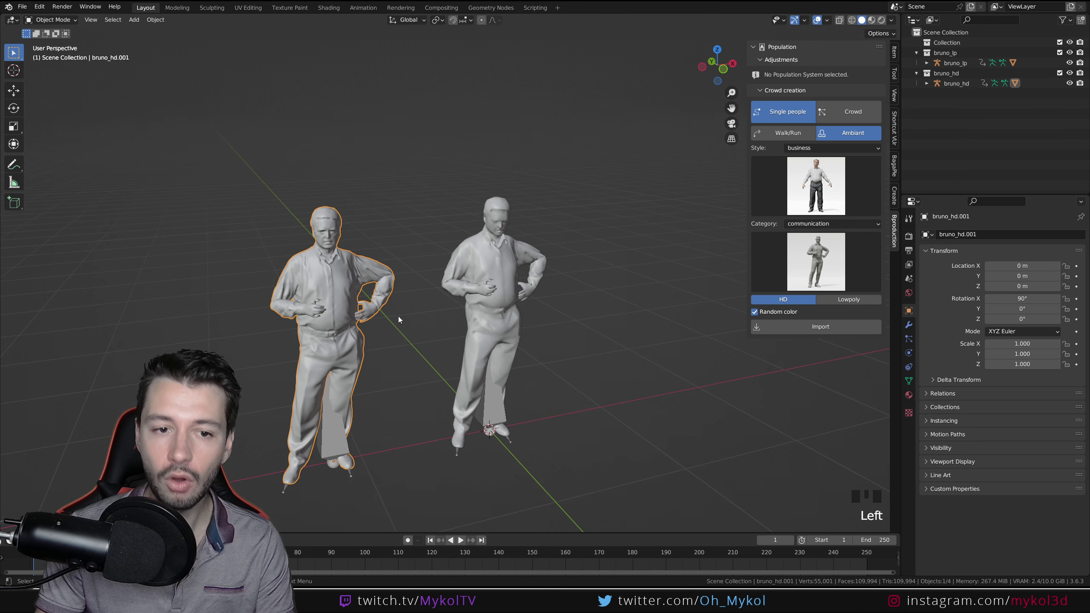
pyautogui.press('Tab')
pyautogui.keyDown('shift'); pyautogui.moveTo(362, 323); pyautogui.dragTo(304, 239, button='middle'); pyautogui.keyUp('shift')
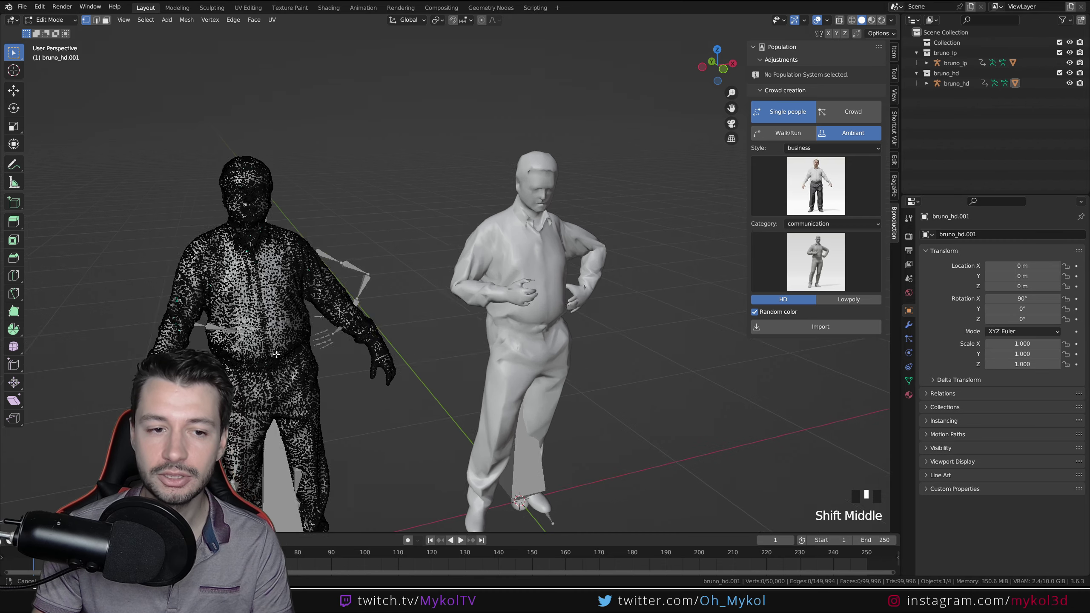
pyautogui.scroll(3, 305, 239)
pyautogui.scroll(-4, 304, 239)
pyautogui.press('Tab')
pyautogui.click(637, 261)
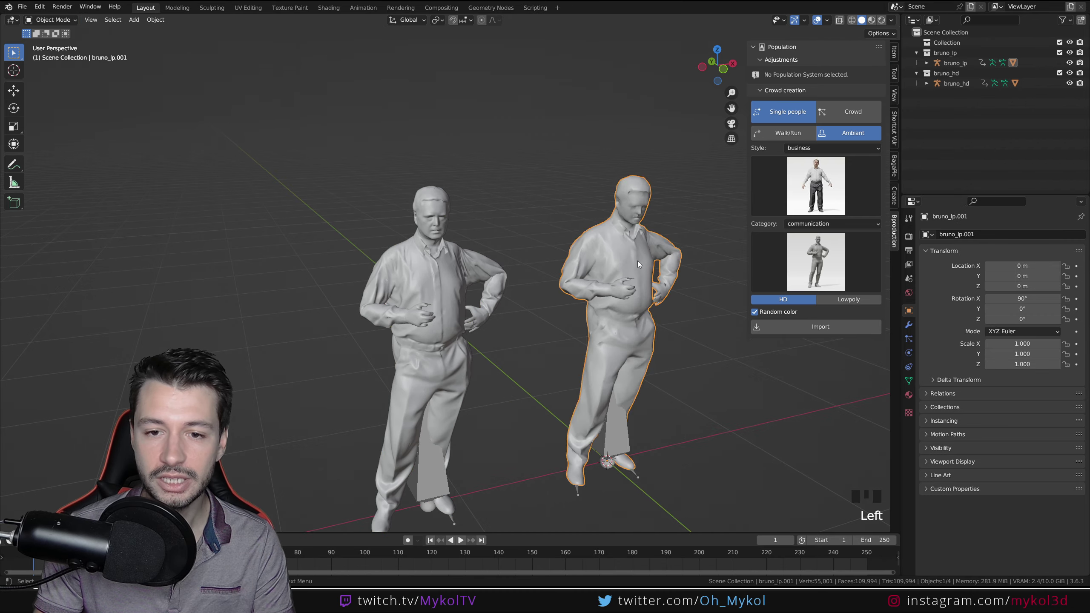
pyautogui.press('Tab')
pyautogui.press('Tab')
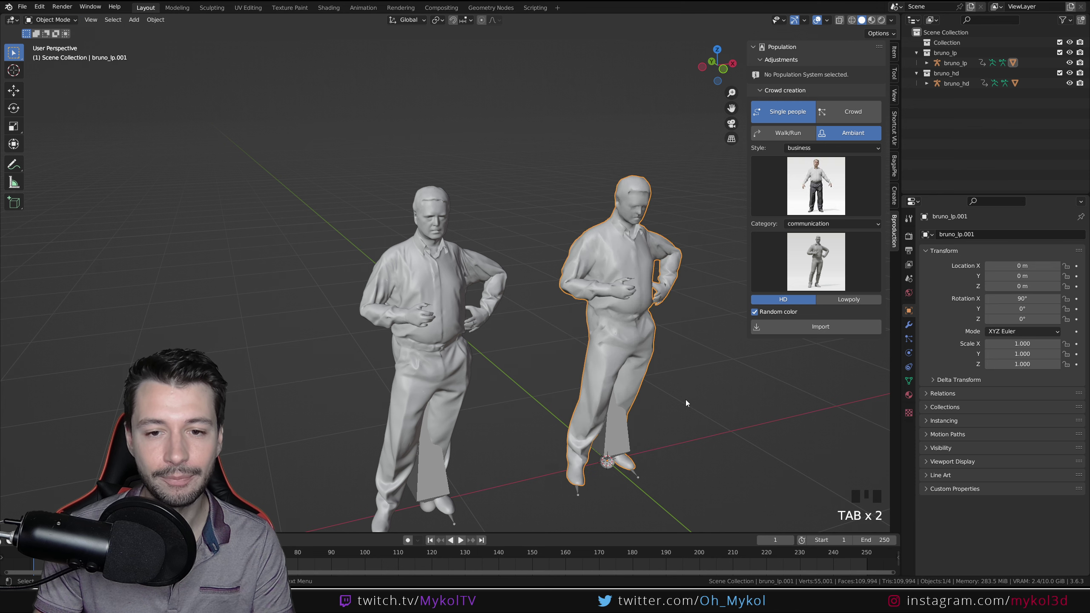
pyautogui.moveTo(685, 400); pyautogui.dragTo(657, 377, button='middle')
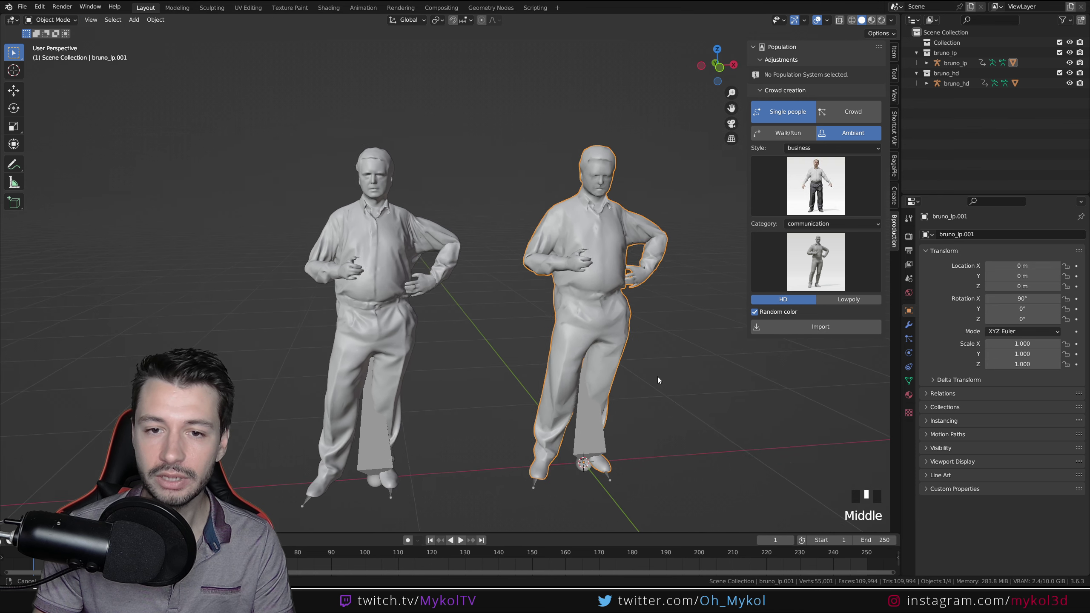
# Step: Show the viewport in rendered shading and light the world with the interior.exr environment texture
pyautogui.click(881, 19)
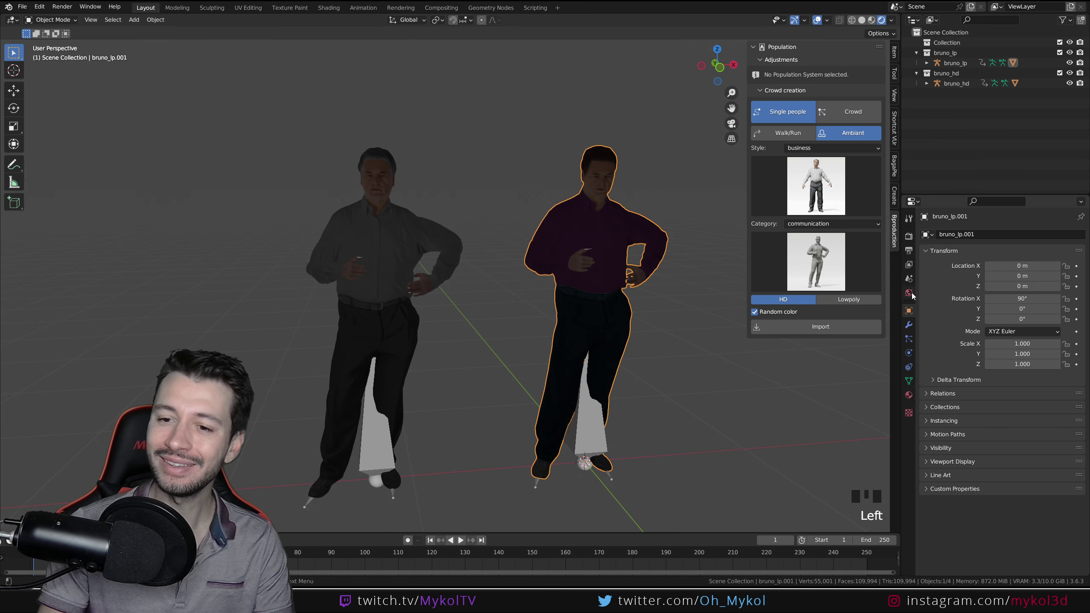
pyautogui.click(909, 293)
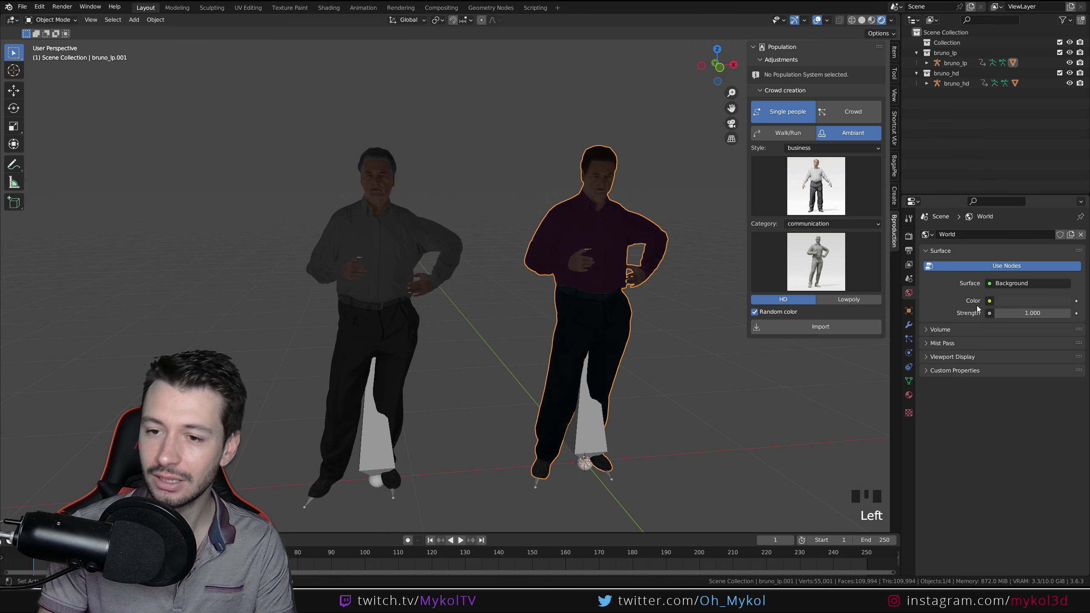
pyautogui.click(990, 301)
pyautogui.click(768, 345)
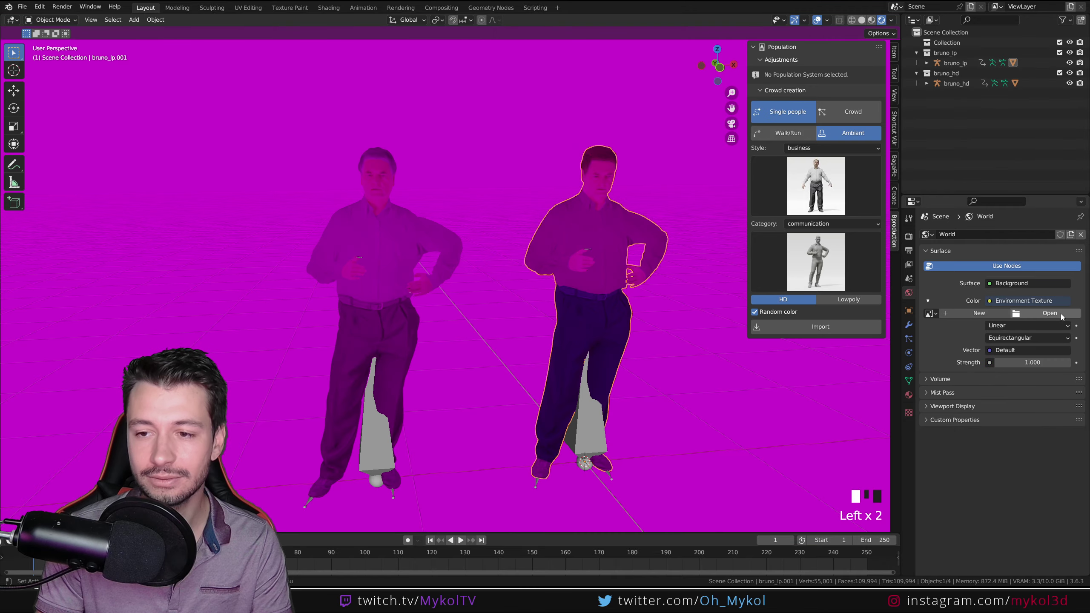
pyautogui.click(1048, 313)
pyautogui.click(254, 376)
pyautogui.doubleClick(395, 224)
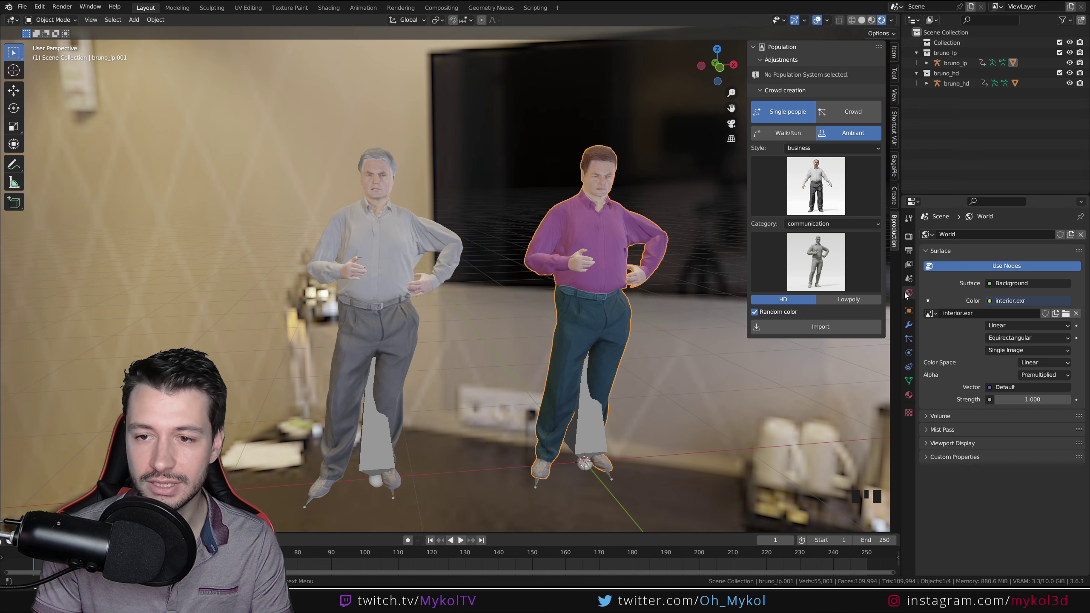
# Step: Make the render film transparent to hide the environment image, and deselect the character
pyautogui.click(909, 235)
pyautogui.click(938, 454)
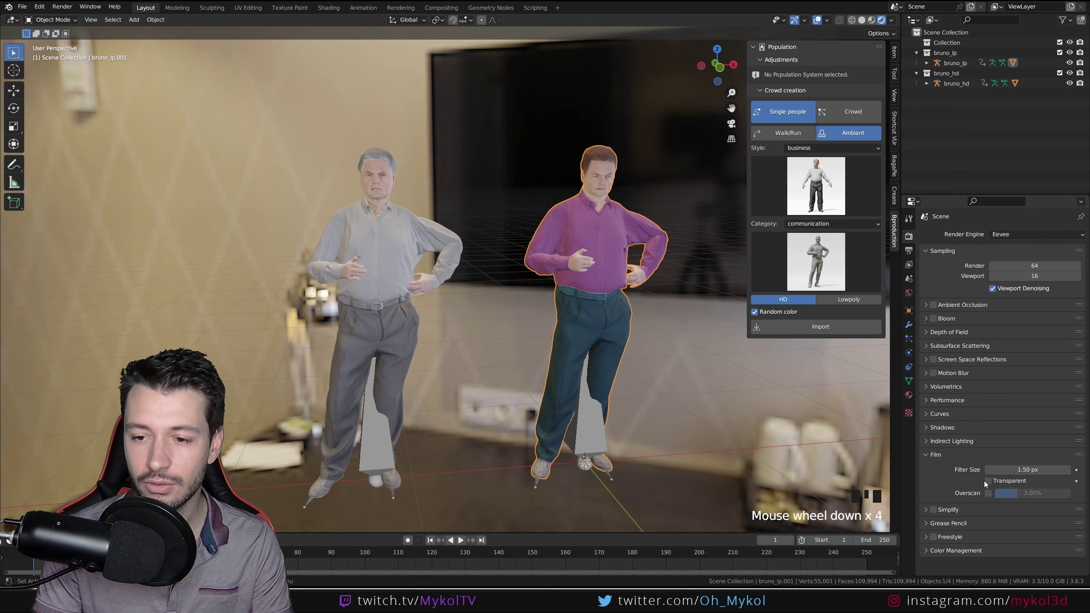
pyautogui.click(988, 481)
pyautogui.click(720, 387)
pyautogui.moveTo(656, 374); pyautogui.dragTo(651, 400, button='middle')
pyautogui.scroll(-2, 643, 394)
pyautogui.scroll(1, 642, 395)
# Step: Switch the render engine to Cycles on GPU Compute and enable viewport denoising to view both characters up close
pyautogui.click(1009, 234)
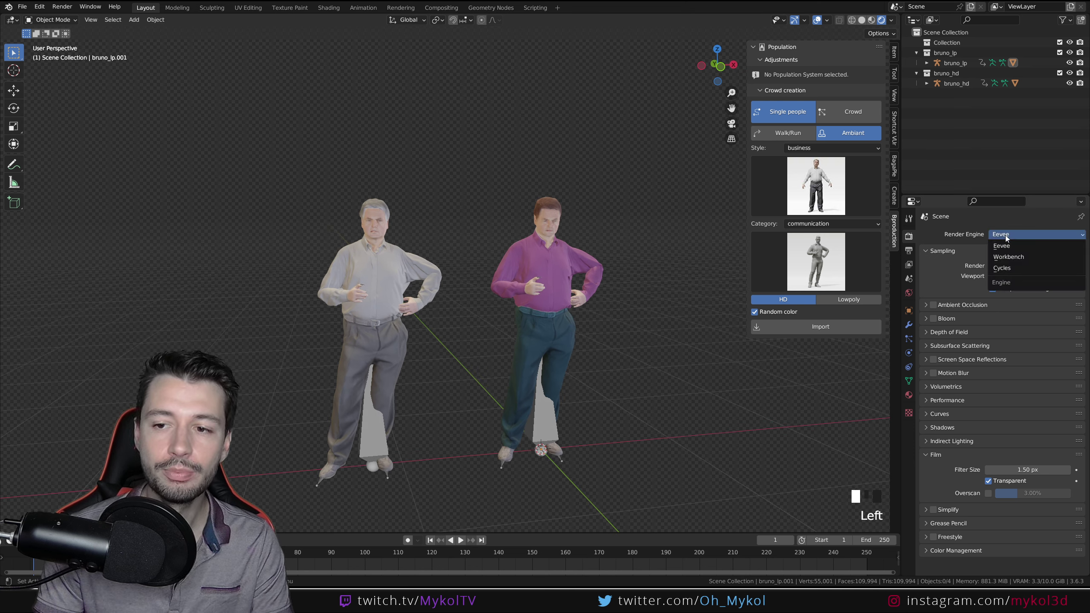
pyautogui.click(1008, 269)
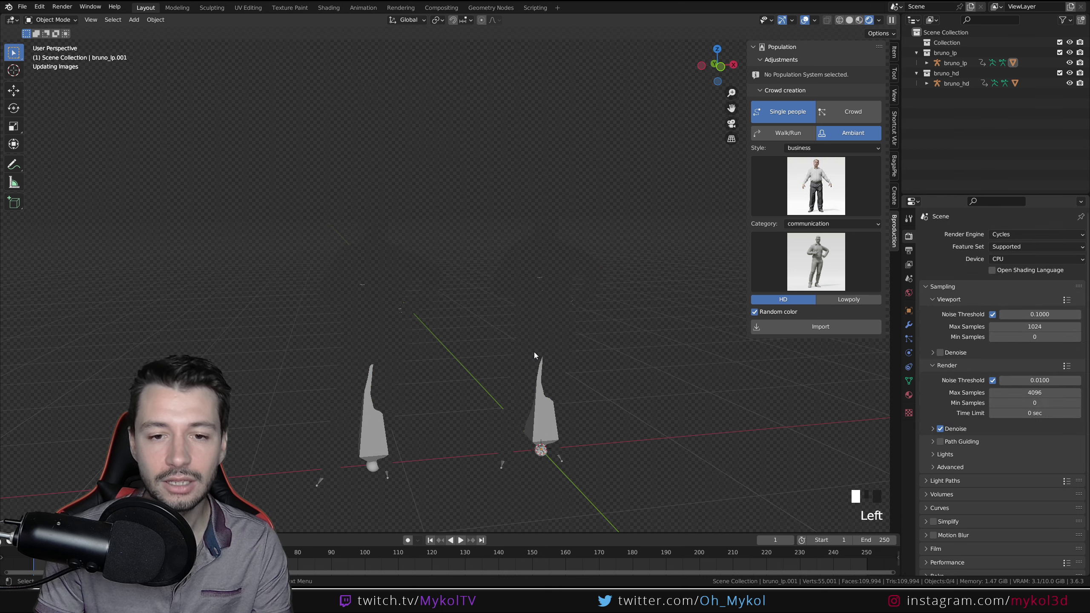
pyautogui.click(1011, 258)
pyautogui.press('Return')
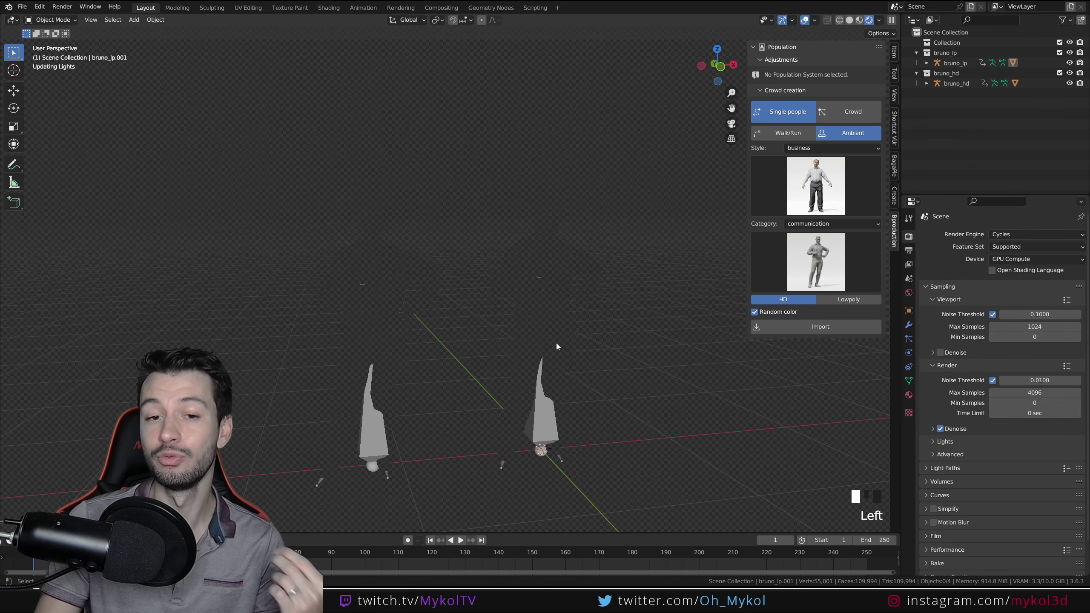
pyautogui.click(940, 353)
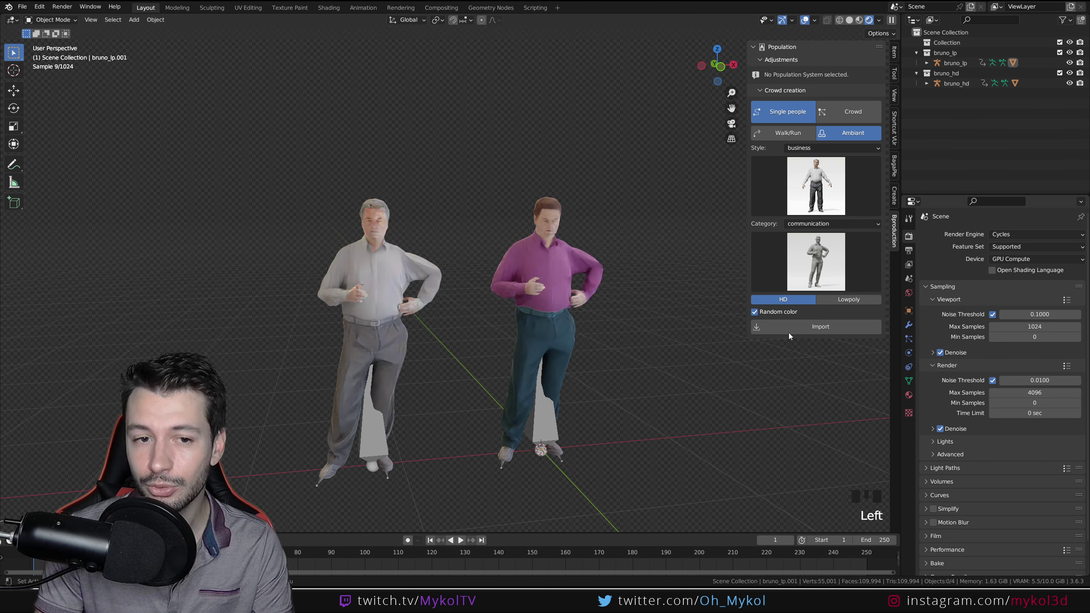
pyautogui.scroll(4, 400, 304)
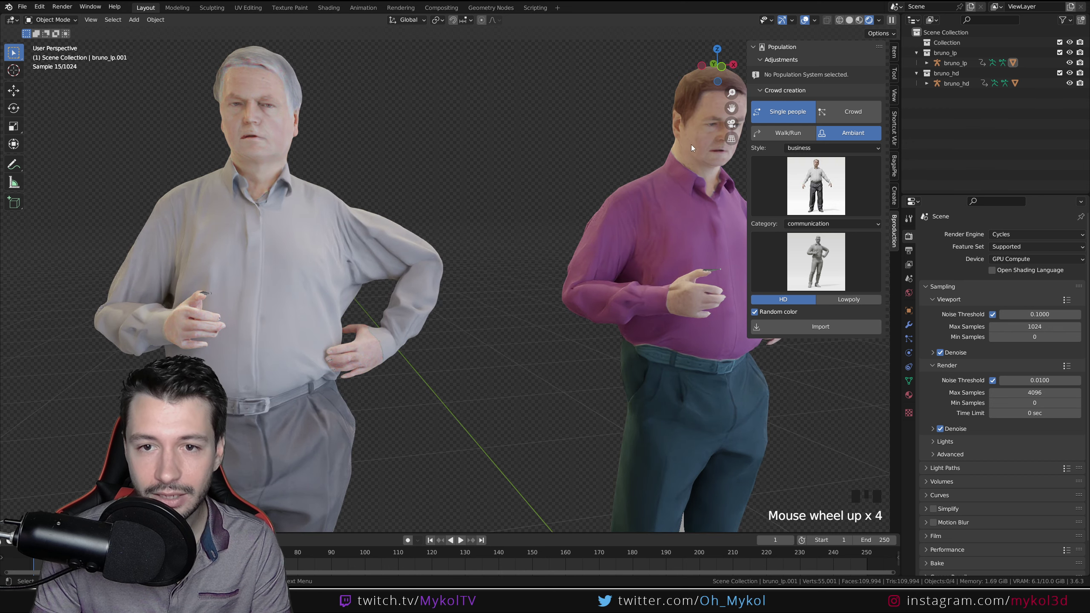
# Step: Play the two characters' animation in solid shading and view frame 91 in rendered shading
pyautogui.scroll(-4, 536, 258)
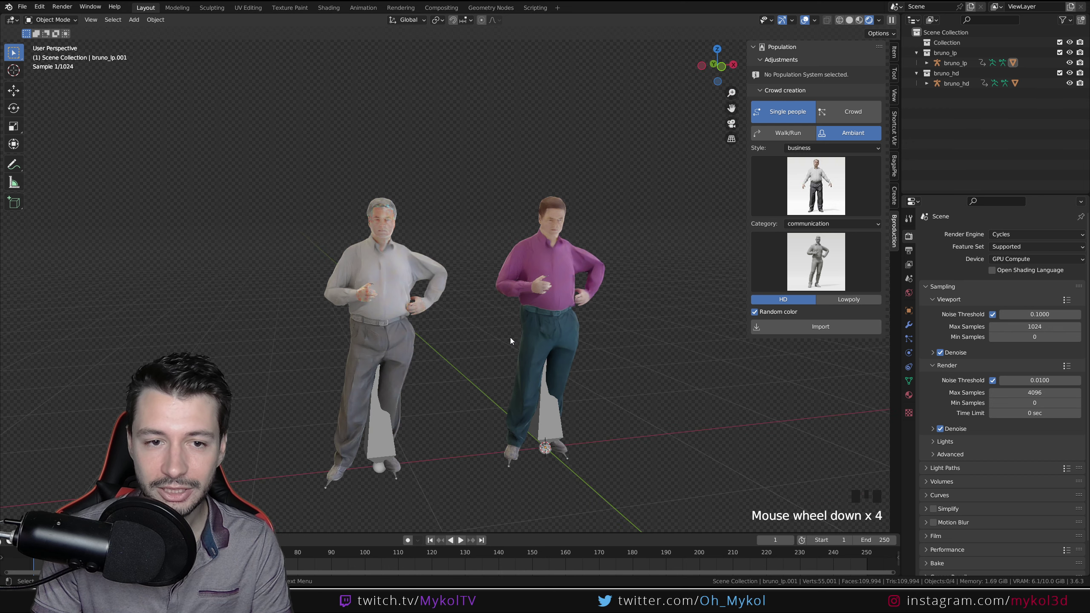
pyautogui.click(850, 19)
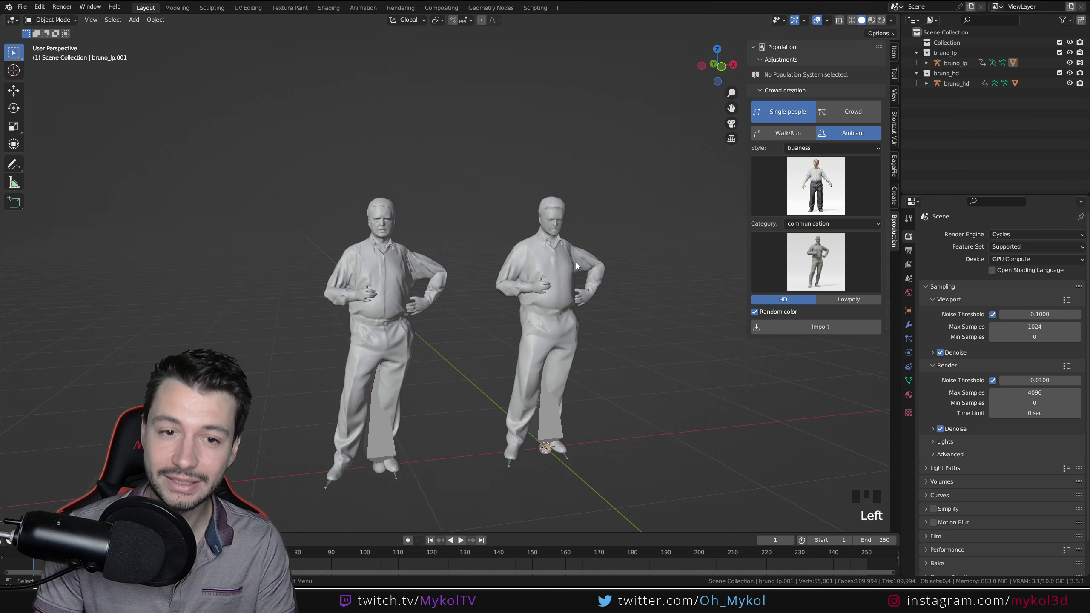
pyautogui.click(461, 540)
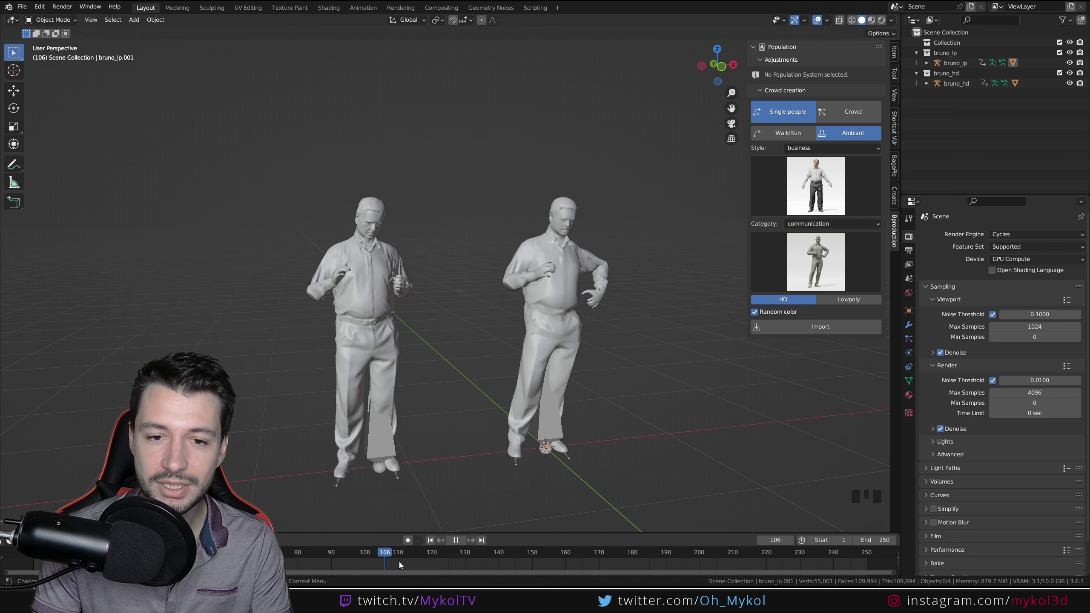
pyautogui.moveTo(739, 566); pyautogui.dragTo(559, 564)
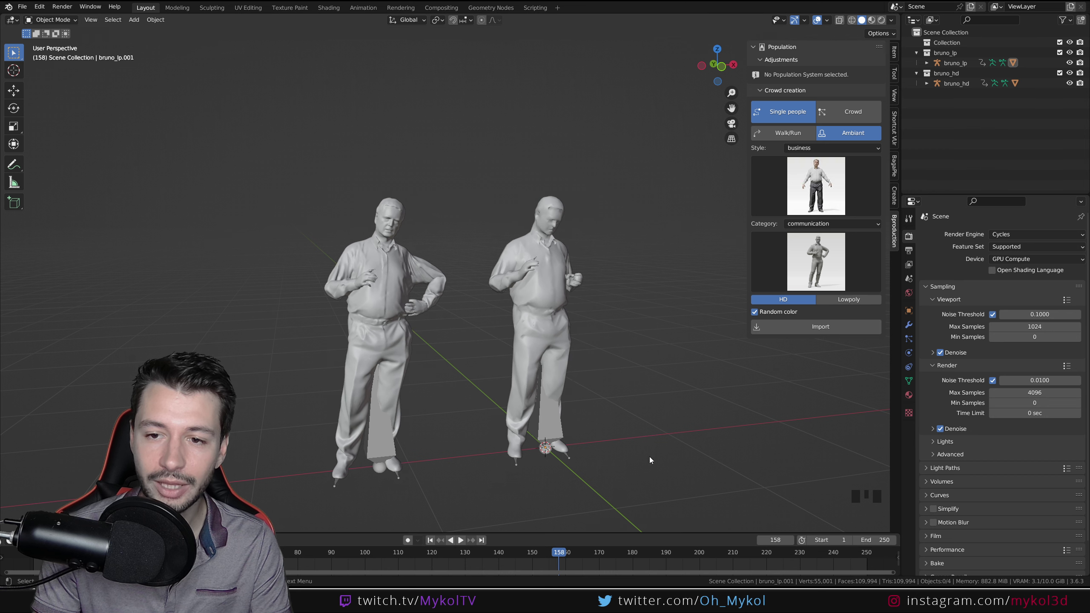
pyautogui.click(882, 21)
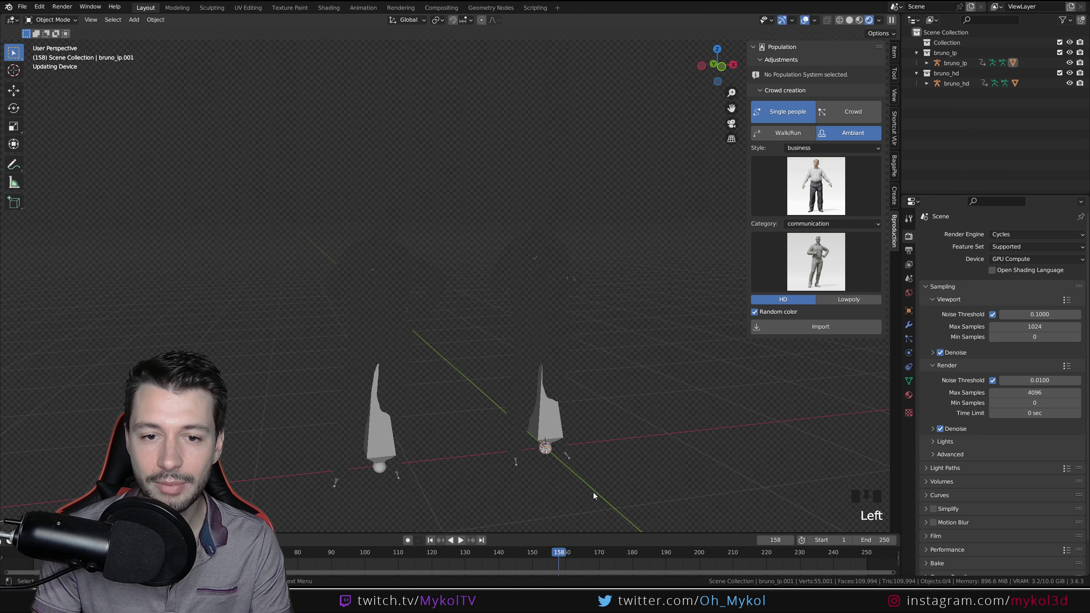
pyautogui.moveTo(557, 552); pyautogui.dragTo(333, 554)
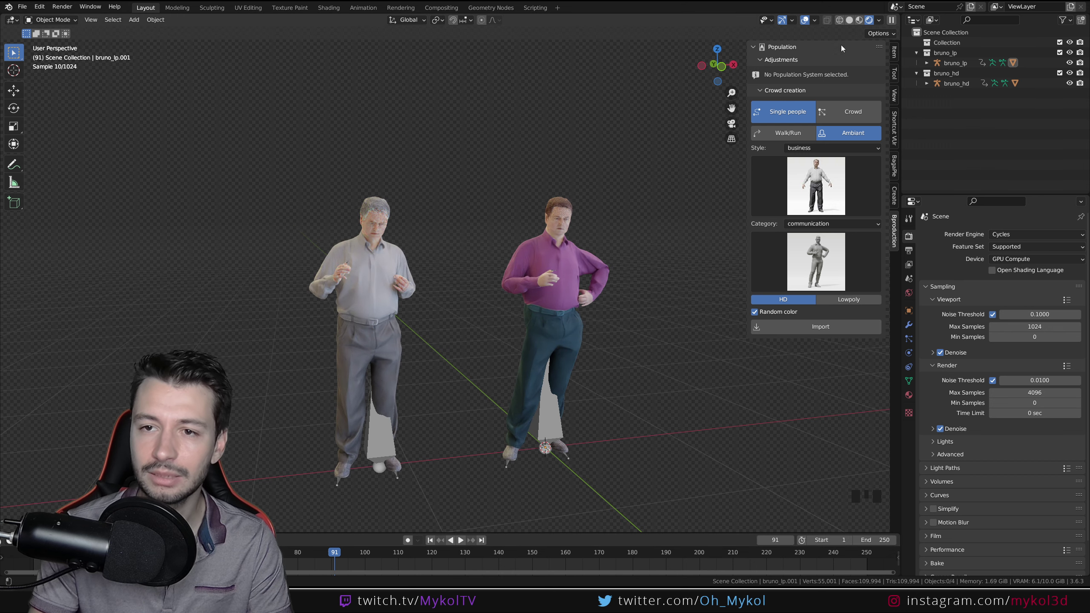
# Step: Switch the viewport to Material Preview shading and play the animation of both characters
pyautogui.click(859, 20)
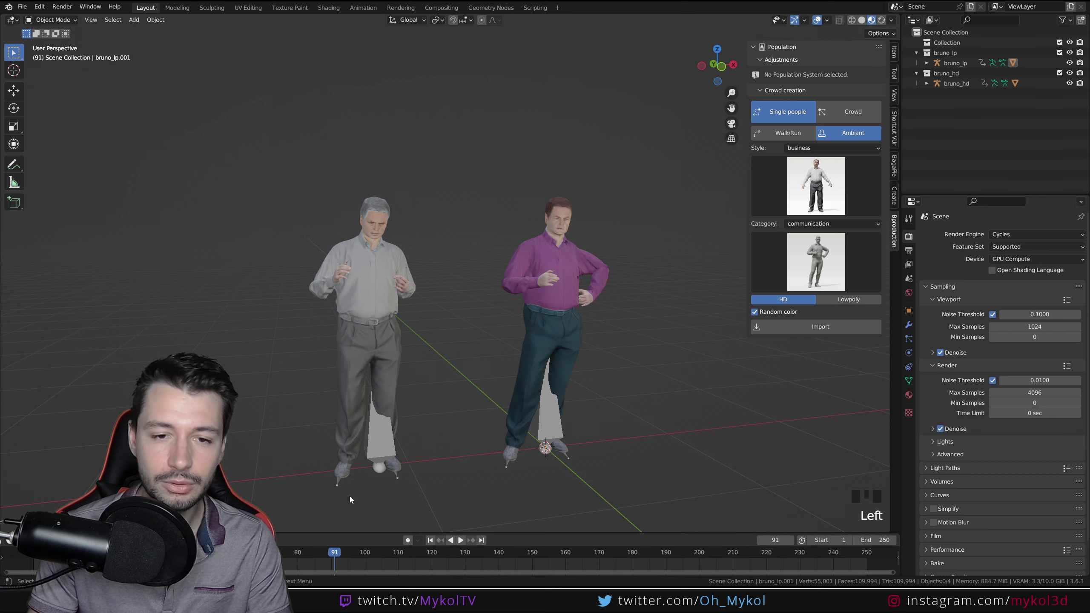
pyautogui.press('space')
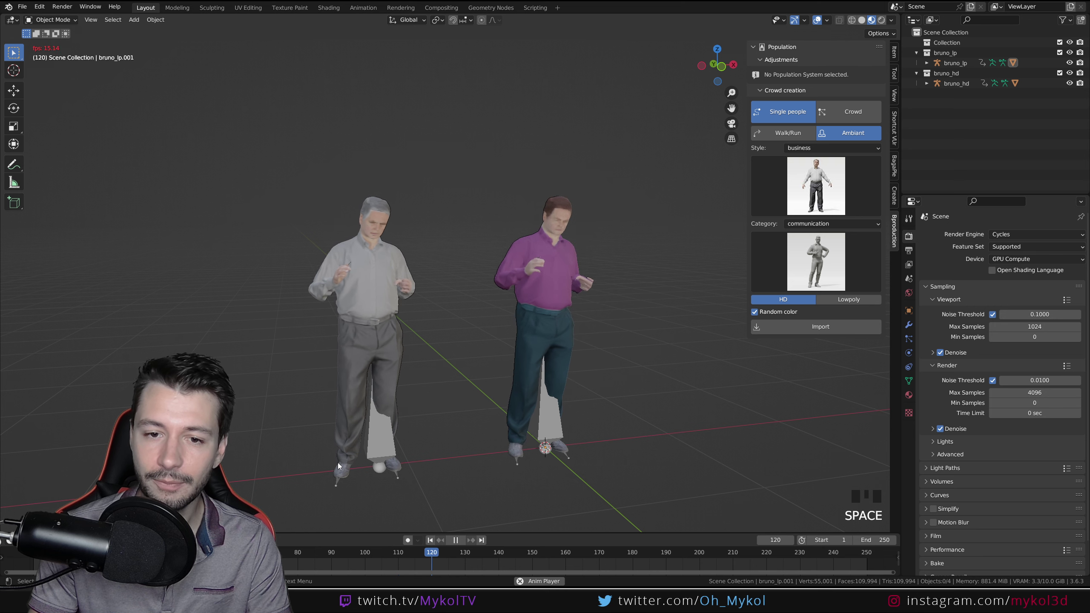
pyautogui.press('space')
pyautogui.scroll(-3, 335, 465)
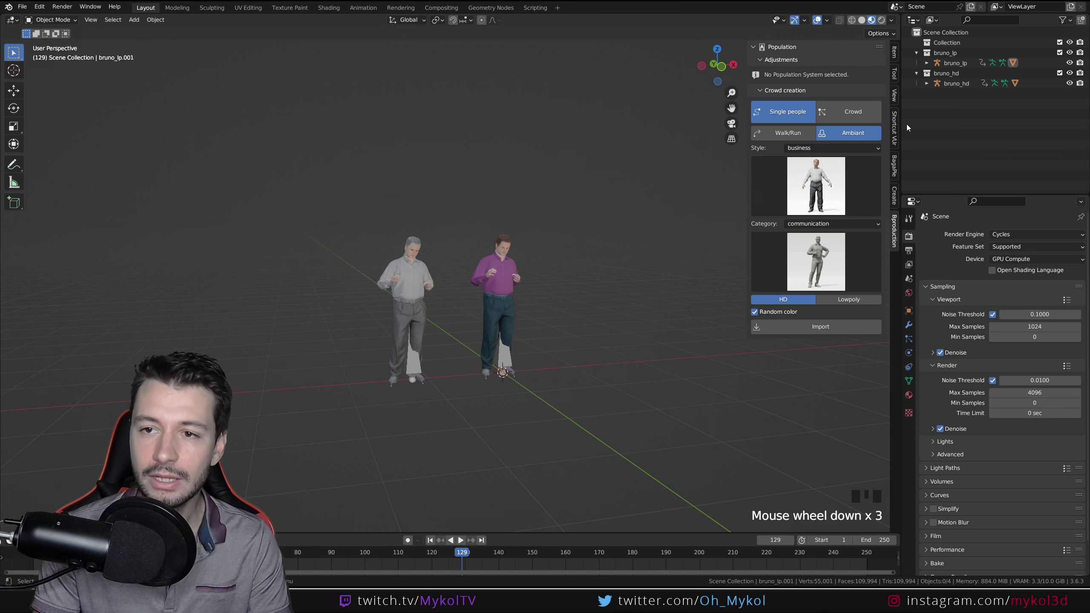
# Step: Delete the bruno_lp and bruno_hd collections together with their hierarchies
pyautogui.click(939, 54)
pyautogui.keyDown('shift'); pyautogui.click(955, 84); pyautogui.keyUp('shift')
pyautogui.click(954, 82)
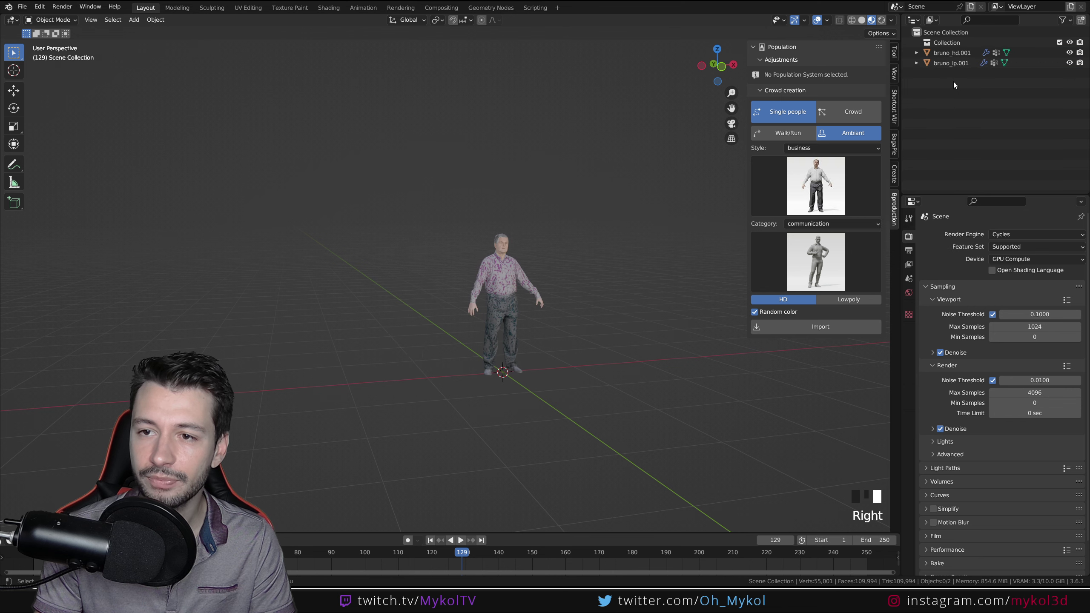
# Step: Delete the leftover meshes bruno_hd.001 and bruno_lp.001 so the scene is empty
pyautogui.click(947, 53)
pyautogui.rightClick(947, 53)
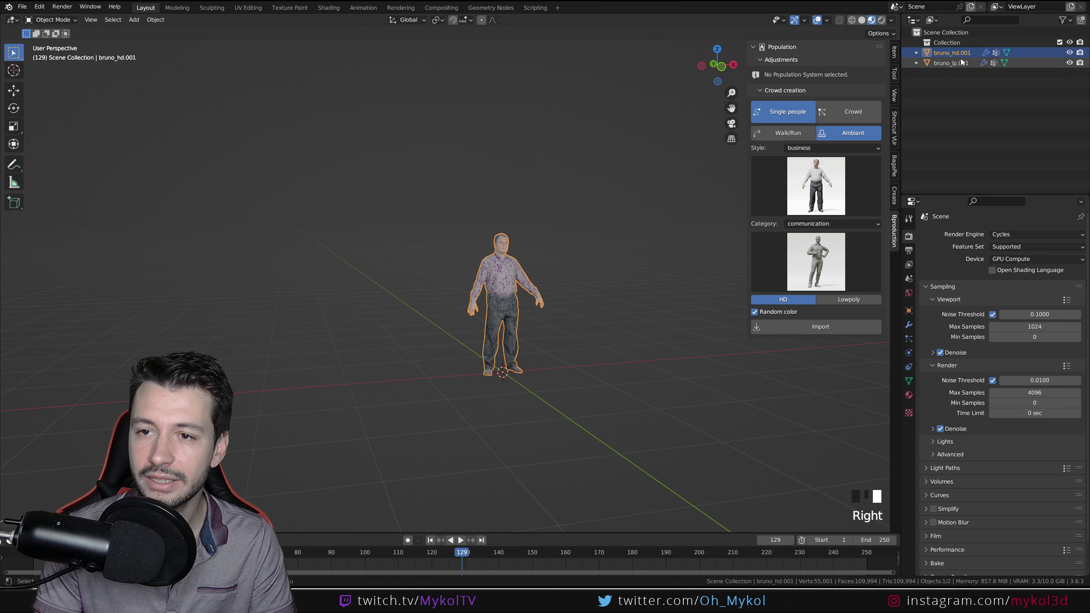
pyautogui.rightClick(961, 53)
pyautogui.click(922, 96)
pyautogui.click(947, 51)
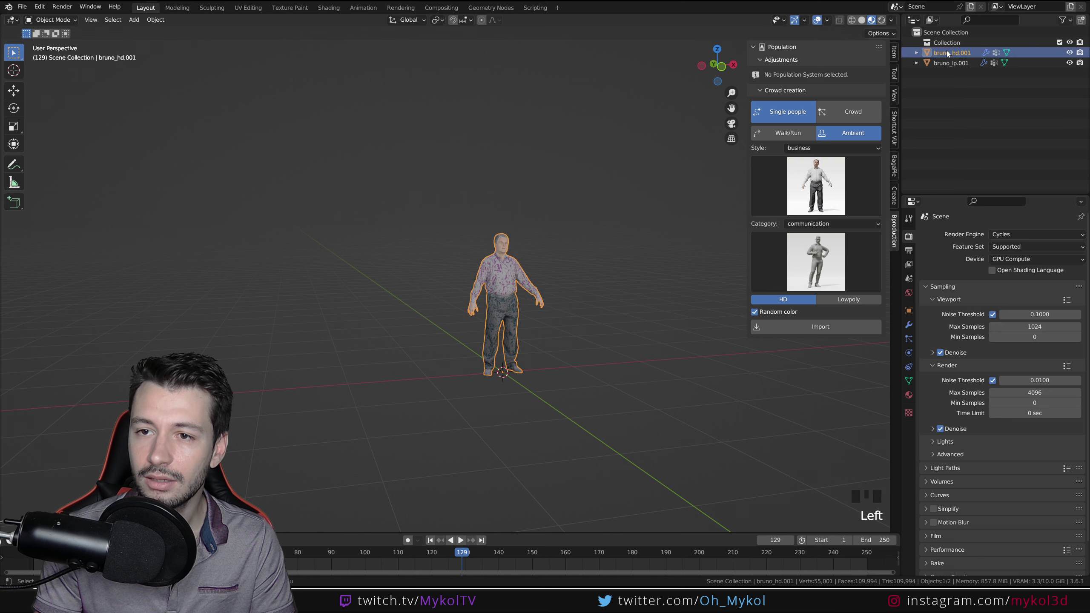
pyautogui.rightClick(947, 51)
pyautogui.click(927, 86)
pyautogui.rightClick(954, 54)
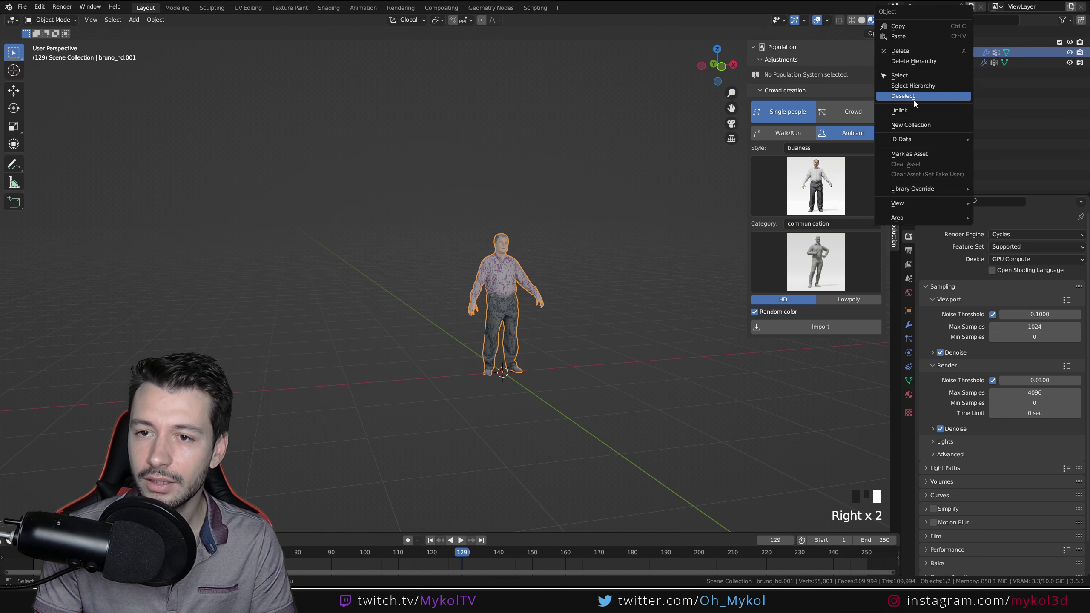
pyautogui.press('Escape')
pyautogui.click(949, 52)
pyautogui.rightClick(949, 52)
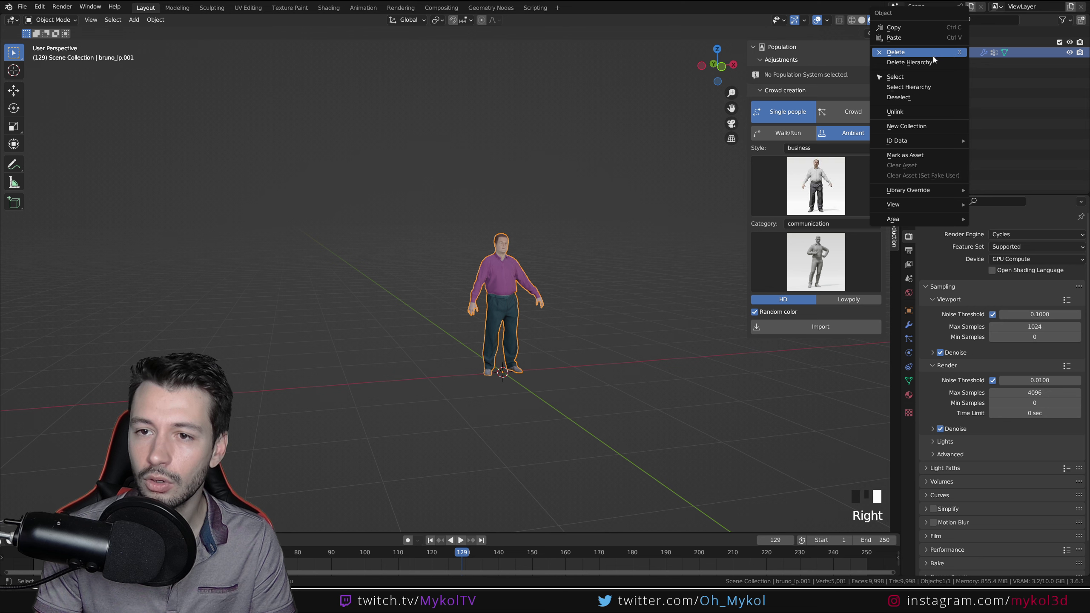
pyautogui.click(933, 52)
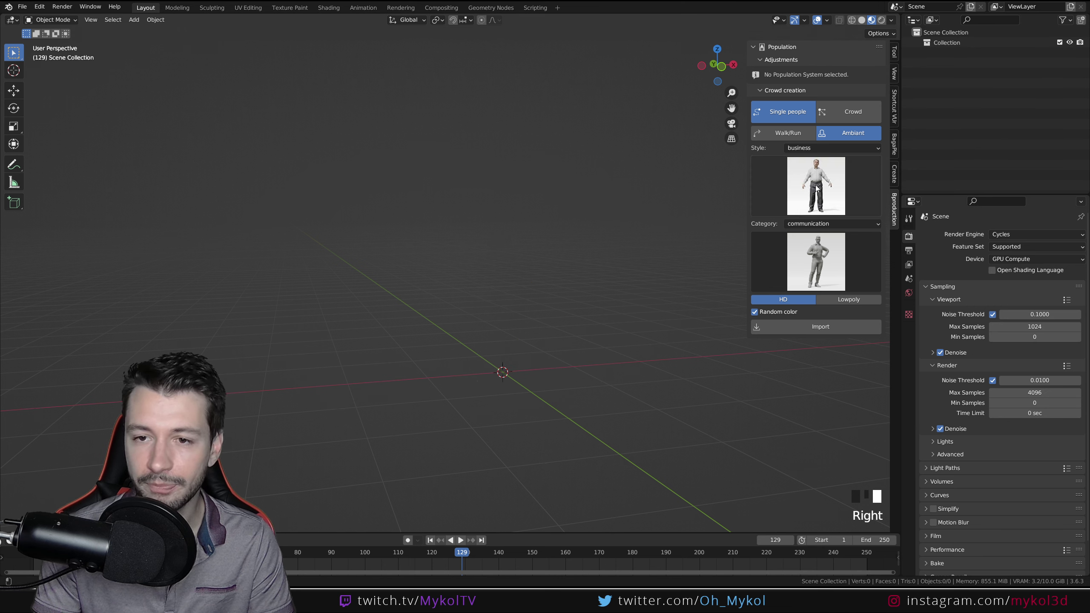
# Step: Set the single person's style to casual and choose the man in a dark shirt and jeans
pyautogui.click(821, 149)
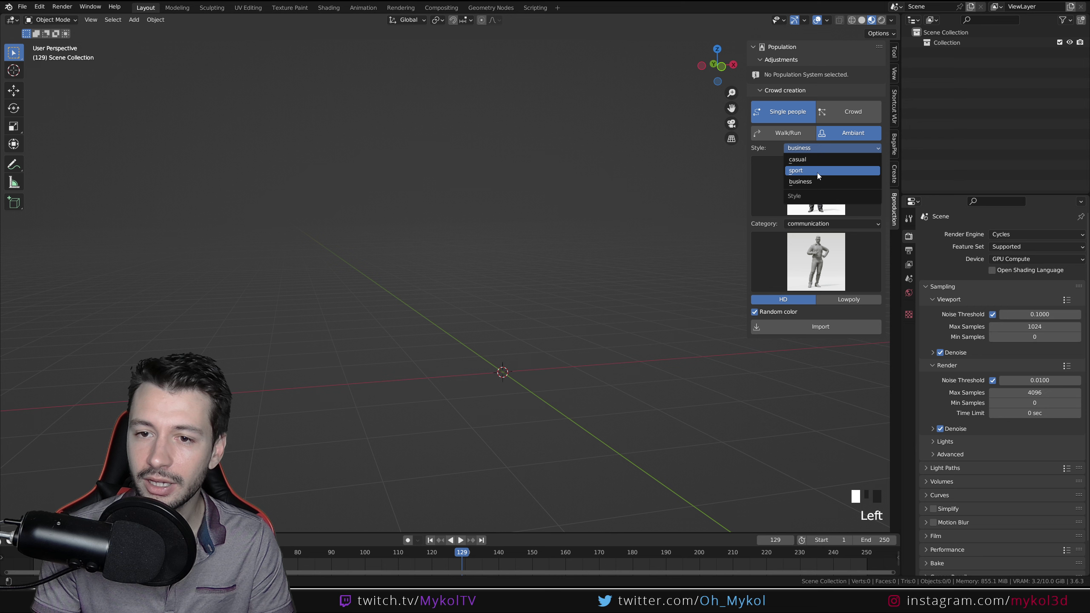
pyautogui.click(826, 183)
pyautogui.click(803, 148)
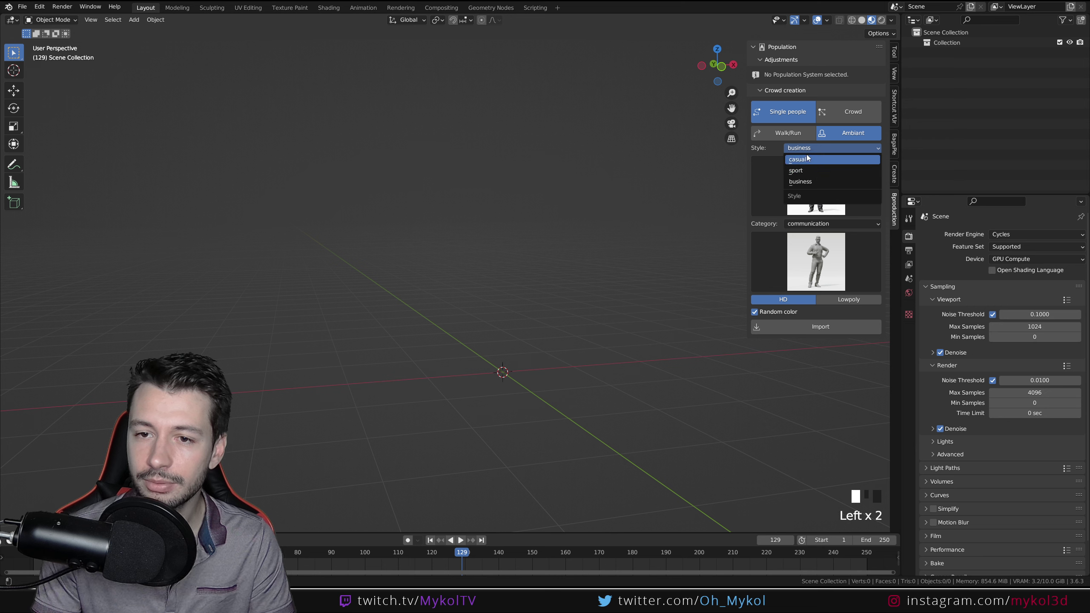
pyautogui.click(807, 159)
pyautogui.click(813, 185)
pyautogui.click(503, 248)
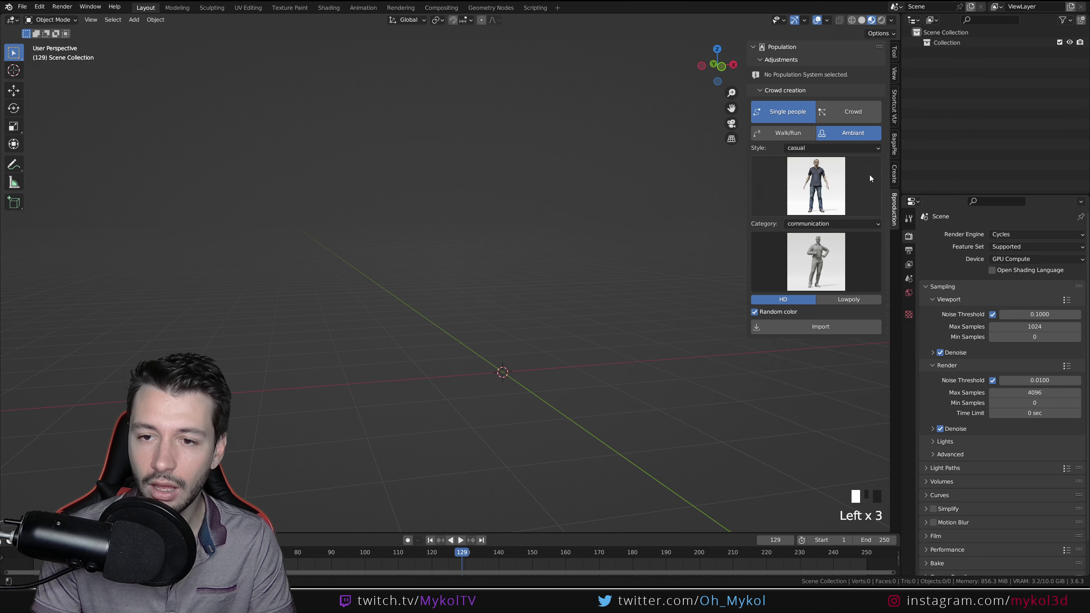
# Step: Pick the last male phone animation in the daily life category and import the person in HD with random color
pyautogui.click(810, 224)
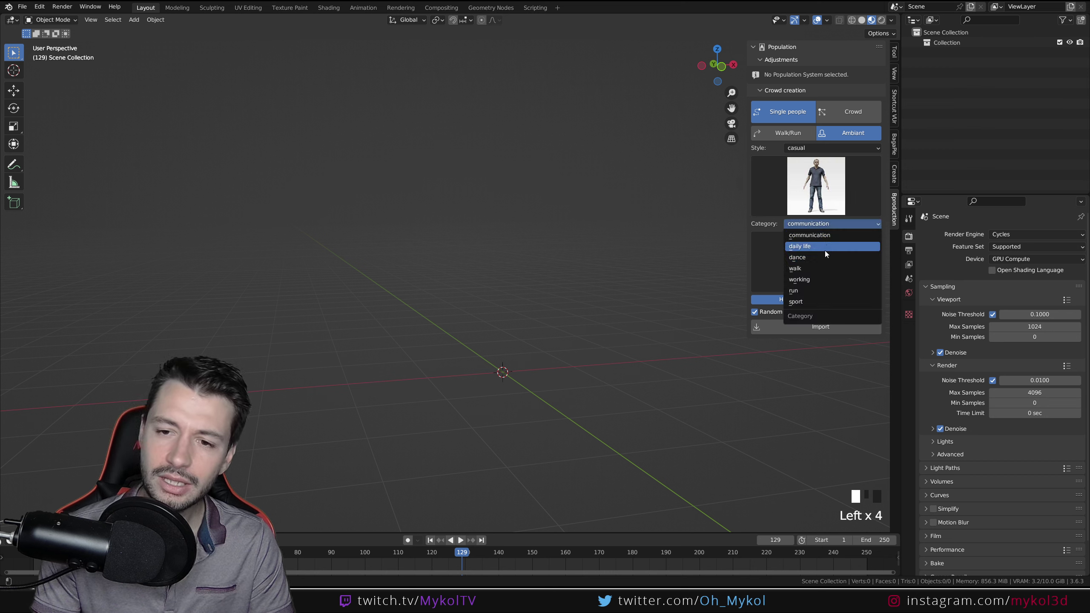
pyautogui.click(826, 253)
pyautogui.click(820, 261)
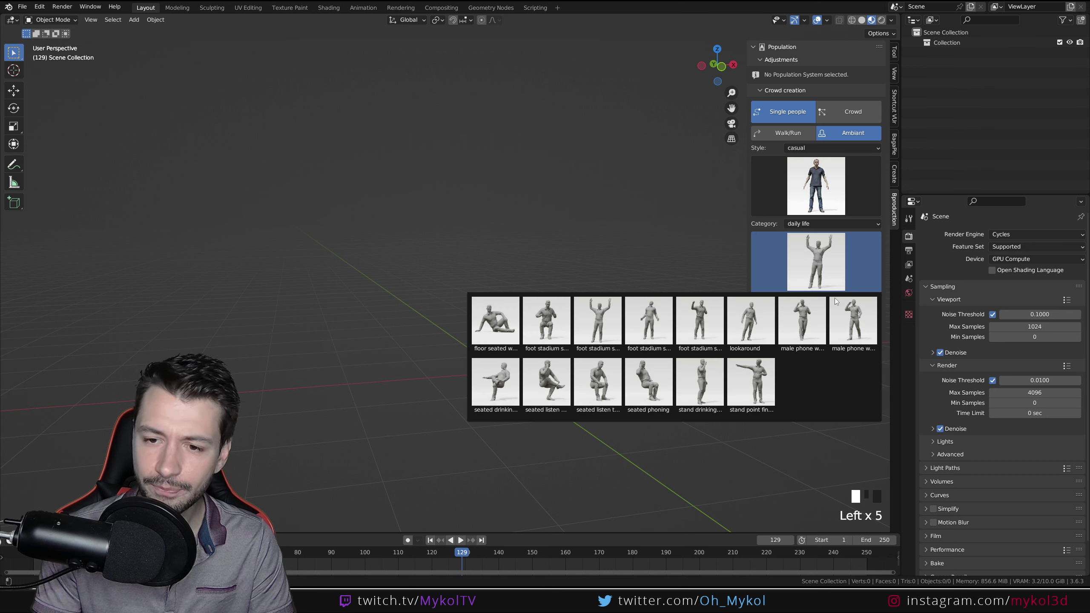
pyautogui.click(855, 332)
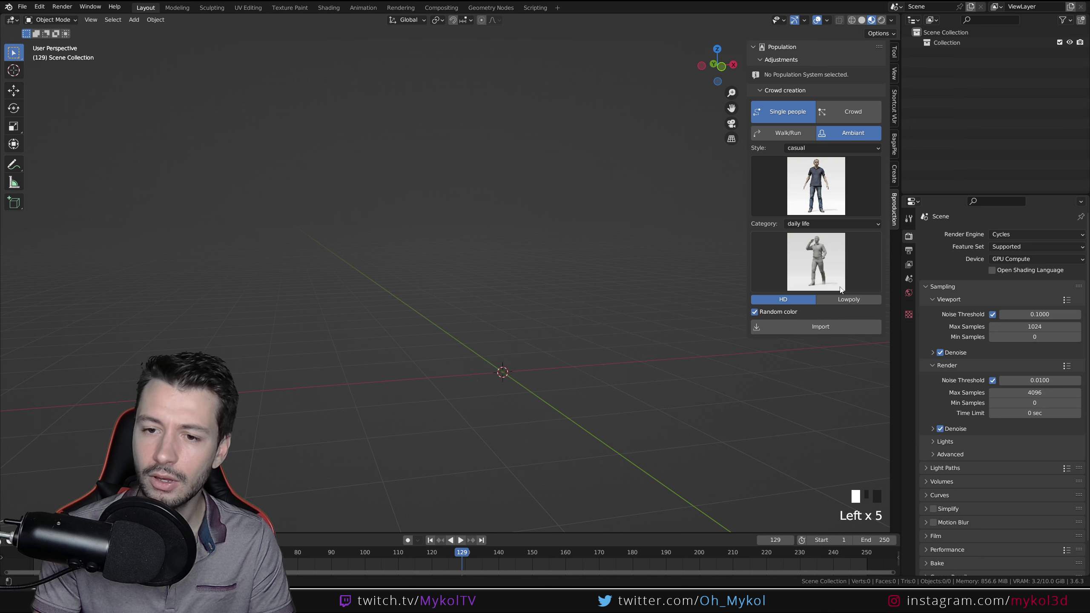
pyautogui.click(818, 326)
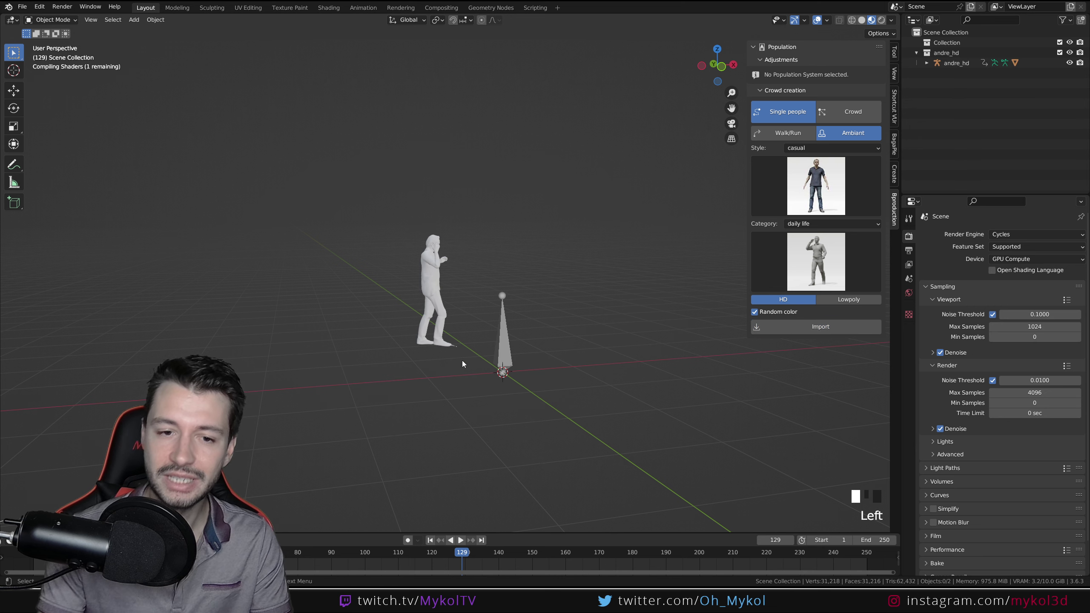
# Step: Play the phone animation of the imported HD person in Material Preview shading
pyautogui.moveTo(461, 360); pyautogui.dragTo(491, 385, button='middle')
pyautogui.press('space')
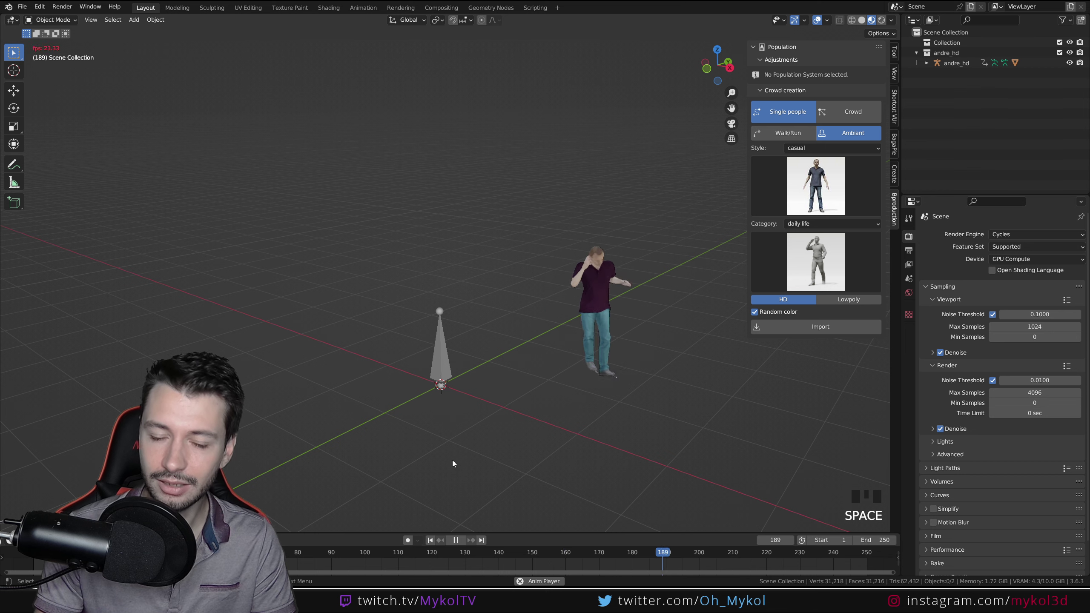
pyautogui.press('space')
# Step: Examine the person up close in rendered shading and play the phone animation there
pyautogui.click(881, 20)
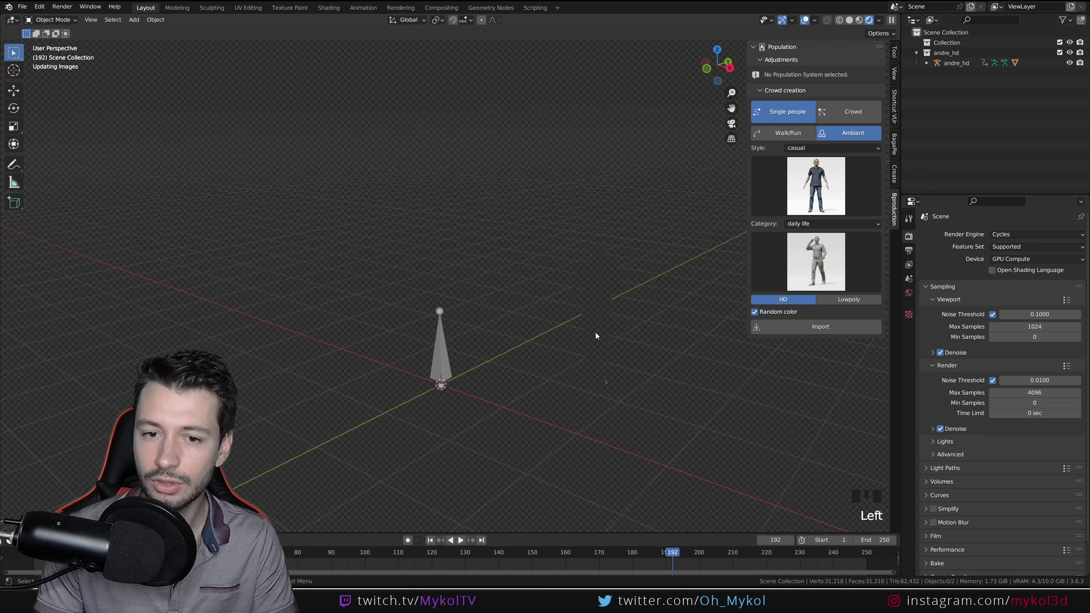
pyautogui.keyDown('shift'); pyautogui.moveTo(584, 329); pyautogui.dragTo(490, 306, button='middle'); pyautogui.keyUp('shift')
pyautogui.scroll(2, 501, 330)
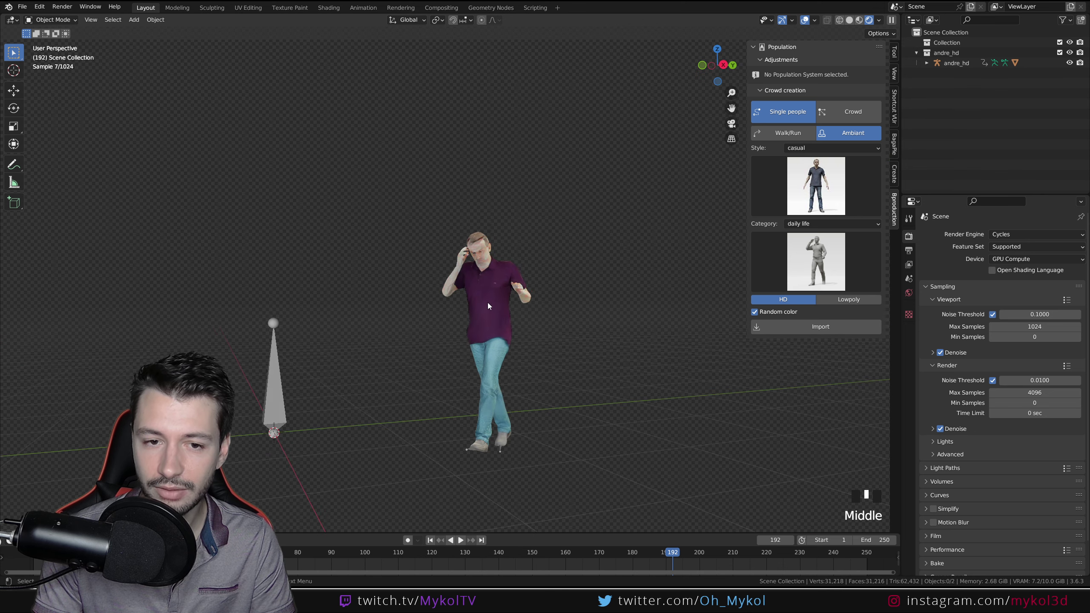
pyautogui.press('space')
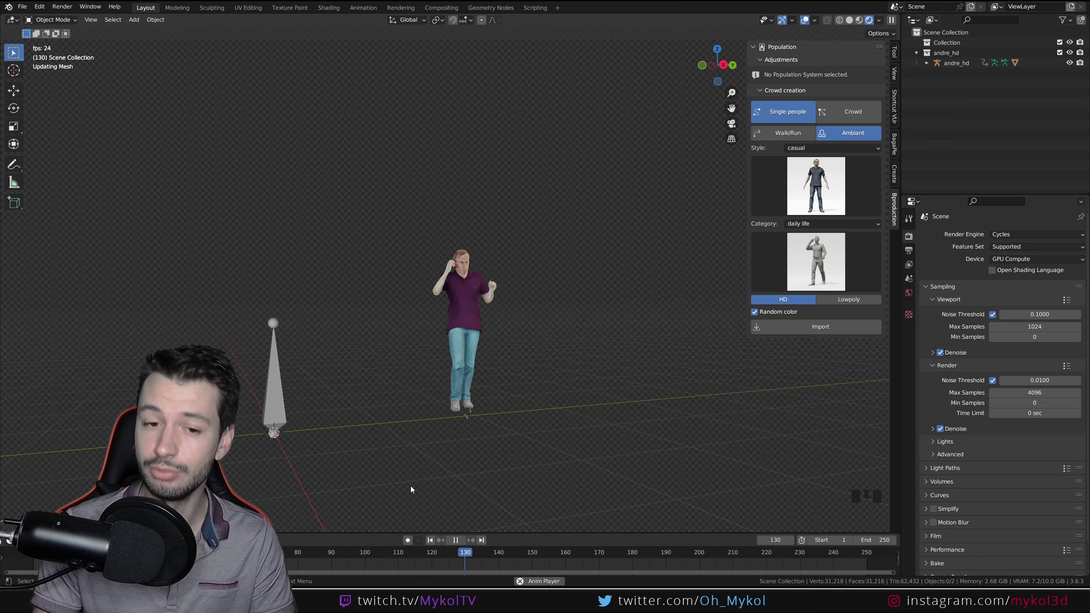
pyautogui.press('space')
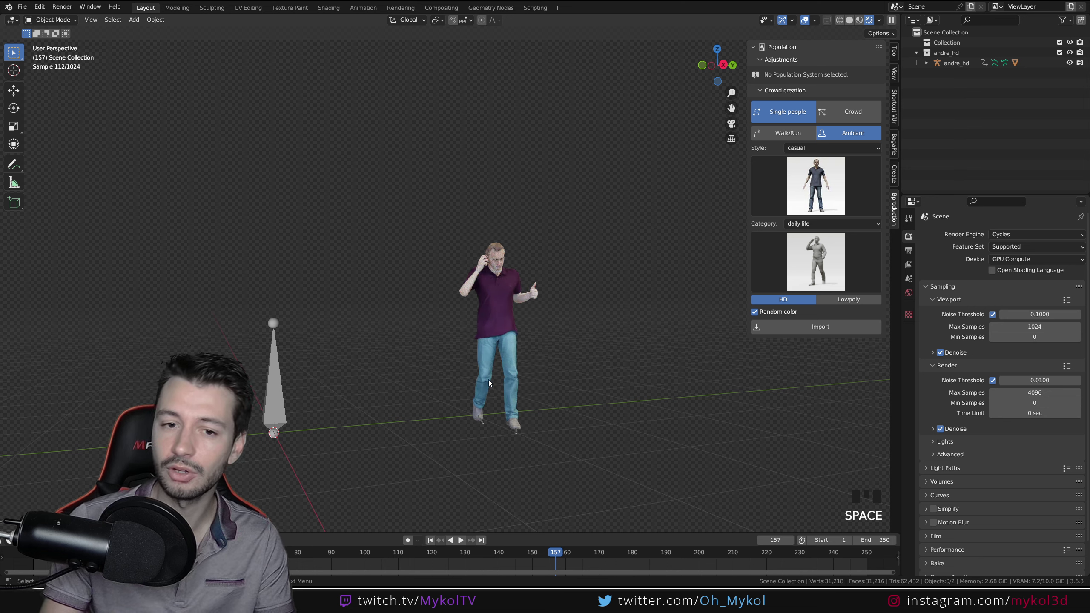
pyautogui.scroll(1, 485, 385)
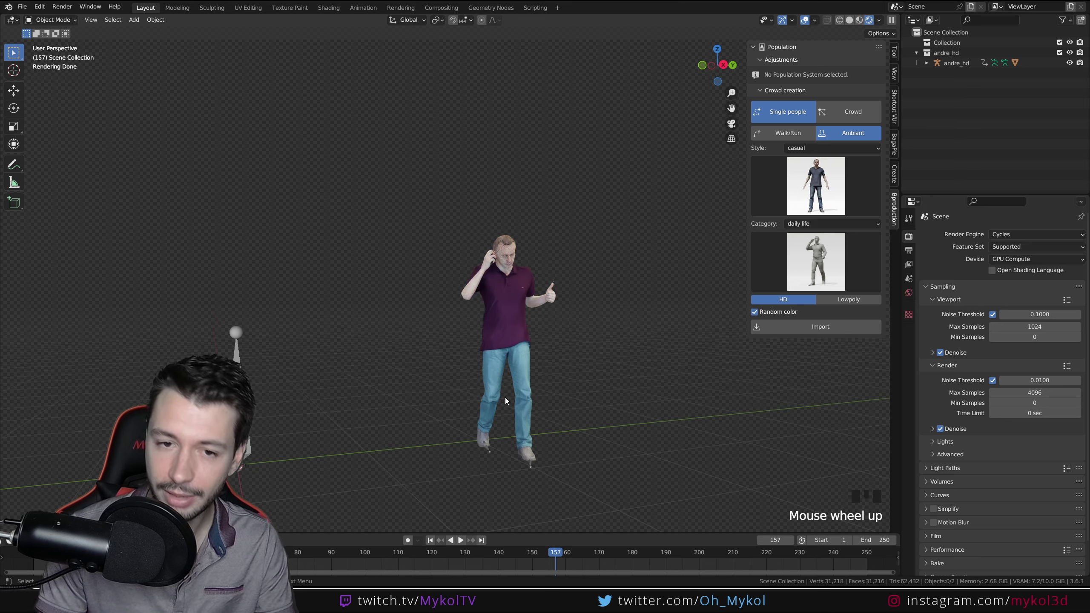
pyautogui.scroll(-2, 505, 397)
pyautogui.moveTo(461, 360); pyautogui.dragTo(466, 399, button='middle')
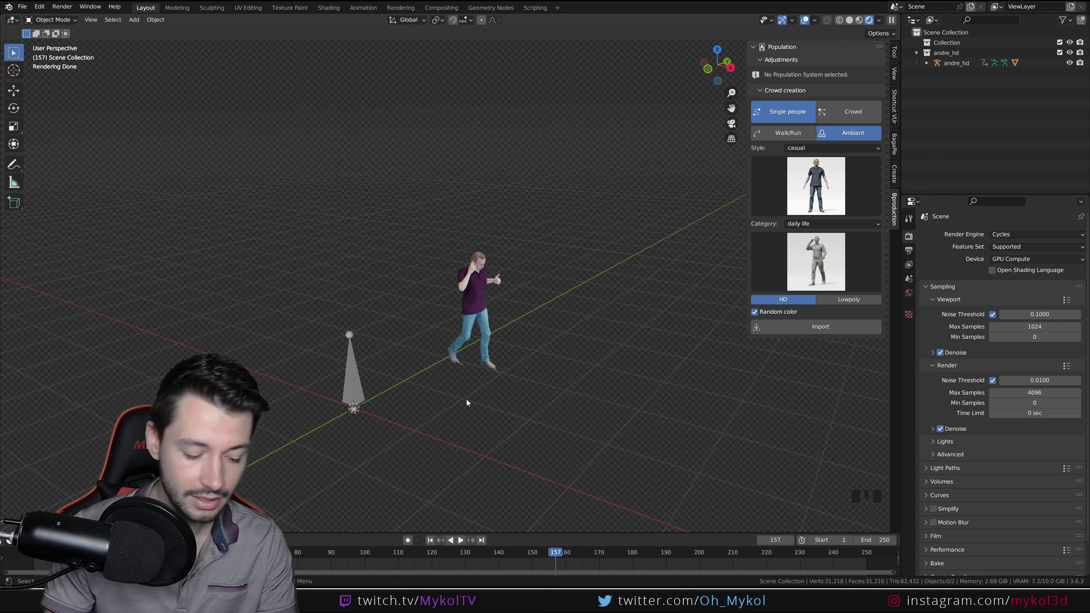
# Step: Return the viewport to solid shading and delete the andre_hd collection with its hierarchy
pyautogui.press('z')
pyautogui.click(527, 401)
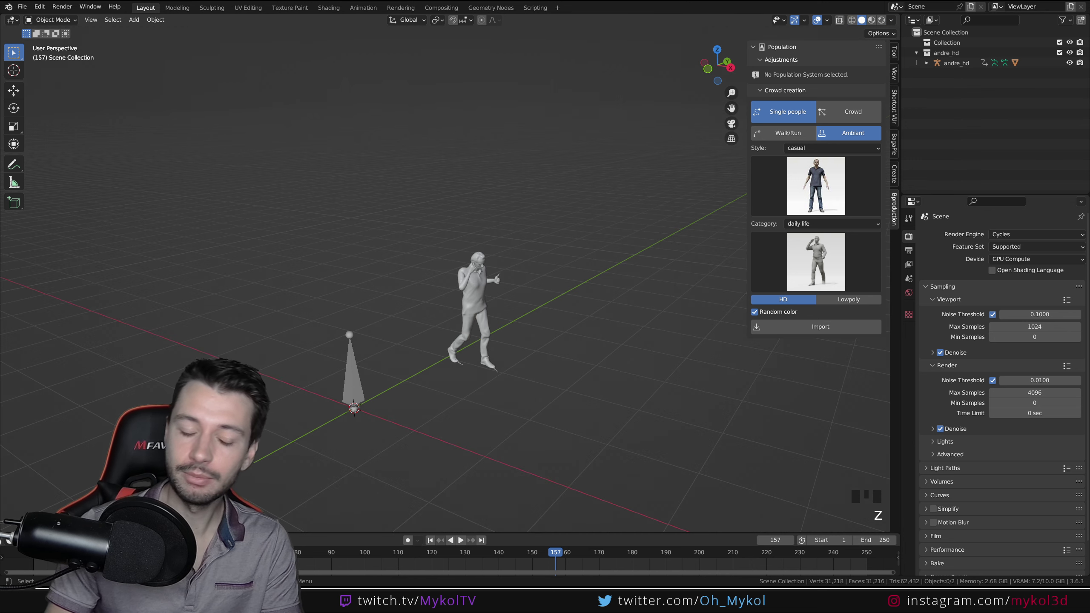
pyautogui.click(962, 53)
pyautogui.rightClick(964, 55)
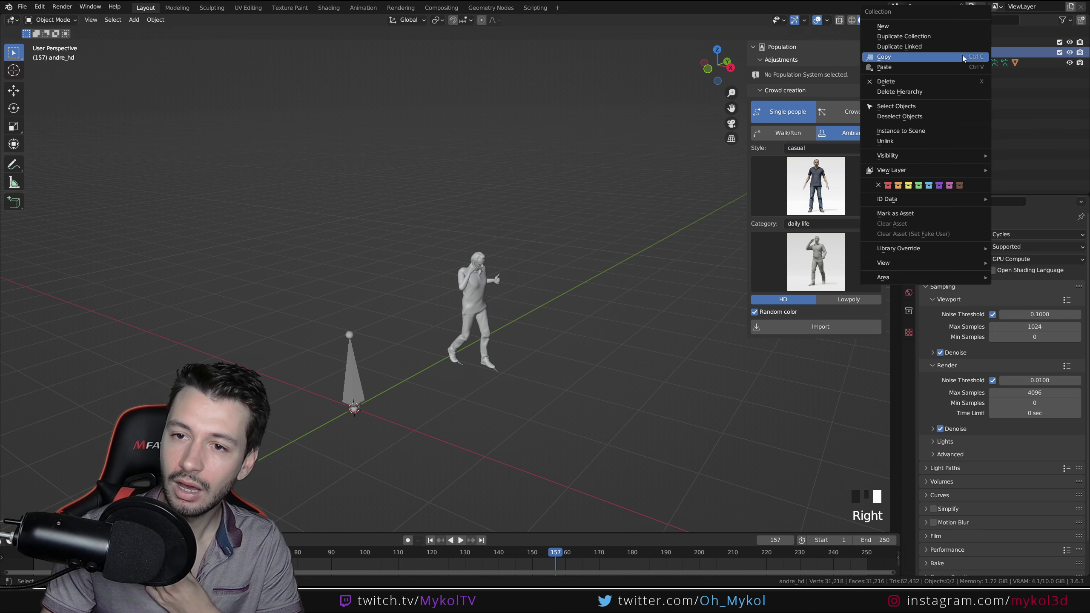
pyautogui.click(923, 91)
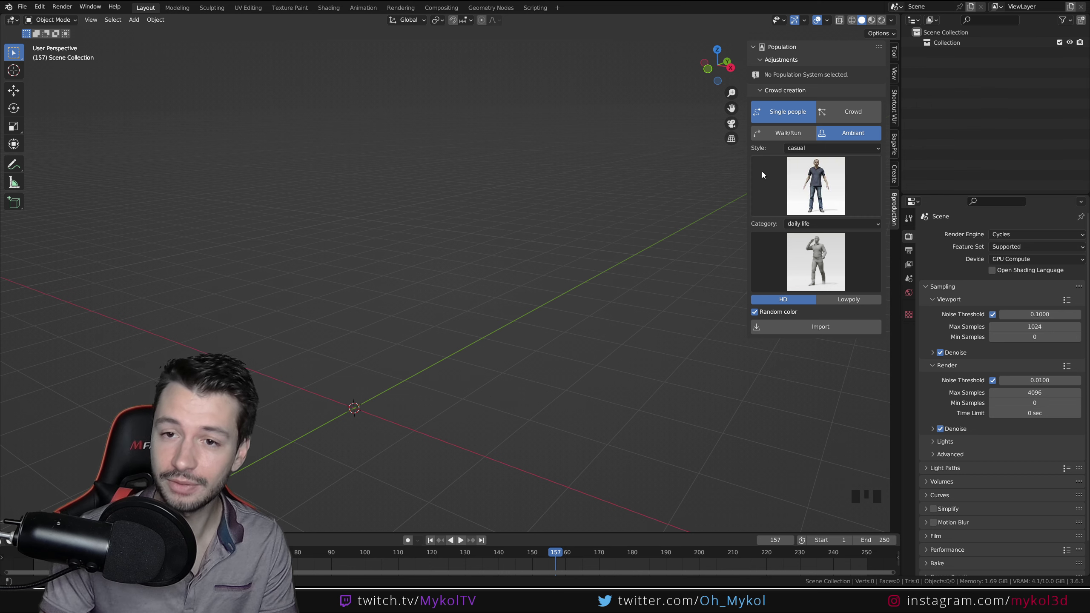
# Step: Switch single people to Walk/Run and add a ground plane scaled up 8 times, with its scale applied
pyautogui.click(795, 136)
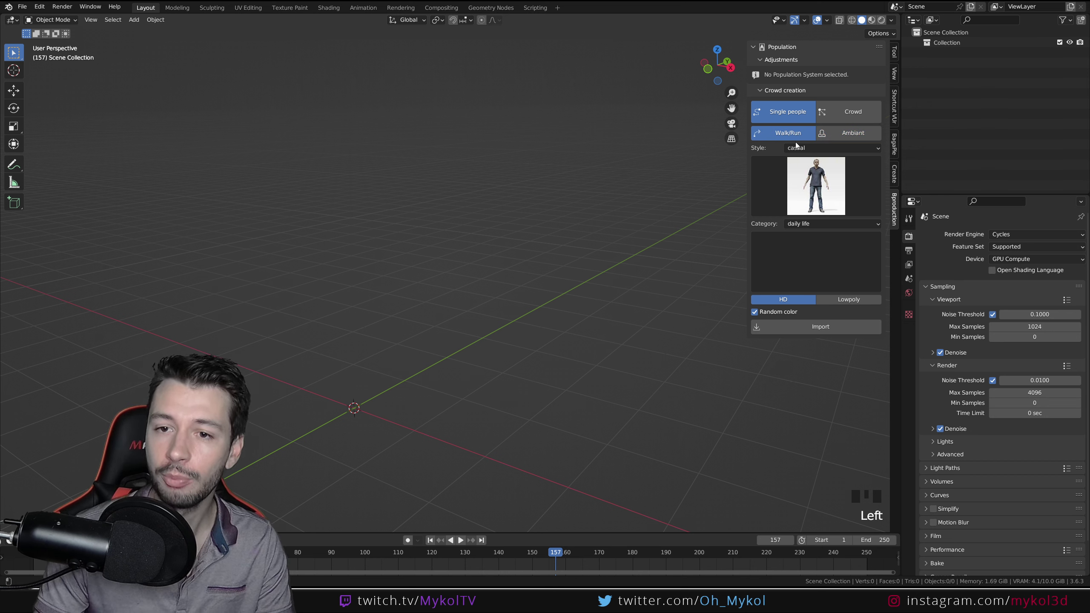
pyautogui.moveTo(480, 347); pyautogui.dragTo(492, 292, button='middle')
pyautogui.hotkey('shift', 'a')
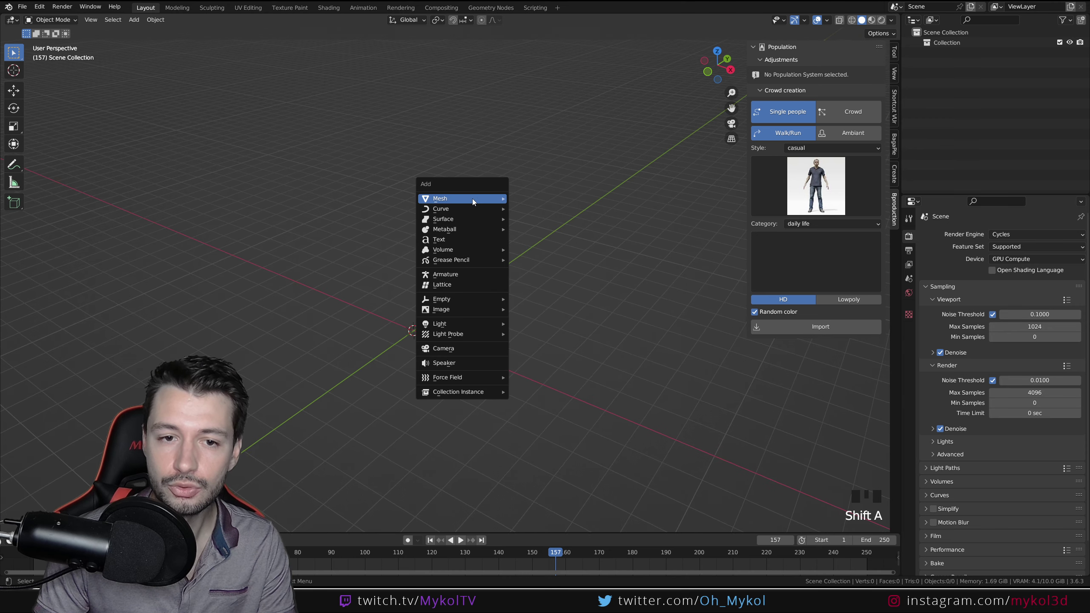
pyautogui.moveTo(472, 199)
pyautogui.click(554, 200)
pyautogui.press('s')
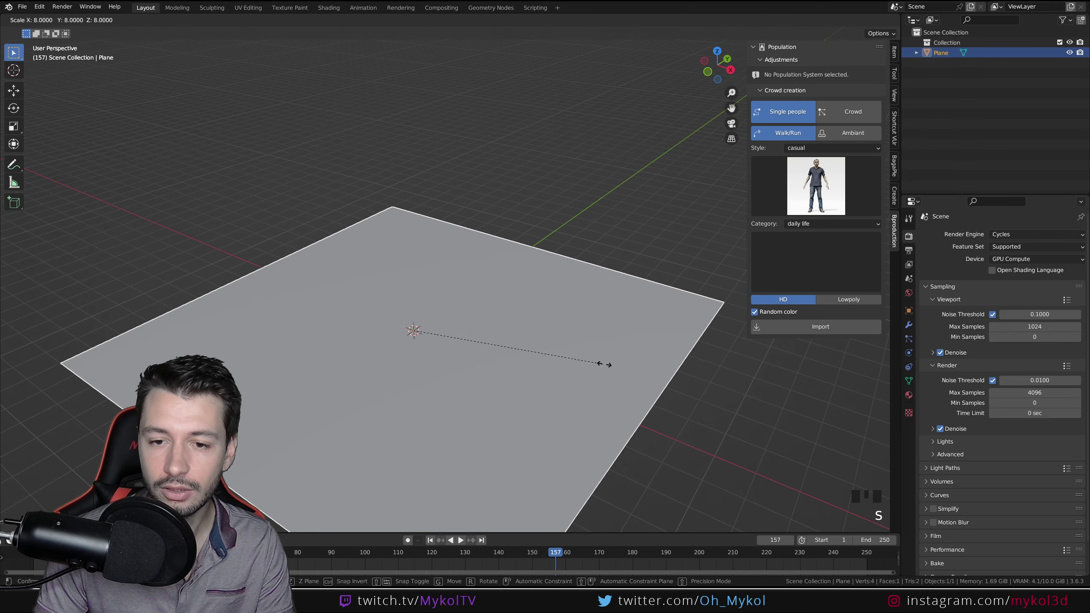
pyautogui.click(598, 355)
pyautogui.hotkey('ctrl', 'a')
pyautogui.click(598, 352)
pyautogui.moveTo(594, 396); pyautogui.dragTo(235, 359, button='middle')
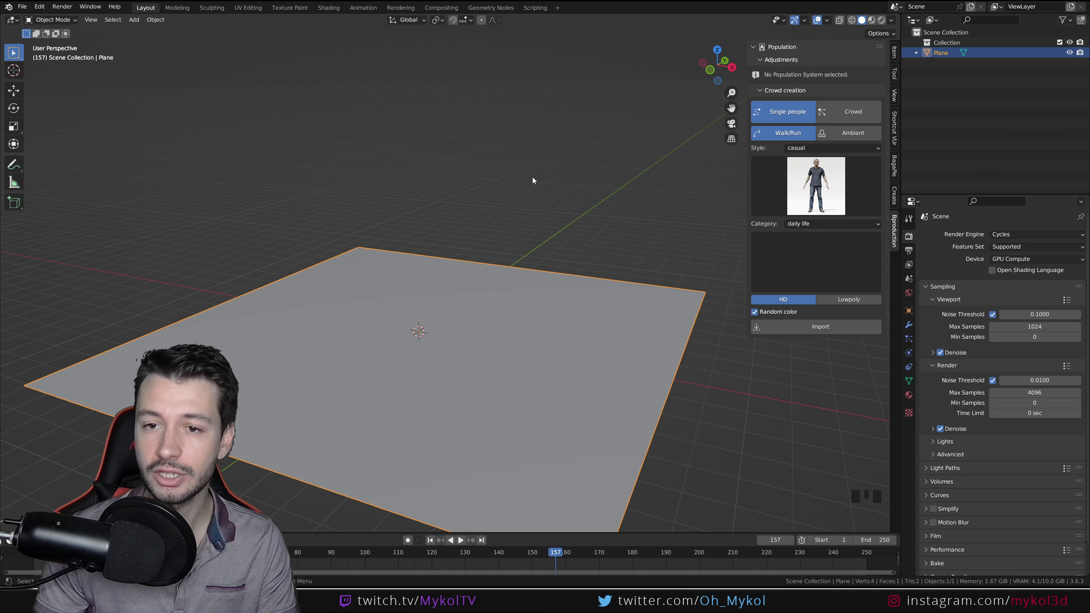
# Step: Set the people style to sport and choose the ashley character
pyautogui.click(797, 148)
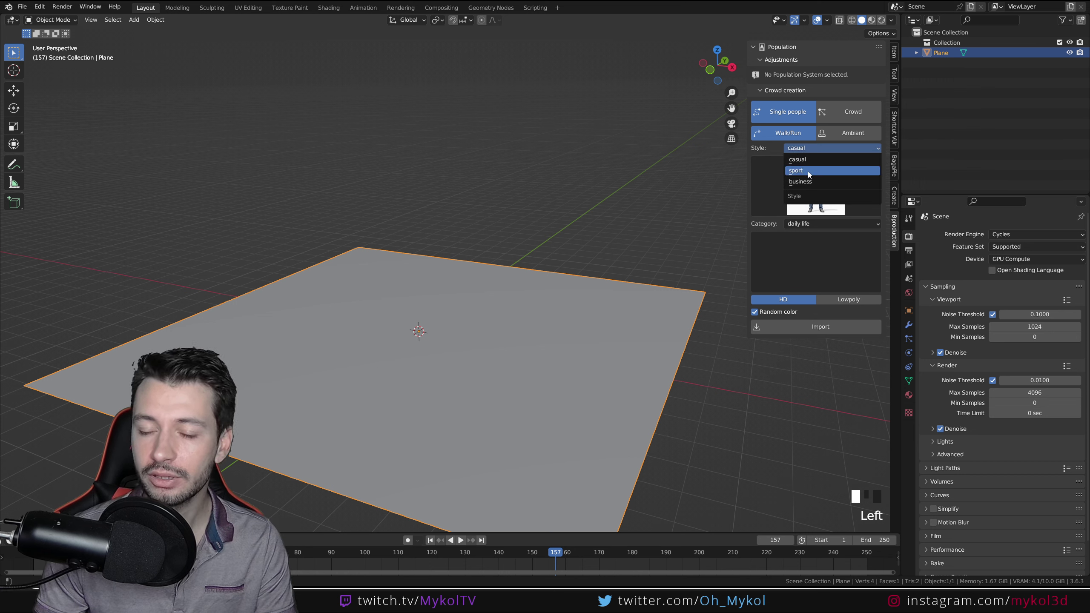
pyautogui.click(808, 171)
pyautogui.click(817, 188)
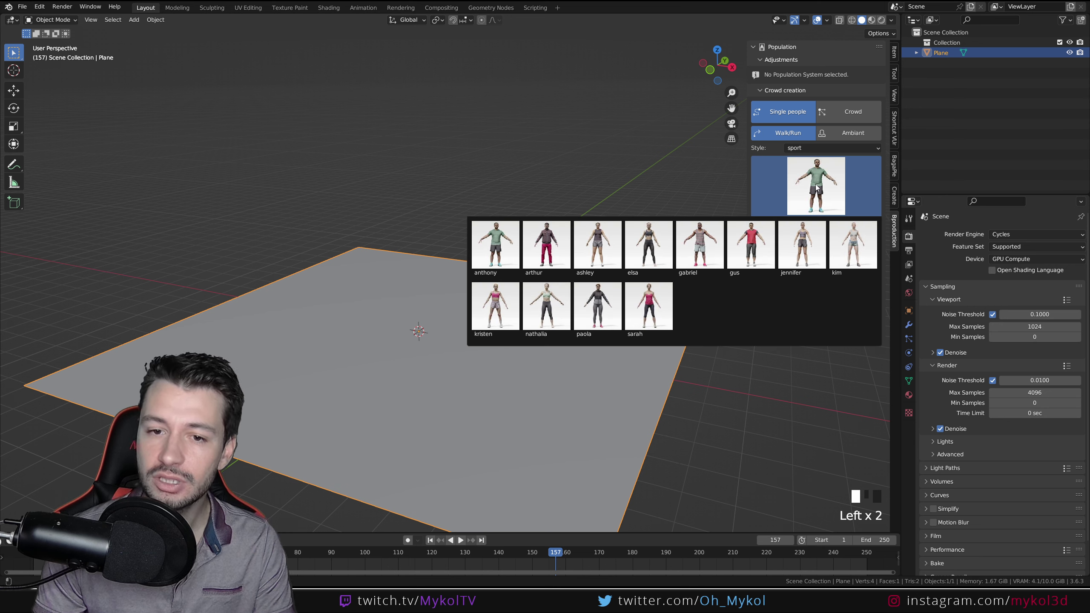
pyautogui.click(607, 239)
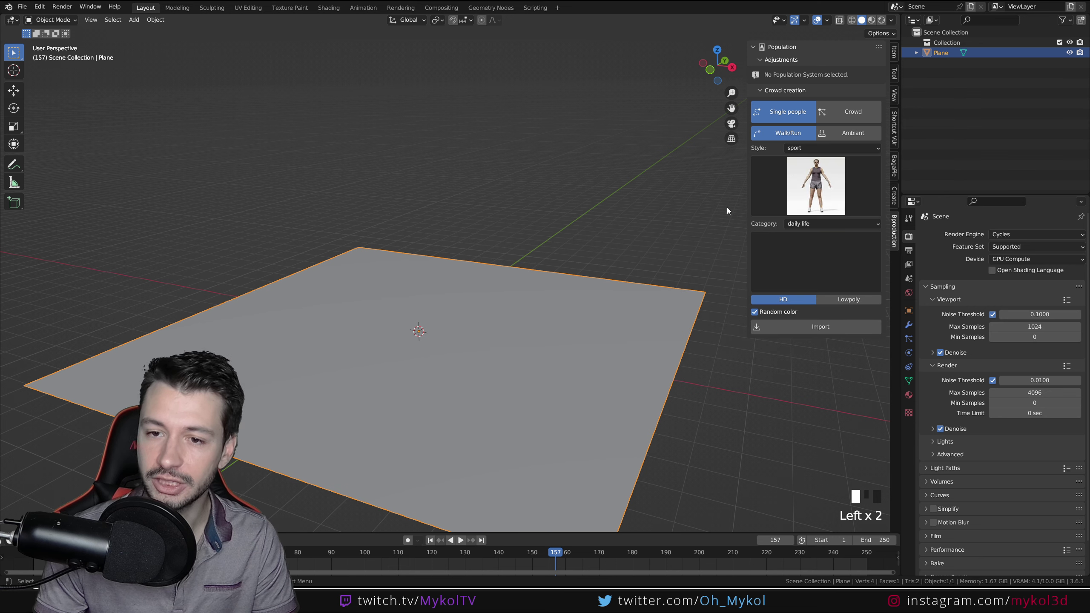
# Step: Try the communication, daily life and walk categories for the Walk/Run animation
pyautogui.click(823, 224)
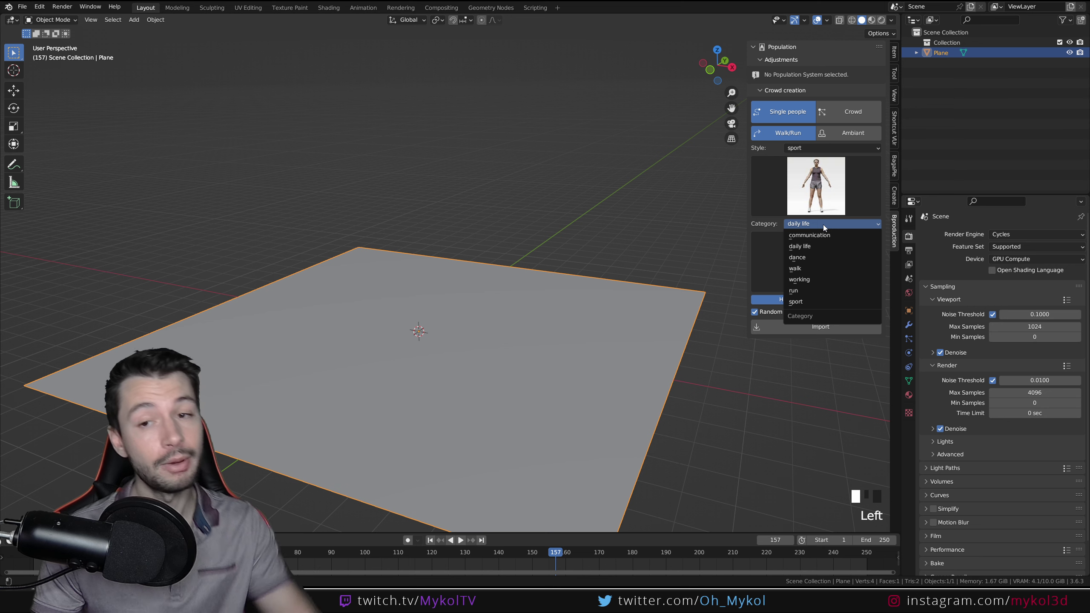
pyautogui.click(811, 234)
pyautogui.click(819, 224)
pyautogui.click(814, 246)
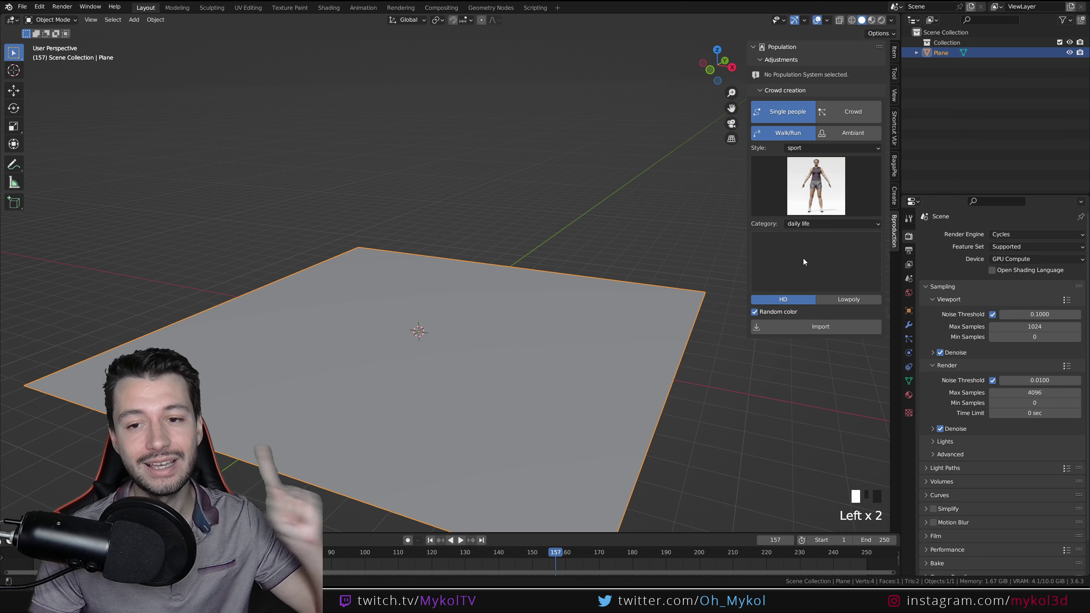
pyautogui.click(814, 224)
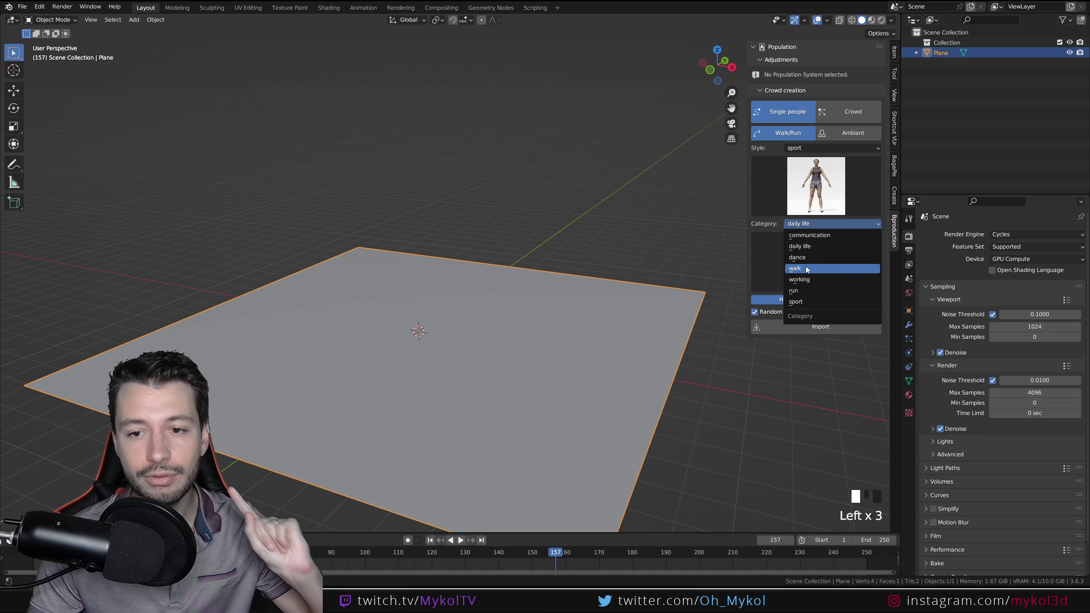
pyautogui.click(796, 268)
# Step: Set the animation category to run and import the sport character in HD with random color
pyautogui.click(815, 224)
pyautogui.click(799, 290)
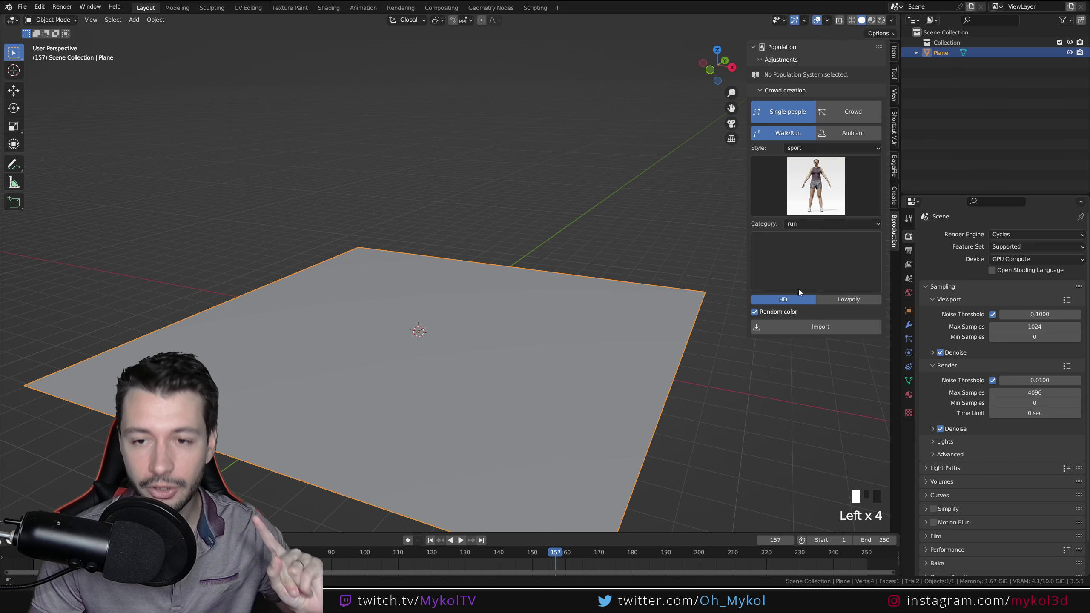
pyautogui.click(801, 249)
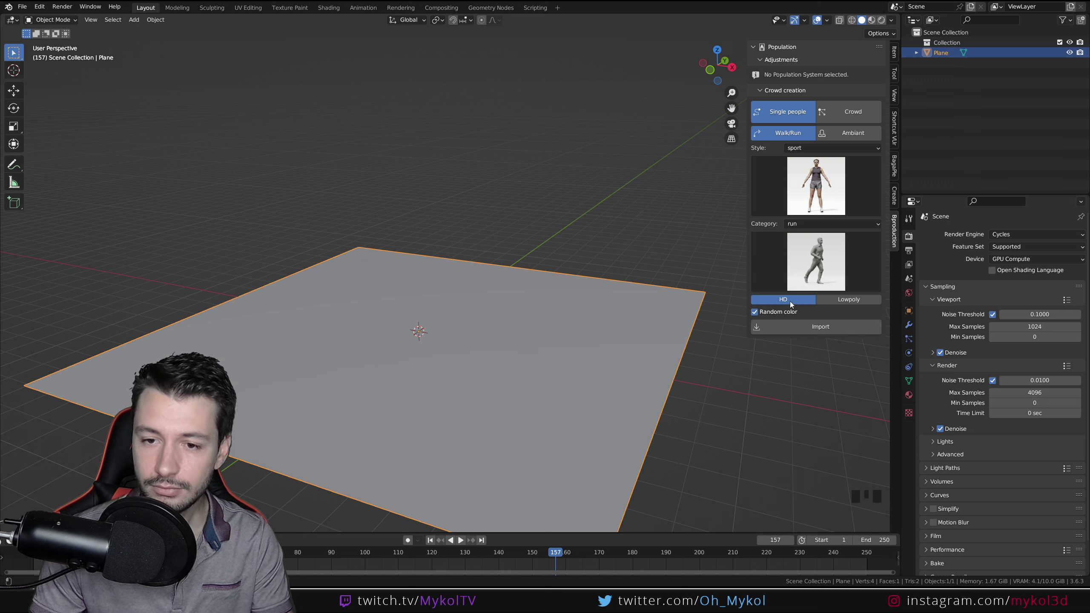
pyautogui.click(815, 329)
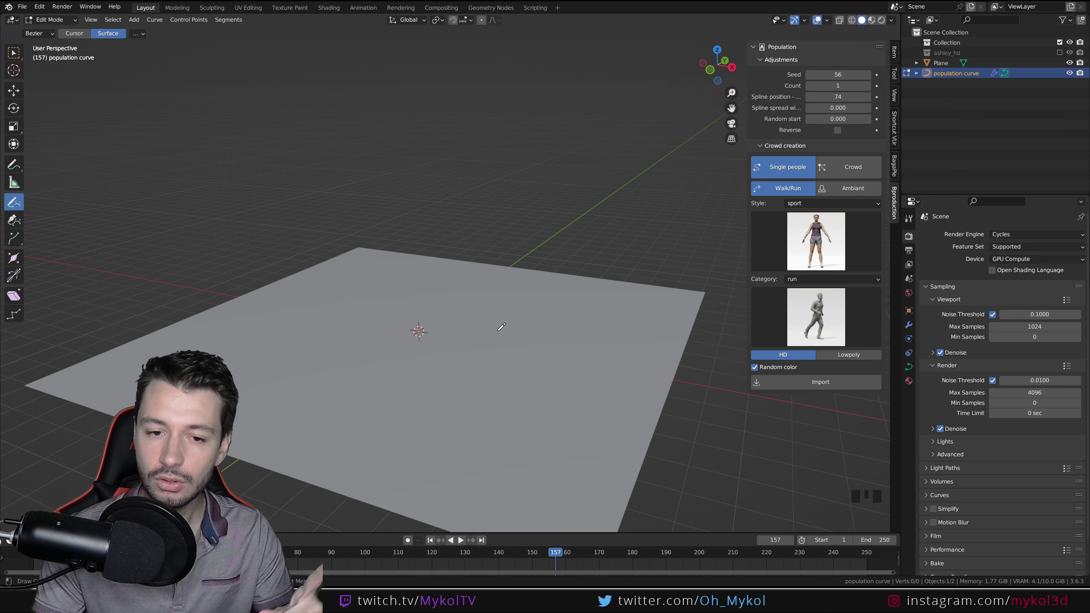
# Step: Draw a curved, roughly S-shaped path freehand across the plane for the runner to follow
pyautogui.moveTo(502, 327); pyautogui.dragTo(453, 330, button='middle')
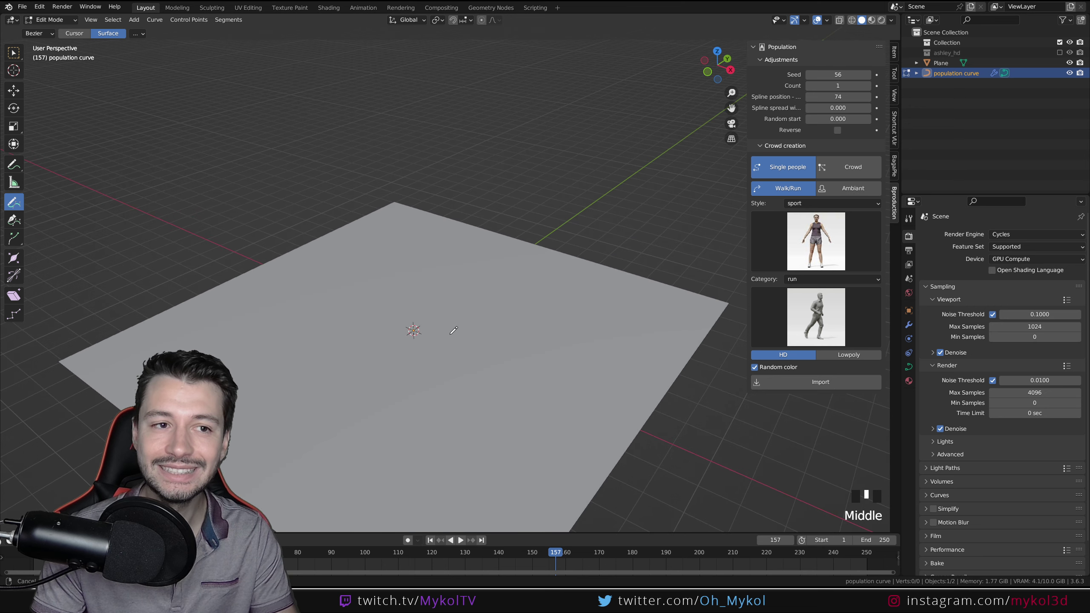
pyautogui.keyDown('shift'); pyautogui.moveTo(383, 346); pyautogui.dragTo(358, 308, button='middle'); pyautogui.keyUp('shift')
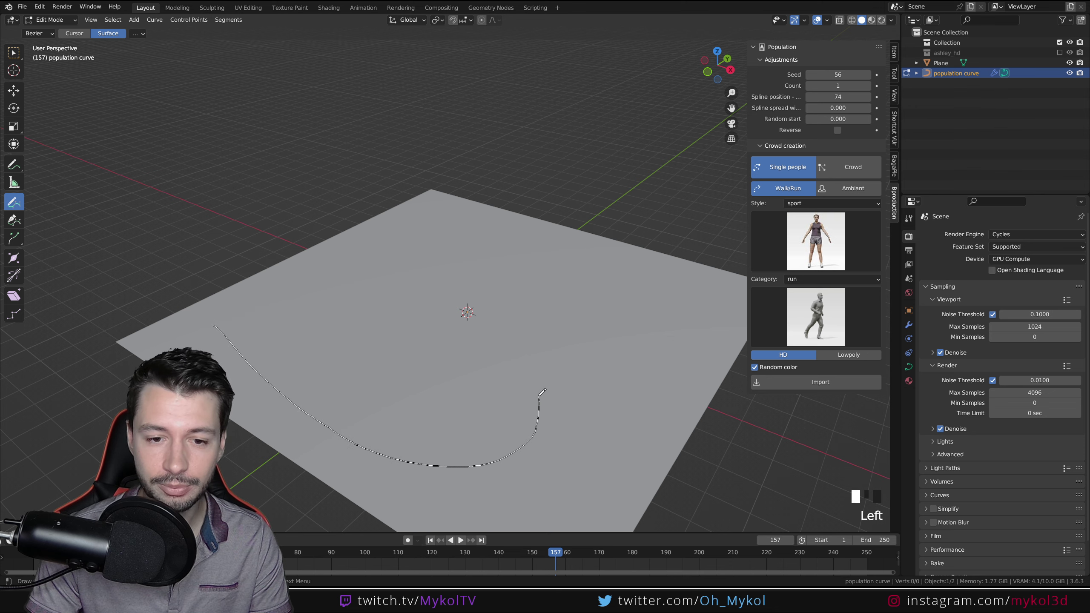
pyautogui.moveTo(432, 380); pyautogui.dragTo(419, 368, button='middle')
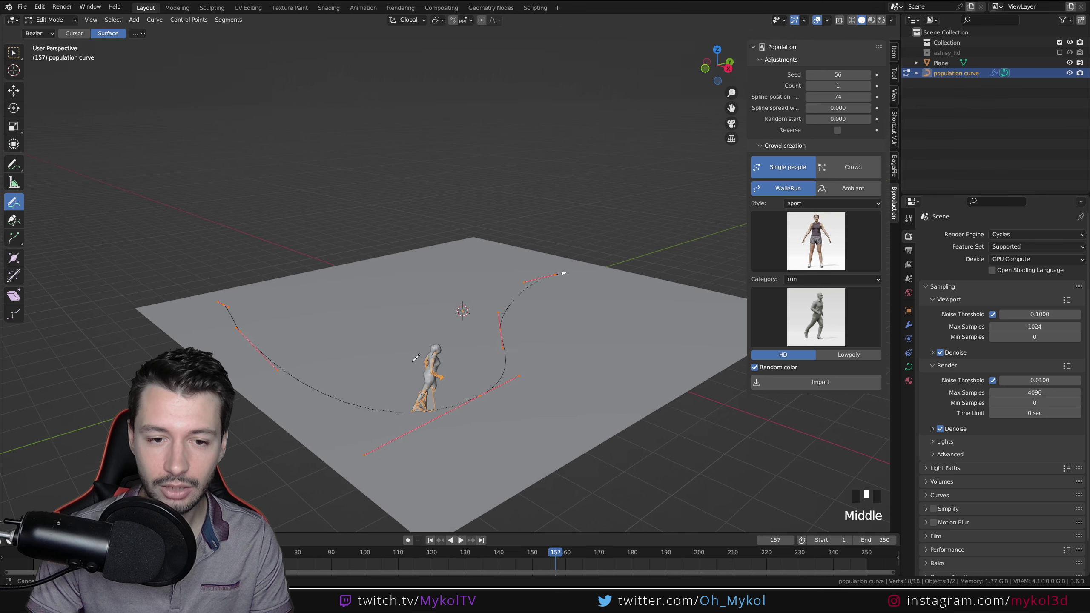
# Step: Scrub the timeline back to frame 127 to check how the runner moves along the drawn path
pyautogui.scroll(1, 419, 367)
pyautogui.moveTo(559, 556)
pyautogui.mouseDown()
pyautogui.moveTo(307, 562)
pyautogui.moveTo(871, 566)
pyautogui.moveTo(724, 531)
pyautogui.moveTo(419, 543)
pyautogui.moveTo(455, 542)
pyautogui.mouseUp()
pyautogui.moveTo(483, 412); pyautogui.dragTo(472, 409, button='middle')
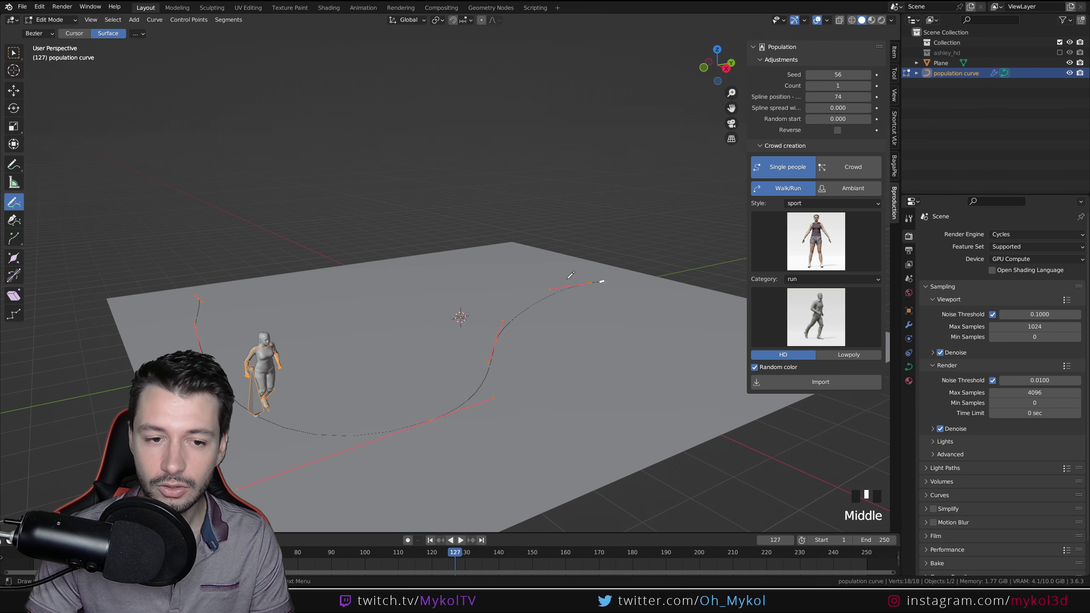
# Step: Switch the viewport to rendered shading, return to Object Mode and examine the runner up close
pyautogui.click(881, 20)
pyautogui.click(51, 20)
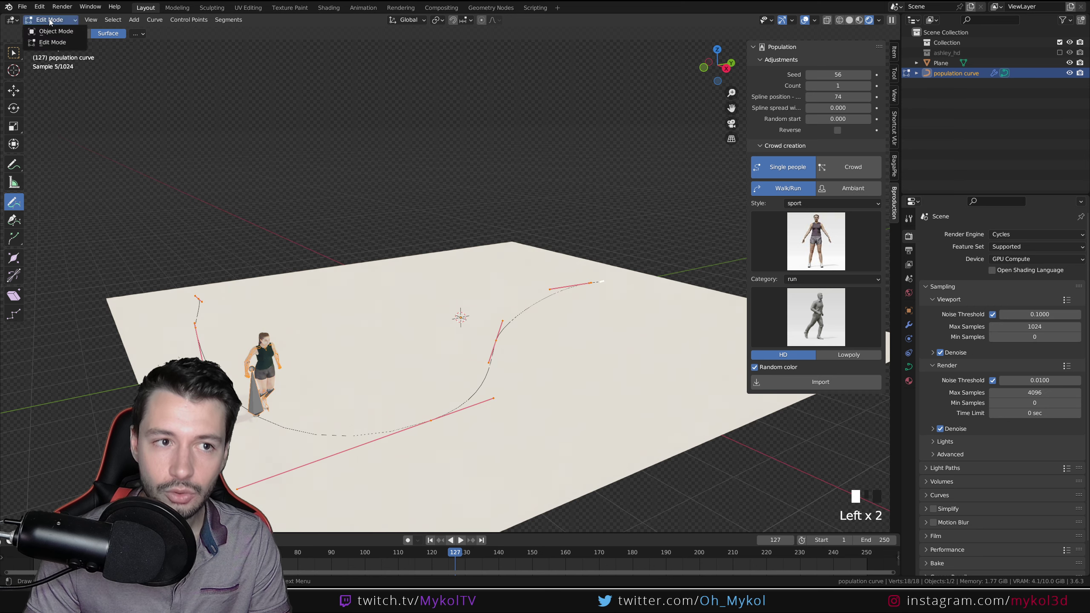
pyautogui.click(54, 31)
pyautogui.scroll(4, 281, 332)
pyautogui.keyDown('shift'); pyautogui.moveTo(280, 342); pyautogui.dragTo(334, 307, button='middle'); pyautogui.keyUp('shift')
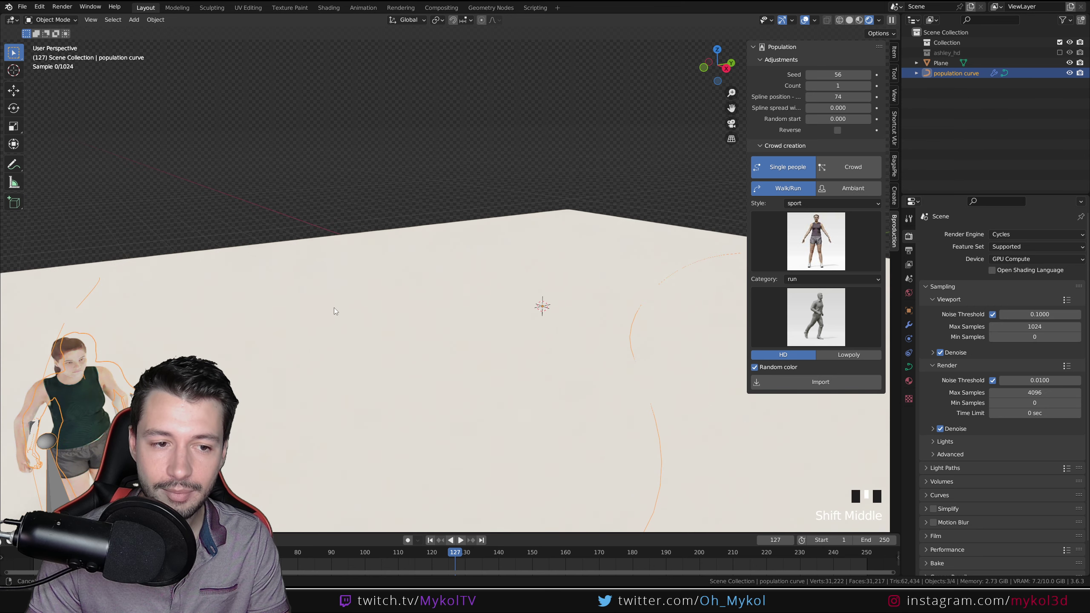
pyautogui.keyDown('shift'); pyautogui.moveTo(240, 356); pyautogui.dragTo(284, 335, button='middle'); pyautogui.keyUp('shift')
pyautogui.moveTo(299, 376); pyautogui.dragTo(312, 367, button='middle')
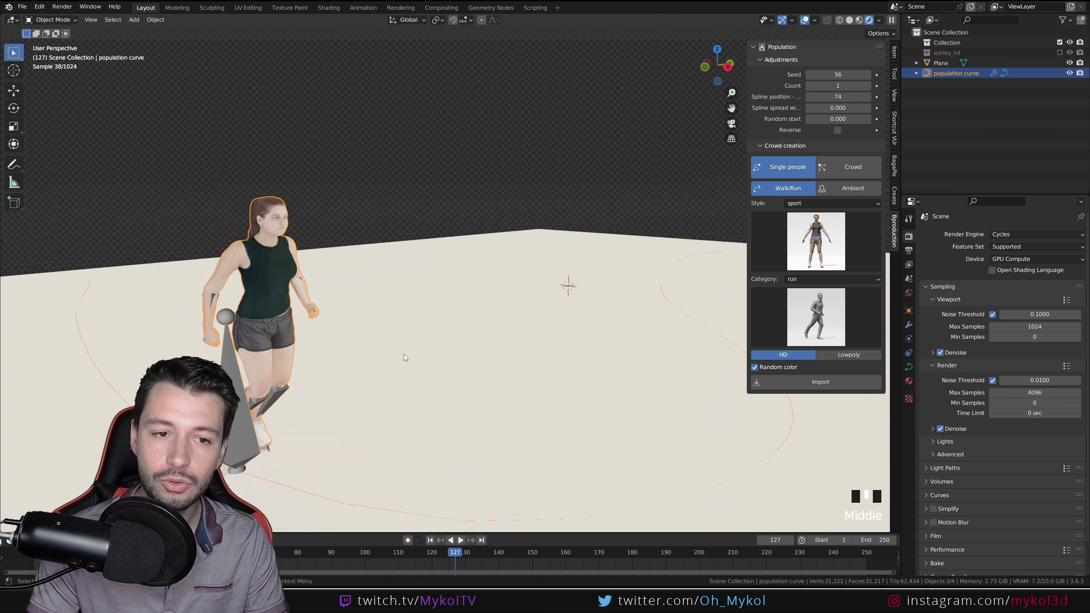
# Step: Hide the gizmos and overlays to view the clean rendered runner, and show them again
pyautogui.click(782, 19)
pyautogui.click(805, 19)
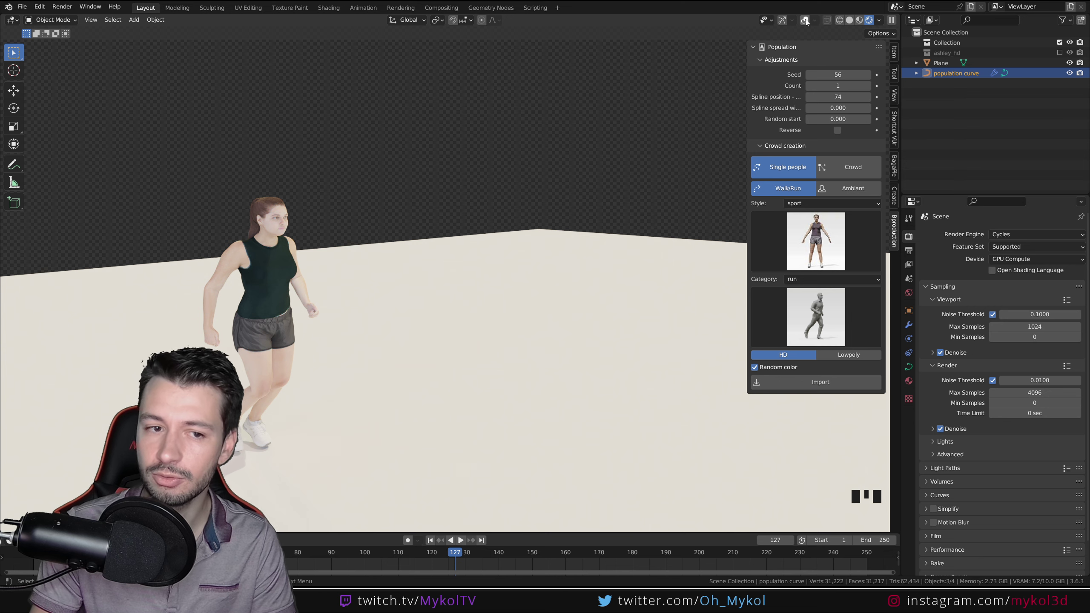
pyautogui.click(805, 20)
pyautogui.click(782, 19)
# Step: Examine the rendered runner and the whole path on the plane, and return the viewport to solid shading
pyautogui.scroll(-1, 411, 276)
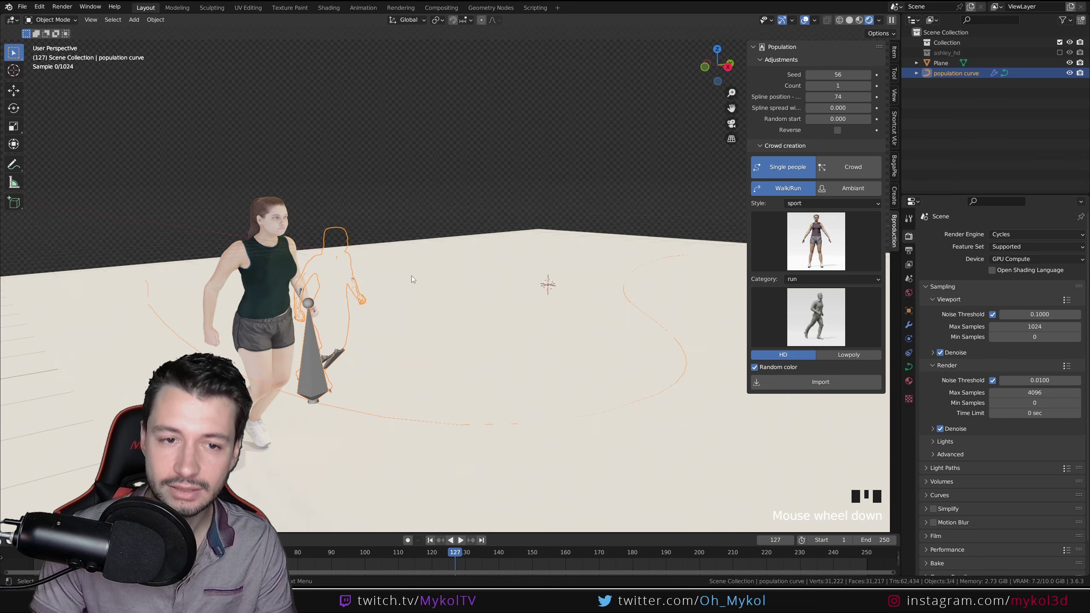
pyautogui.scroll(-1, 494, 300)
pyautogui.moveTo(494, 299); pyautogui.dragTo(497, 308, button='middle')
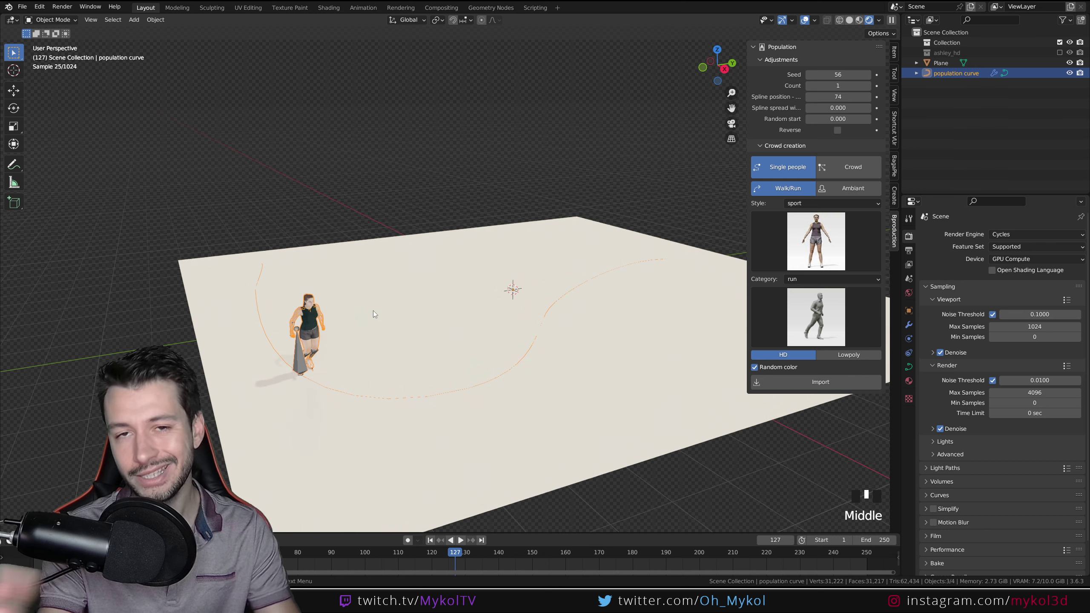
pyautogui.moveTo(450, 375); pyautogui.dragTo(459, 370, button='middle')
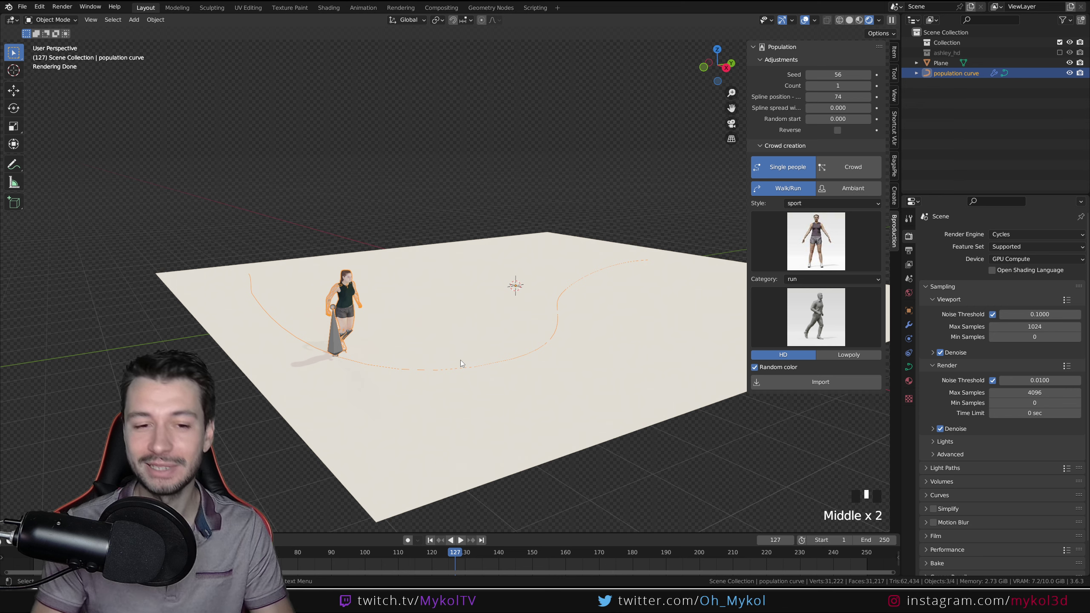
pyautogui.scroll(-1, 464, 330)
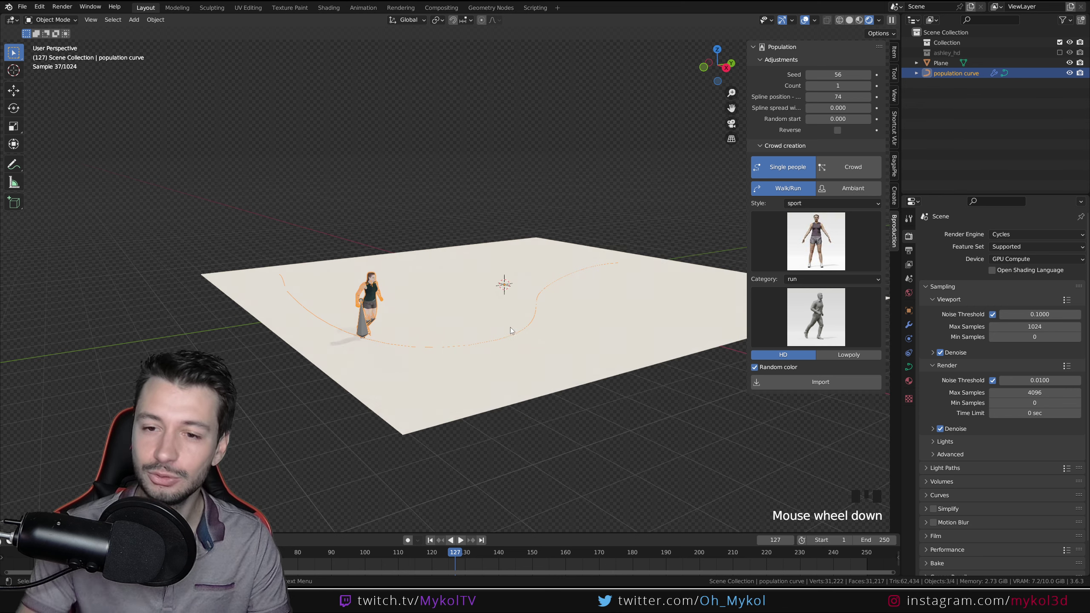
pyautogui.moveTo(514, 325); pyautogui.dragTo(553, 300, button='middle')
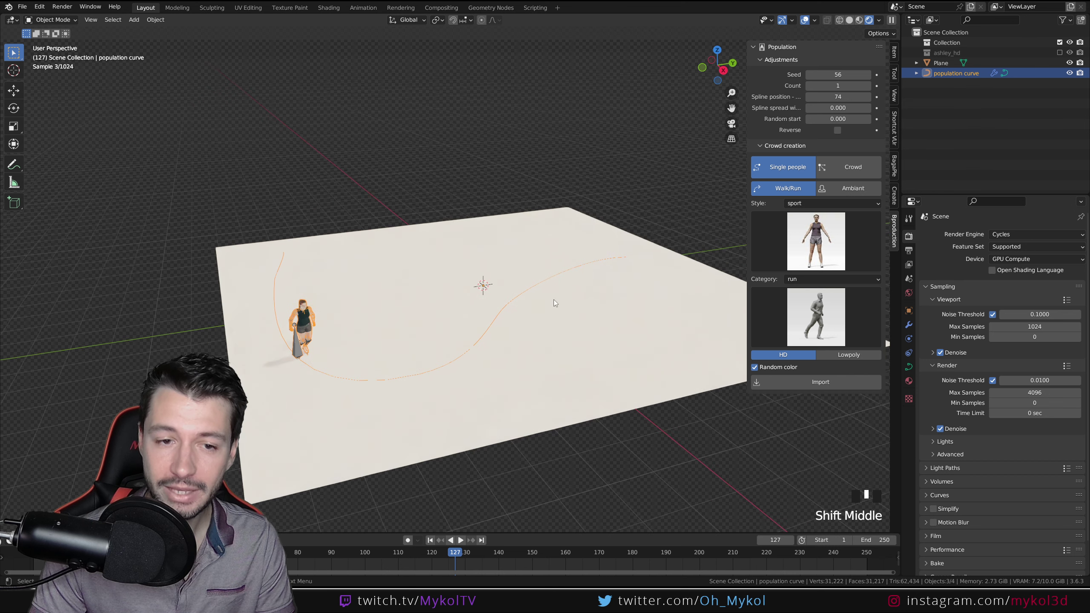
pyautogui.click(850, 20)
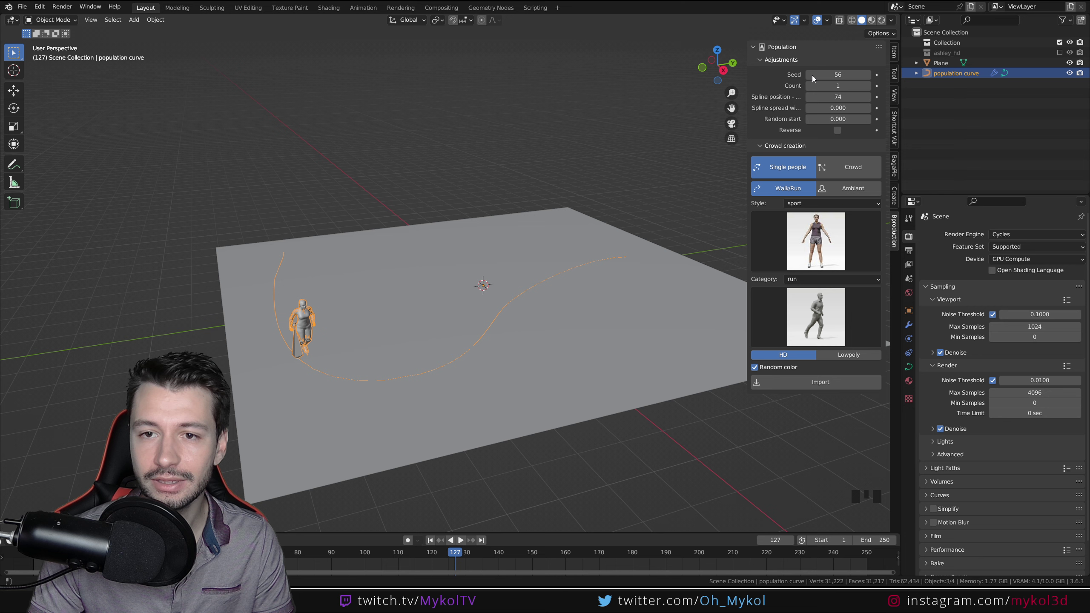
# Step: Enable Reverse for the population curve and play the animation of the runner going the opposite way
pyautogui.click(773, 57)
pyautogui.click(774, 57)
pyautogui.click(774, 58)
pyautogui.click(775, 58)
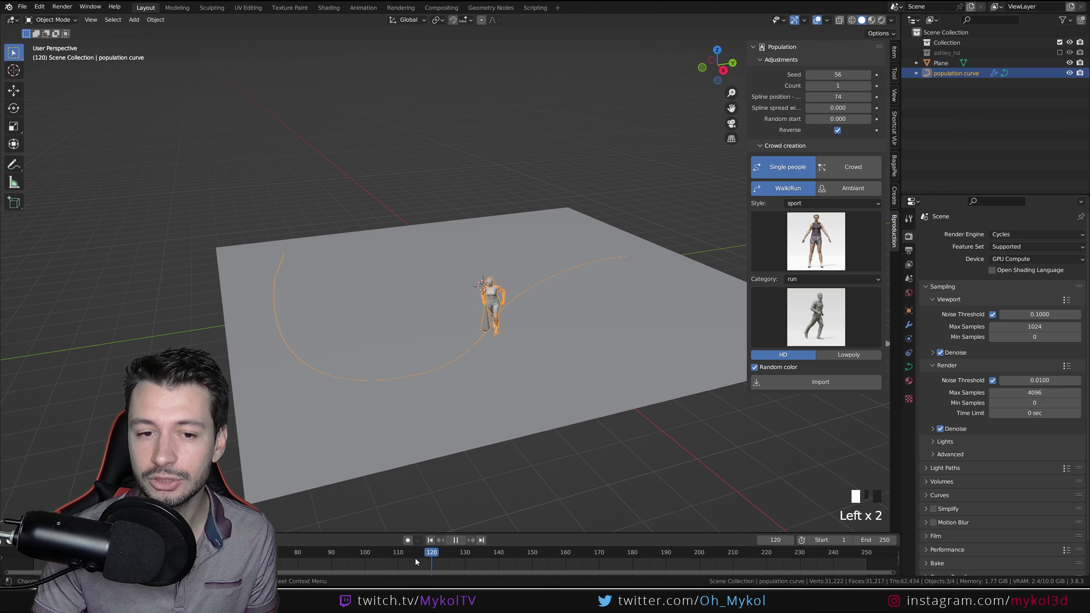
pyautogui.press('space')
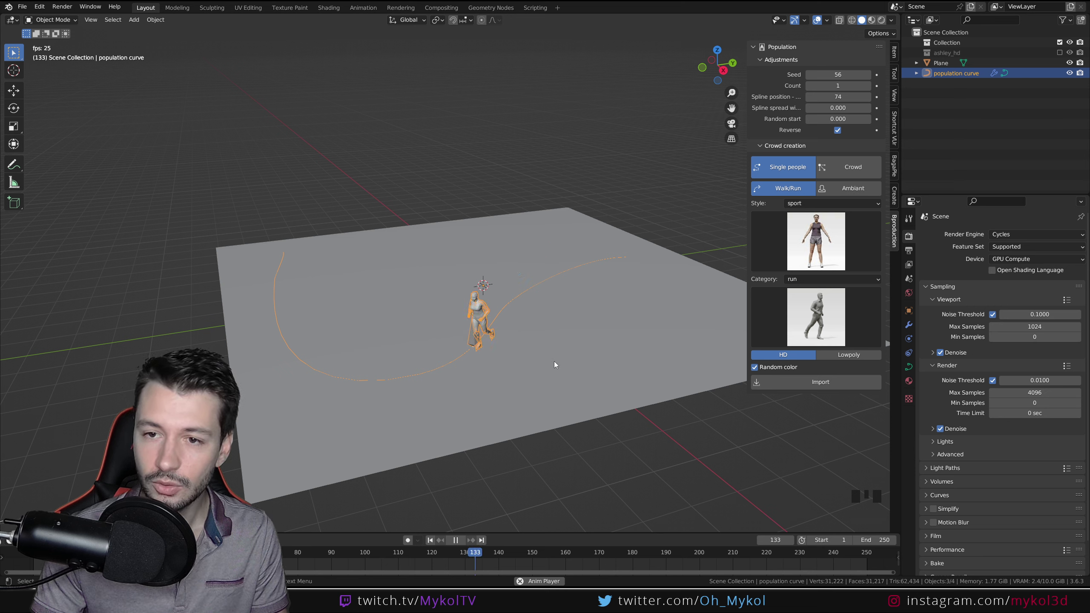
pyautogui.press('space')
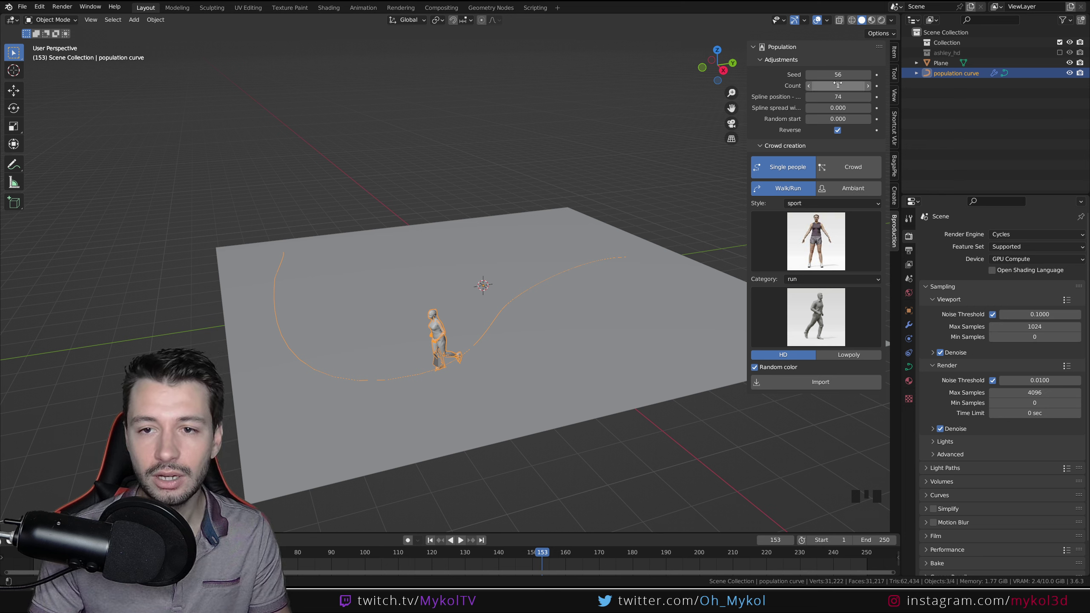
# Step: Widen the sidebar, set the curve's Count to 4 and Spline spread width to 2.080, and scrub to frame 99
pyautogui.moveTo(748, 89); pyautogui.dragTo(693, 89)
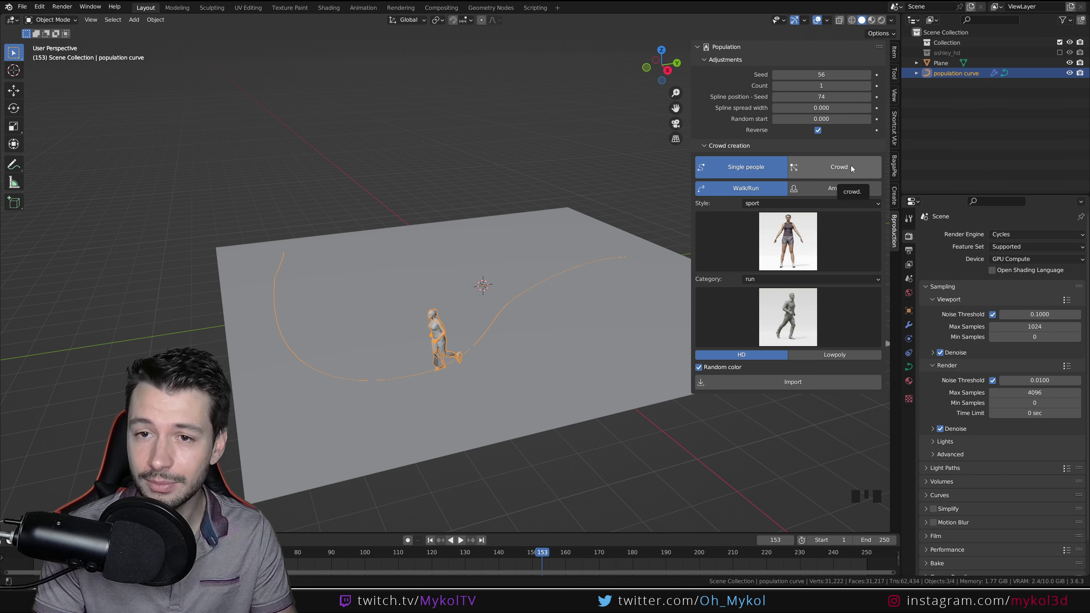
pyautogui.moveTo(801, 85); pyautogui.dragTo(828, 107)
pyautogui.moveTo(540, 550); pyautogui.dragTo(362, 521)
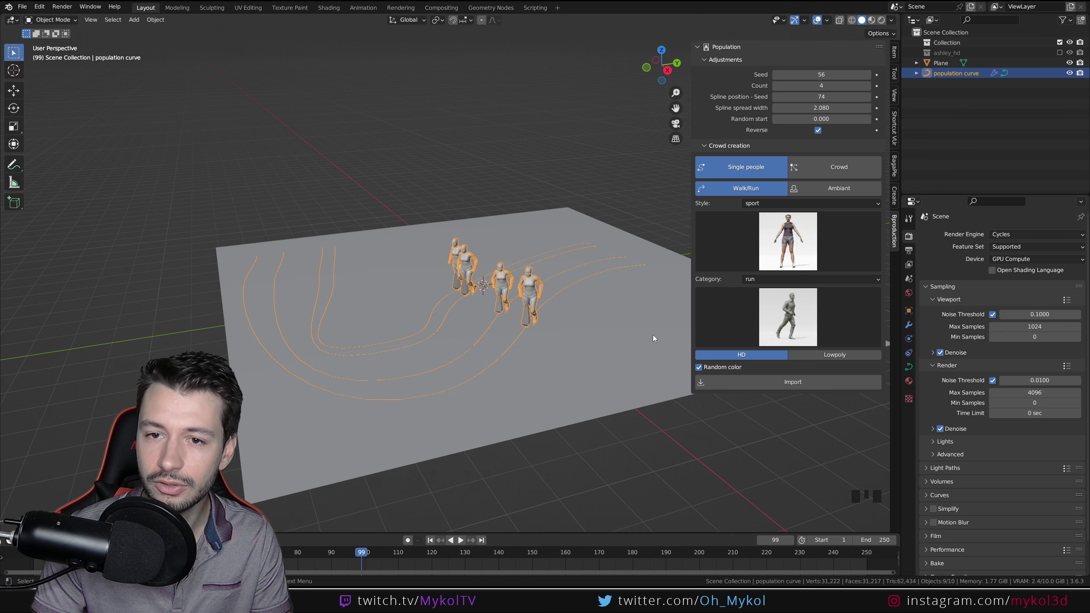
# Step: Set Random start to 40.350 and play the animation to check the staggered runners on their paths
pyautogui.moveTo(813, 119); pyautogui.dragTo(886, 119)
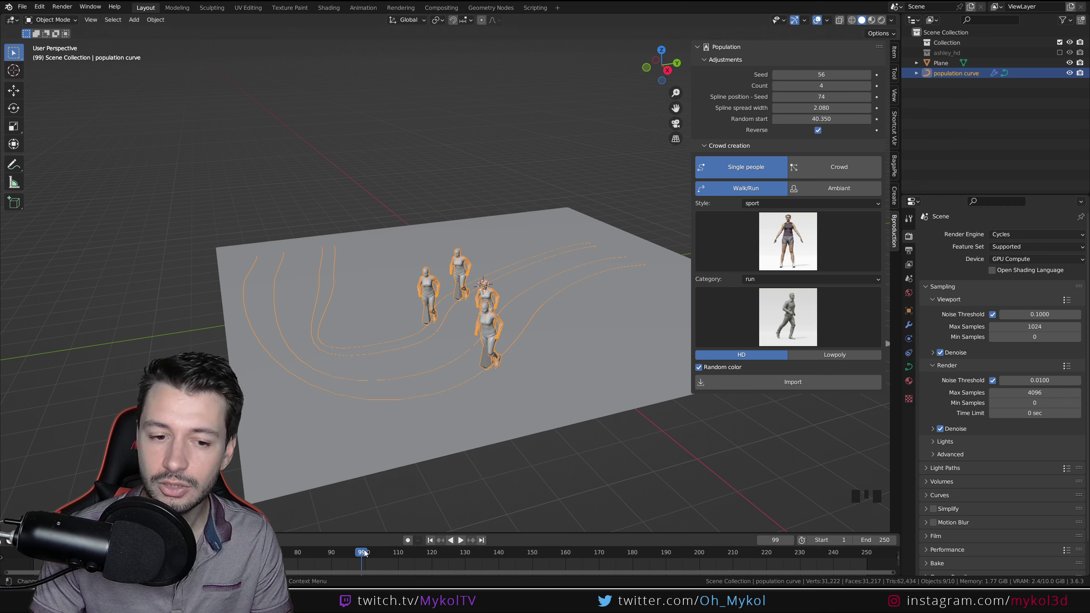
pyautogui.click(461, 540)
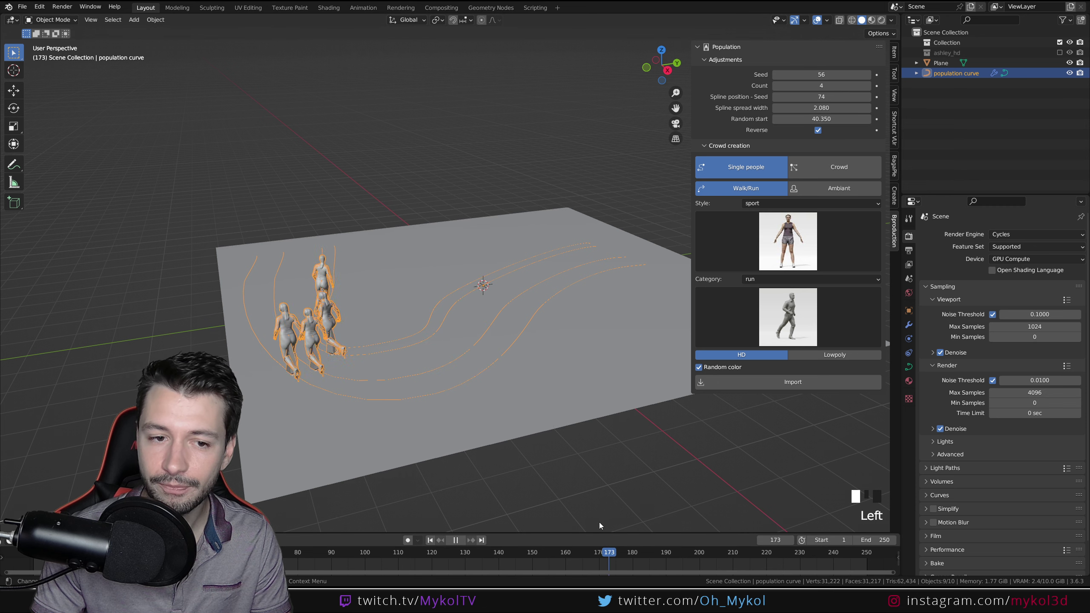
pyautogui.press('Escape')
pyautogui.scroll(-2, 519, 306)
pyautogui.moveTo(519, 307); pyautogui.dragTo(622, 301, button='middle')
pyautogui.scroll(2, 623, 301)
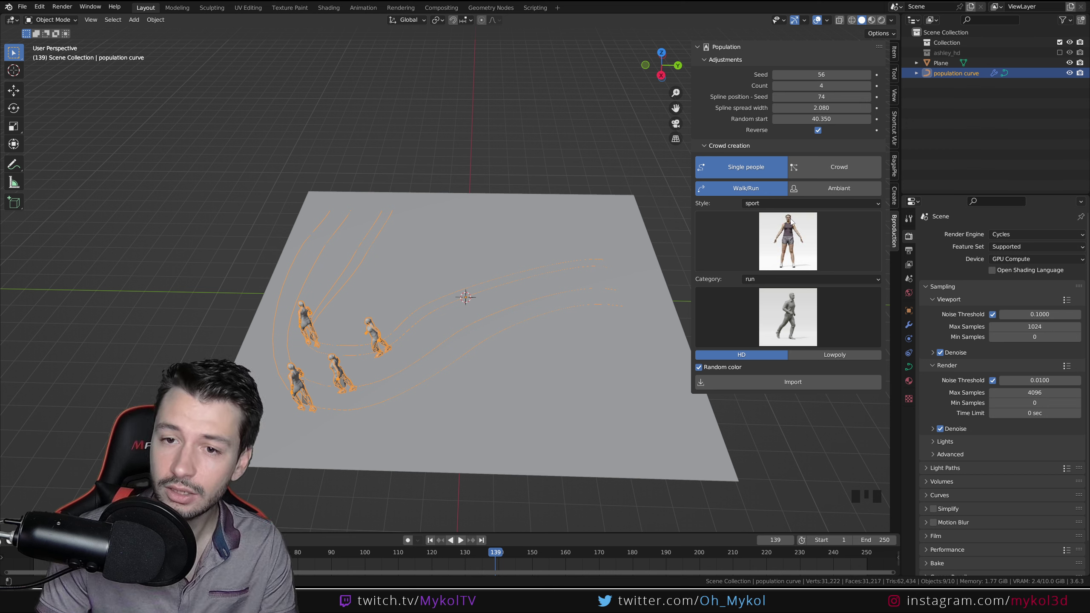
# Step: Import the sport-style person gus with a walk animation and draw a nearly straight path along the plane's front edge
pyautogui.click(797, 204)
pyautogui.click(794, 241)
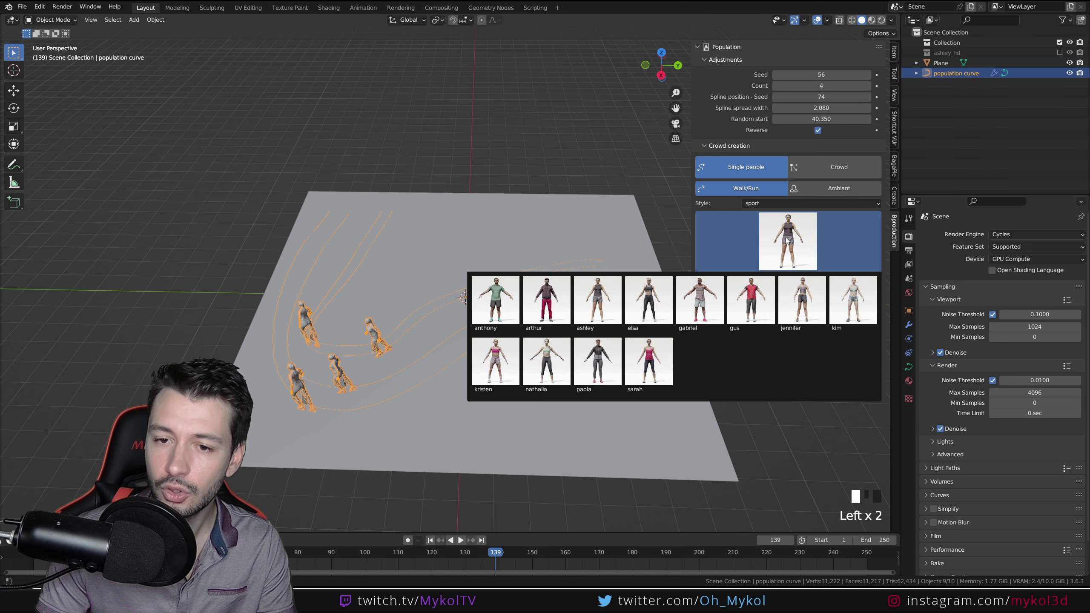
pyautogui.click(754, 306)
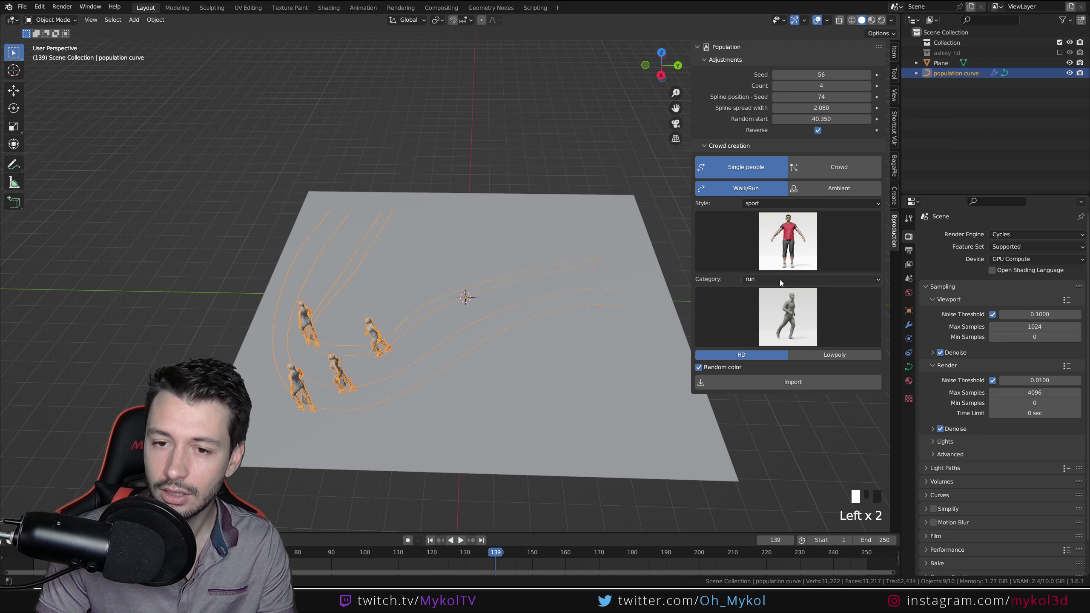
pyautogui.moveTo(781, 280); pyautogui.dragTo(778, 328)
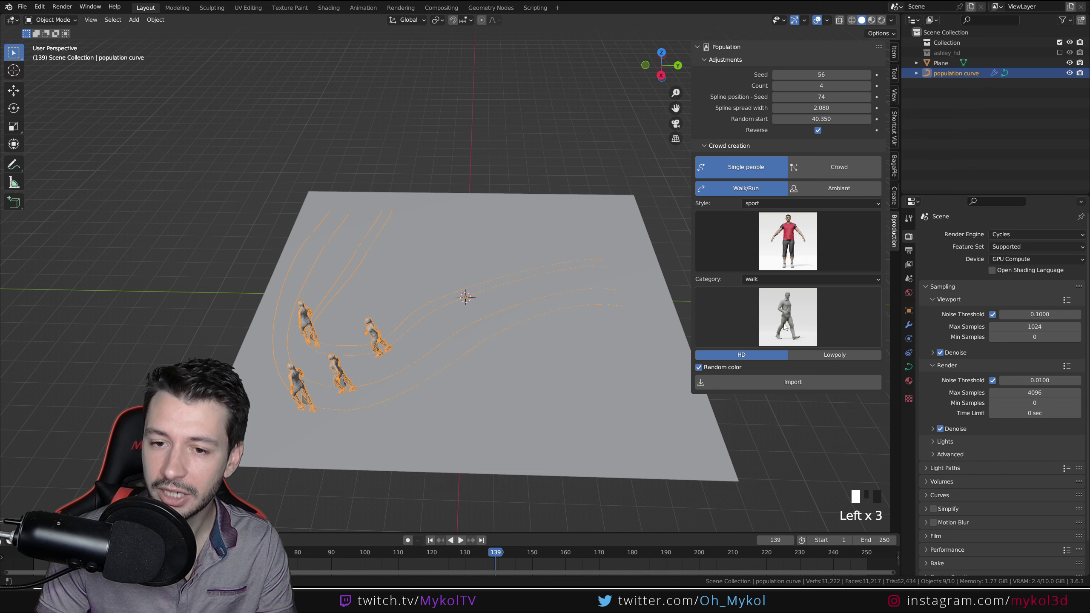
pyautogui.click(778, 329)
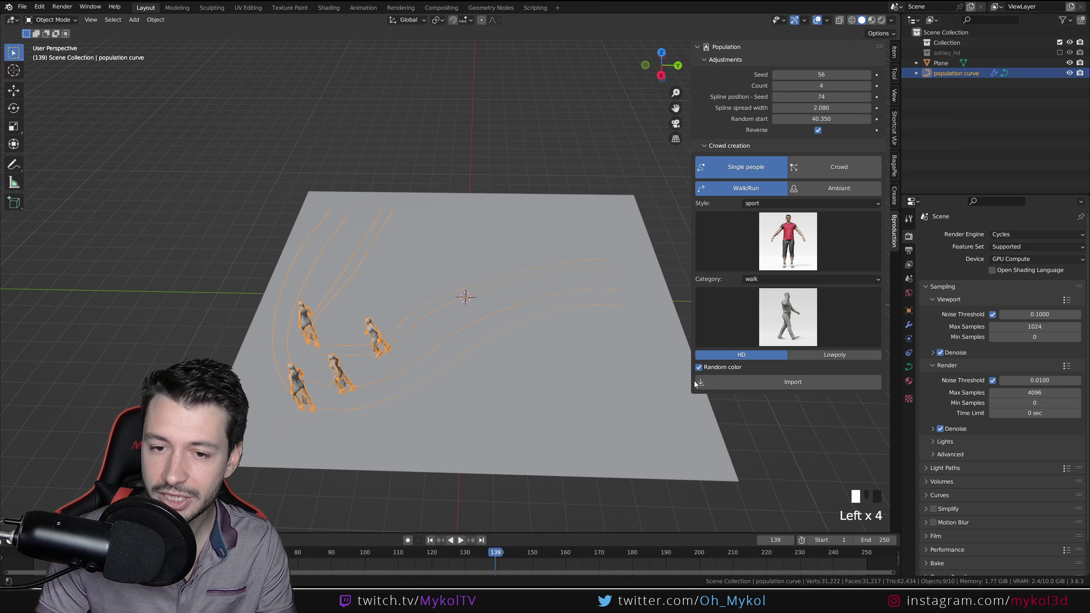
pyautogui.click(769, 383)
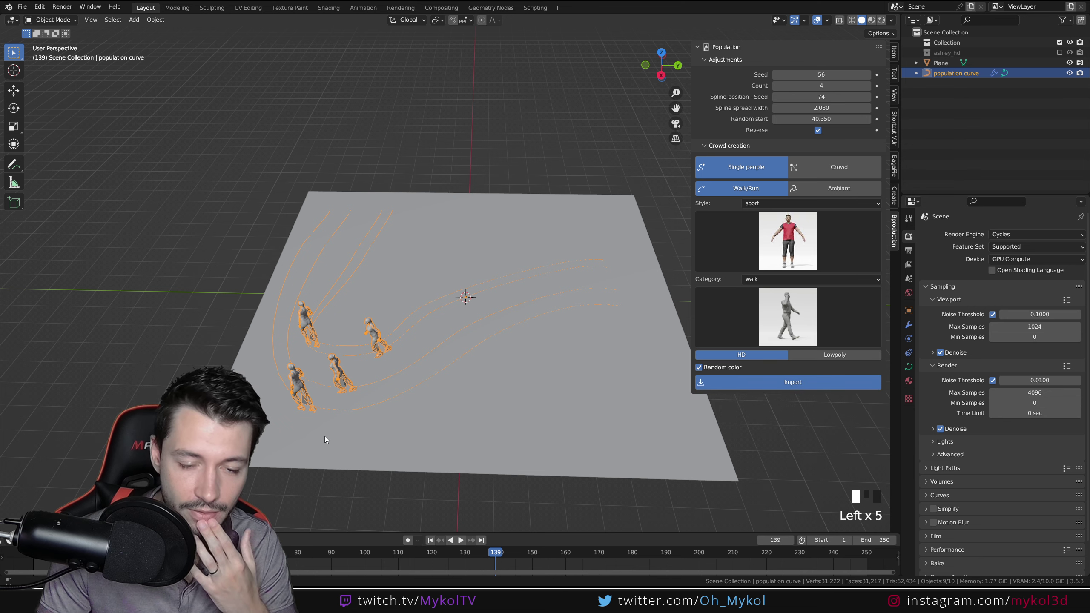
pyautogui.moveTo(316, 440); pyautogui.dragTo(679, 448)
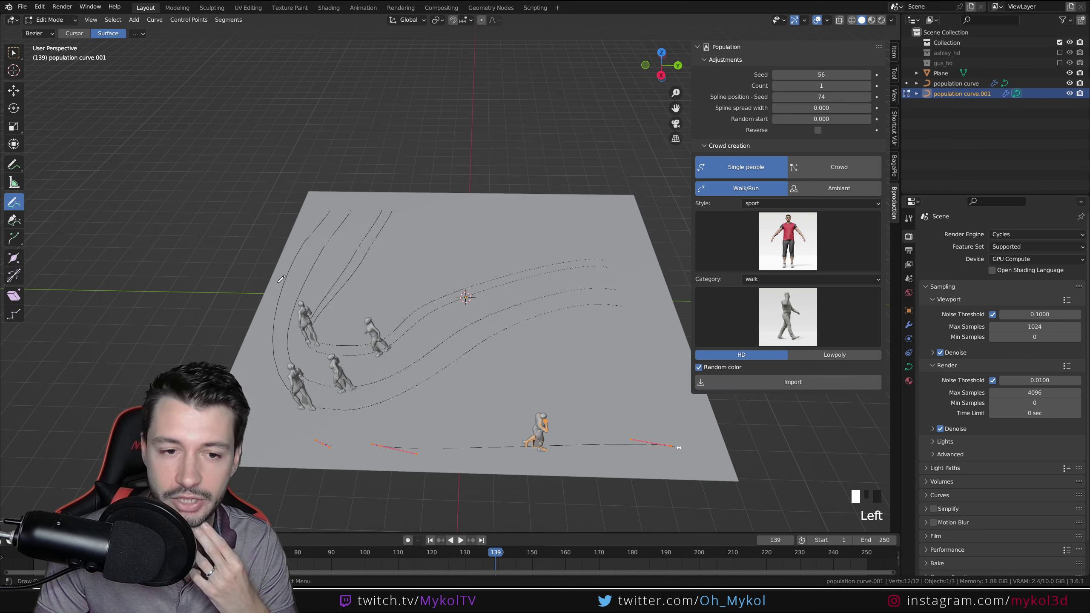
# Step: Play the animation of the walking person and examine all the people in rendered shading
pyautogui.click(461, 540)
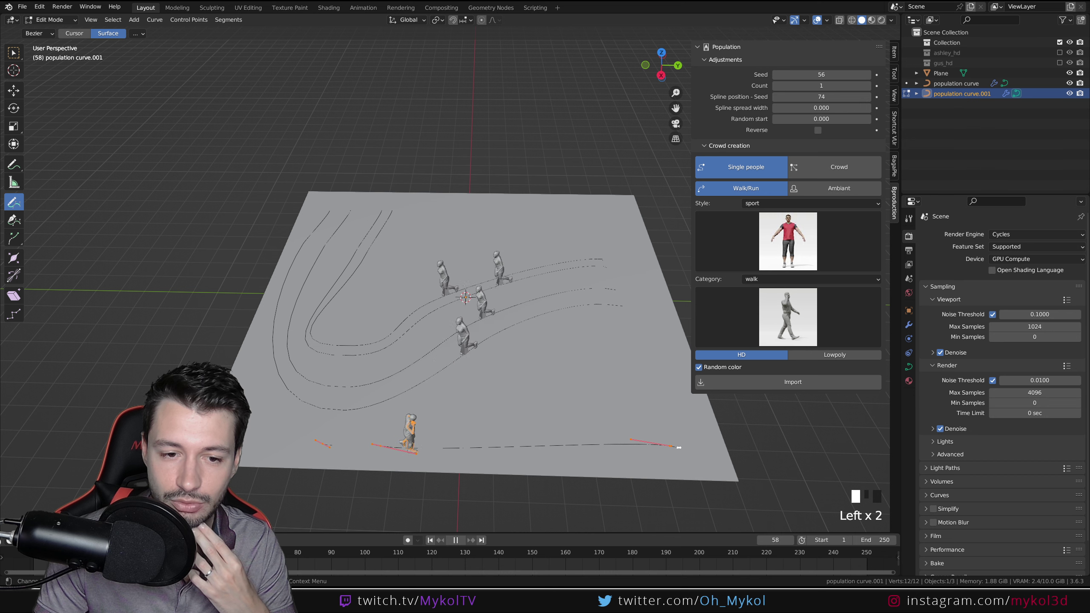
pyautogui.moveTo(497, 326); pyautogui.dragTo(521, 308, button='middle')
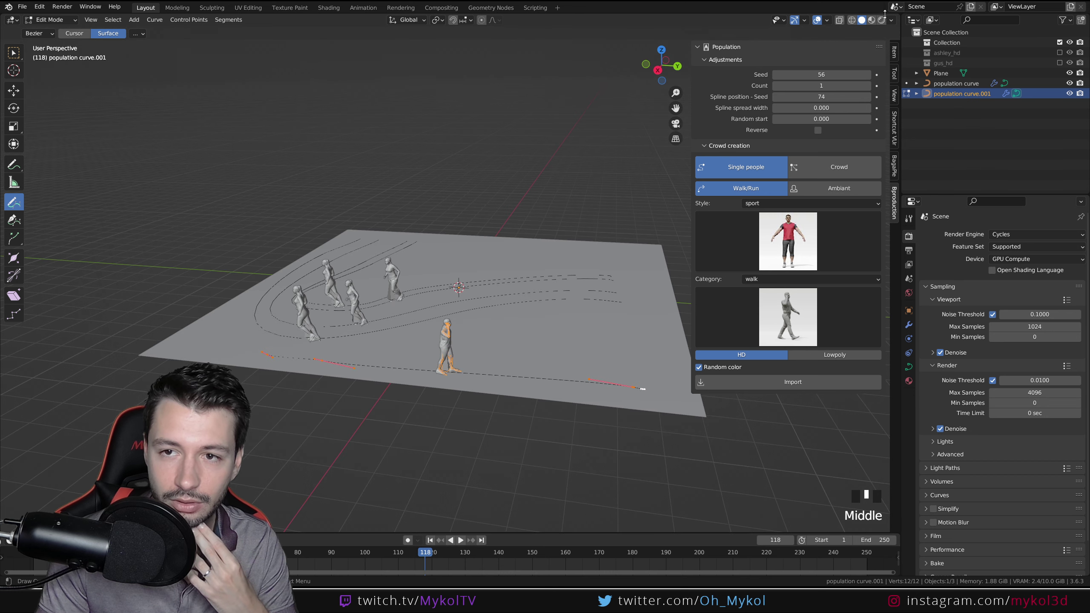
pyautogui.press('z')
pyautogui.click(479, 235)
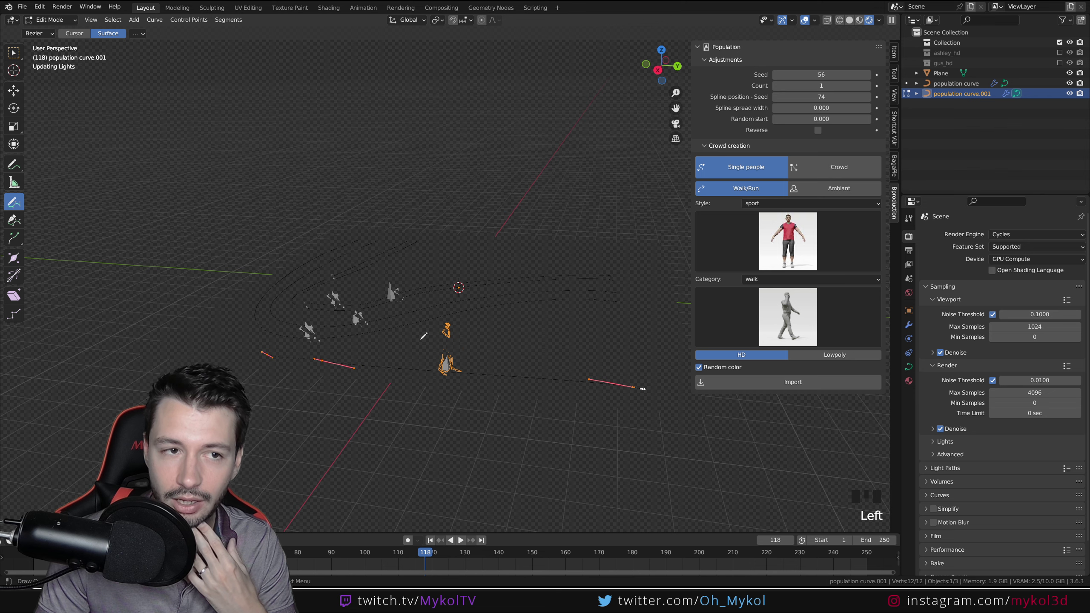
pyautogui.scroll(3, 431, 312)
pyautogui.scroll(-1, 432, 313)
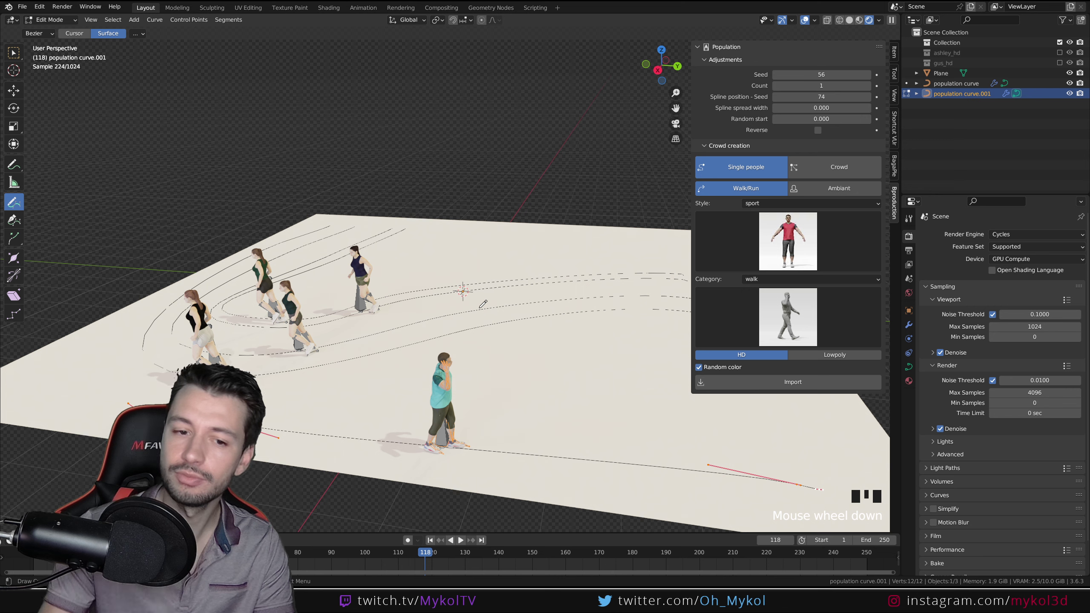
# Step: Hide the viewport gizmos and overlays and return the walker's curve to Object Mode
pyautogui.click(783, 20)
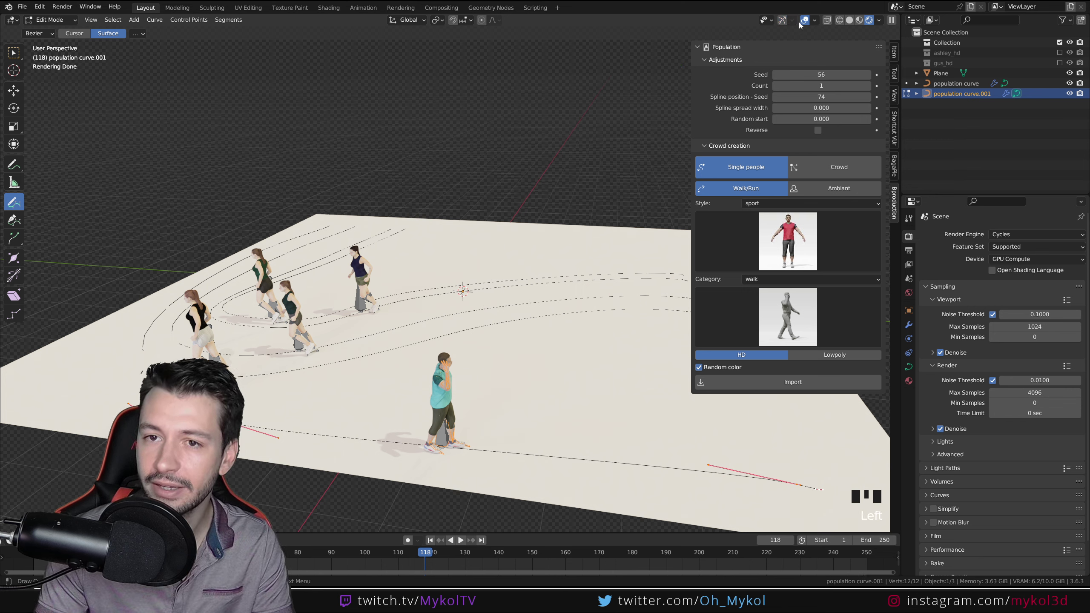
pyautogui.click(805, 20)
pyautogui.moveTo(574, 236); pyautogui.dragTo(483, 298, button='middle')
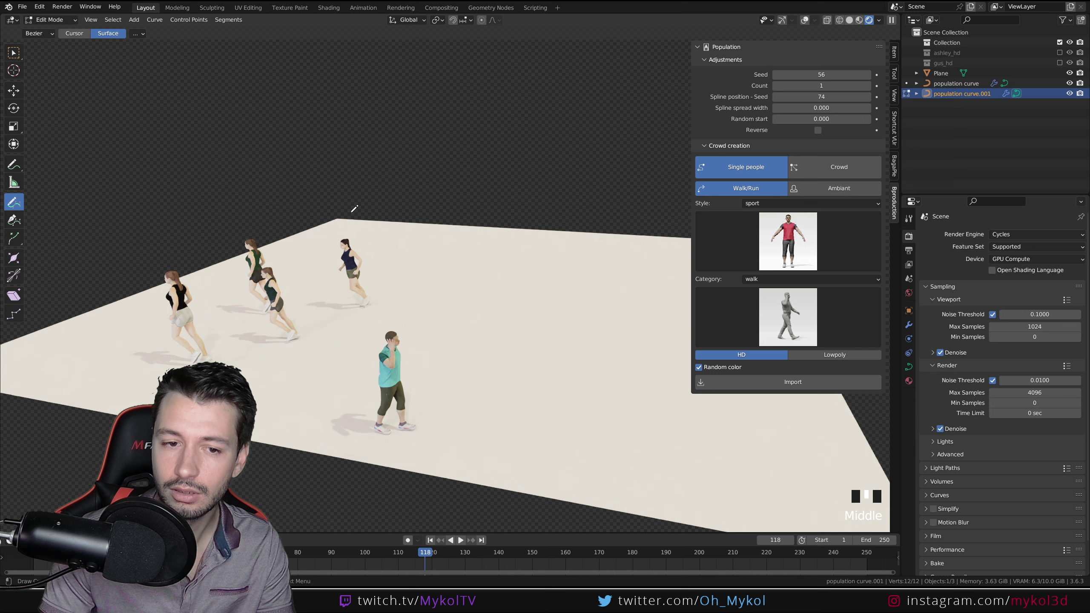
pyautogui.click(51, 20)
pyautogui.click(41, 29)
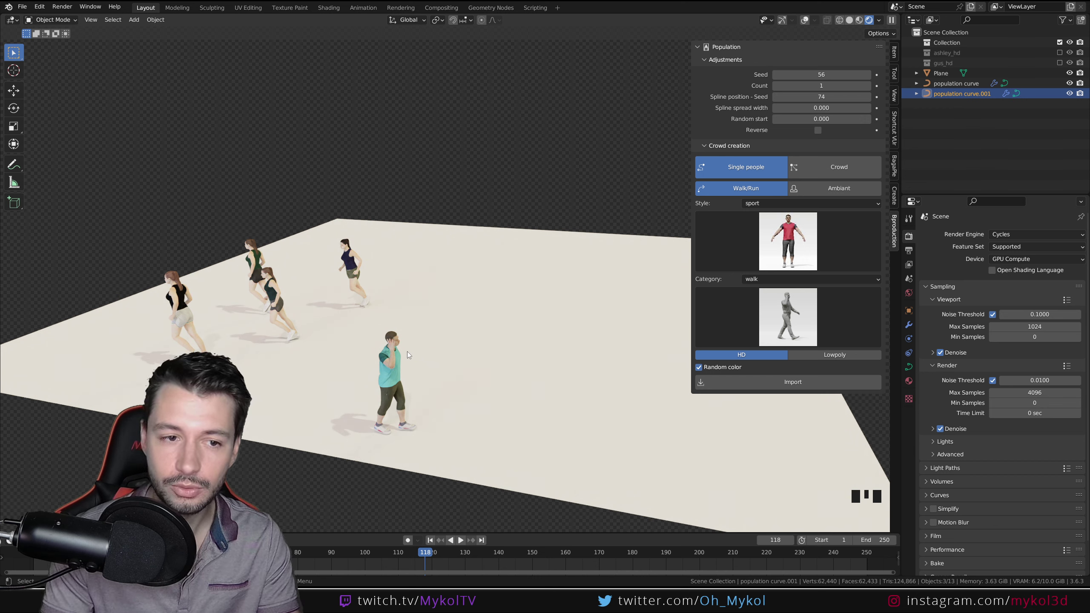
# Step: Scrub back to frame 68 and play the animation briefly in material preview shading
pyautogui.moveTo(423, 558)
pyautogui.mouseDown()
pyautogui.moveTo(217, 558)
pyautogui.moveTo(258, 559)
pyautogui.mouseUp()
pyautogui.click(859, 20)
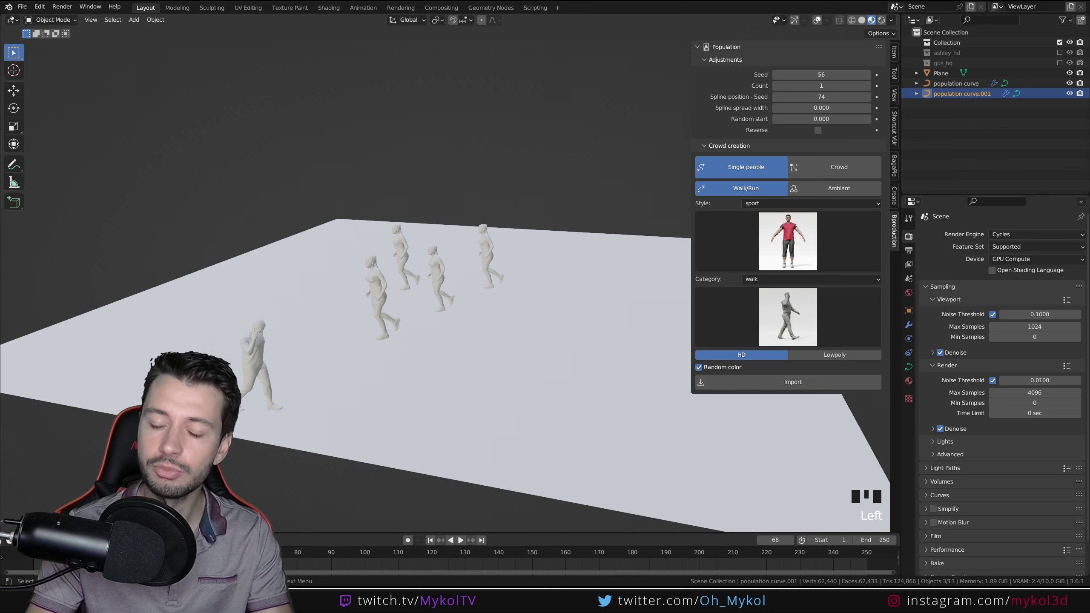
pyautogui.click(461, 541)
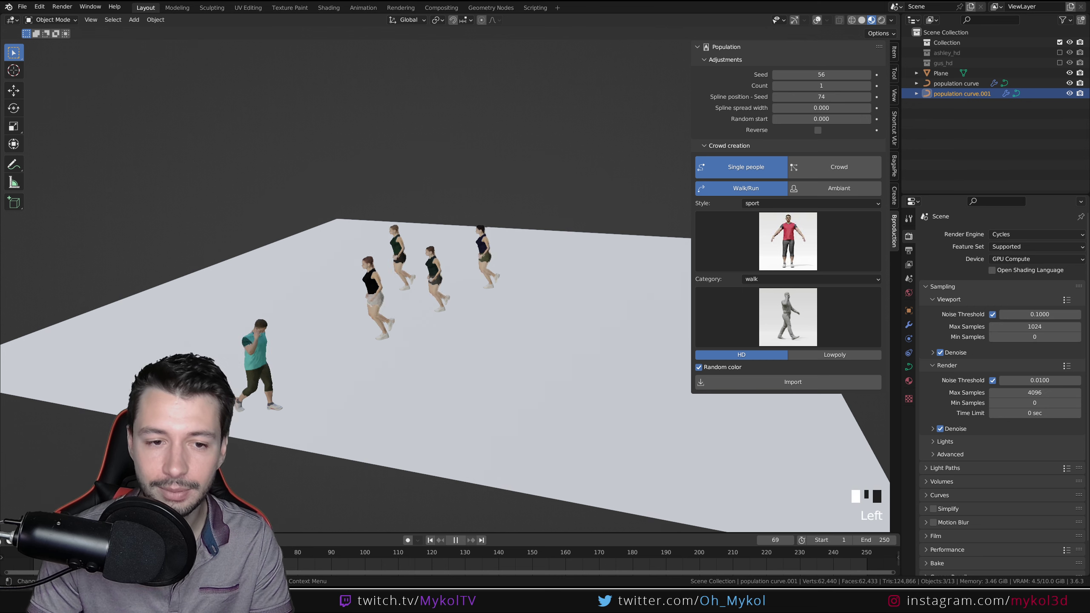
pyautogui.click(271, 560)
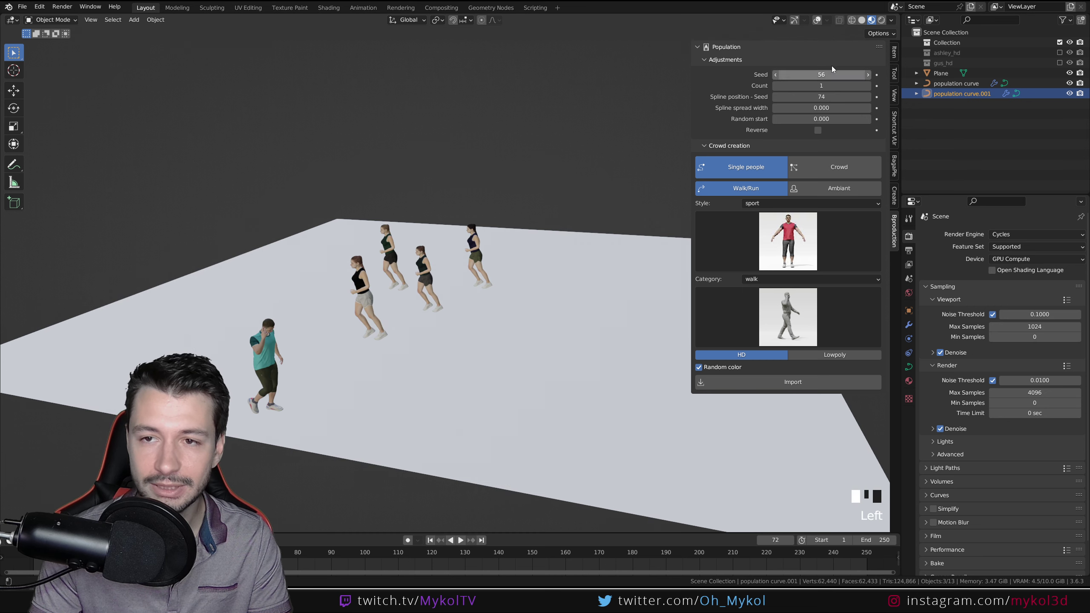
# Step: Disable viewport denoising in rendered shading and play the animation of the walker and runners up to frame 166
pyautogui.click(882, 20)
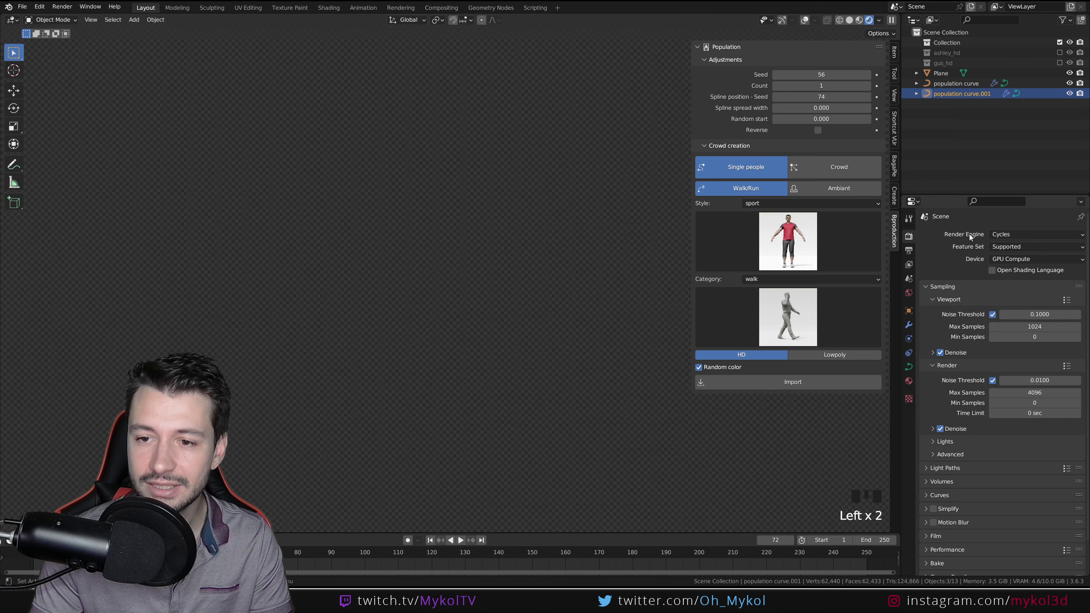
pyautogui.click(940, 352)
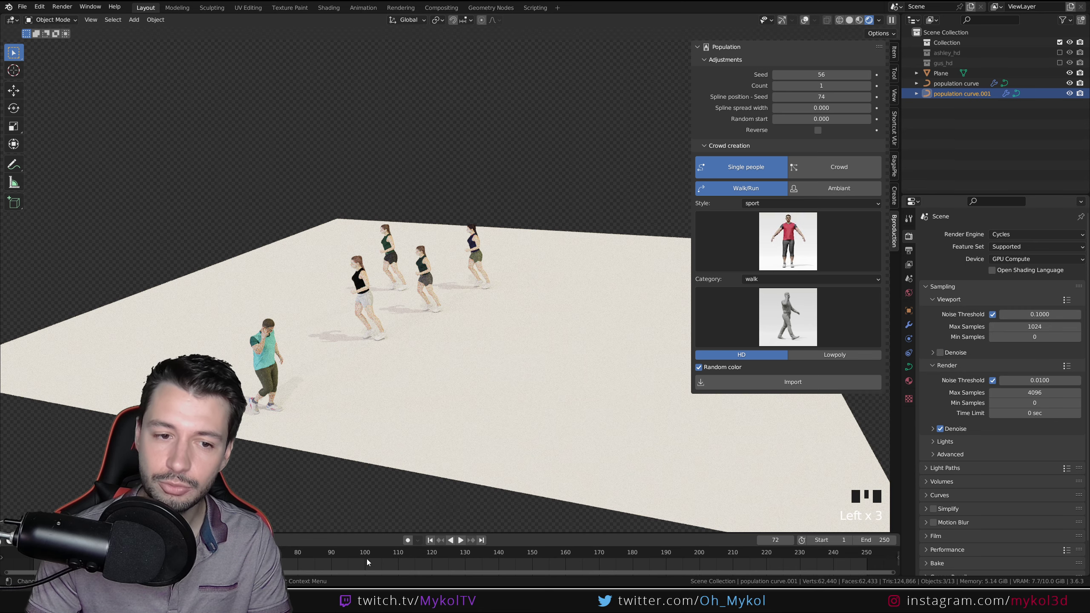
pyautogui.moveTo(285, 555)
pyautogui.mouseDown()
pyautogui.moveTo(344, 558)
pyautogui.moveTo(281, 556)
pyautogui.mouseUp()
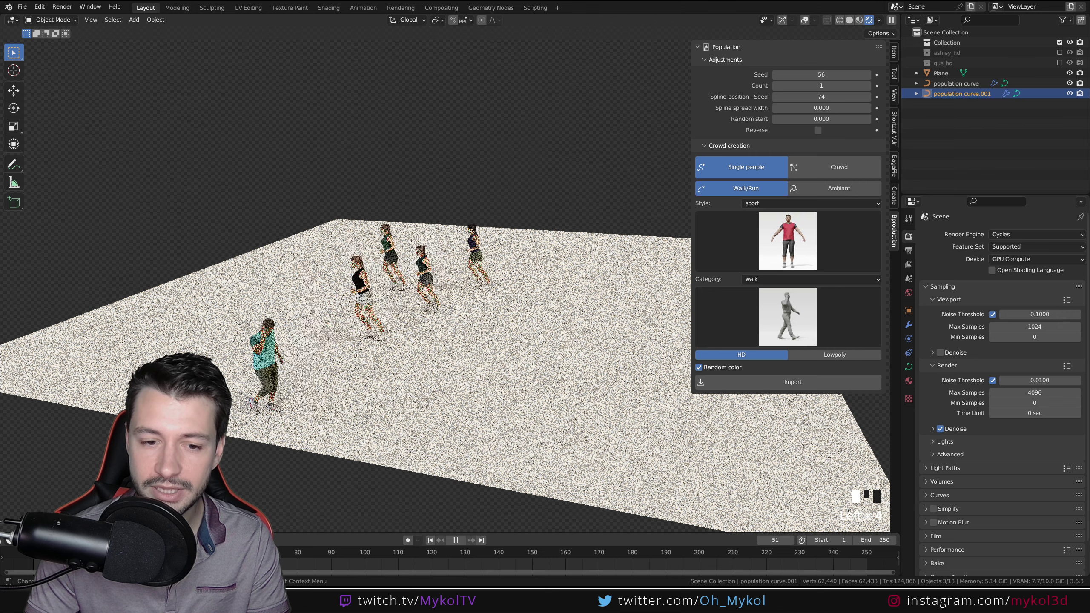
pyautogui.press('space')
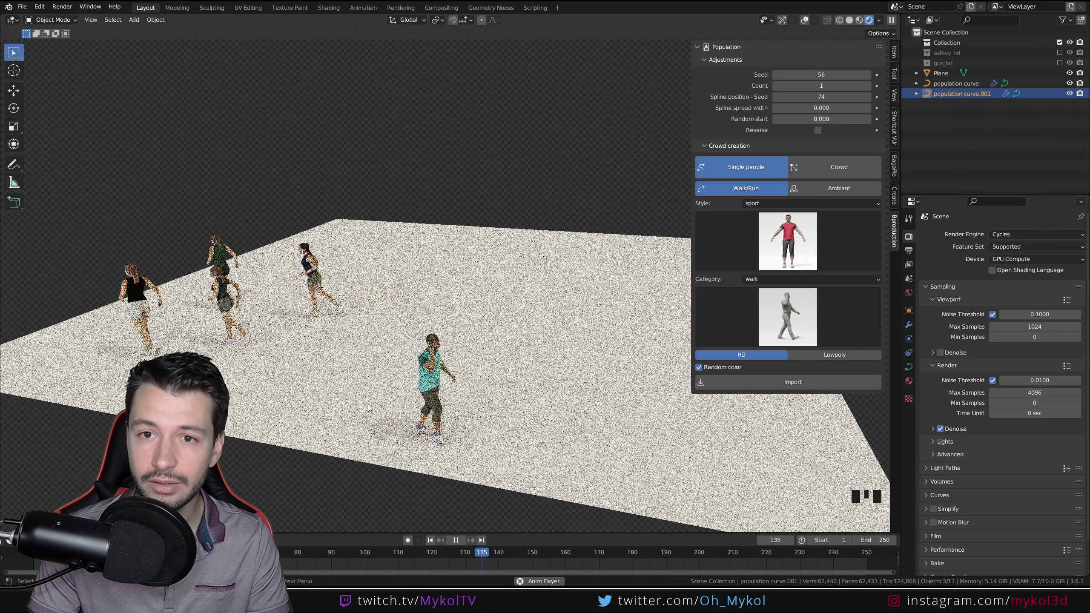
pyautogui.press('space')
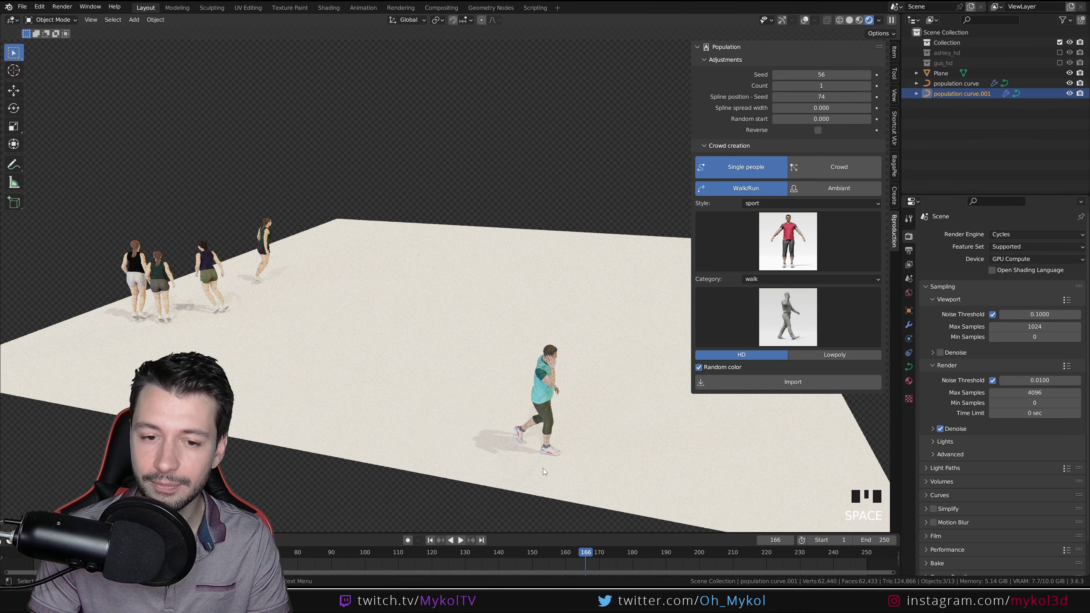
# Step: Delete the plane, both population curves and the imported people's collections from the scene
pyautogui.click(51, 19)
pyautogui.click(53, 33)
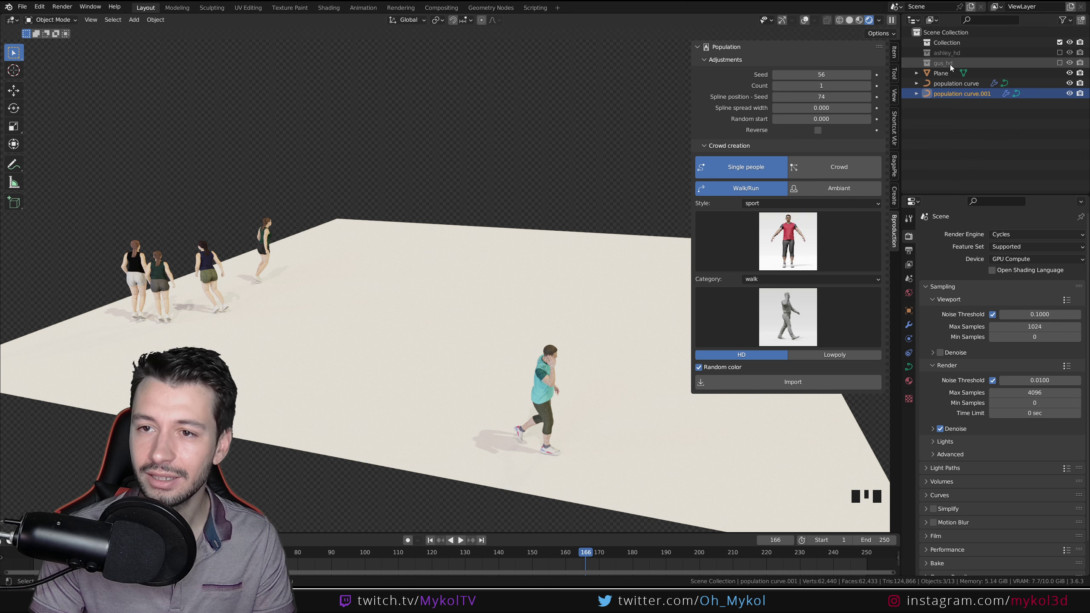
pyautogui.moveTo(955, 53); pyautogui.dragTo(927, 89, button='right')
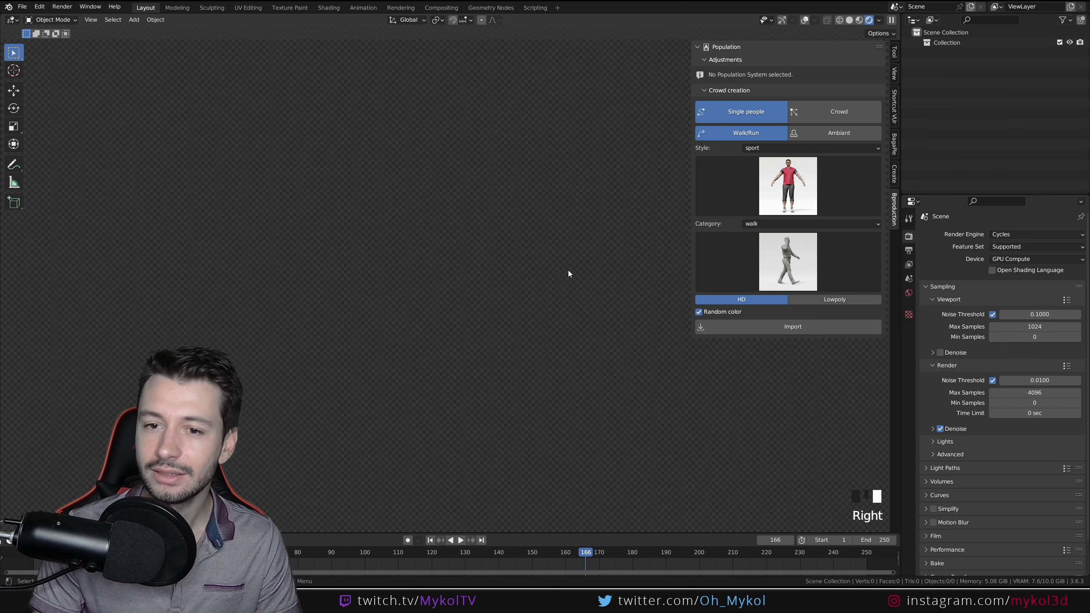
# Step: Return the viewport to solid shading and show the overlays and gizmos again
pyautogui.click(850, 21)
pyautogui.scroll(-4, 505, 254)
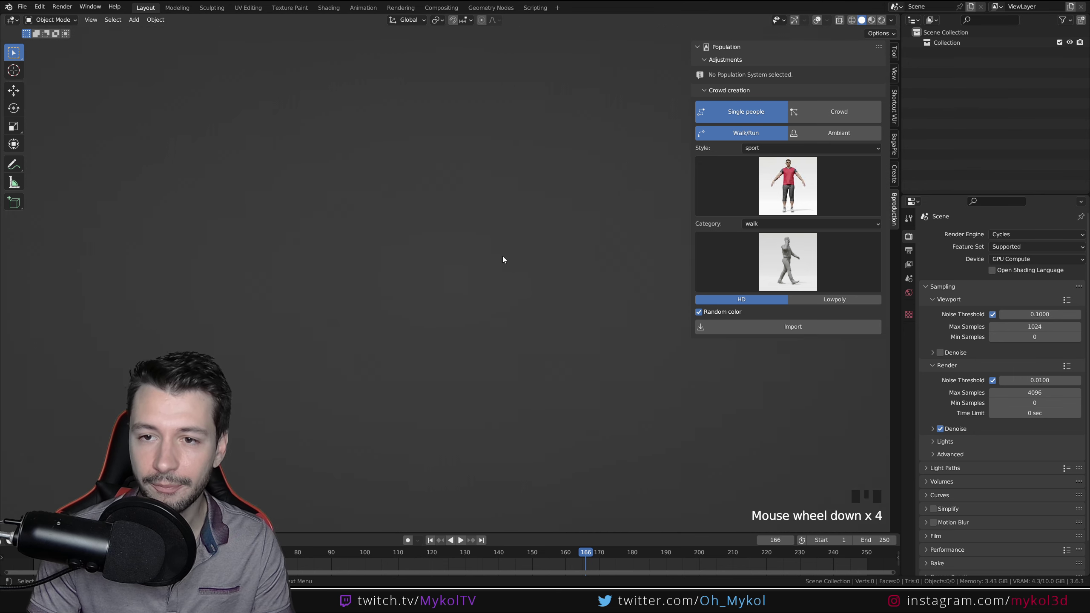
pyautogui.click(818, 20)
pyautogui.click(795, 20)
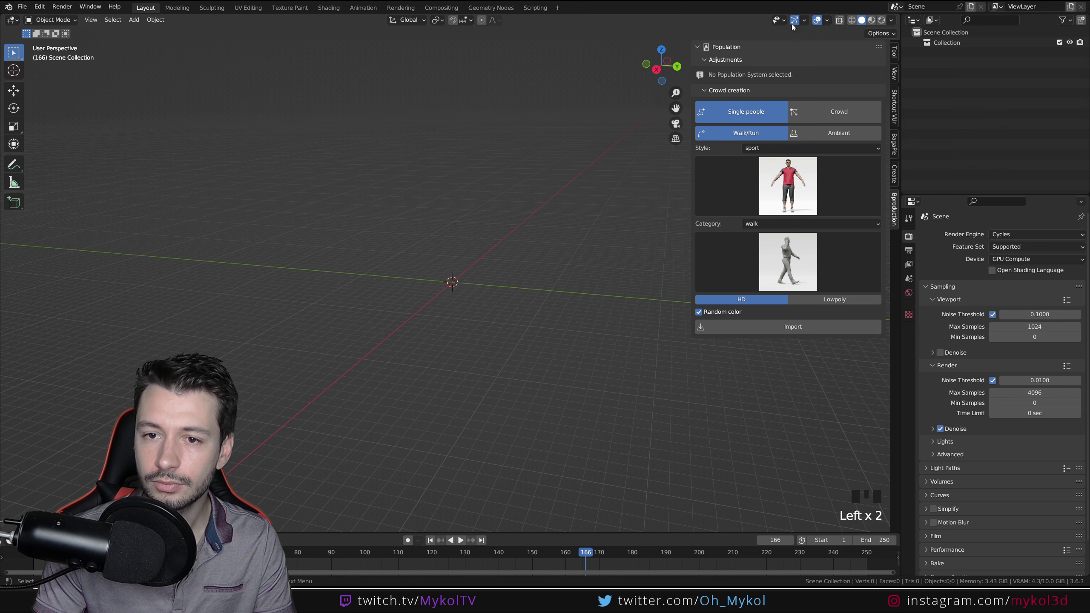
# Step: Add a plane at the origin, scale it up to a larger ground area and apply its scale
pyautogui.moveTo(543, 223); pyautogui.dragTo(531, 280, button='middle')
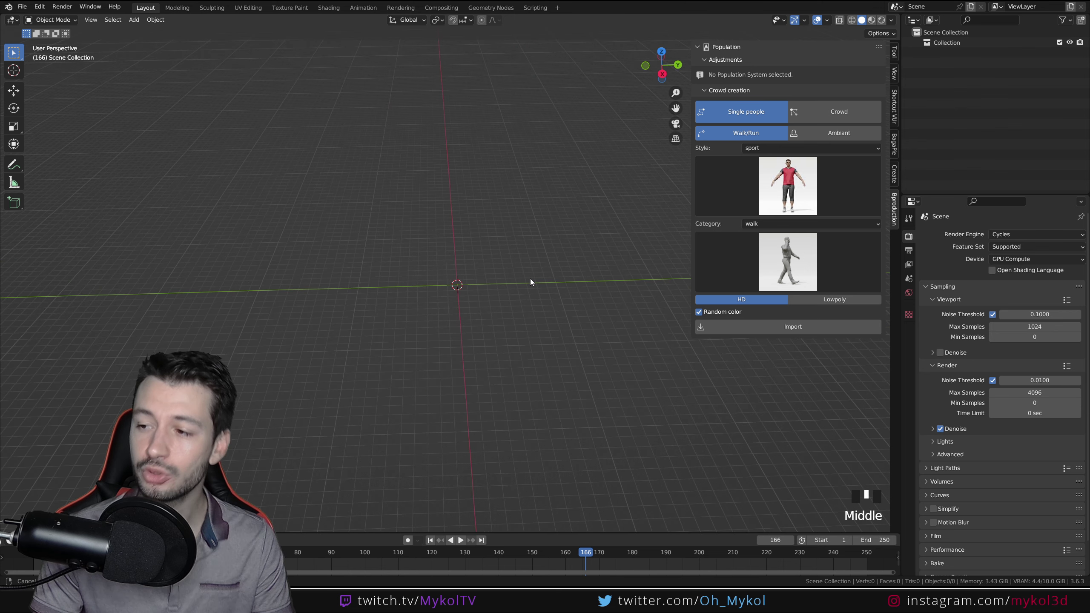
pyautogui.hotkey('shift', 'a')
pyautogui.click(524, 313)
pyautogui.press('s')
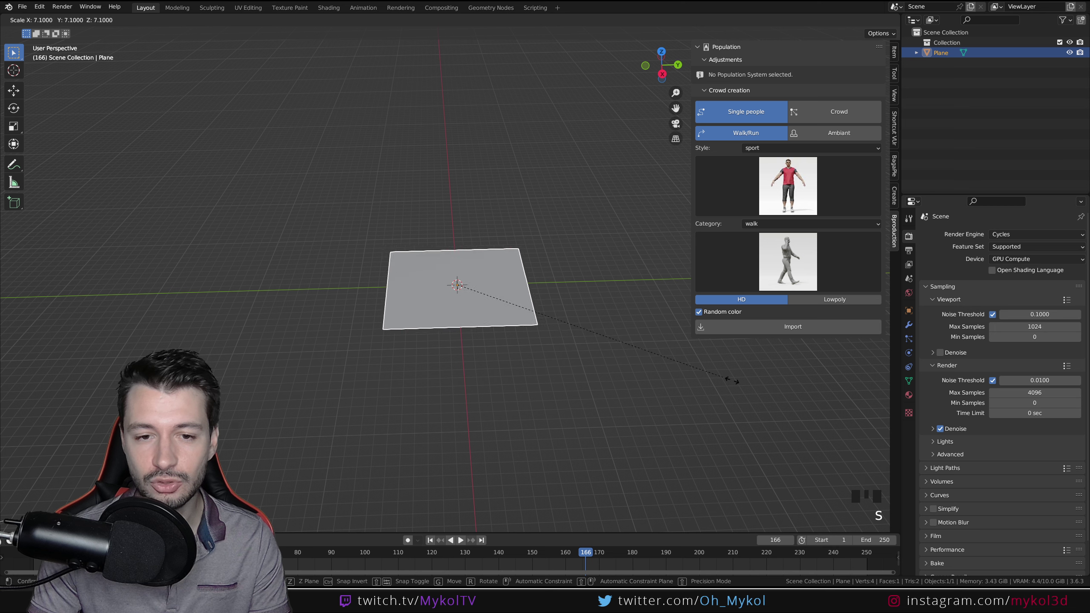
pyautogui.click(102, 433)
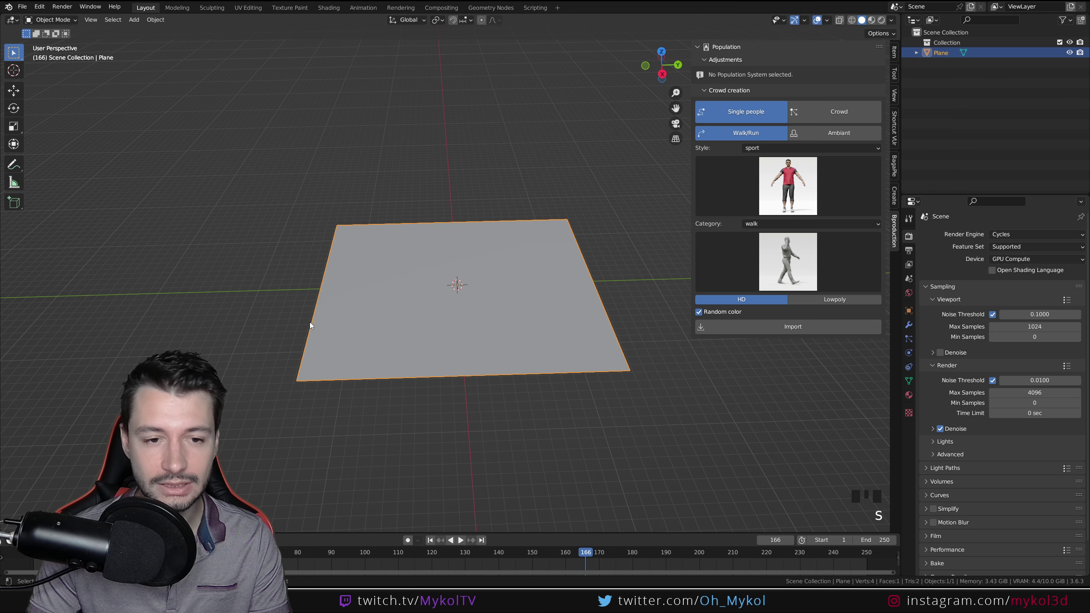
pyautogui.press('s')
pyautogui.click(506, 310)
pyautogui.hotkey('ctrl', 'a')
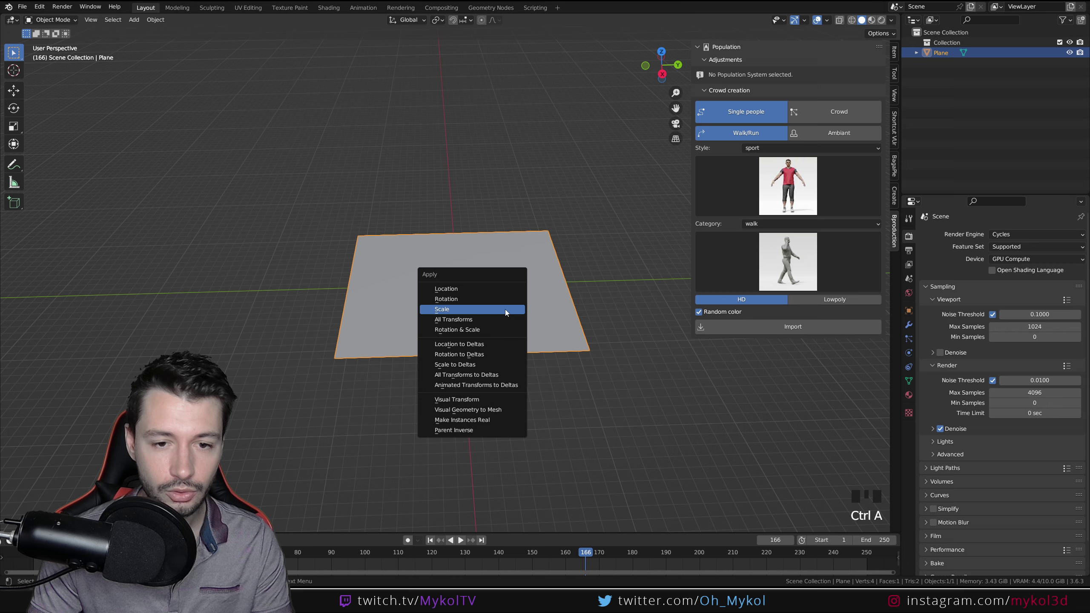
pyautogui.click(505, 309)
# Step: Switch the crowd creation type from Single people to Crowd and examine the available crowd modes
pyautogui.moveTo(505, 309); pyautogui.dragTo(472, 301, button='middle')
pyautogui.scroll(5, 440, 300)
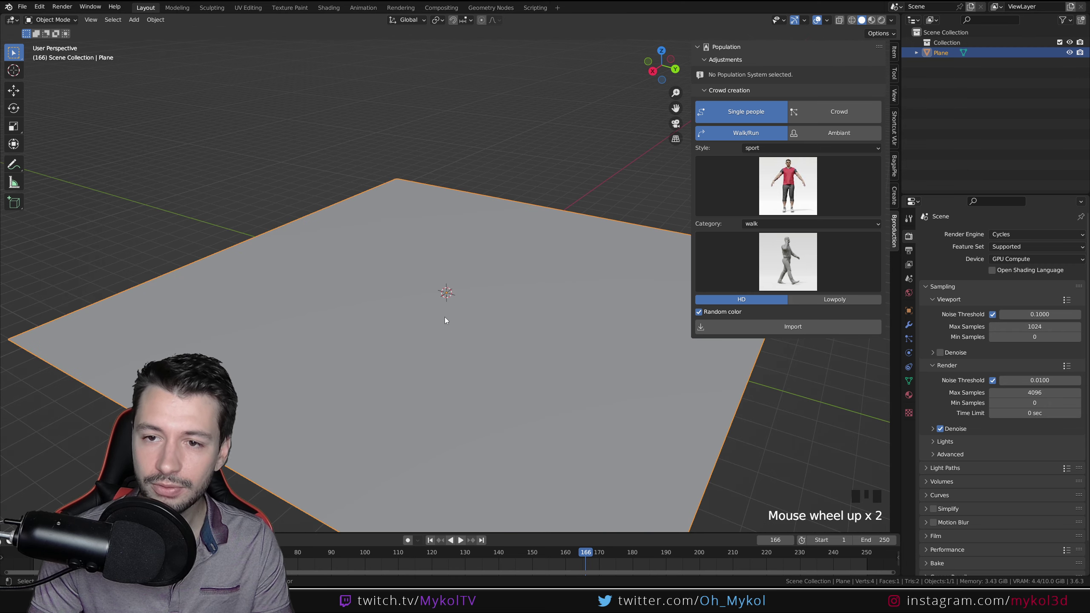
pyautogui.click(798, 111)
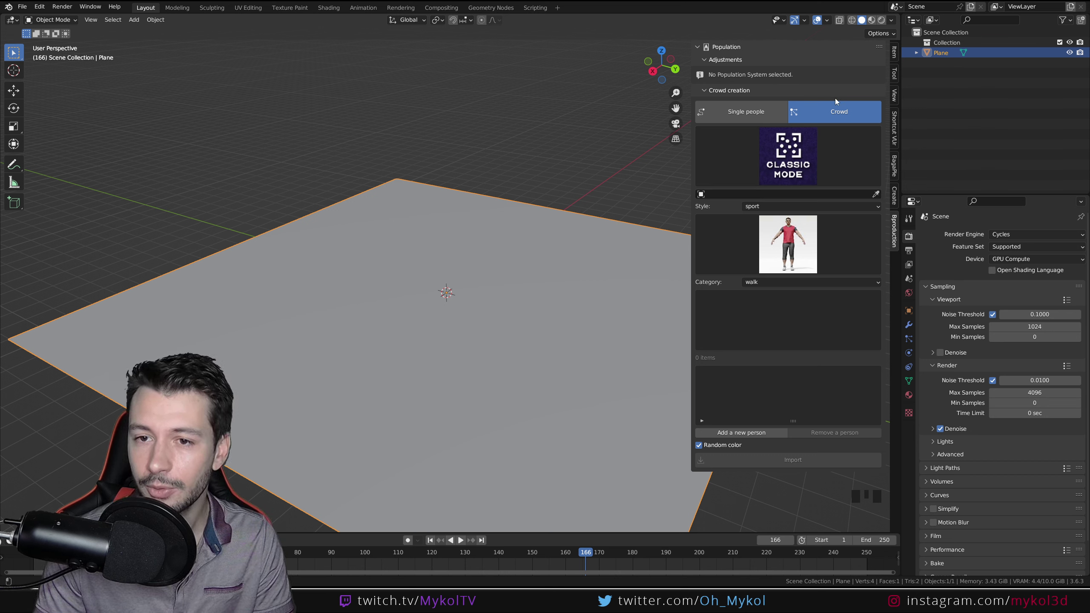
pyautogui.click(788, 159)
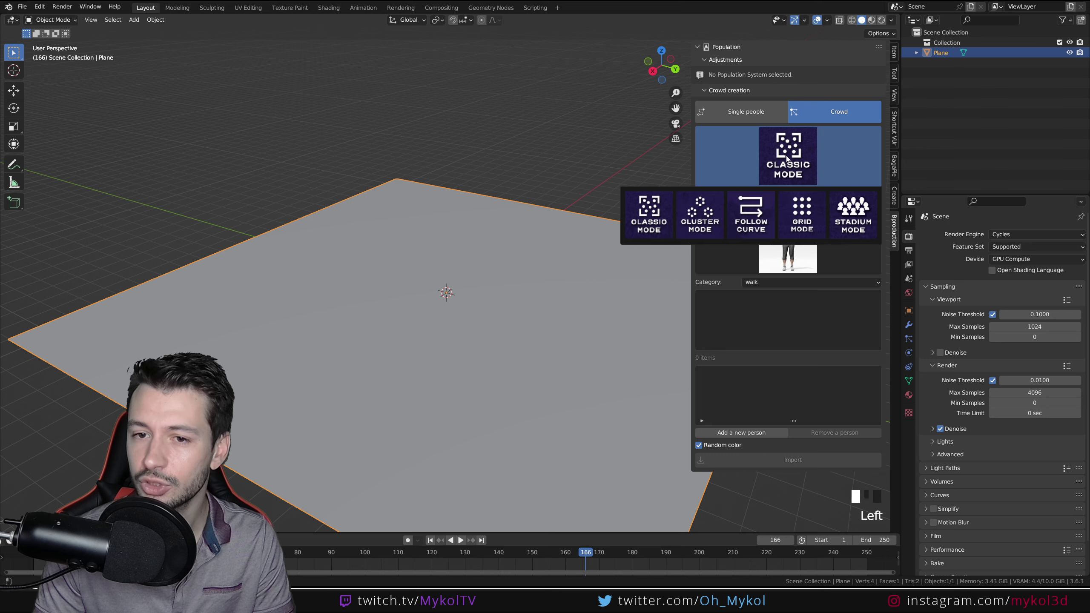
pyautogui.click(745, 105)
pyautogui.click(742, 105)
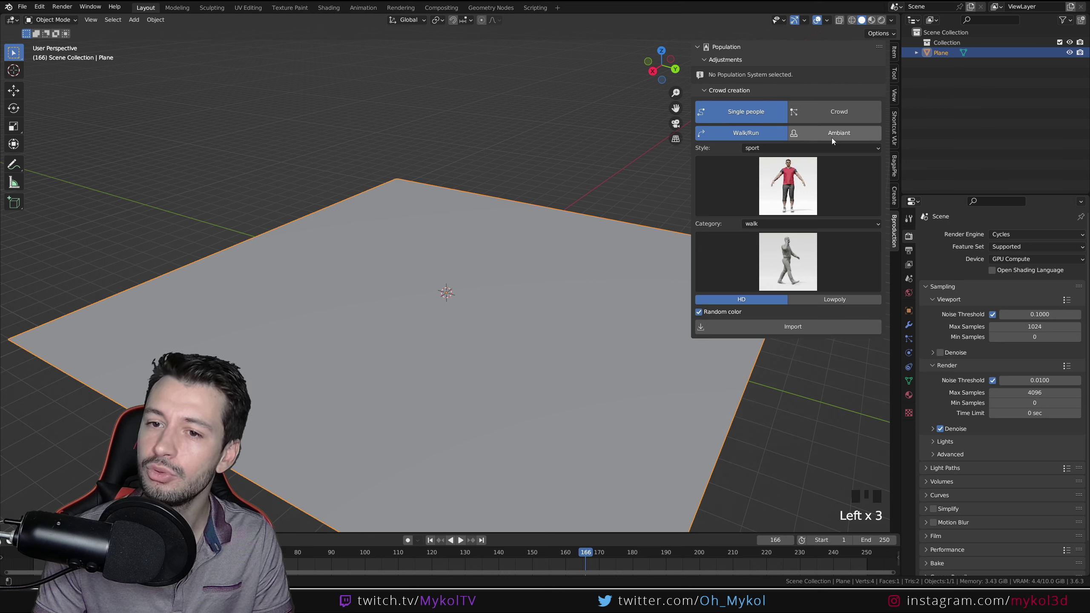
pyautogui.click(837, 111)
pyautogui.click(731, 171)
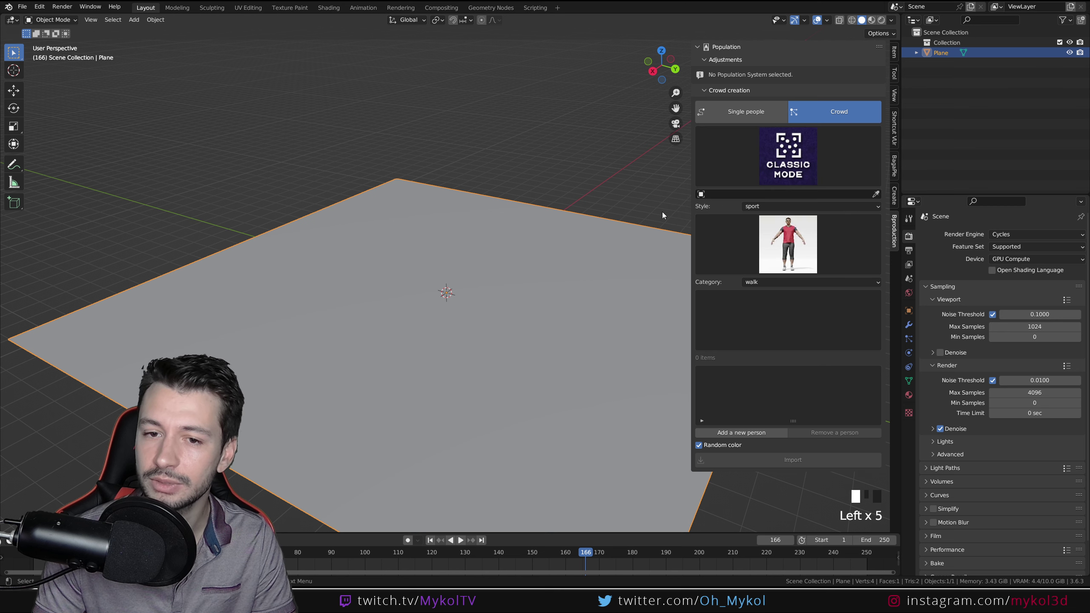
pyautogui.click(712, 176)
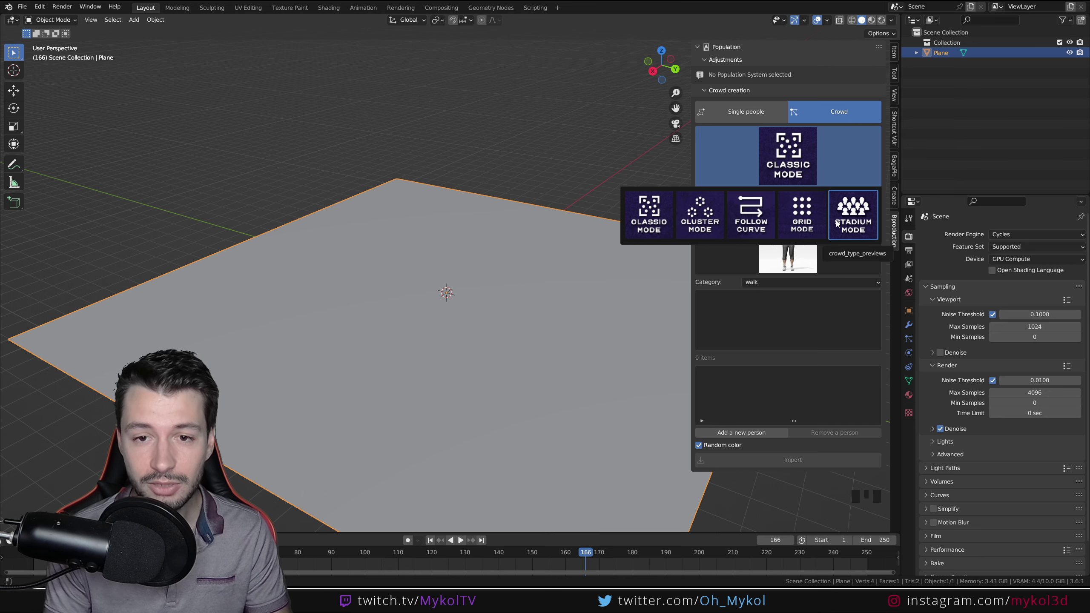
# Step: Choose Classic Mode for the crowd, pick the plane as its surface and set the people style to casual
pyautogui.click(661, 224)
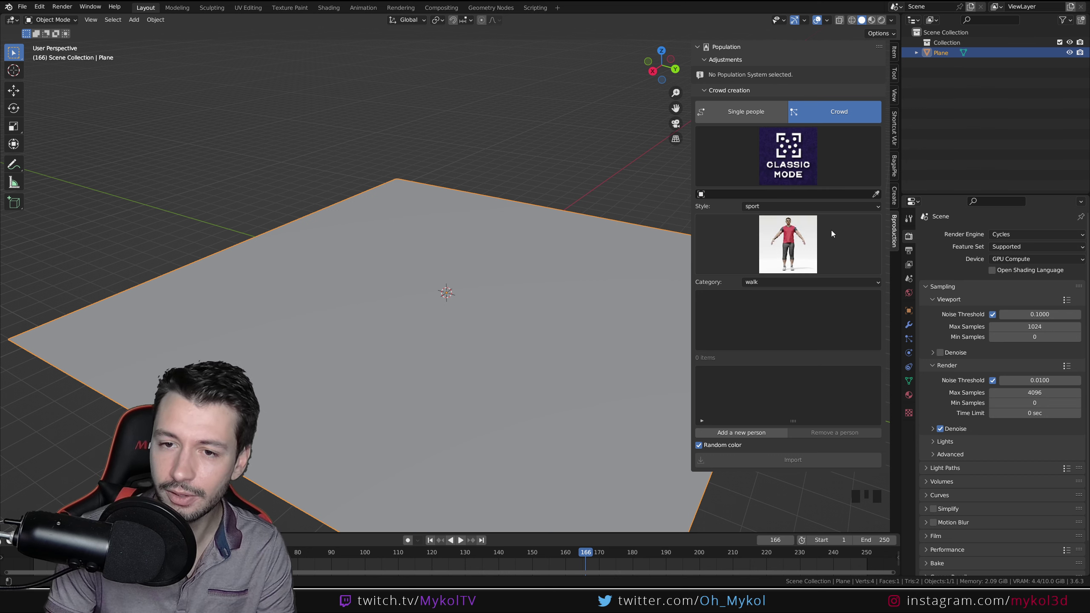
pyautogui.click(876, 194)
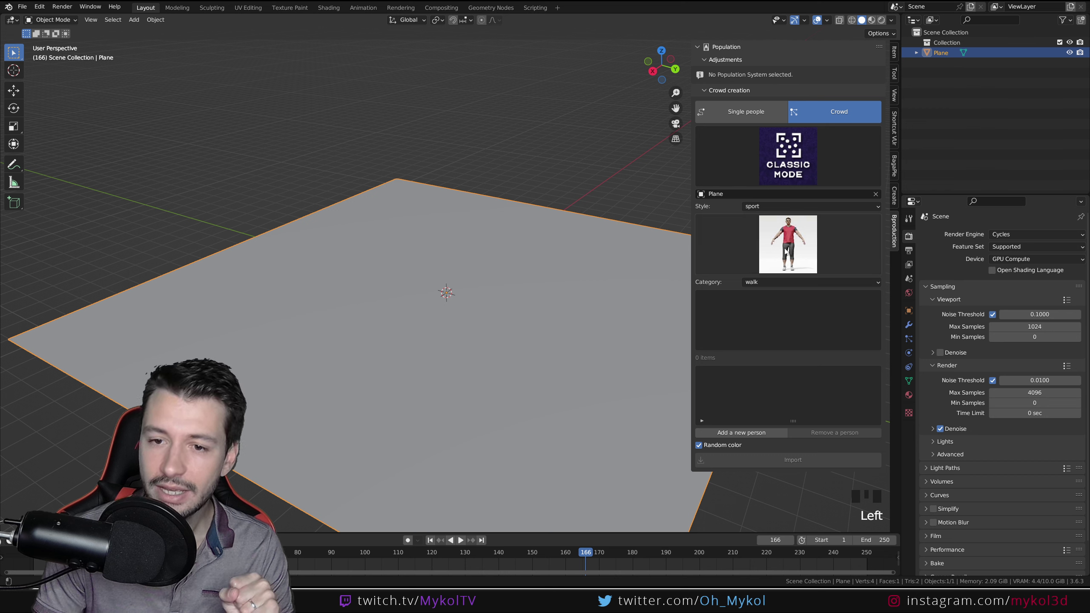
pyautogui.click(784, 207)
pyautogui.click(779, 218)
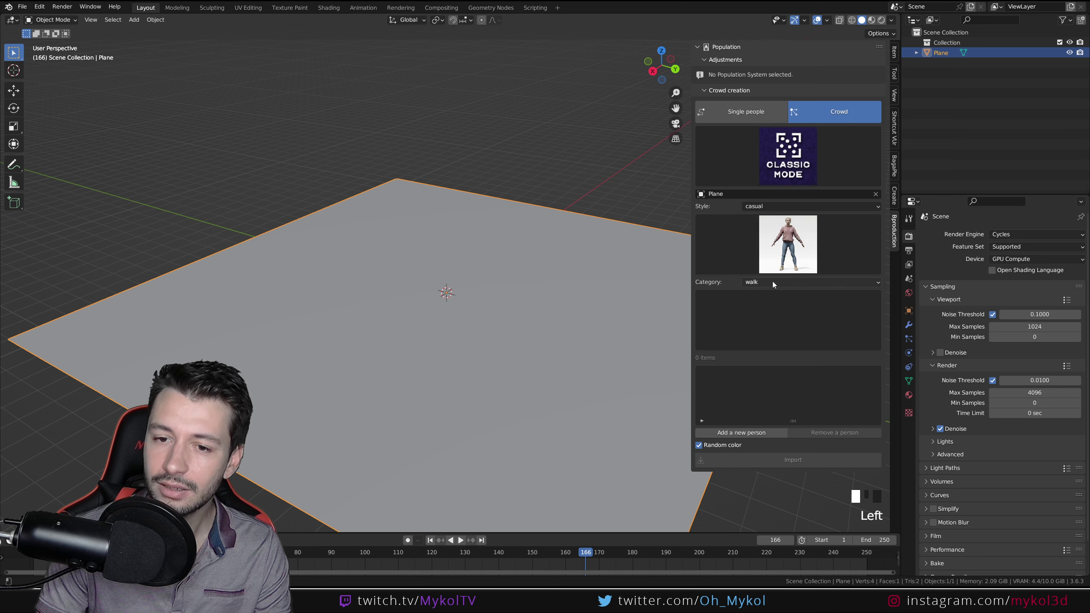
pyautogui.click(771, 317)
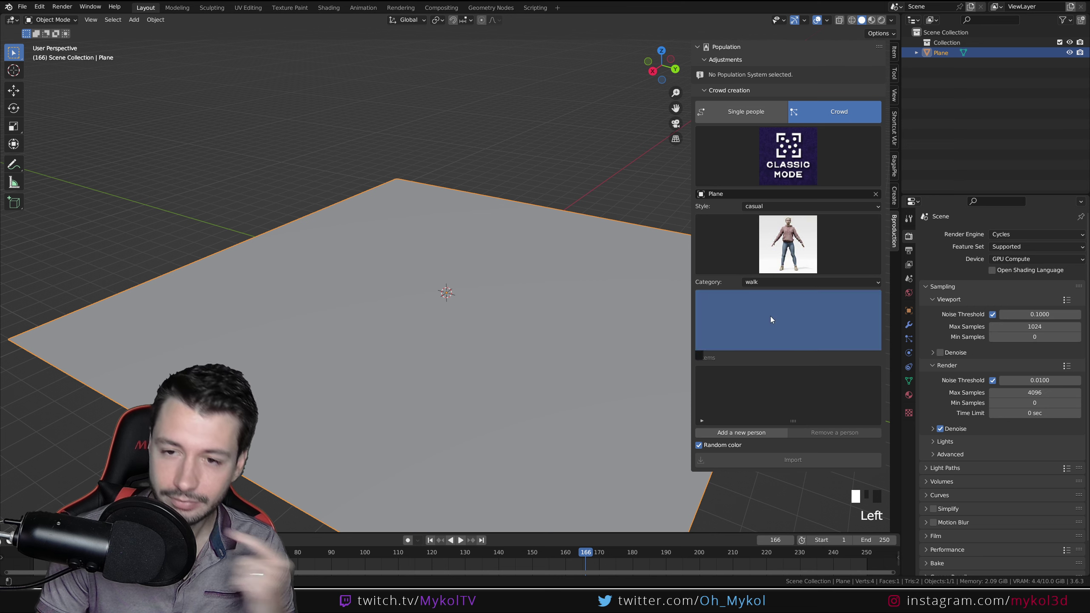
pyautogui.click(782, 208)
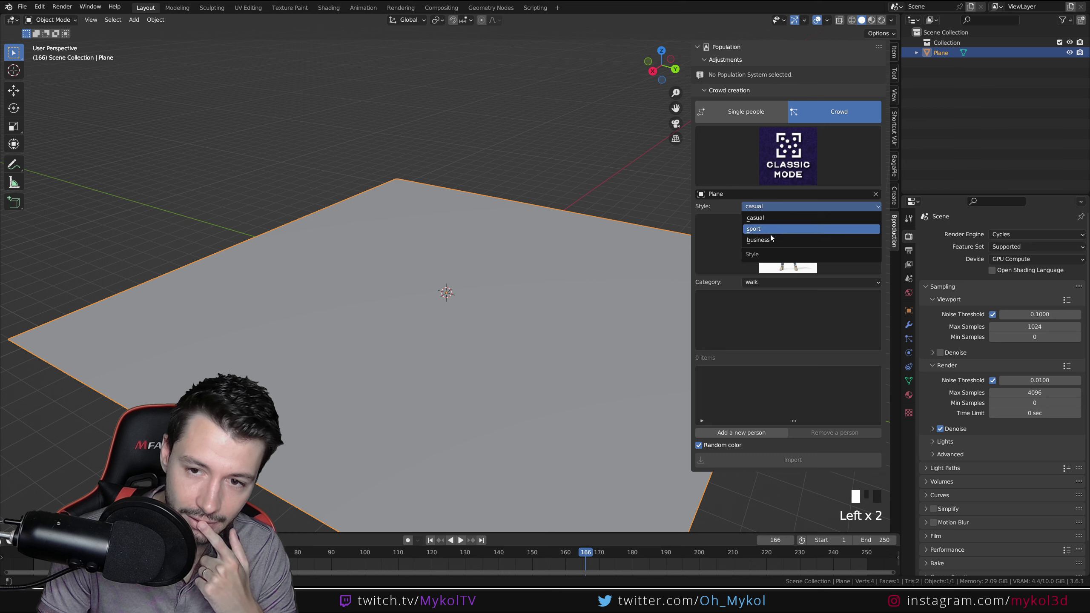
# Step: Add the casual fanny character to the crowd list with the standing drinking animation from the daily life category
pyautogui.click(773, 280)
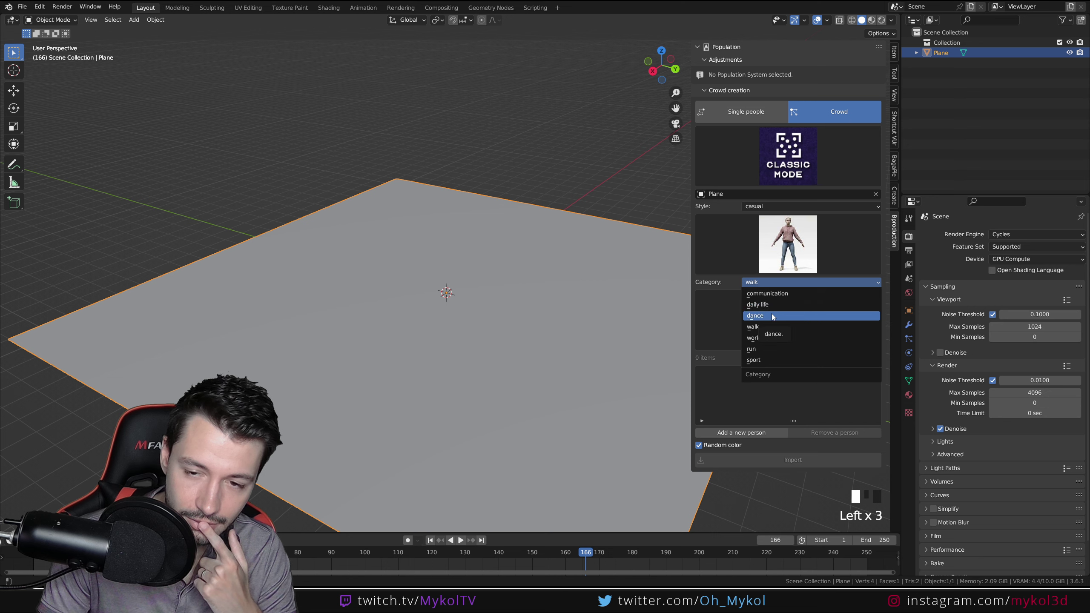
pyautogui.click(770, 306)
pyautogui.click(791, 312)
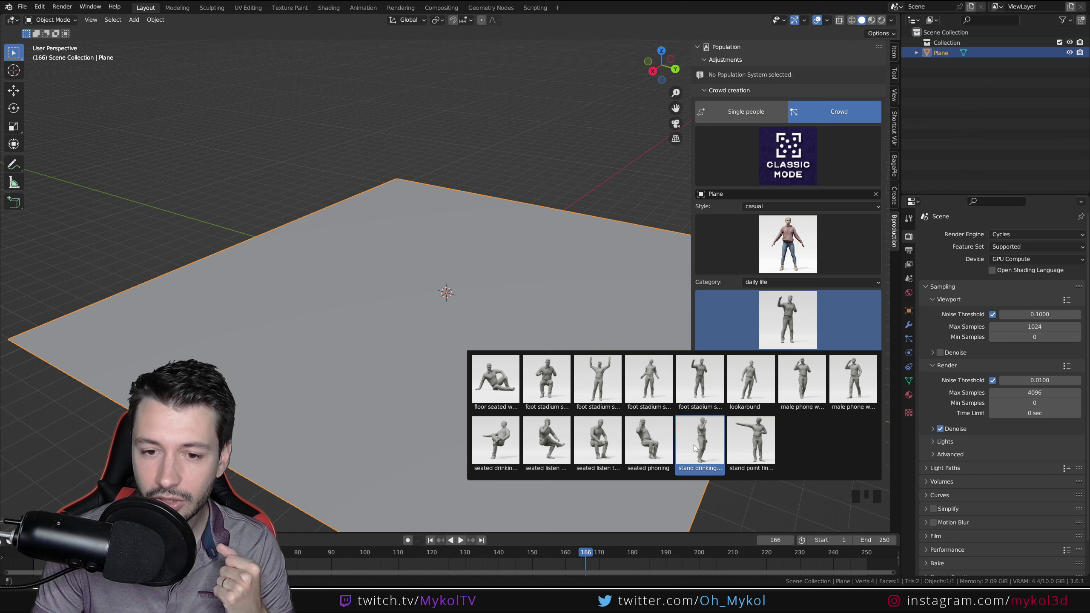
pyautogui.click(704, 440)
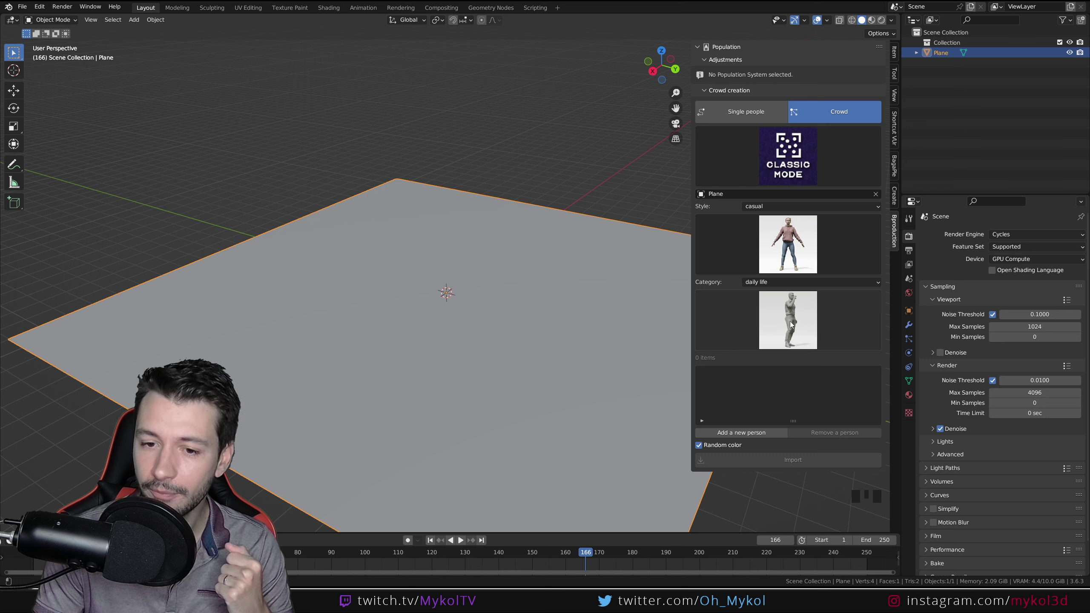
pyautogui.click(748, 433)
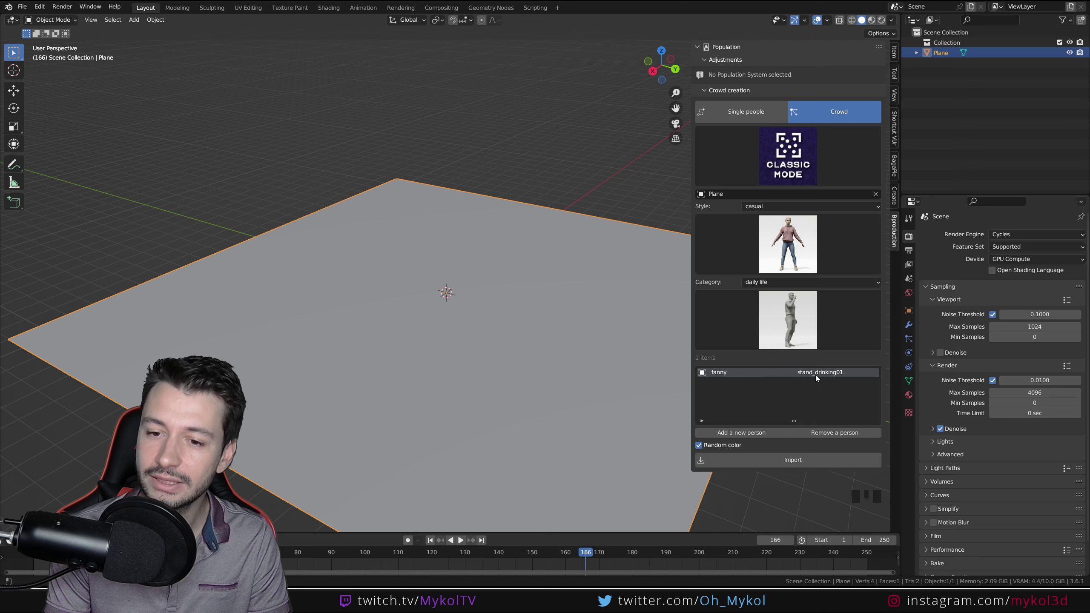
# Step: Add the casual gary character to the crowd list with the daily life lookaround animation
pyautogui.click(795, 211)
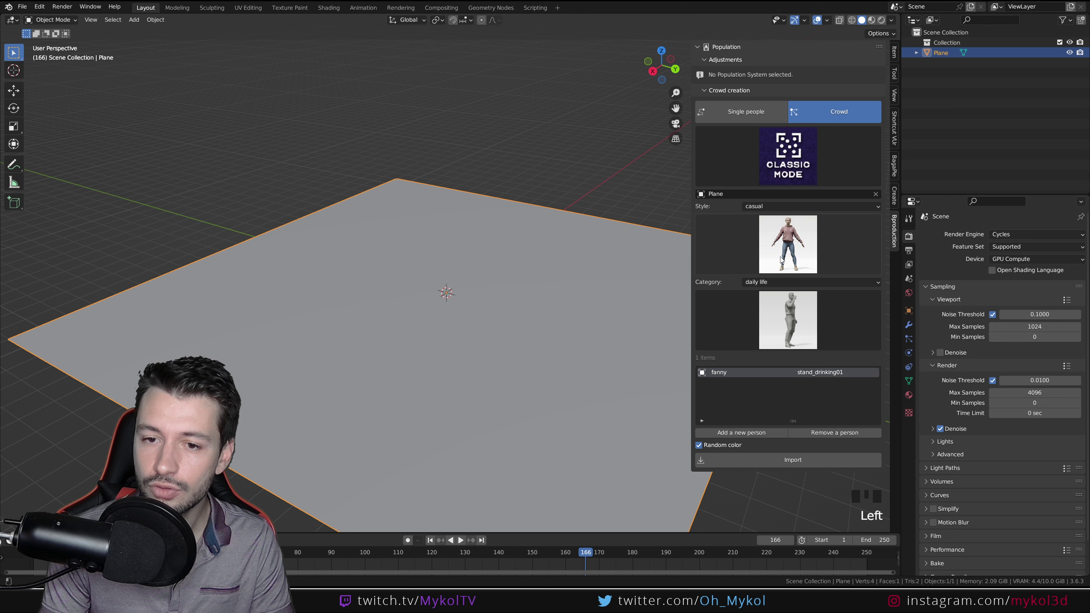
pyautogui.click(771, 264)
pyautogui.click(800, 305)
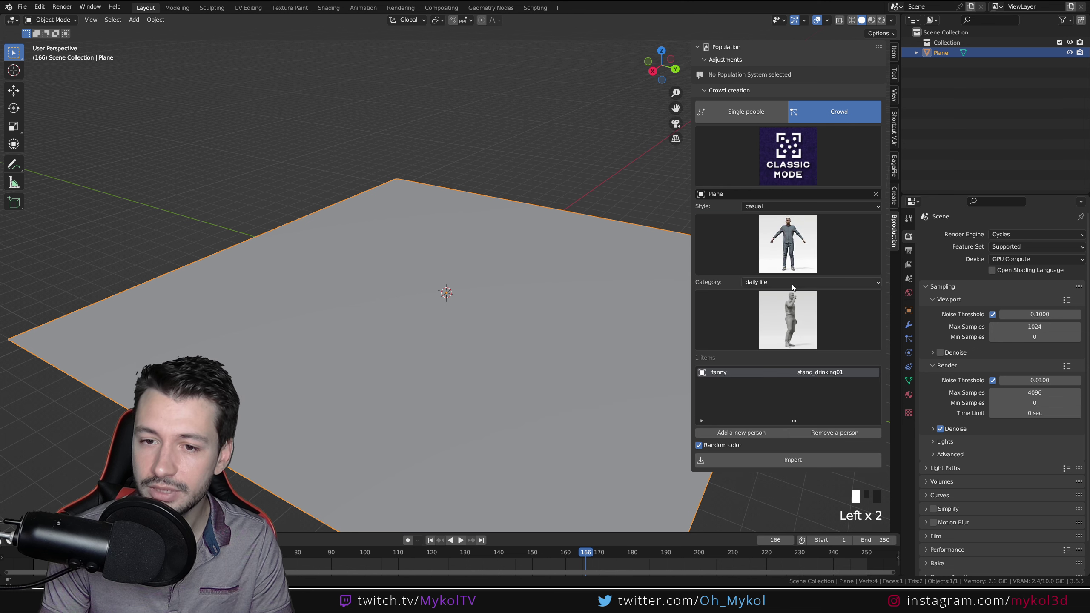
pyautogui.click(792, 285)
pyautogui.click(781, 320)
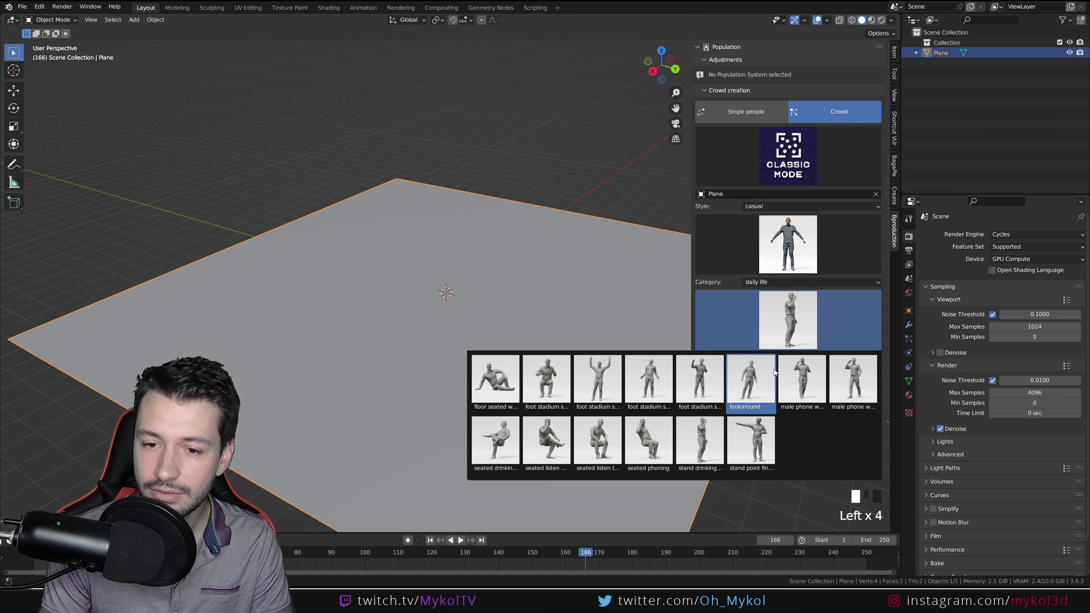
pyautogui.click(762, 381)
pyautogui.click(747, 433)
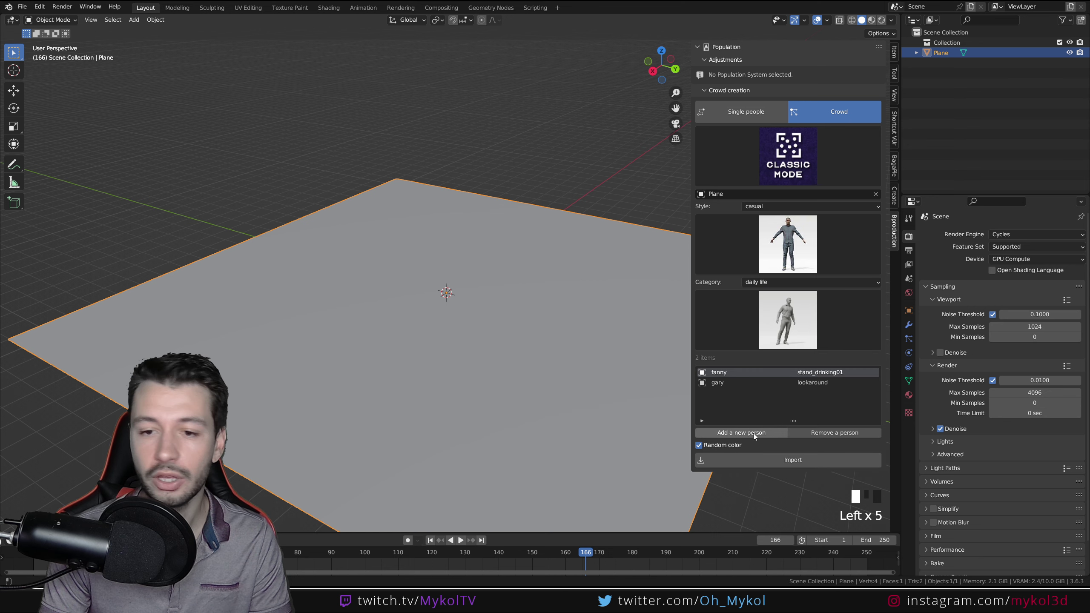
# Step: Add the casual eric character to the crowd list with the regular dance01 animation from the dance category
pyautogui.click(788, 246)
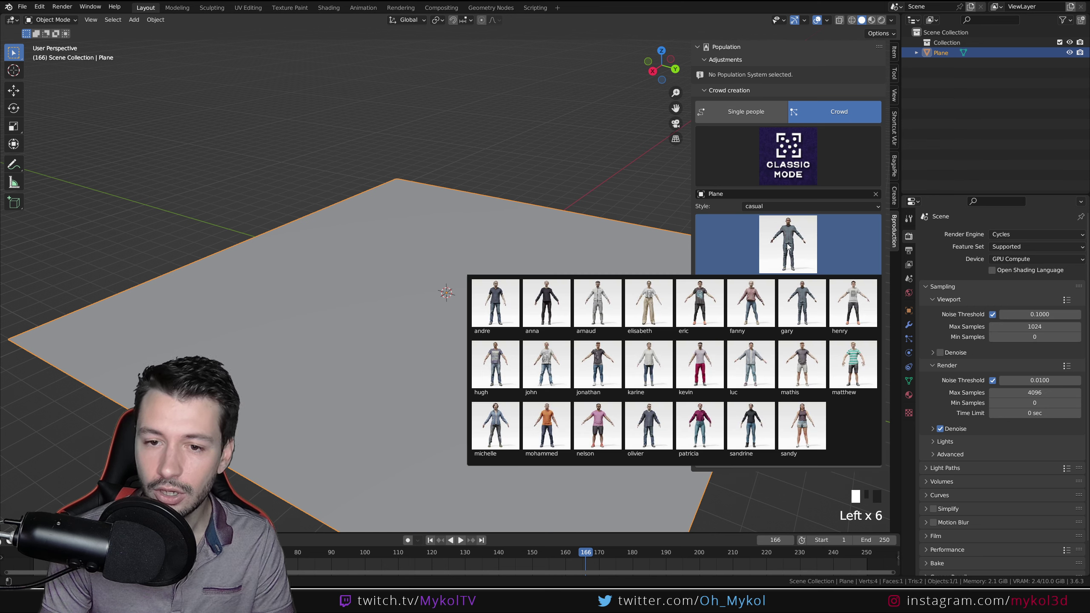
pyautogui.click(700, 303)
pyautogui.click(788, 284)
pyautogui.click(776, 315)
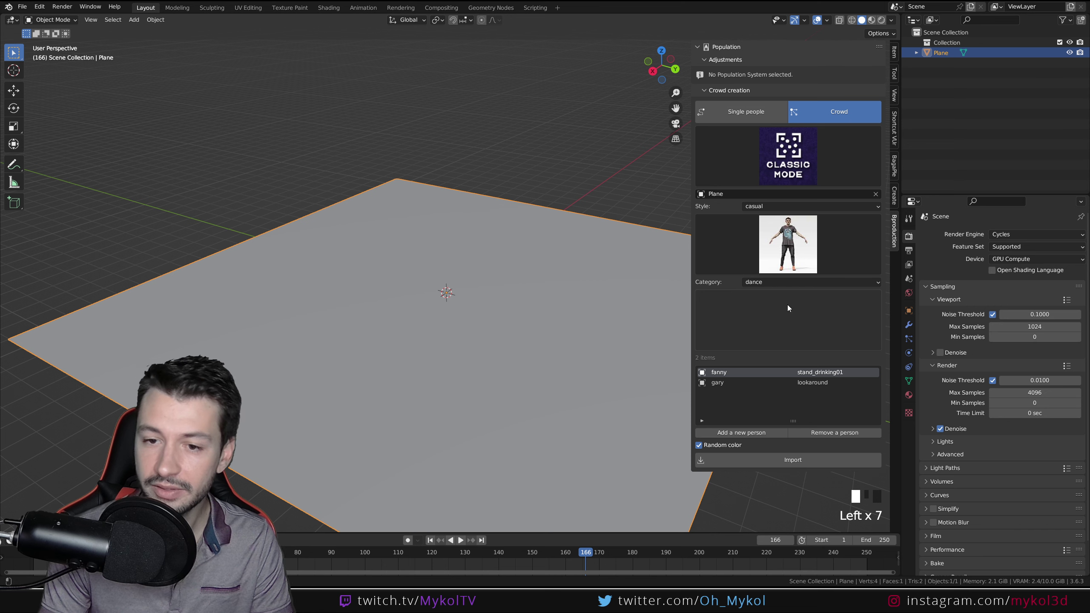
pyautogui.click(775, 310)
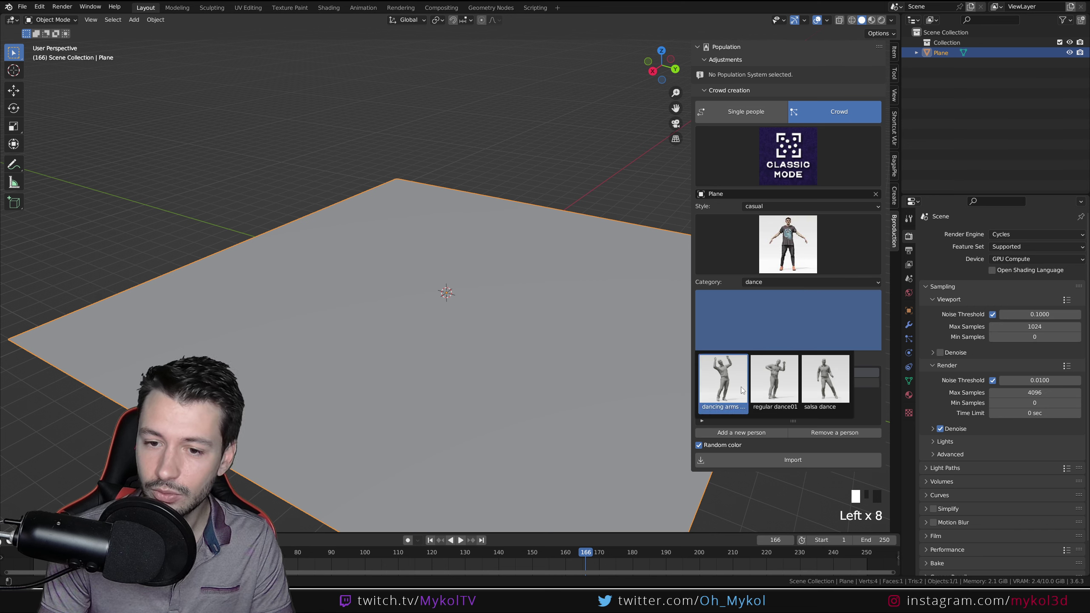
pyautogui.click(775, 390)
pyautogui.click(743, 432)
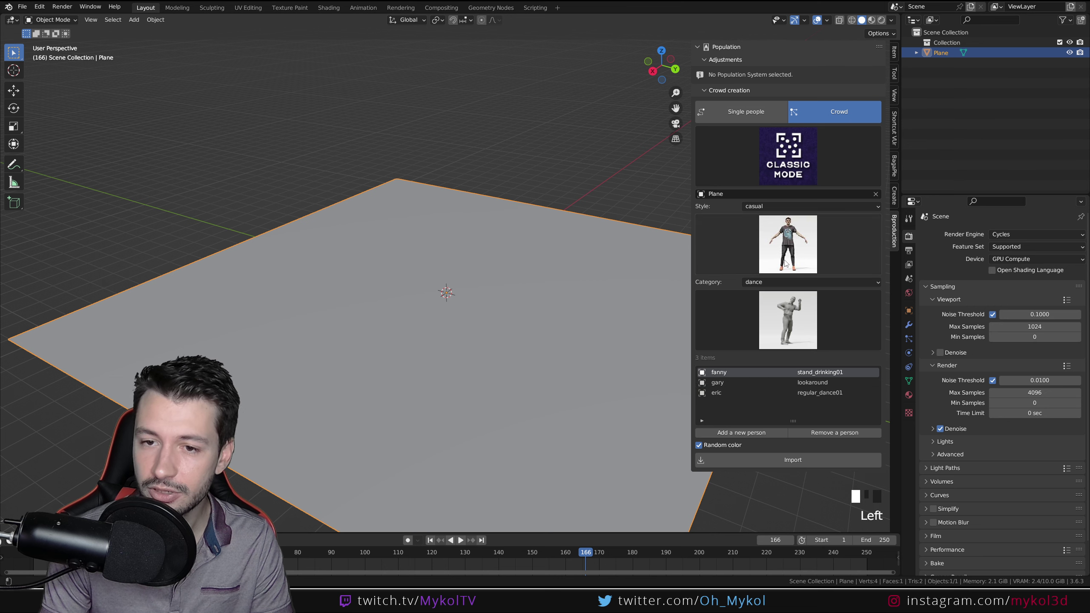
# Step: Add the casual jonathan character to the crowd list with the daily life animation of standing and cheering in a stadium
pyautogui.click(787, 245)
pyautogui.click(608, 375)
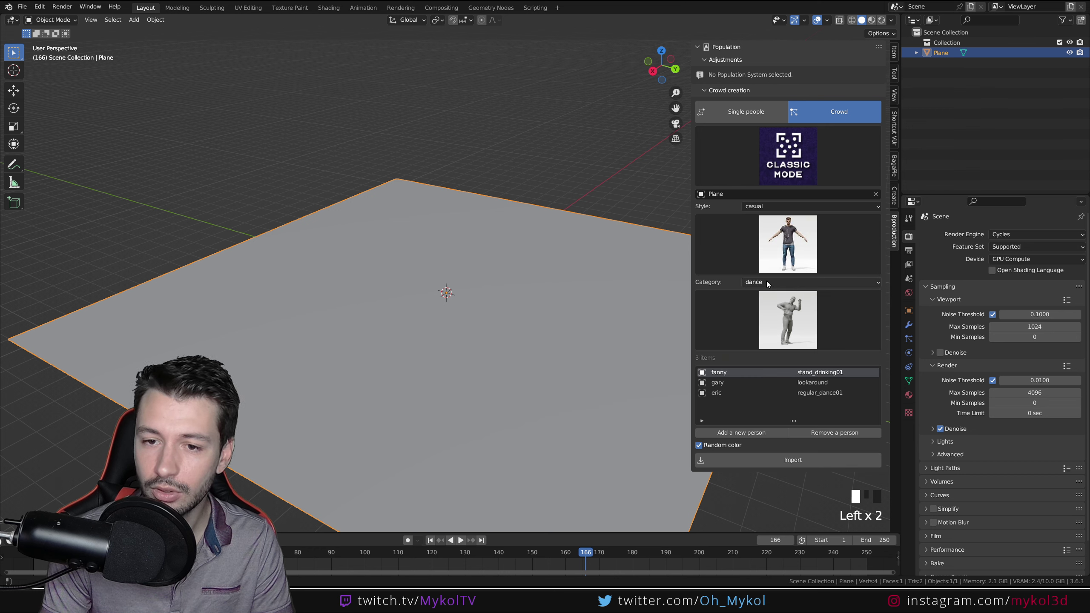
pyautogui.moveTo(769, 282); pyautogui.dragTo(781, 320)
pyautogui.click(781, 321)
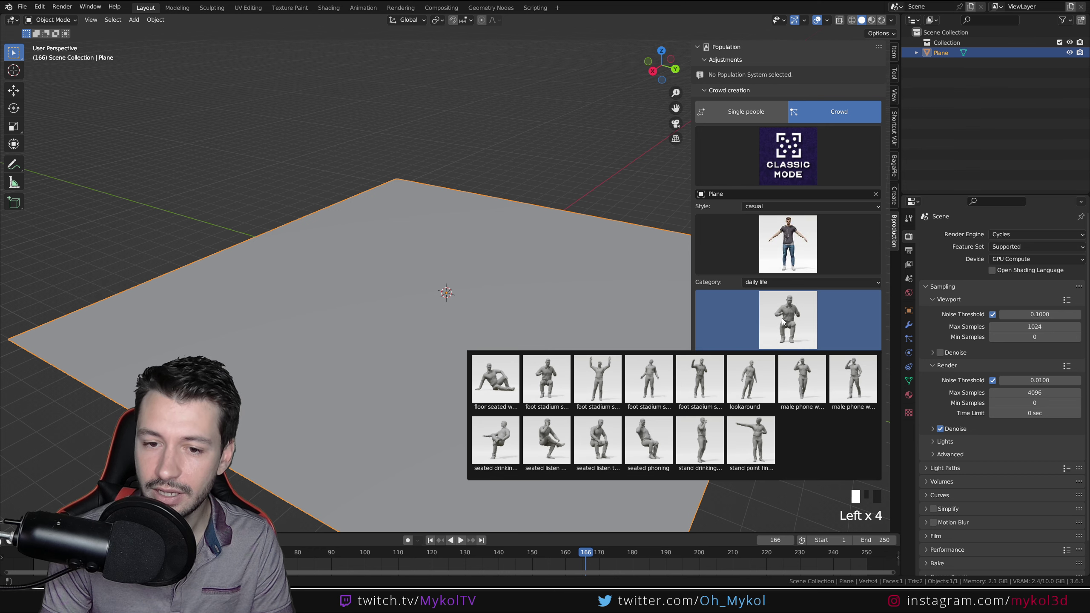
pyautogui.click(612, 377)
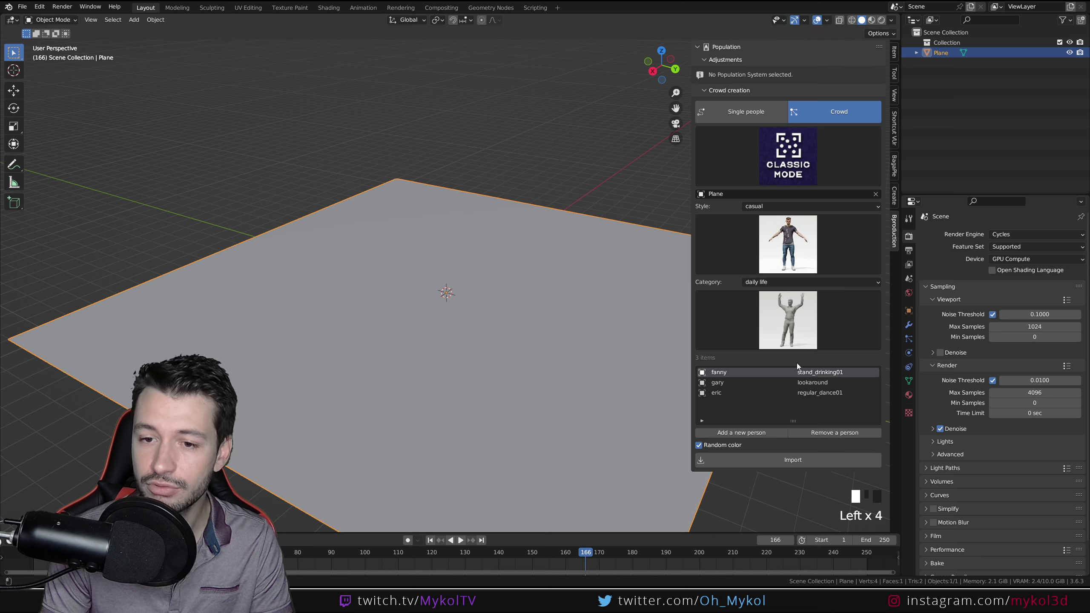
pyautogui.click(737, 433)
# Step: Add the casual olivier character to the crowd list with the listen animation from the communication category
pyautogui.click(775, 258)
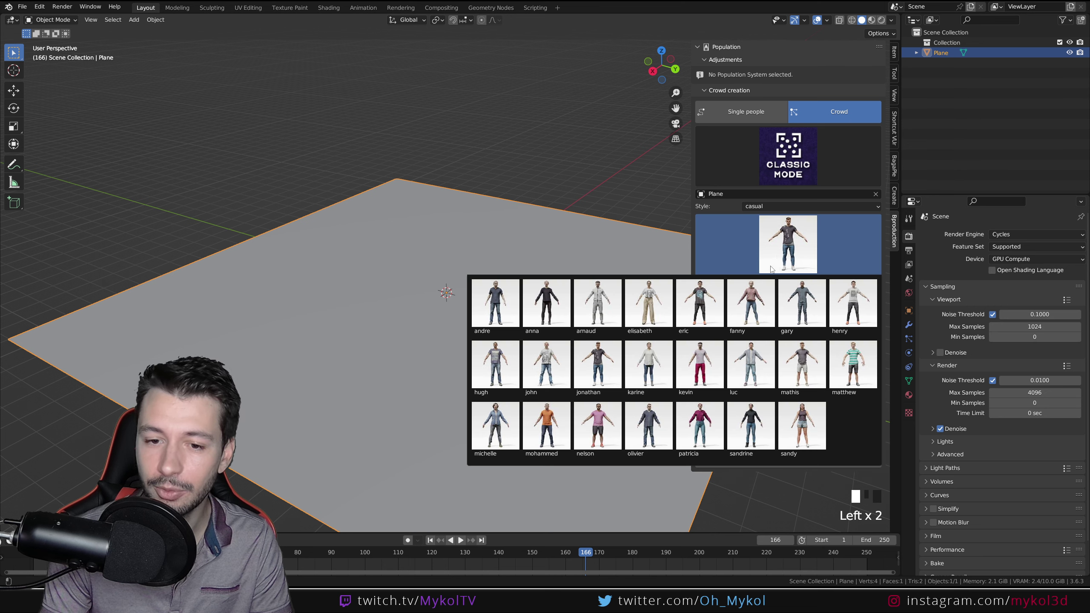
pyautogui.click(663, 427)
pyautogui.click(775, 282)
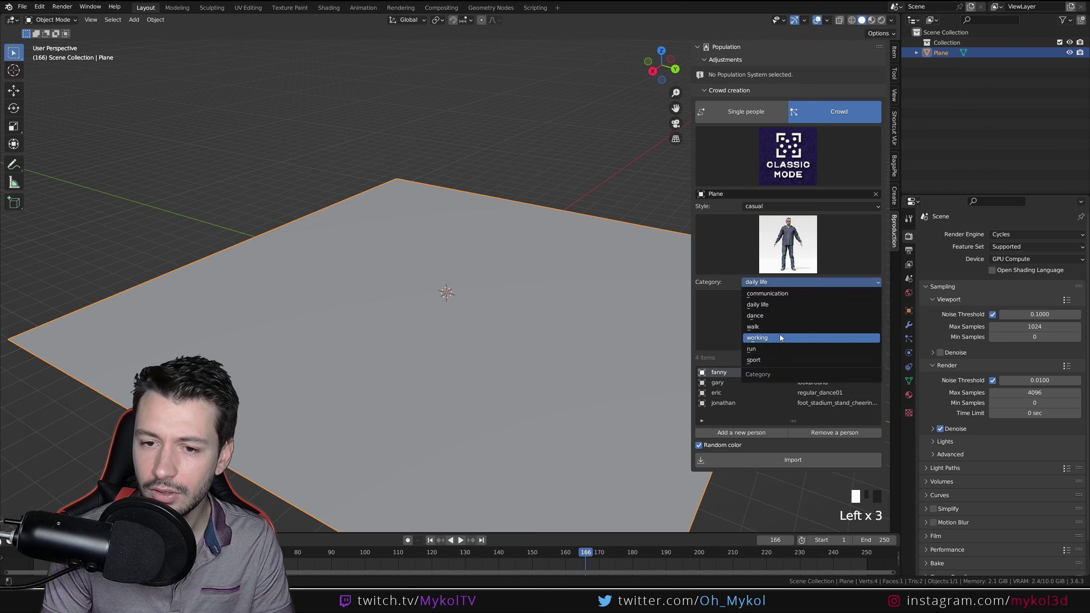
pyautogui.click(789, 294)
pyautogui.click(797, 322)
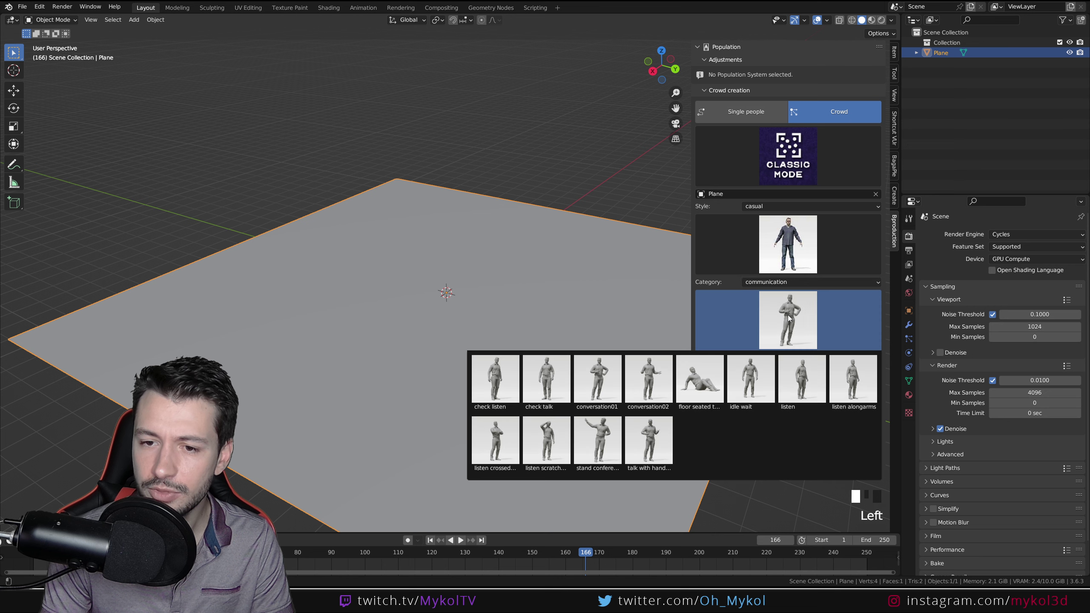
pyautogui.click(812, 380)
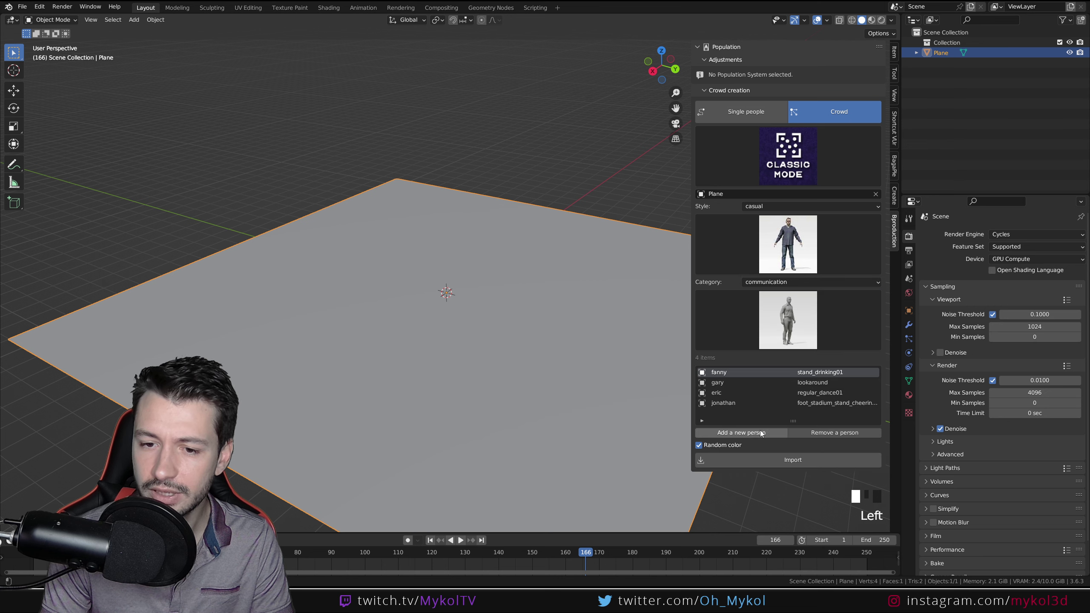
pyautogui.click(774, 370)
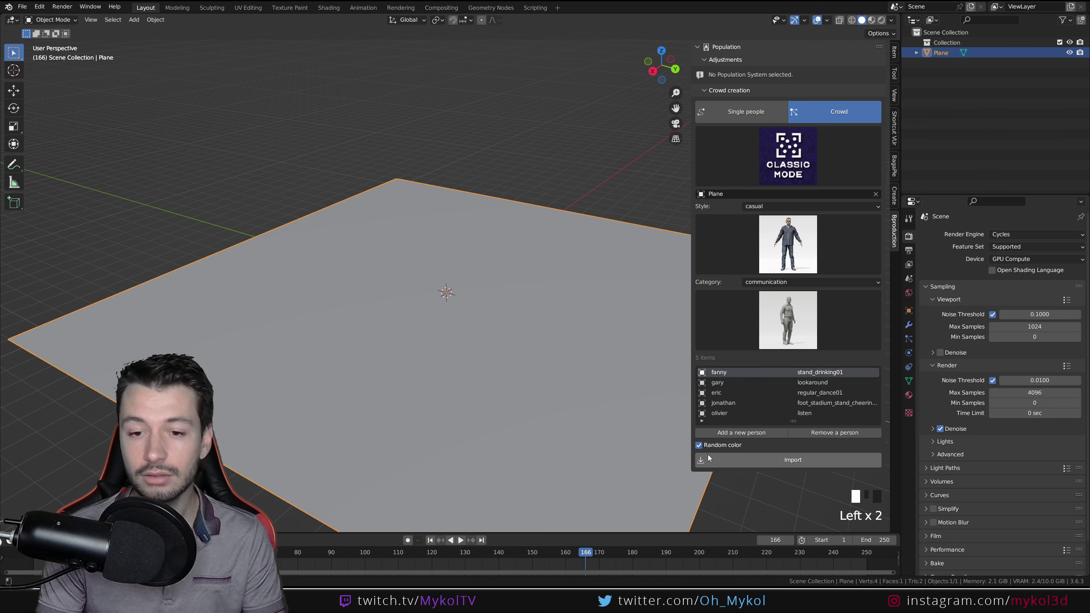
# Step: Import the listed people as a crowd on the plane, keeping random colours enabled, and look over the distribution
pyautogui.click(788, 462)
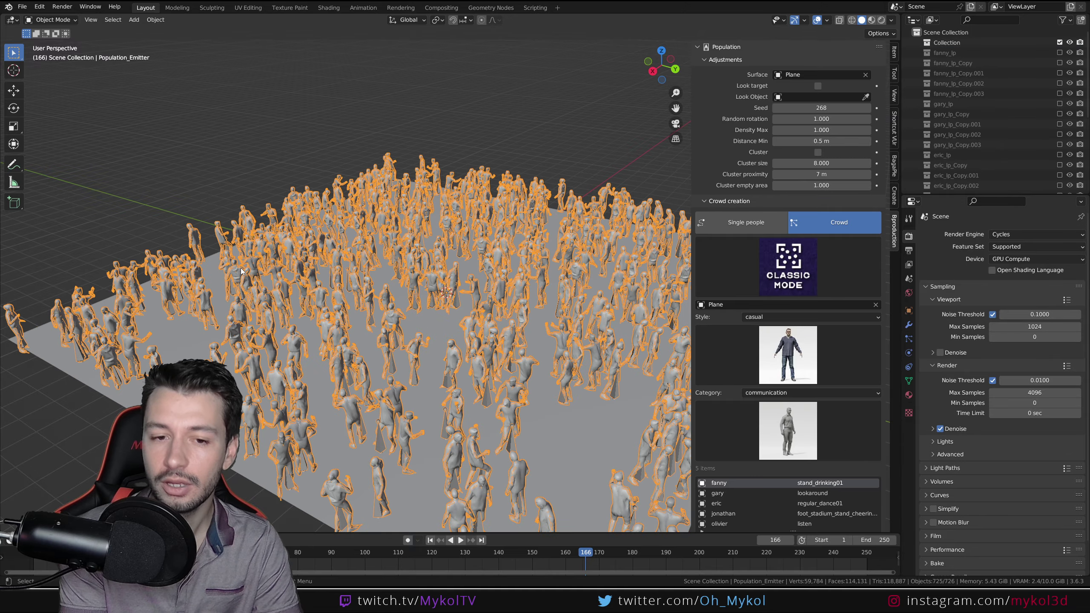
pyautogui.scroll(-8, 230, 266)
pyautogui.scroll(8, 428, 327)
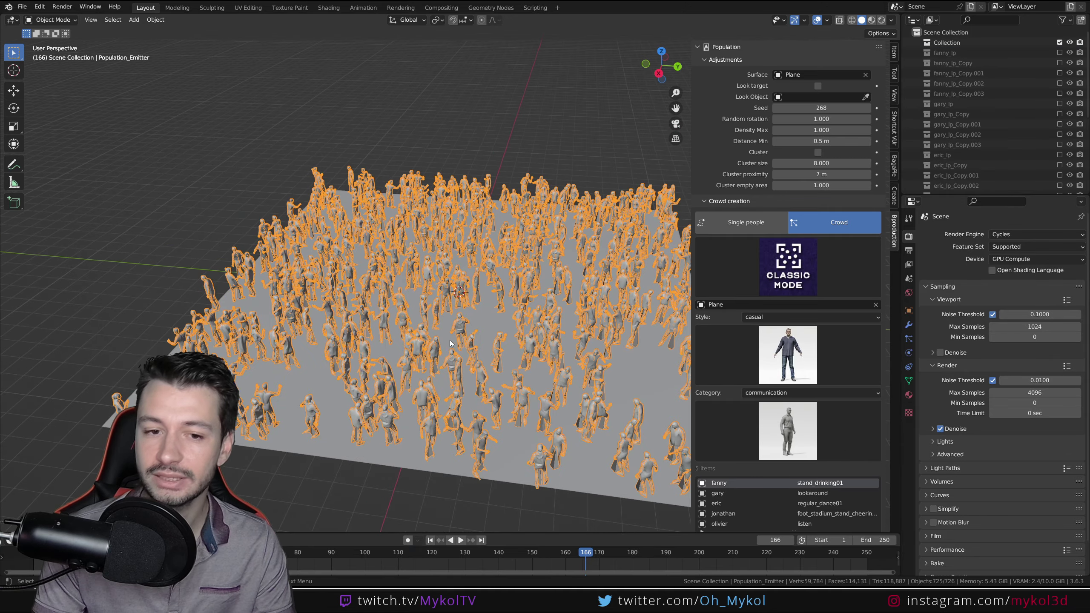
pyautogui.moveTo(428, 326); pyautogui.dragTo(408, 356, button='middle')
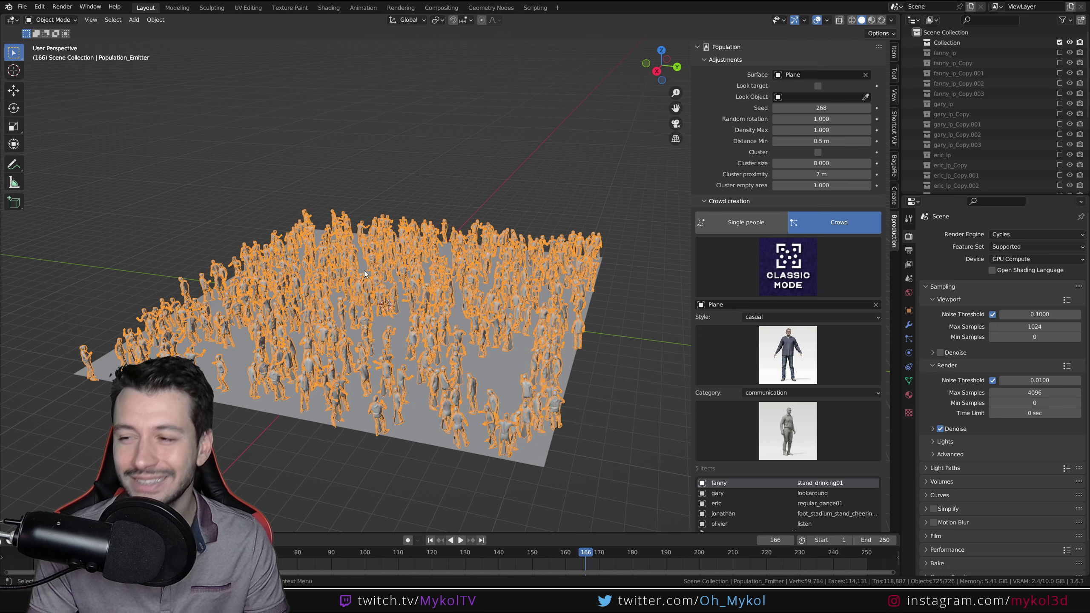
# Step: Move the playhead back to the start of the timeline and hide the viewport gizmos and overlays
pyautogui.click(38, 558)
pyautogui.press('space')
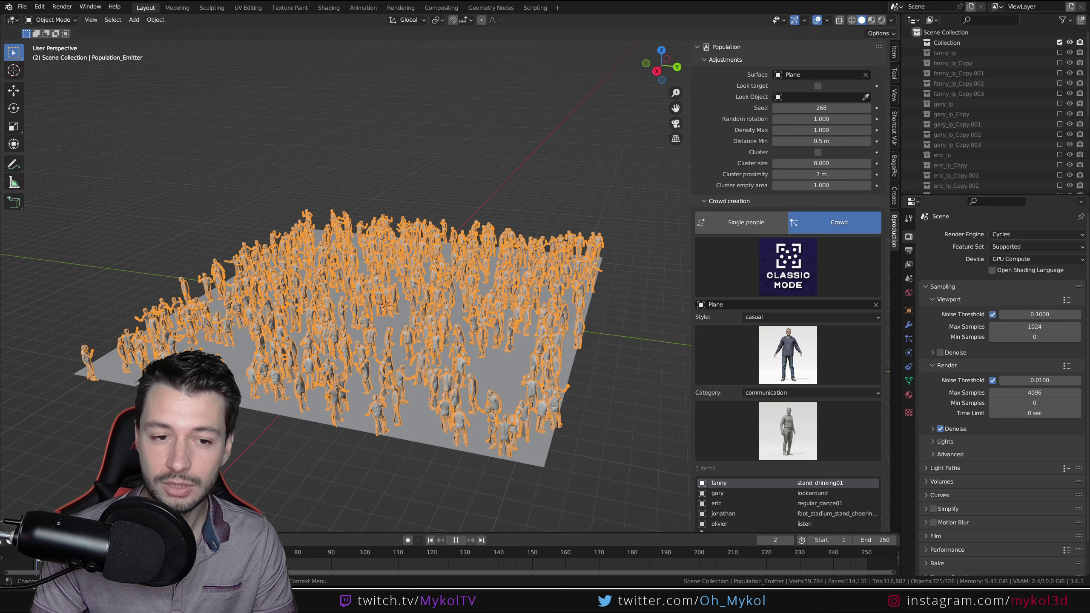
pyautogui.click(779, 20)
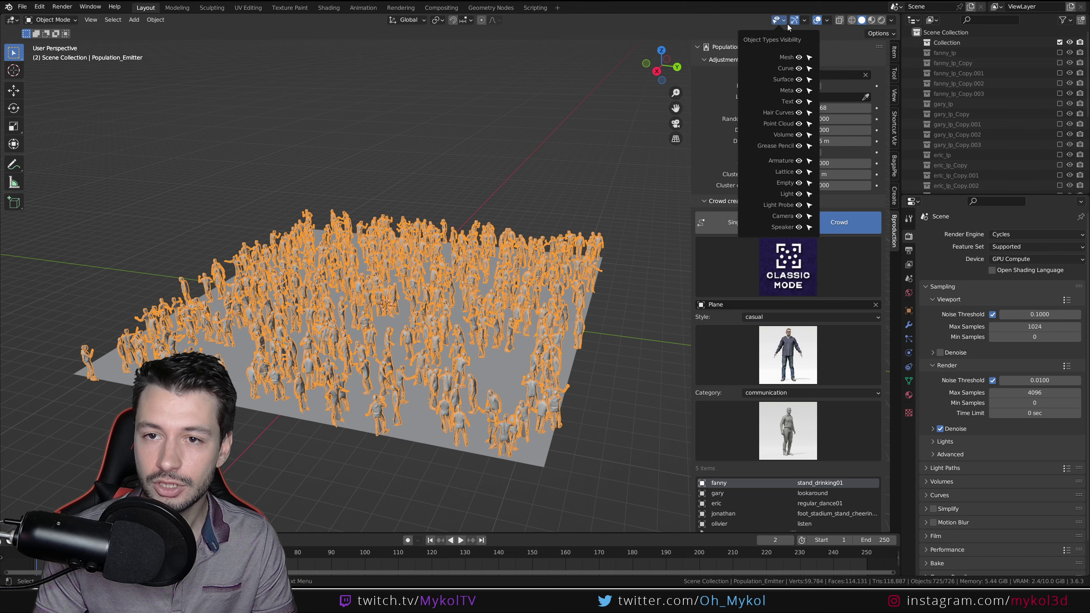
pyautogui.click(795, 20)
pyautogui.click(817, 19)
# Step: Play the crowd animation, watch the people up close in the viewport and stop the playback
pyautogui.scroll(4, 454, 265)
pyautogui.press('space')
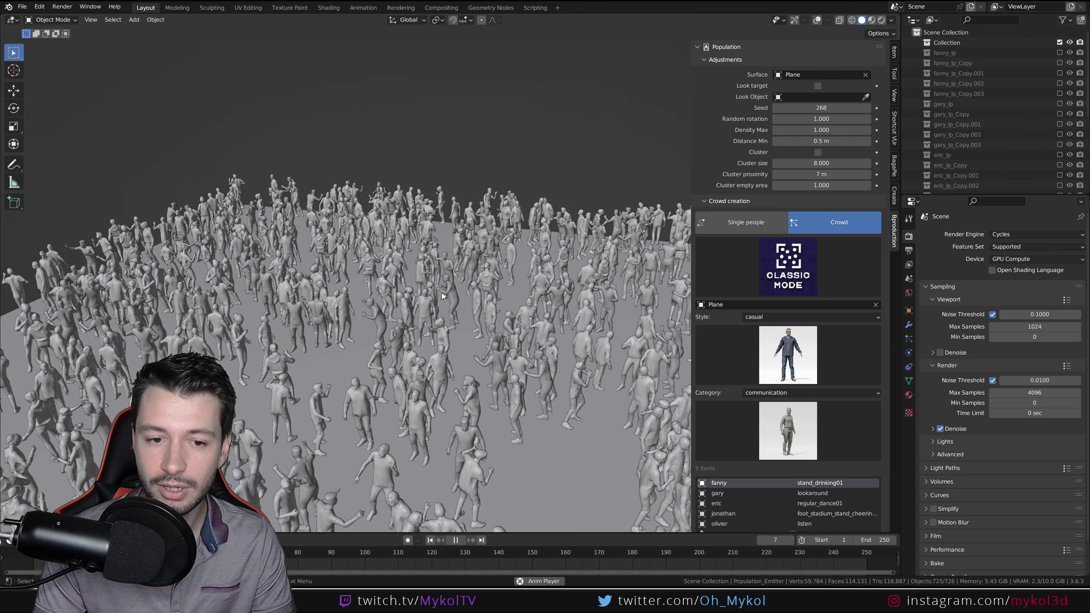
pyautogui.moveTo(417, 348); pyautogui.dragTo(407, 326, button='middle')
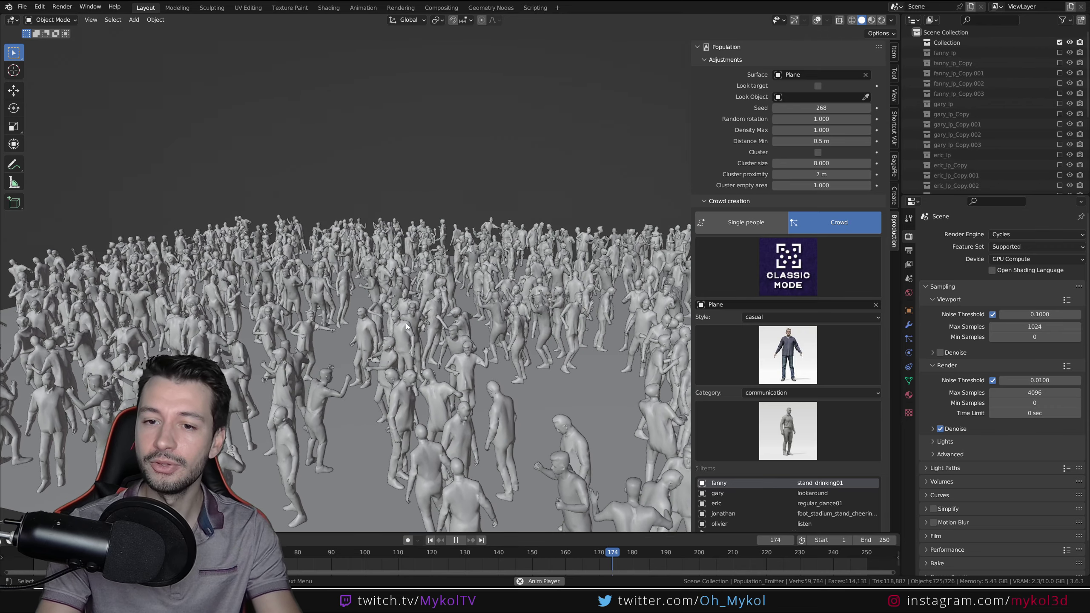
pyautogui.press('space')
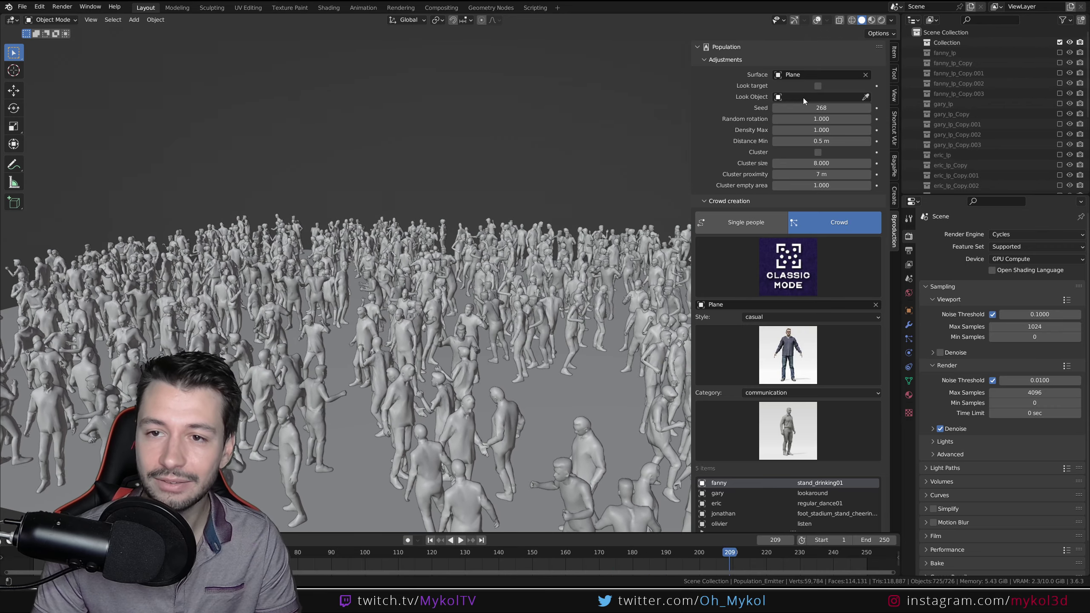
# Step: Switch the viewport to rendered shading and view the crowd from another angle
pyautogui.click(882, 20)
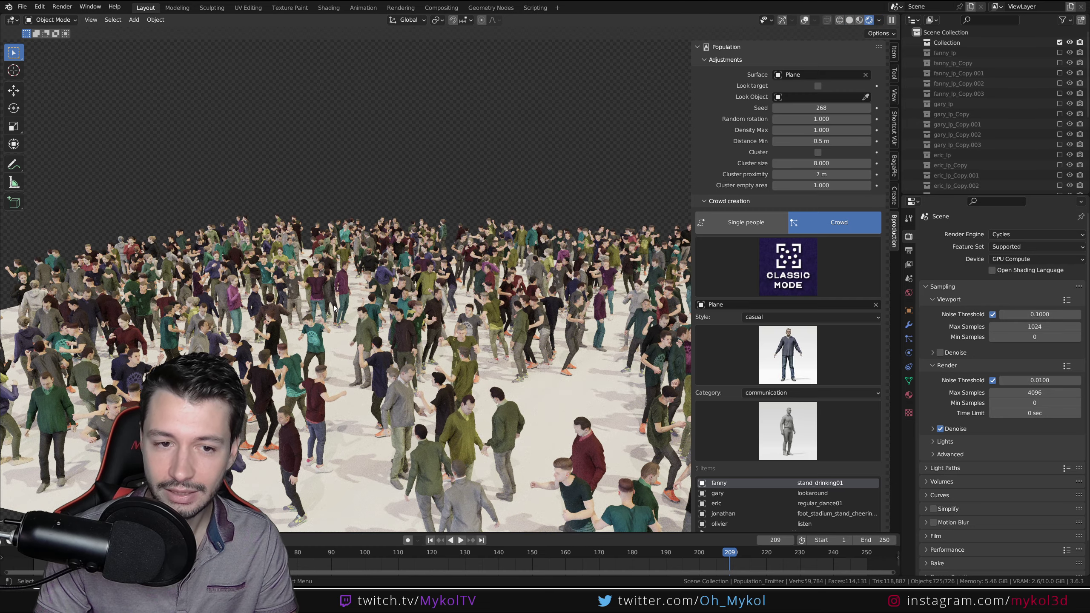
pyautogui.moveTo(334, 308); pyautogui.dragTo(381, 314, button='middle')
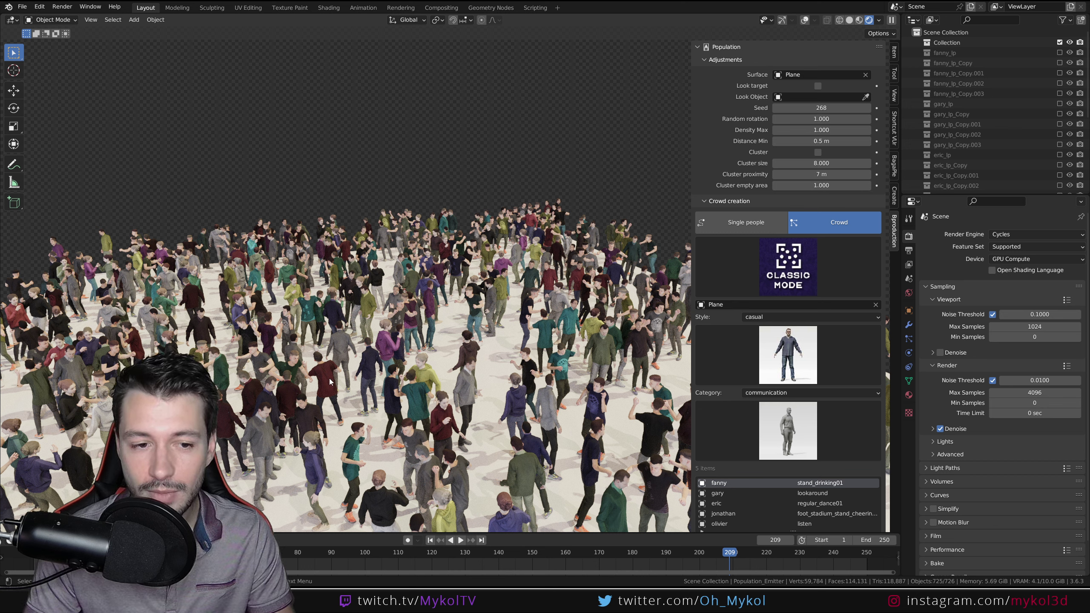
# Step: Switch the viewport from rendered to solid shading and turn the gizmos and overlays back on
pyautogui.scroll(-2, 476, 355)
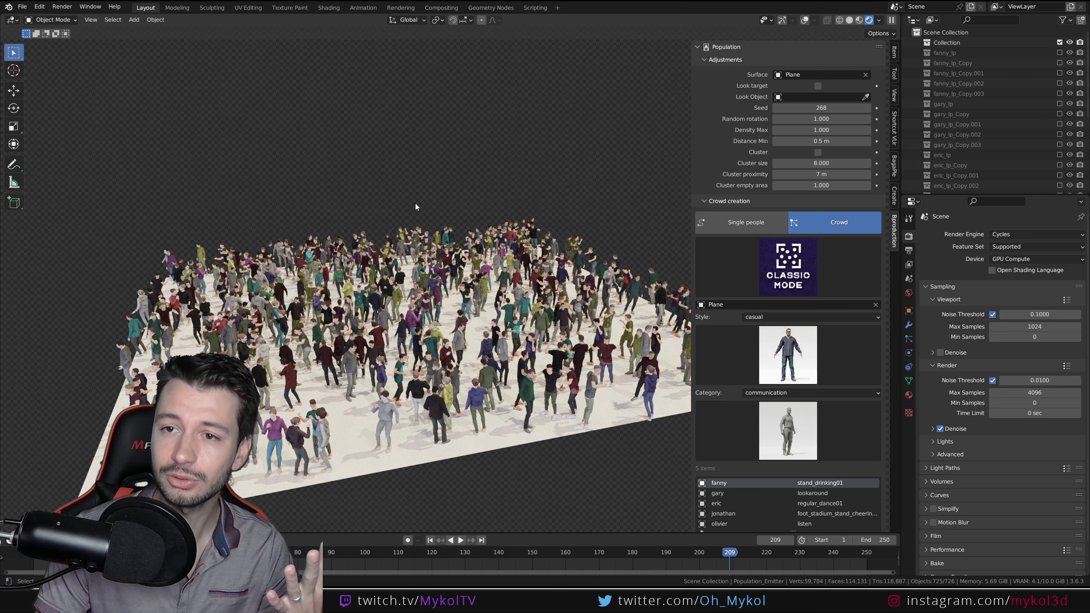
pyautogui.moveTo(124, 288)
pyautogui.mouseDown(button='middle')
pyautogui.moveTo(131, 317)
pyautogui.moveTo(180, 319)
pyautogui.mouseUp(button='middle')
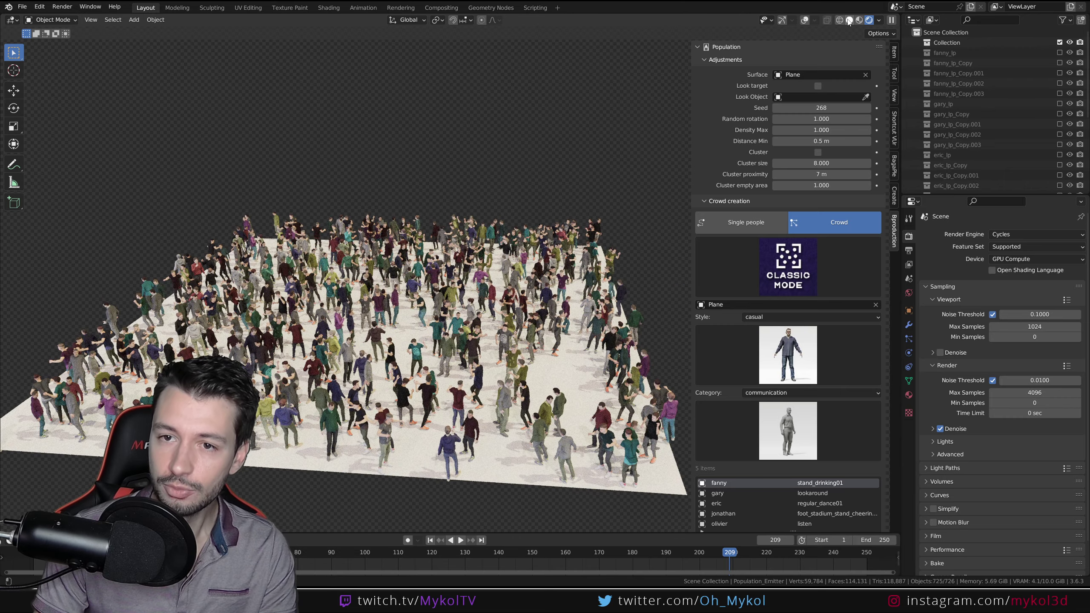
pyautogui.click(849, 20)
pyautogui.scroll(4, 548, 255)
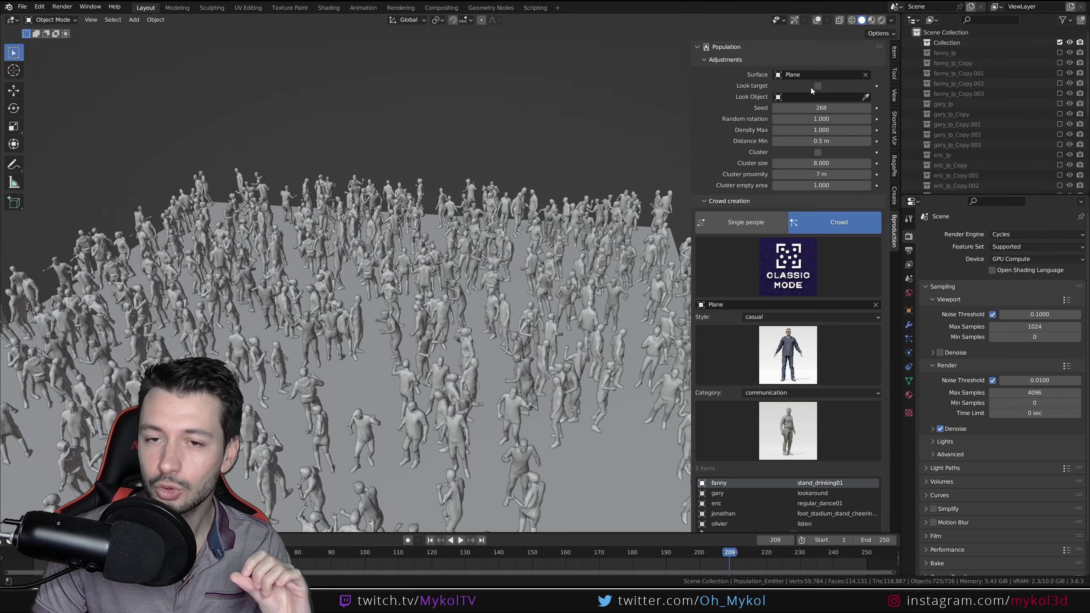
pyautogui.scroll(-4, 447, 297)
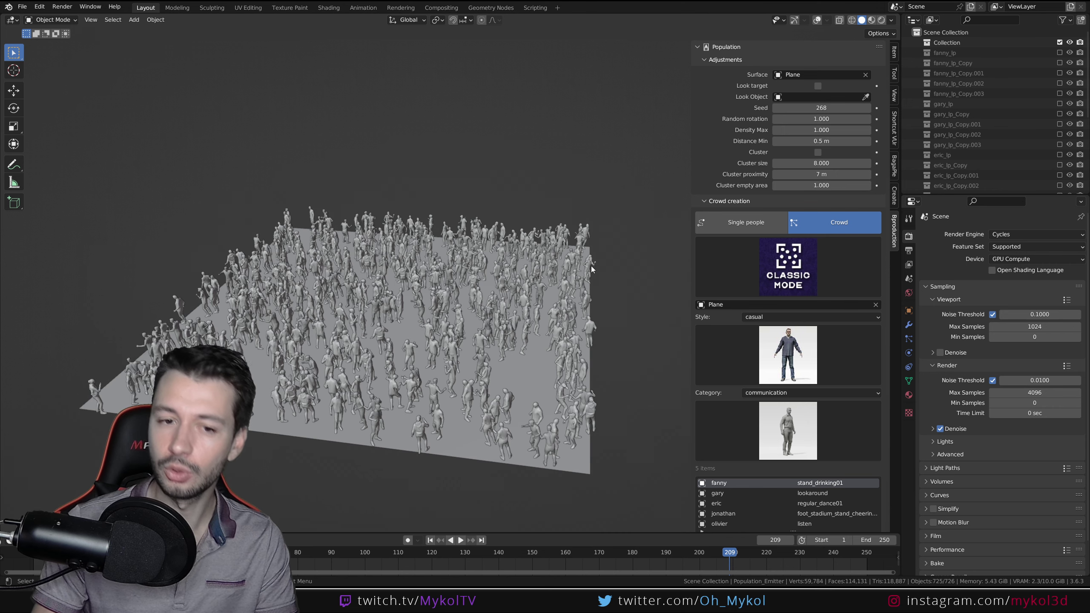
pyautogui.click(795, 20)
pyautogui.click(817, 20)
pyautogui.keyDown('shift'); pyautogui.moveTo(604, 333); pyautogui.dragTo(559, 307, button='middle'); pyautogui.keyUp('shift')
# Step: Add a Plain Axes empty and move it about 15 m along the Y axis, beyond the plane's edge
pyautogui.click(600, 457)
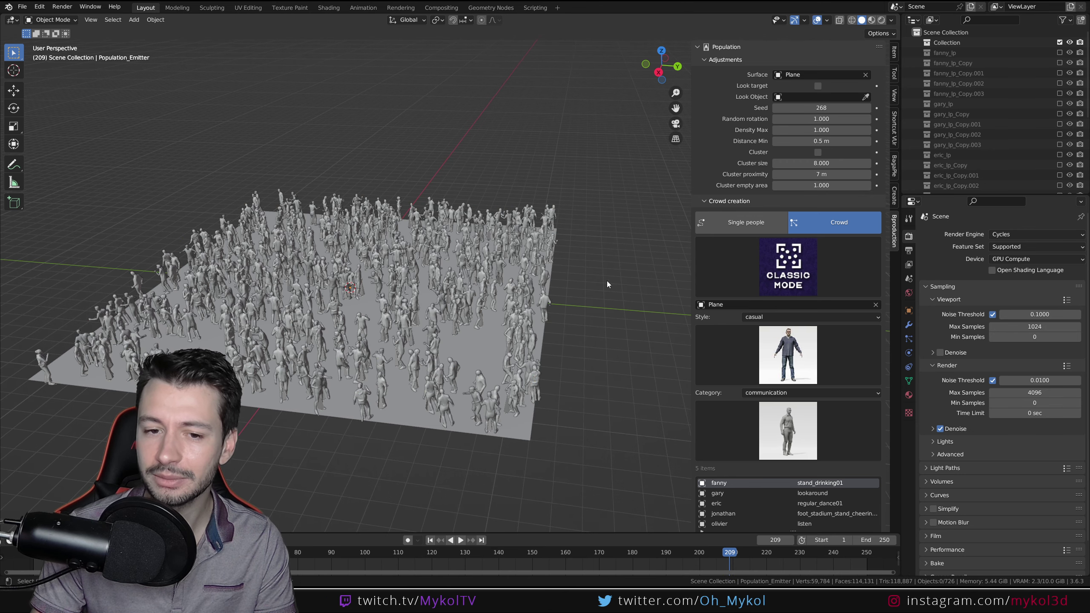
pyautogui.hotkey('shift', 'a')
pyautogui.moveTo(579, 381)
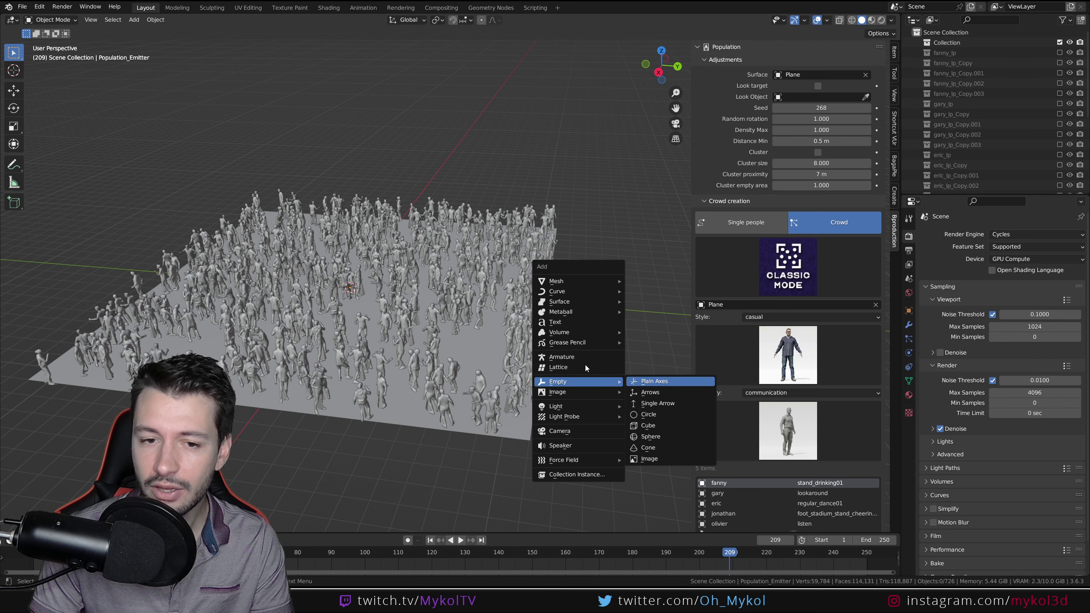
pyautogui.click(656, 381)
pyautogui.press('g')
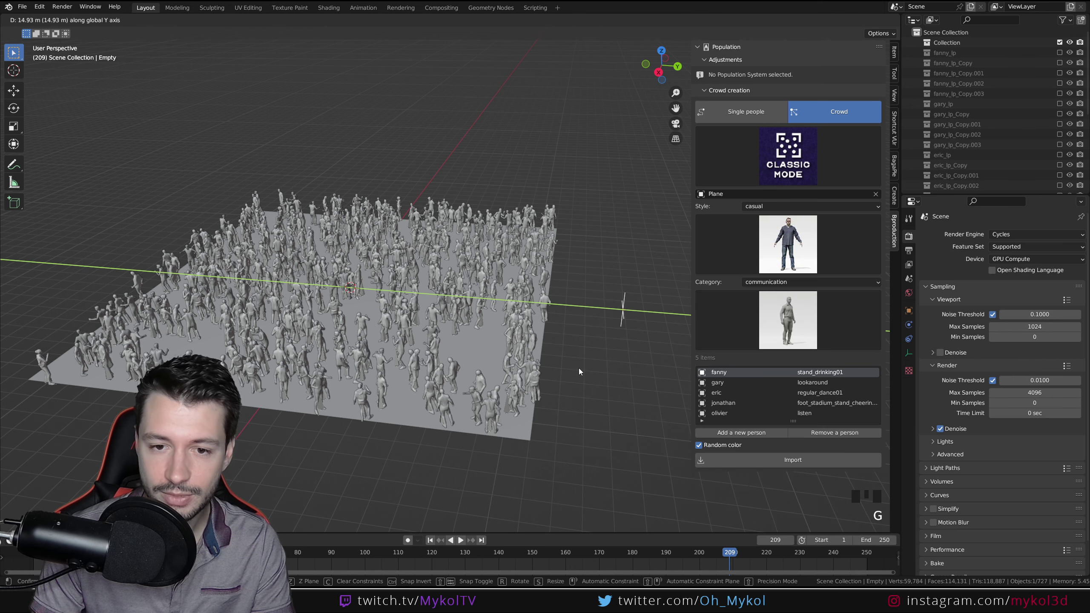
pyautogui.click(581, 365)
# Step: Try a random rotation of 0.64 on the crowd emitter and restore the value to 1
pyautogui.click(543, 297)
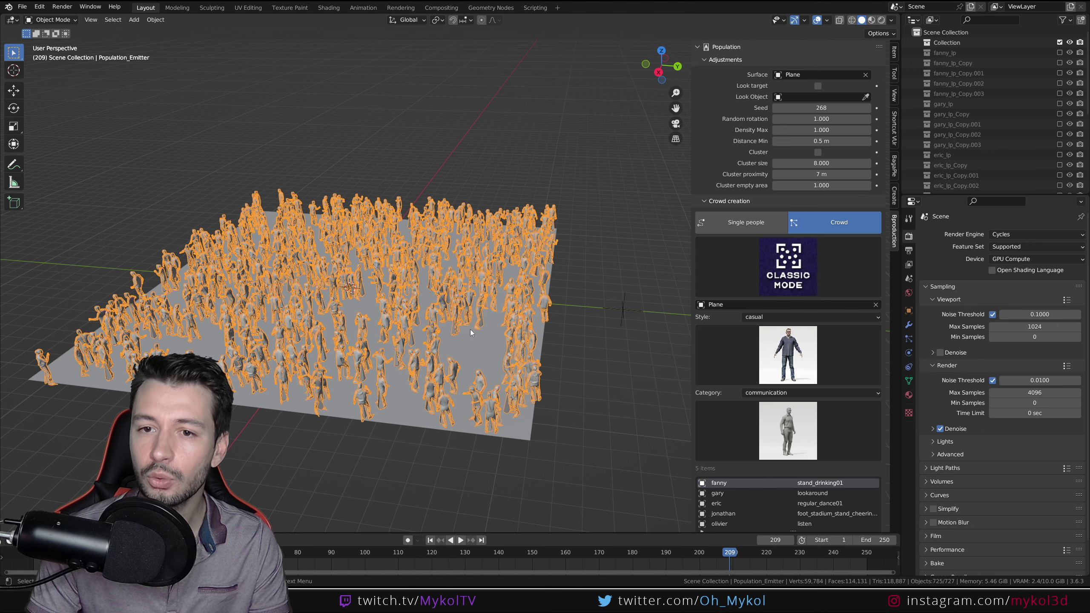
pyautogui.scroll(3, 472, 333)
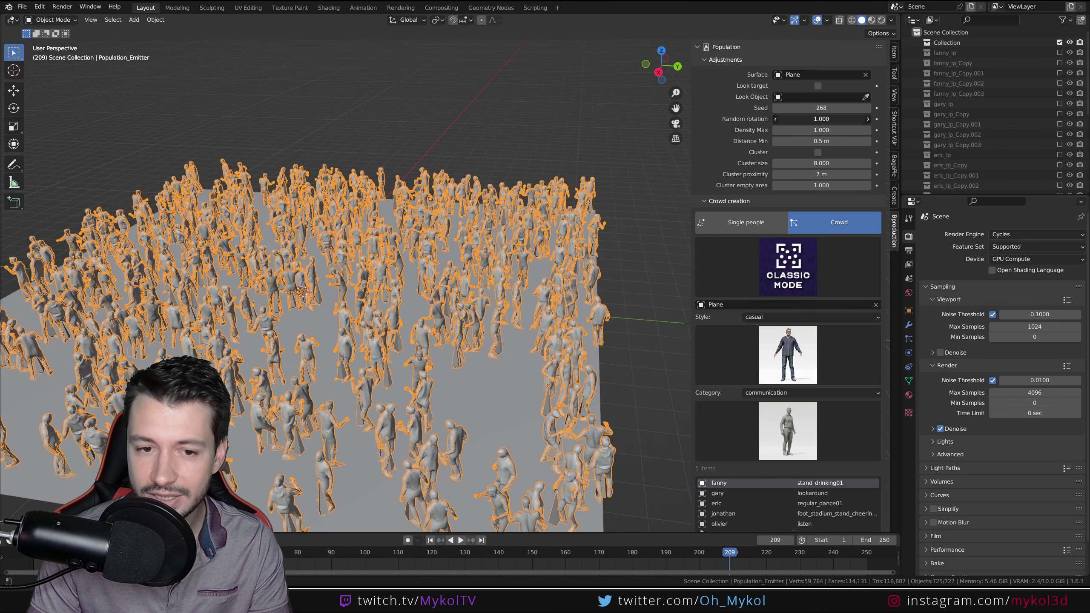
pyautogui.moveTo(822, 119)
pyautogui.mouseDown()
pyautogui.moveTo(782, 119)
pyautogui.moveTo(814, 119)
pyautogui.mouseUp()
pyautogui.click(828, 121)
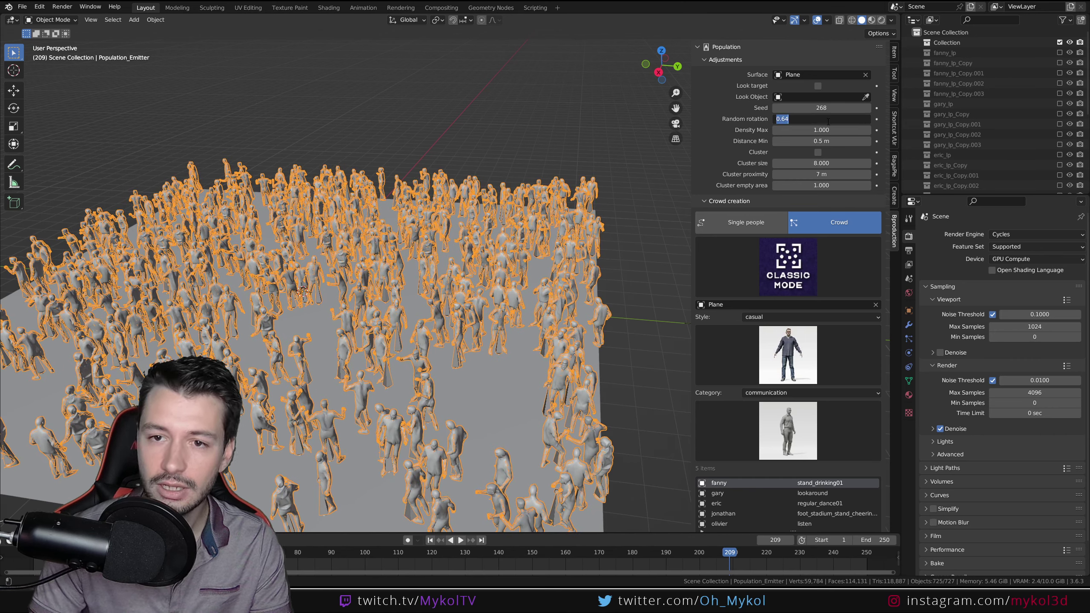
pyautogui.write('1')
pyautogui.press('Return')
# Step: Enable Look target for the crowd and pick the empty beside the plane as its Look Object
pyautogui.scroll(-3, 555, 251)
pyautogui.moveTo(555, 251); pyautogui.dragTo(445, 251, button='middle')
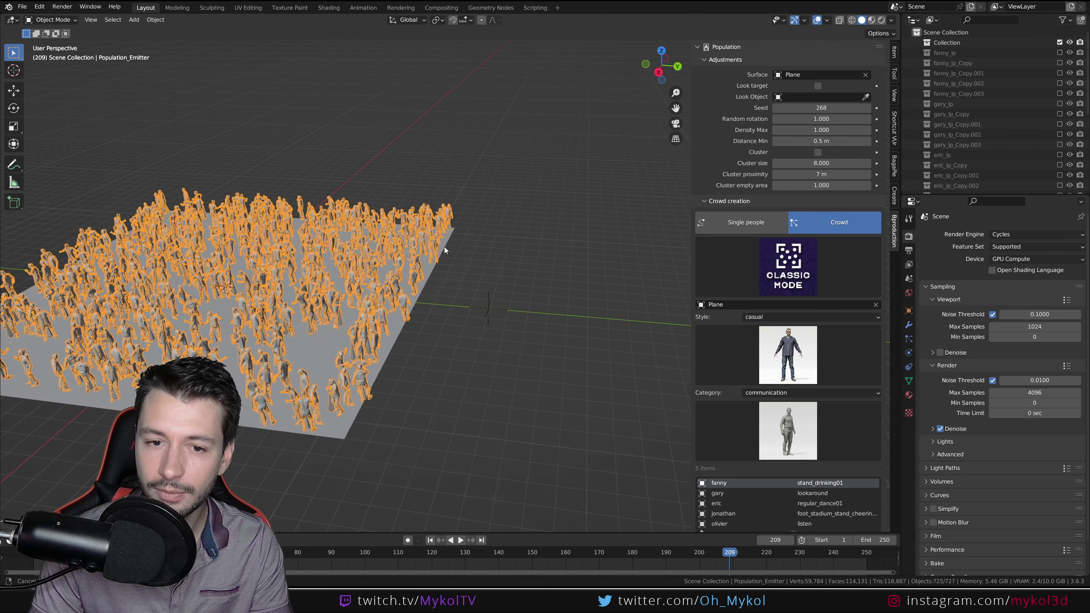
pyautogui.click(818, 86)
pyautogui.click(866, 97)
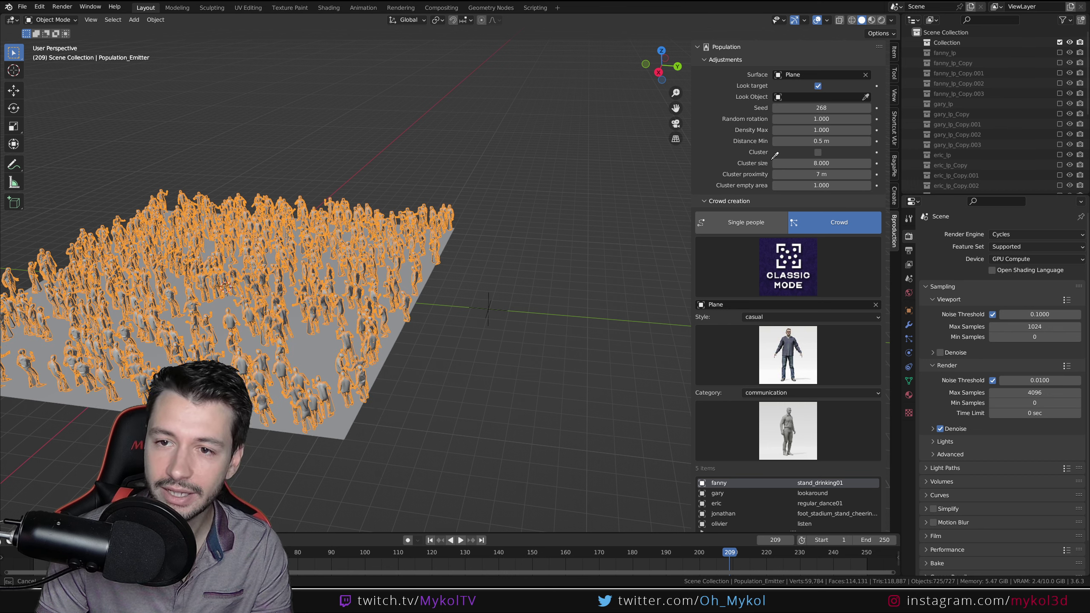
pyautogui.click(491, 303)
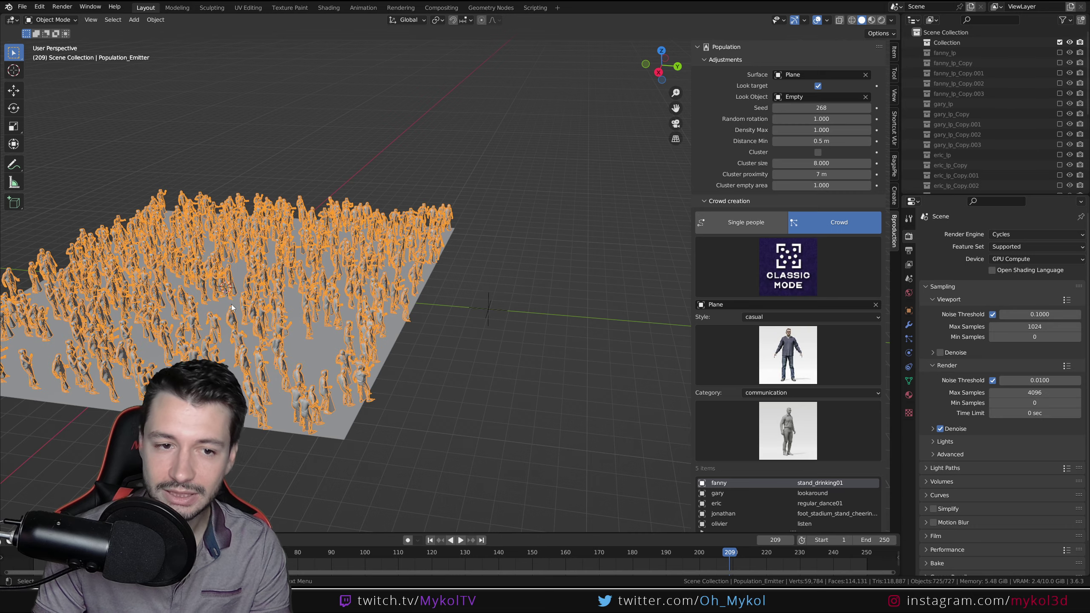
# Step: Try moving the empty around in front of the crowd to test the look target, and cancel the move
pyautogui.moveTo(232, 307); pyautogui.dragTo(177, 310, button='middle')
pyautogui.scroll(5, 276, 325)
pyautogui.keyDown('shift'); pyautogui.moveTo(283, 330); pyautogui.dragTo(524, 435, button='middle'); pyautogui.keyUp('shift')
pyautogui.click(526, 420)
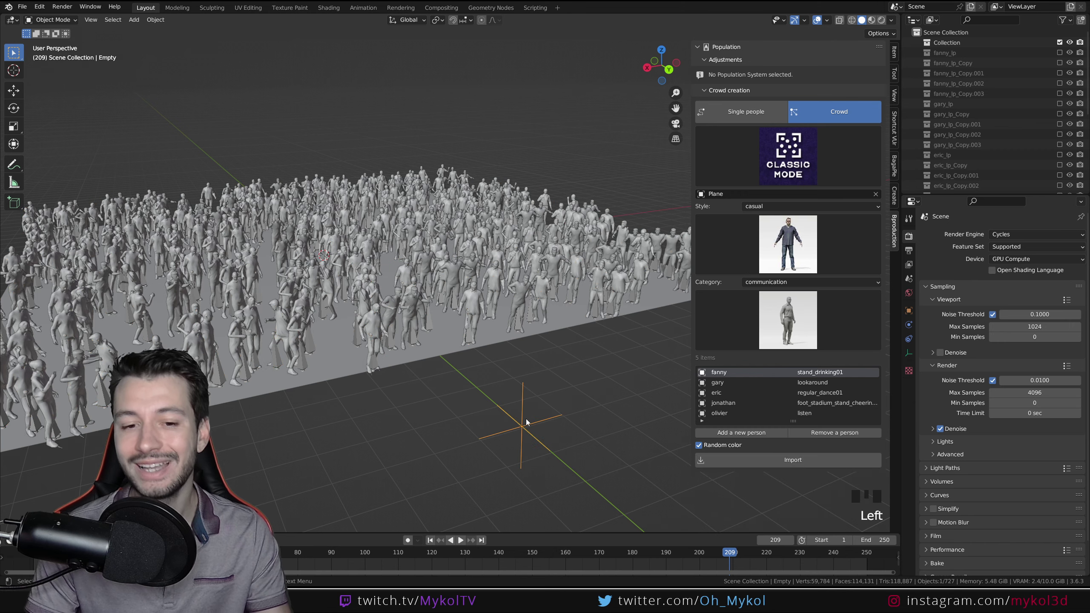
pyautogui.press('g')
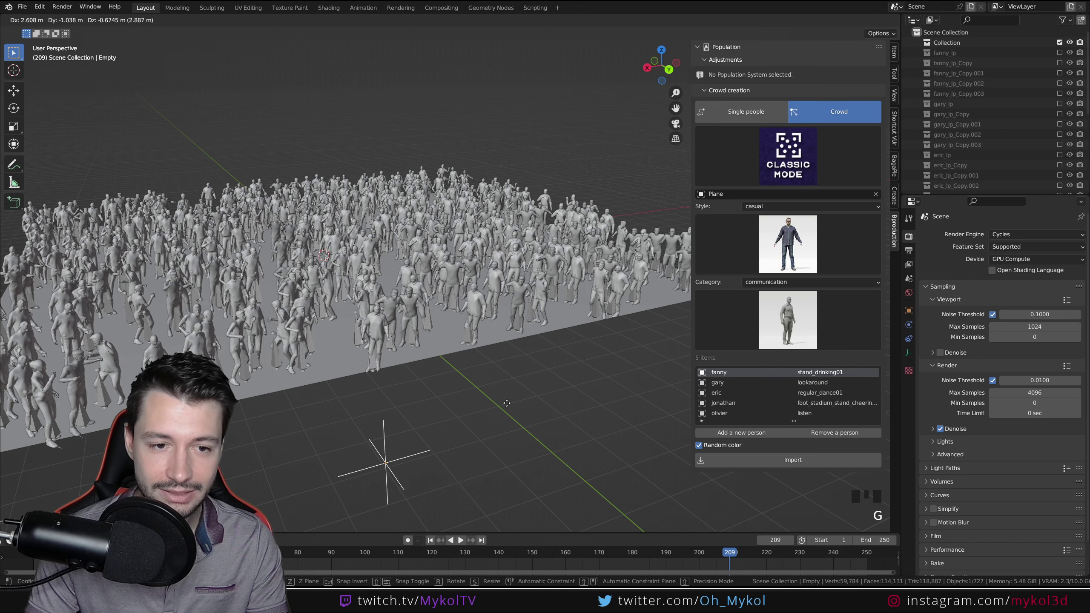
pyautogui.rightClick(608, 381)
# Step: Play the animation to watch the crowd with the look target enabled, and stop the playback
pyautogui.press('space')
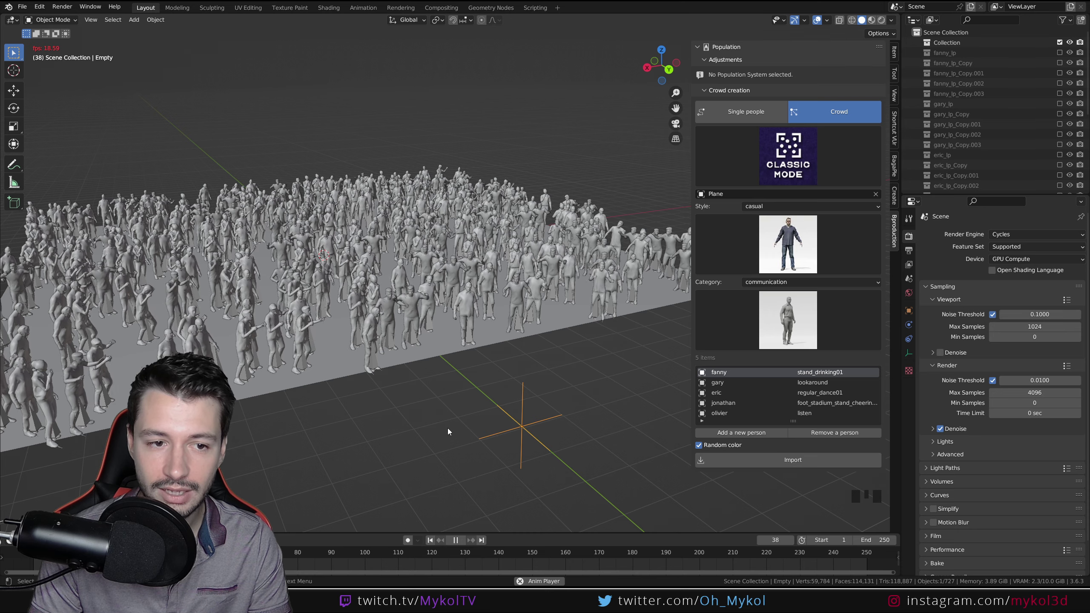
pyautogui.press('space')
pyautogui.press('Left')
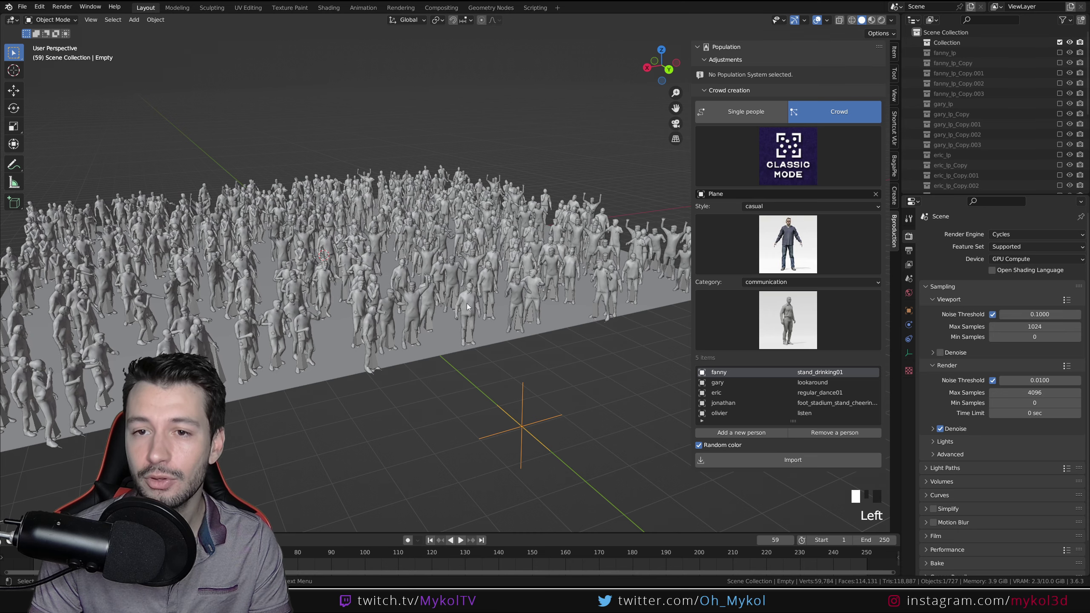
# Step: Reselect the crowd emitter to access its Population adjustments
pyautogui.click(467, 303)
pyautogui.moveTo(392, 378); pyautogui.dragTo(451, 344, button='middle')
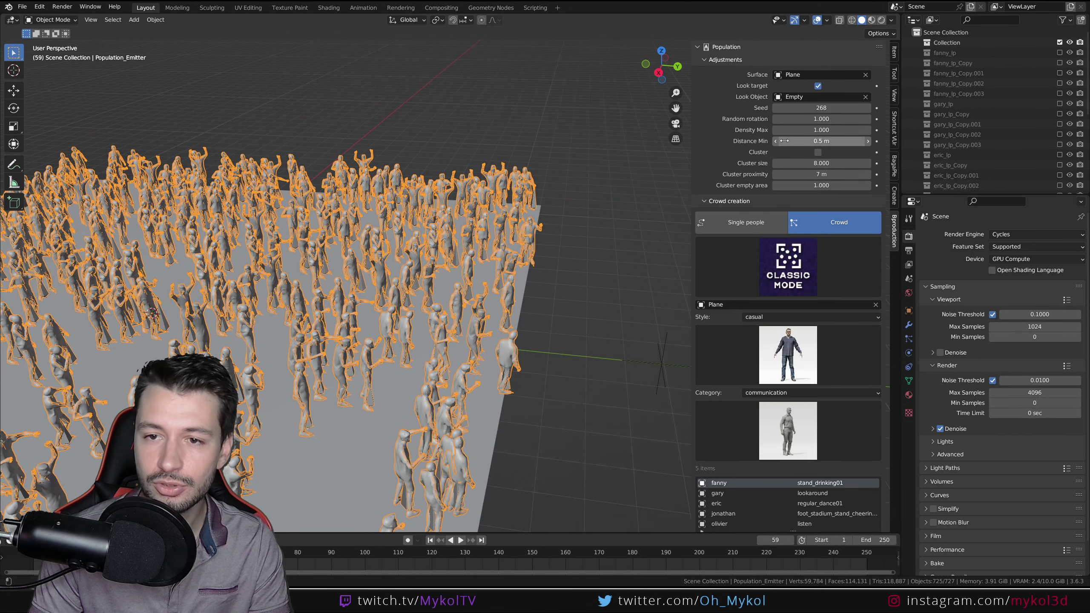
# Step: Change the crowd's distribution by raising its seed to 271
pyautogui.click(868, 108)
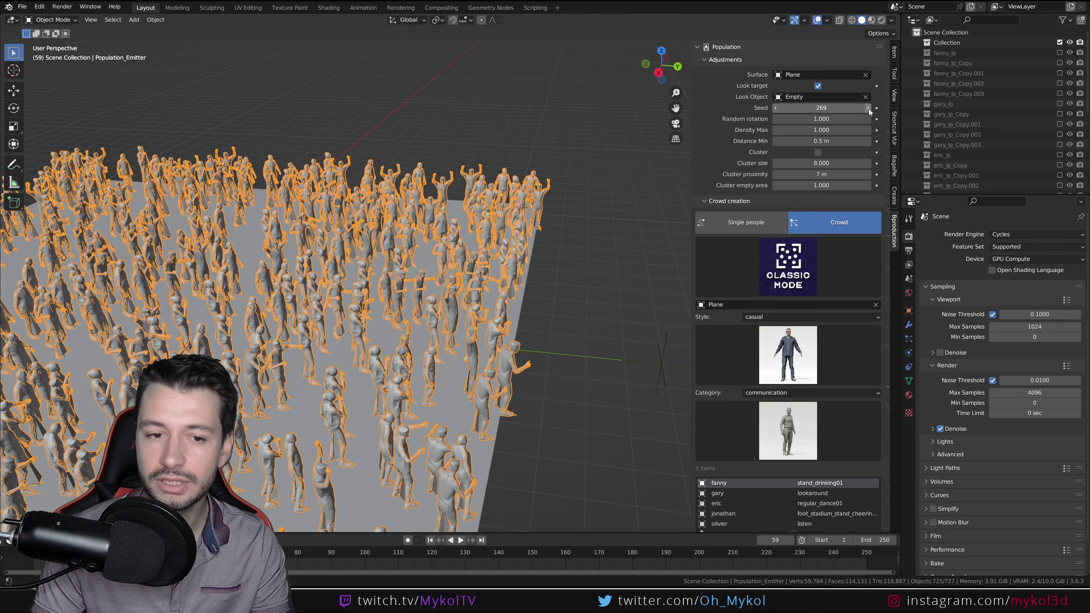
pyautogui.click(868, 107)
pyautogui.click(868, 108)
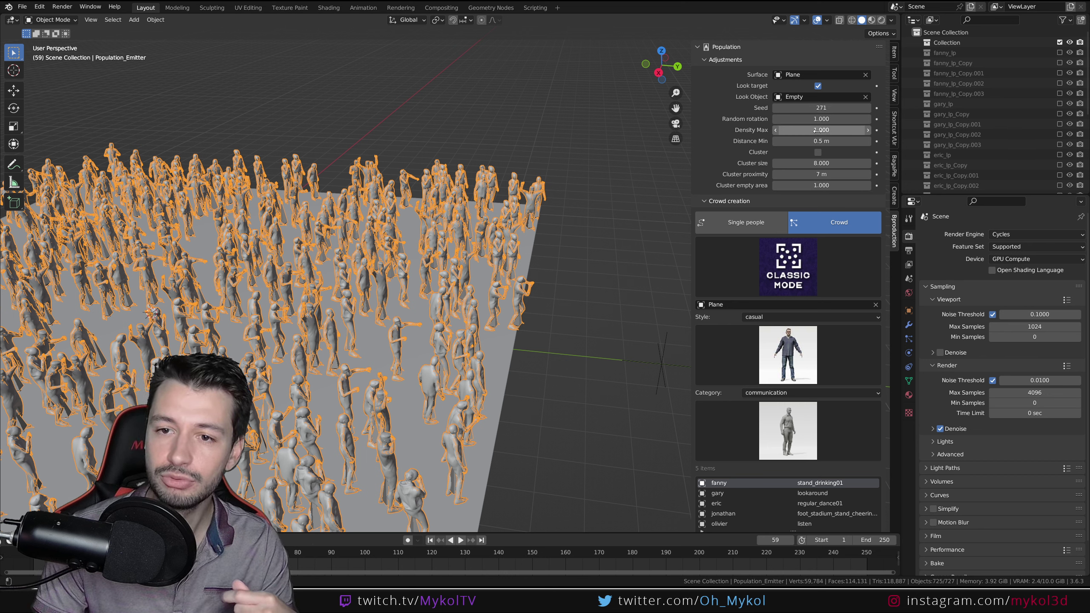
# Step: Set the crowd's maximum density to 0.46 and its minimum distance to 0.25 m
pyautogui.moveTo(820, 130); pyautogui.dragTo(793, 130)
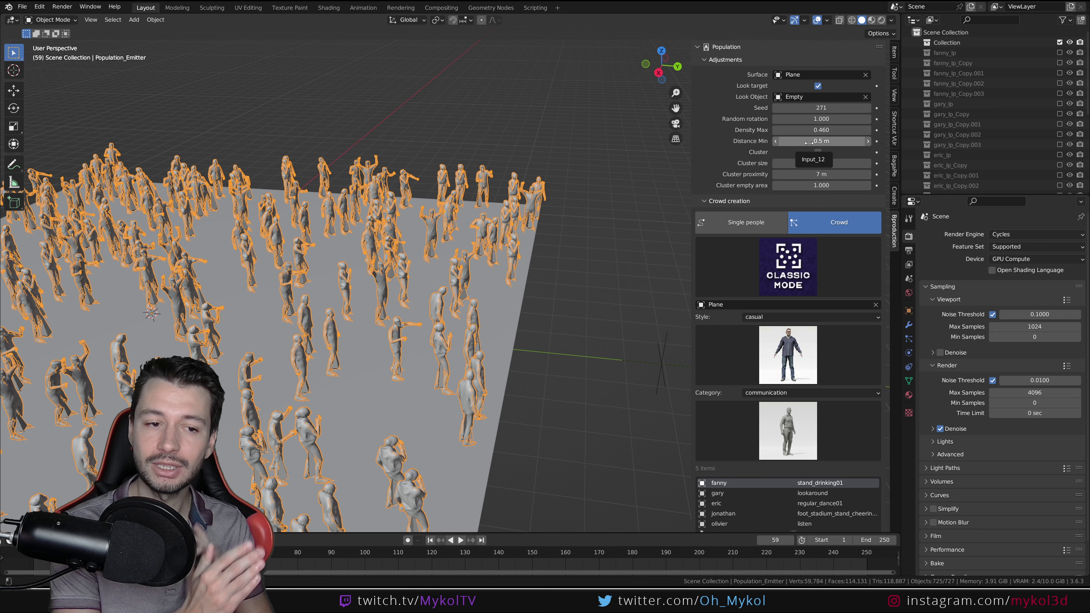
pyautogui.moveTo(809, 142)
pyautogui.mouseDown()
pyautogui.moveTo(835, 143)
pyautogui.moveTo(795, 143)
pyautogui.mouseUp()
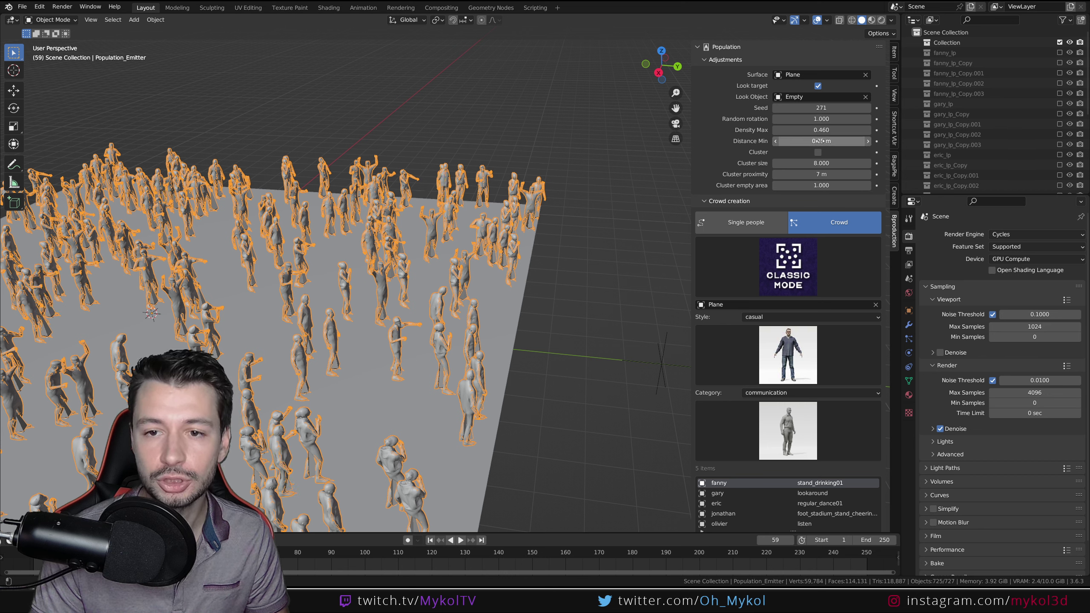
pyautogui.moveTo(818, 143); pyautogui.dragTo(821, 142)
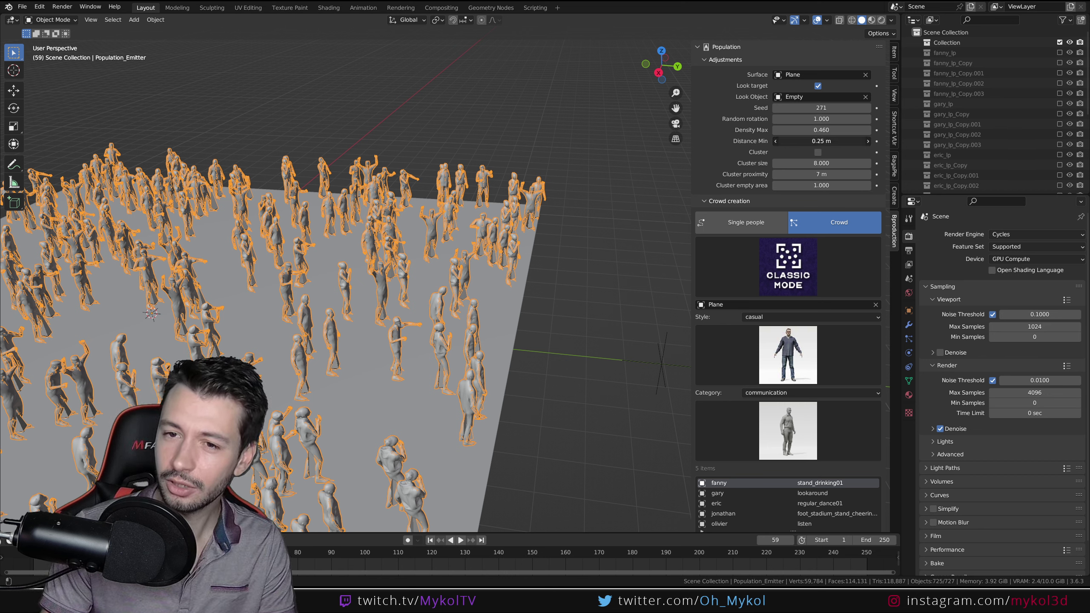
# Step: Enable clustering with size 9.17, proximity 6.43 m and empty area 1.01, using density 0.57 and minimum distance 0.31 m
pyautogui.click(818, 153)
pyautogui.scroll(-3, 608, 236)
pyautogui.moveTo(821, 164); pyautogui.dragTo(835, 185)
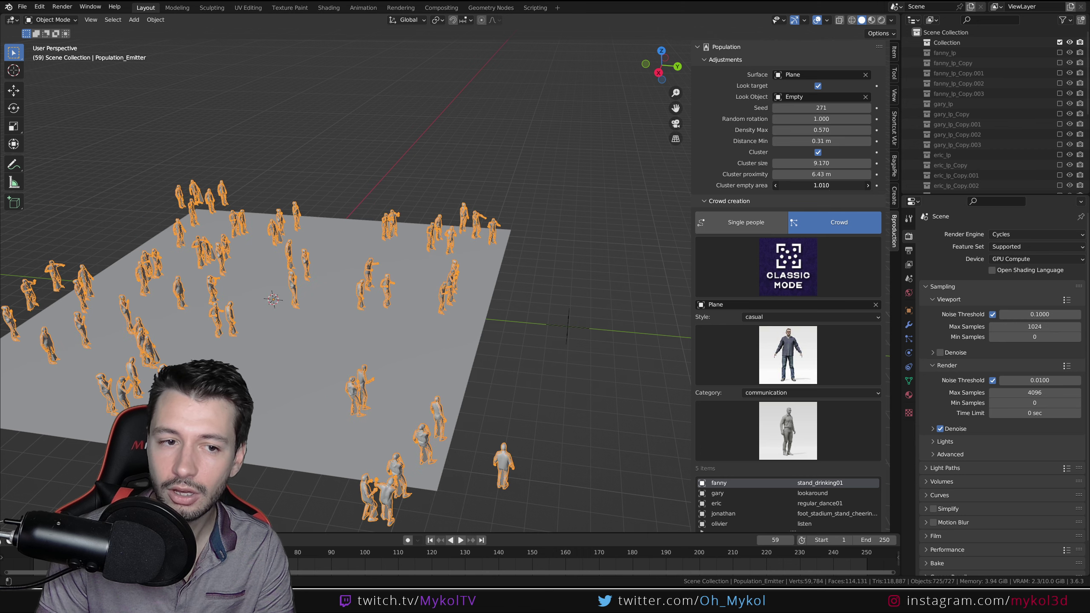
pyautogui.moveTo(351, 301); pyautogui.dragTo(408, 350, button='middle')
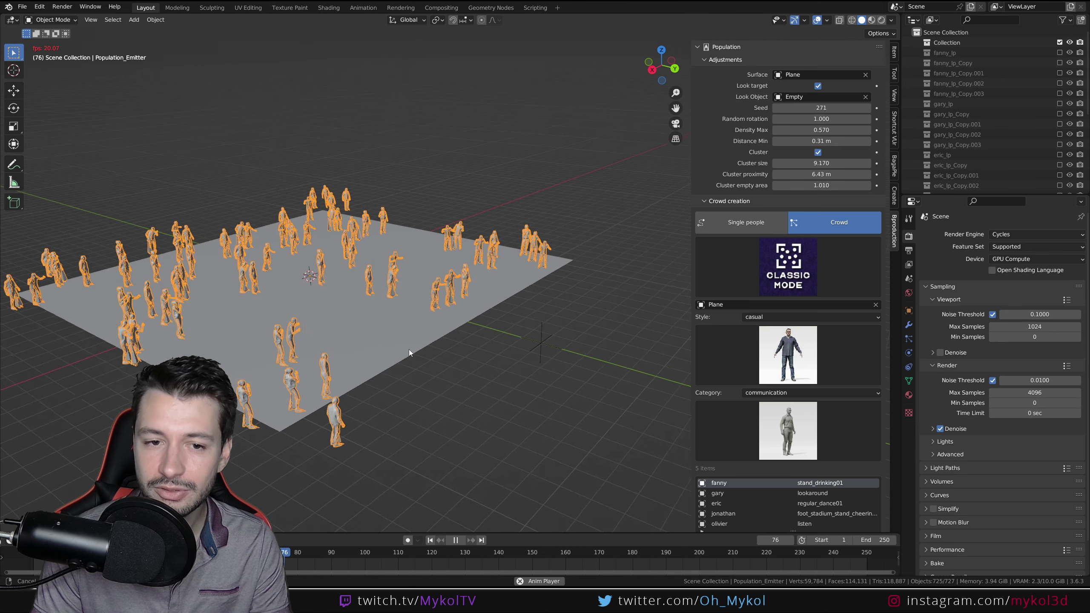
# Step: Delete all crowd collections together with the Empty, the Plane and the Population_Emitter from the scene
pyautogui.click(951, 104)
pyautogui.scroll(-7, 950, 104)
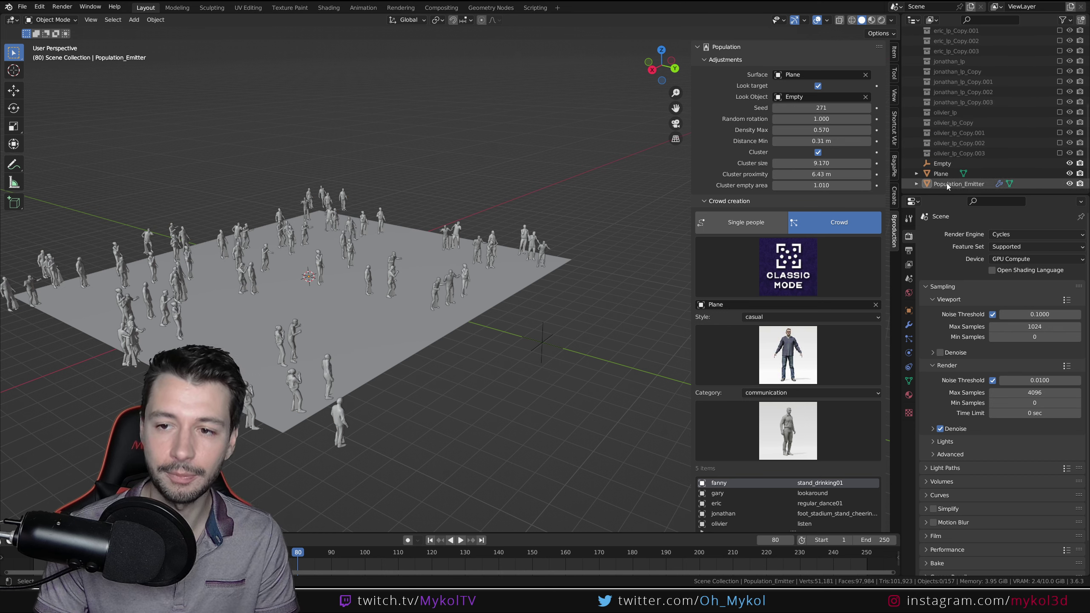
pyautogui.press('a')
pyautogui.rightClick(944, 112)
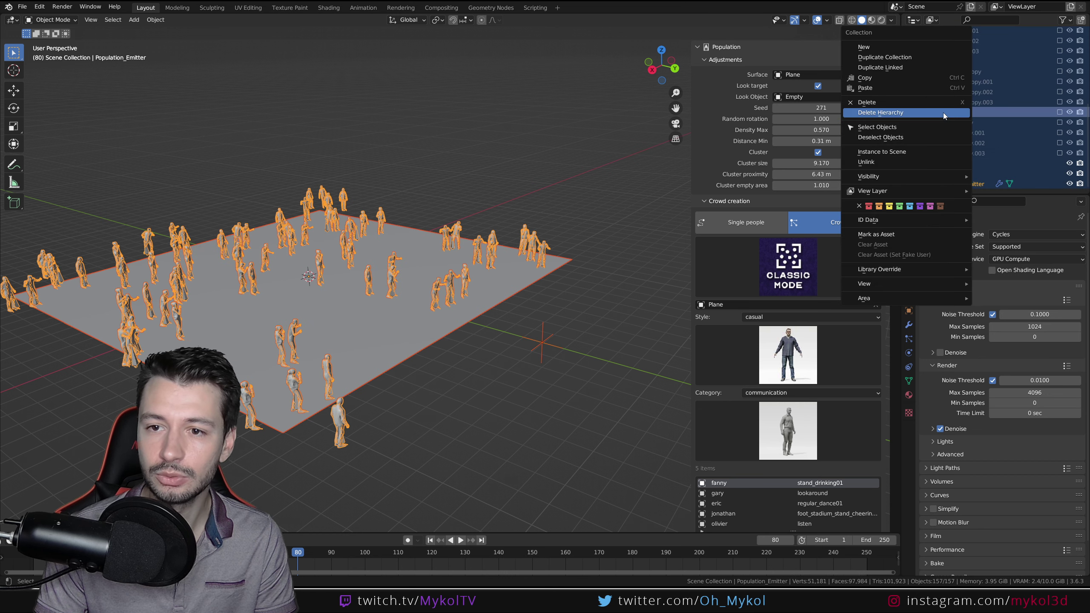
pyautogui.rightClick(944, 112)
# Step: Add a mesh plane at the world origin, scale it up by 8.5 and apply the scale
pyautogui.moveTo(364, 221); pyautogui.dragTo(396, 225, button='middle')
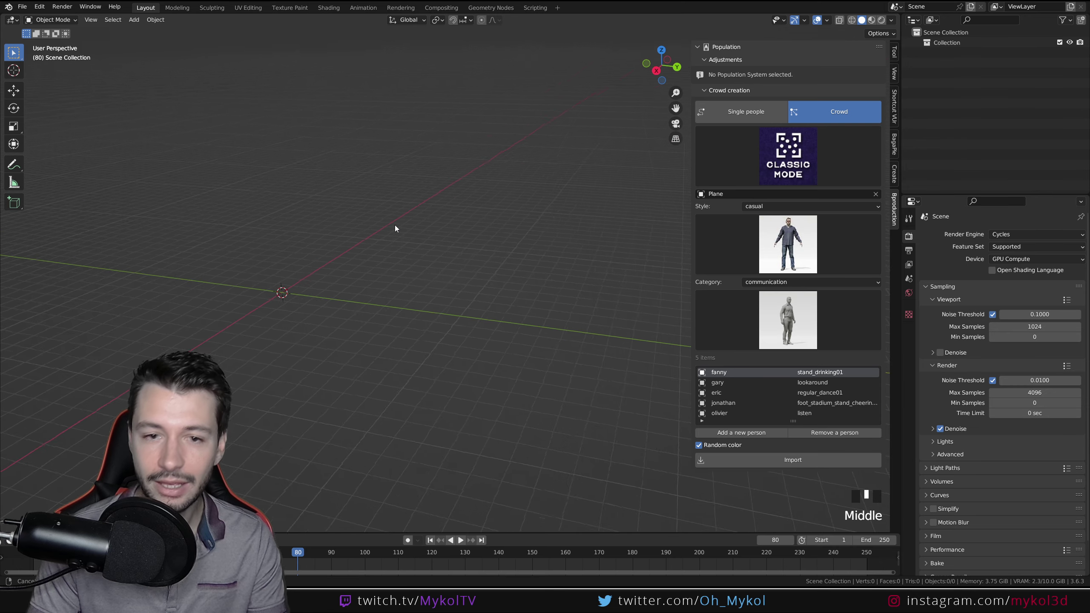
pyautogui.hotkey('shift', 'a')
pyautogui.moveTo(401, 124)
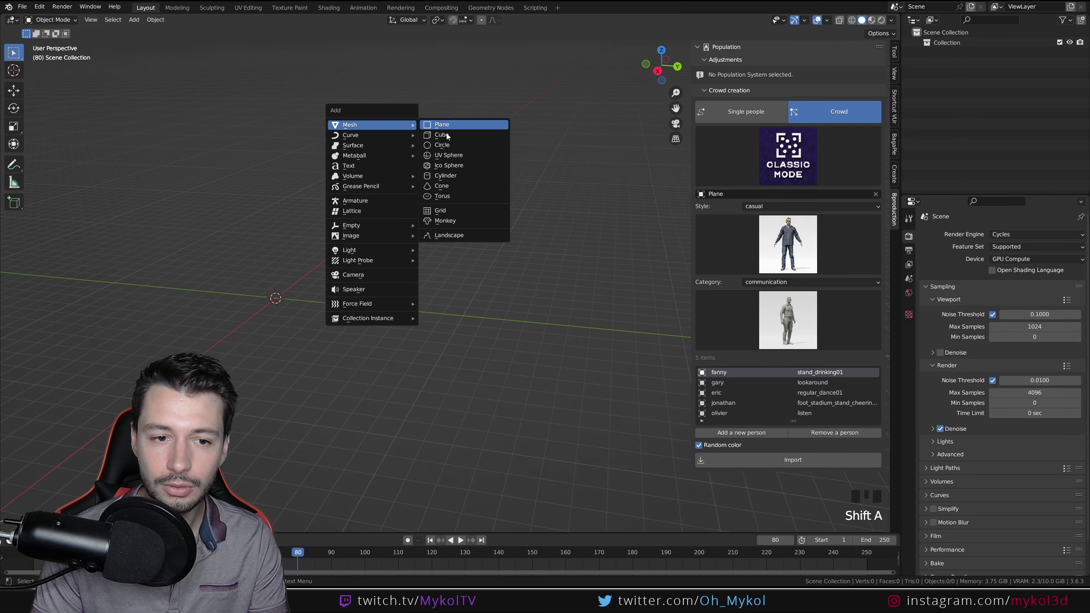
pyautogui.click(442, 124)
pyautogui.press('s')
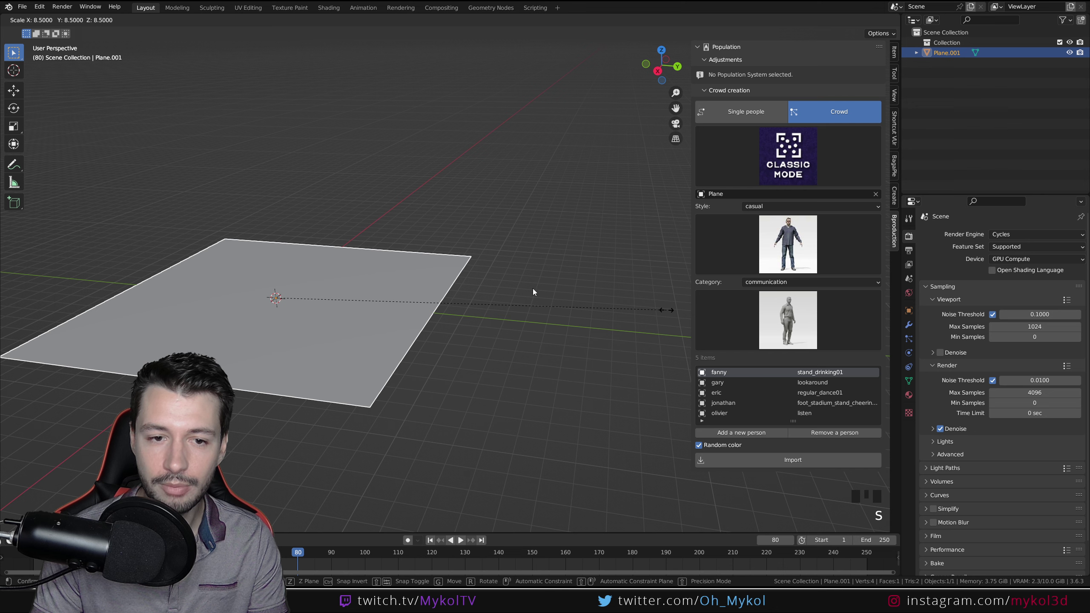
pyautogui.click(533, 288)
pyautogui.hotkey('ctrl', 'a')
# Step: Change the crowd creation type to Cluster Mode and import the crowd onto the plane
pyautogui.click(771, 164)
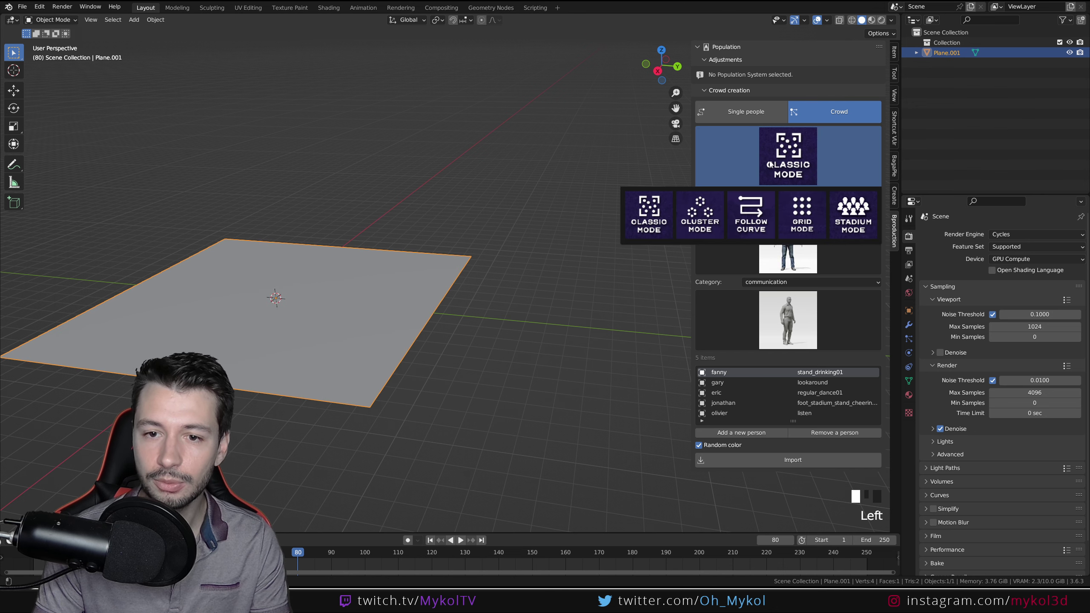
pyautogui.click(694, 213)
pyautogui.keyDown('shift'); pyautogui.moveTo(515, 275); pyautogui.dragTo(551, 287, button='middle'); pyautogui.keyUp('shift')
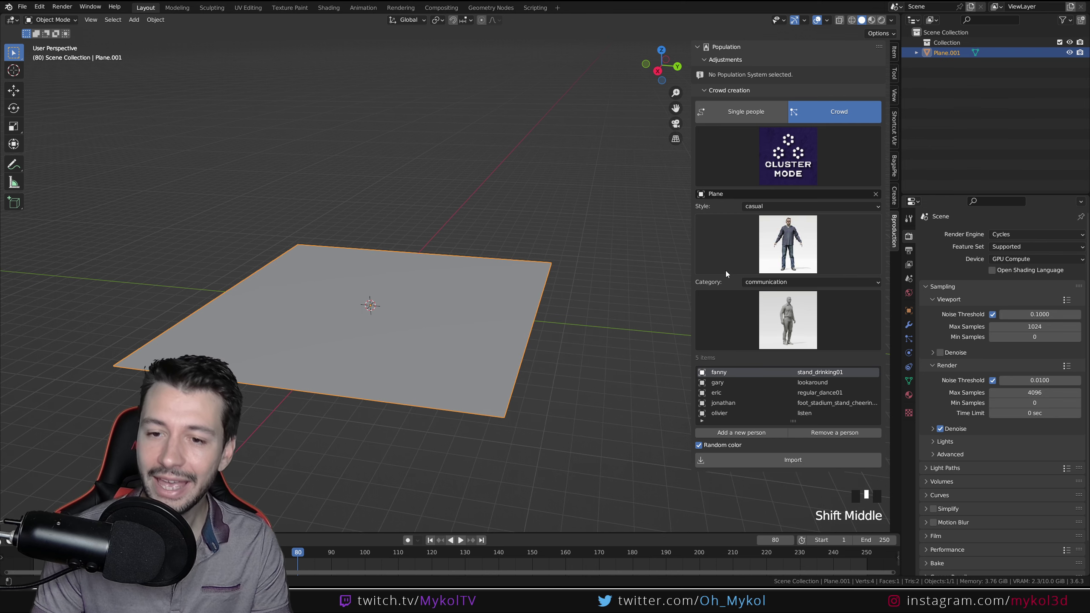
pyautogui.moveTo(515, 327); pyautogui.dragTo(516, 353, button='middle')
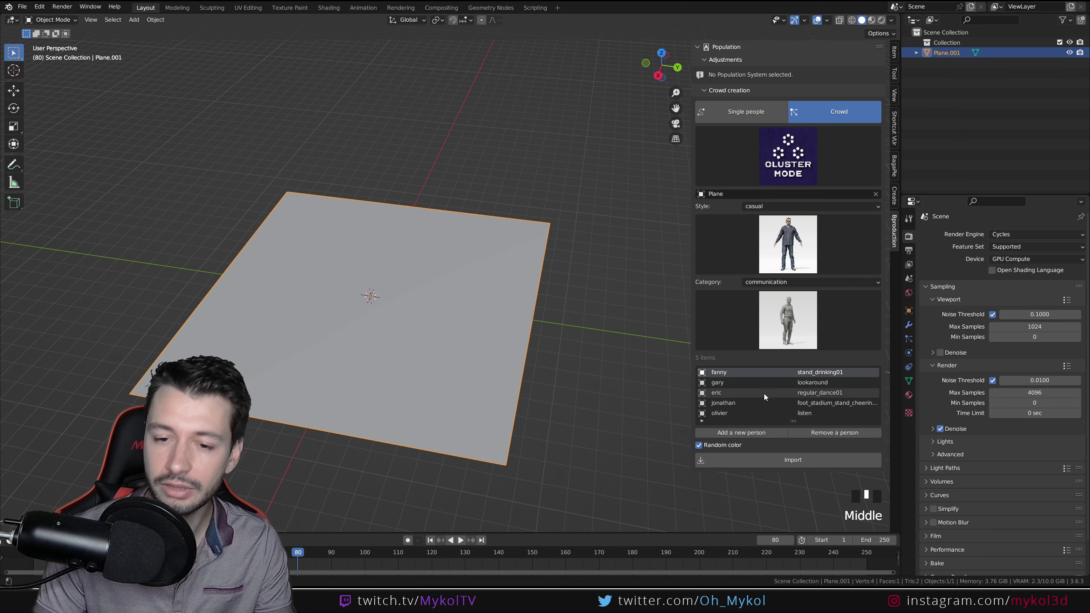
pyautogui.moveTo(457, 345); pyautogui.dragTo(464, 353, button='middle')
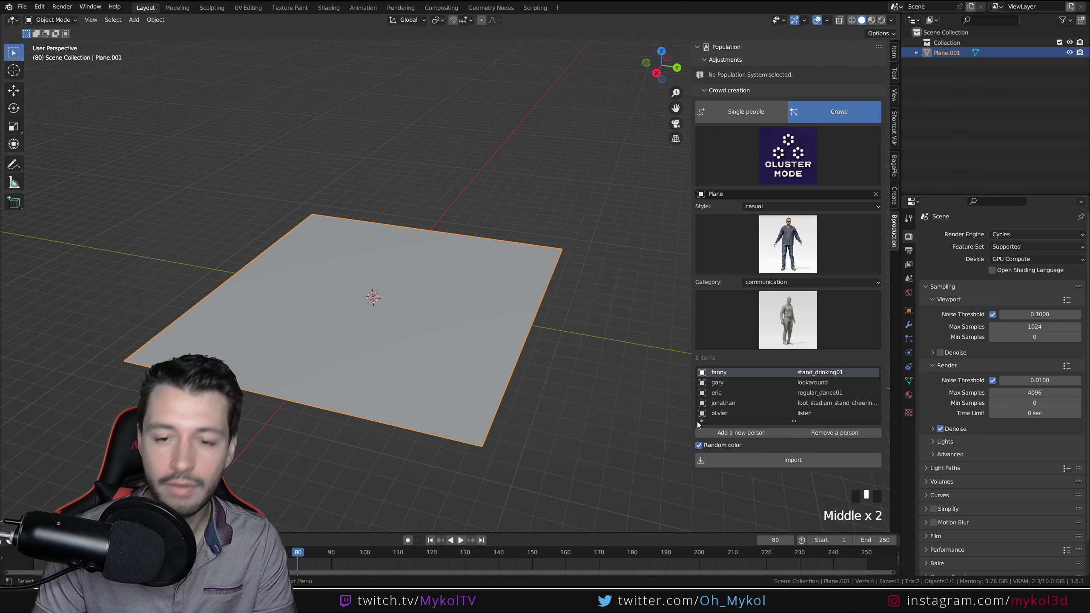
pyautogui.click(774, 463)
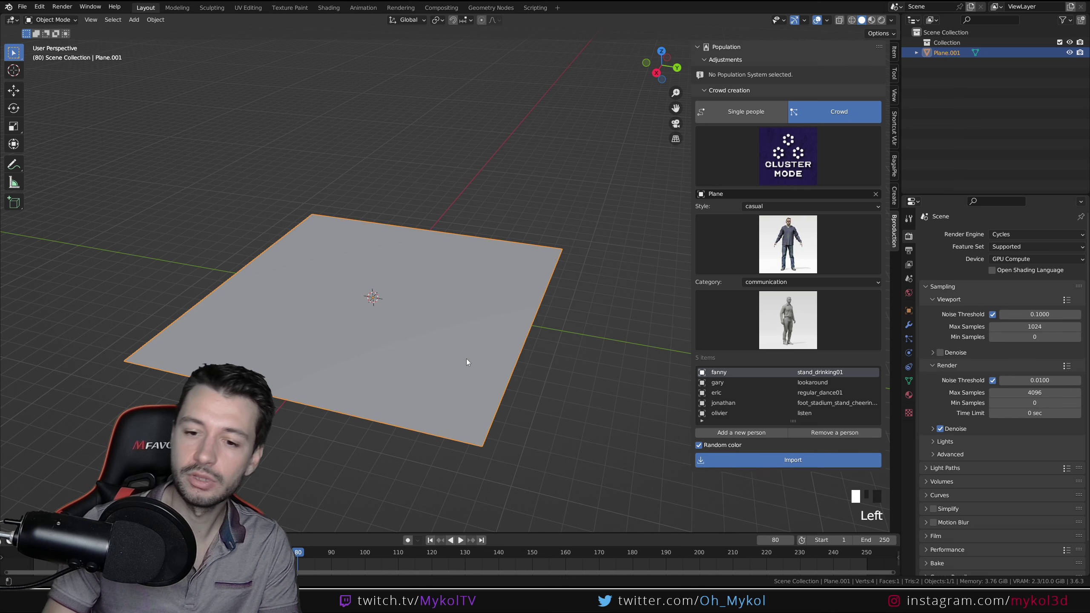
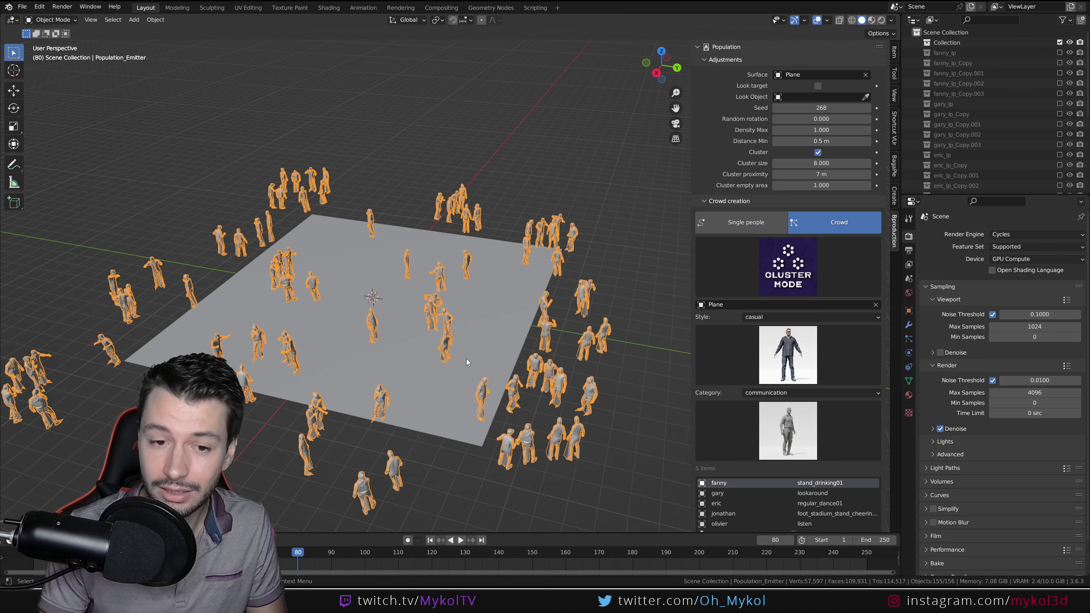
# Step: Enlarge the plane's mesh in Edit Mode by about 1.78 so it reaches under the outer crowd clusters
pyautogui.scroll(-3, 456, 382)
pyautogui.scroll(3, 474, 409)
pyautogui.moveTo(473, 417); pyautogui.dragTo(355, 195, button='middle')
pyautogui.click(462, 369)
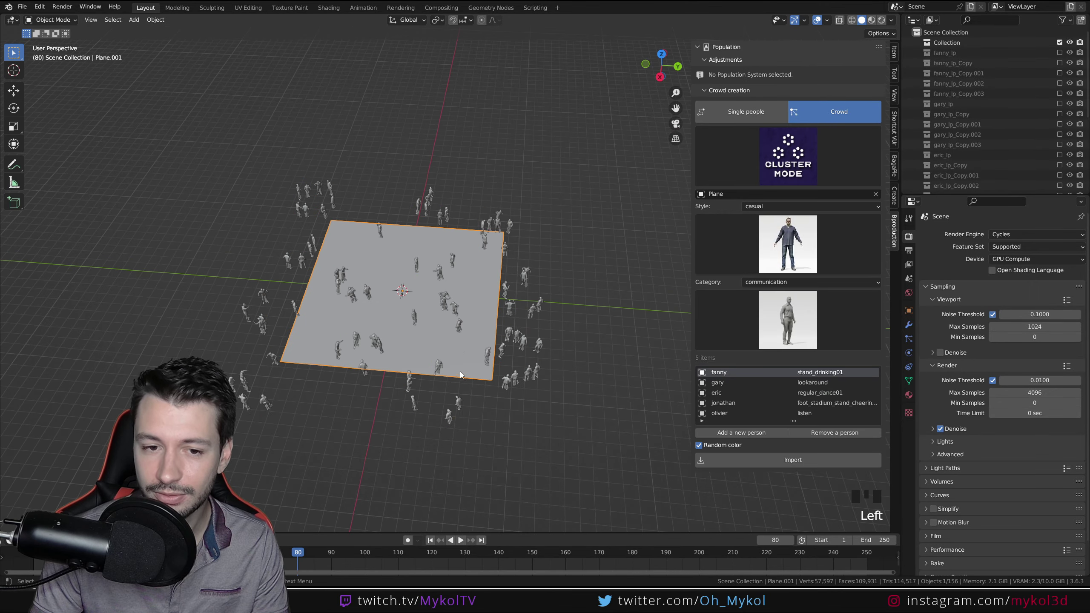
pyautogui.press('Tab')
pyautogui.press('s')
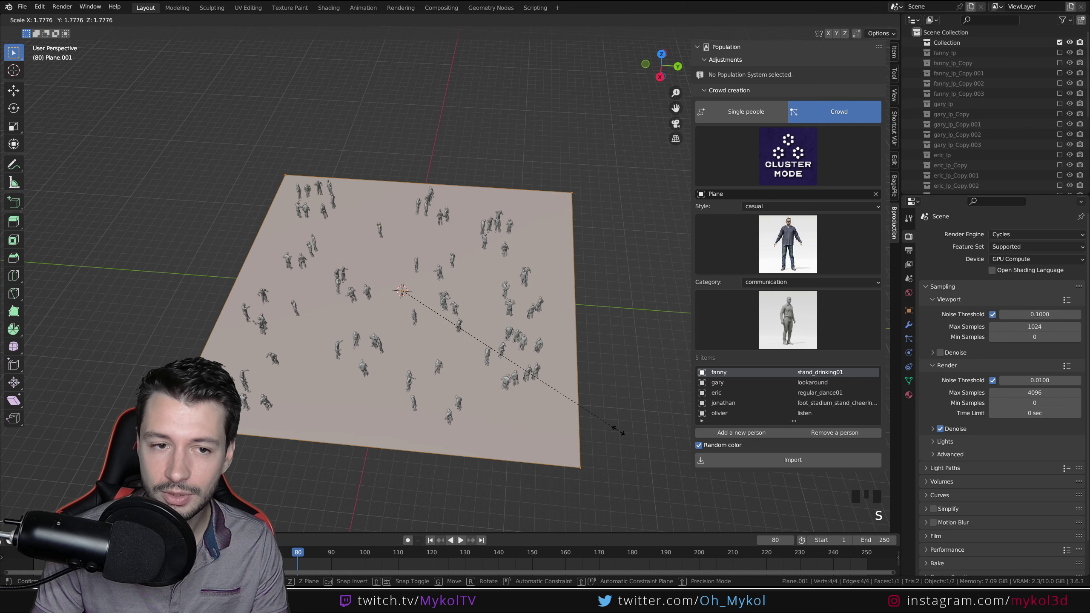
pyautogui.click(615, 428)
pyautogui.press('Tab')
# Step: Select the crowd and set its maximum density to 2.76, minimum distance to 0.59 m and cluster size to 6.9
pyautogui.moveTo(492, 395); pyautogui.dragTo(464, 438, button='middle')
pyautogui.scroll(2, 448, 393)
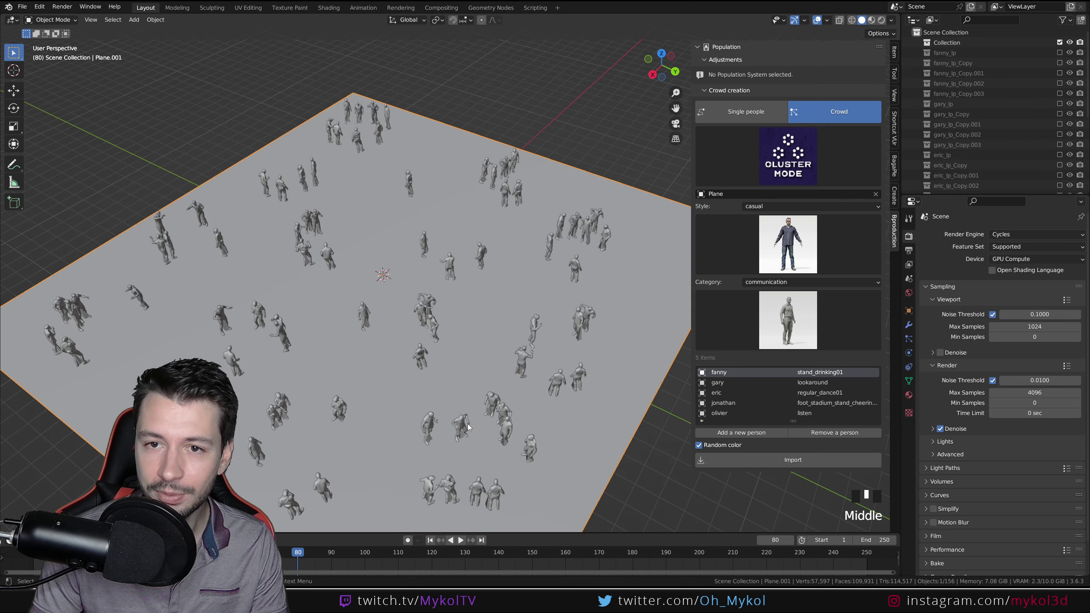
pyautogui.click(557, 379)
pyautogui.moveTo(494, 404); pyautogui.dragTo(438, 406, button='middle')
pyautogui.scroll(2, 438, 406)
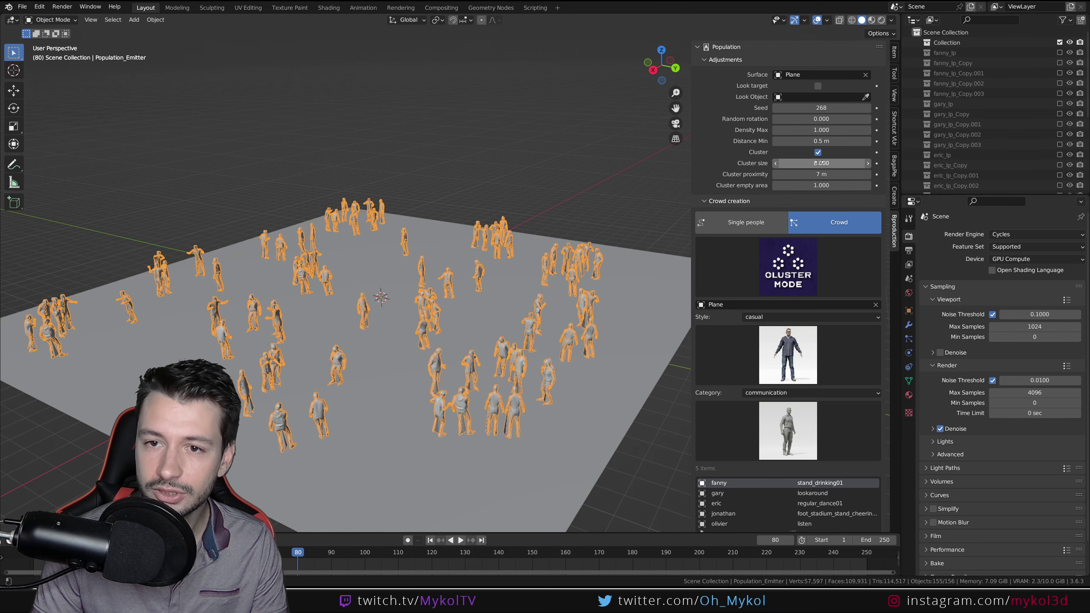
pyautogui.moveTo(528, 344); pyautogui.dragTo(543, 335, button='middle')
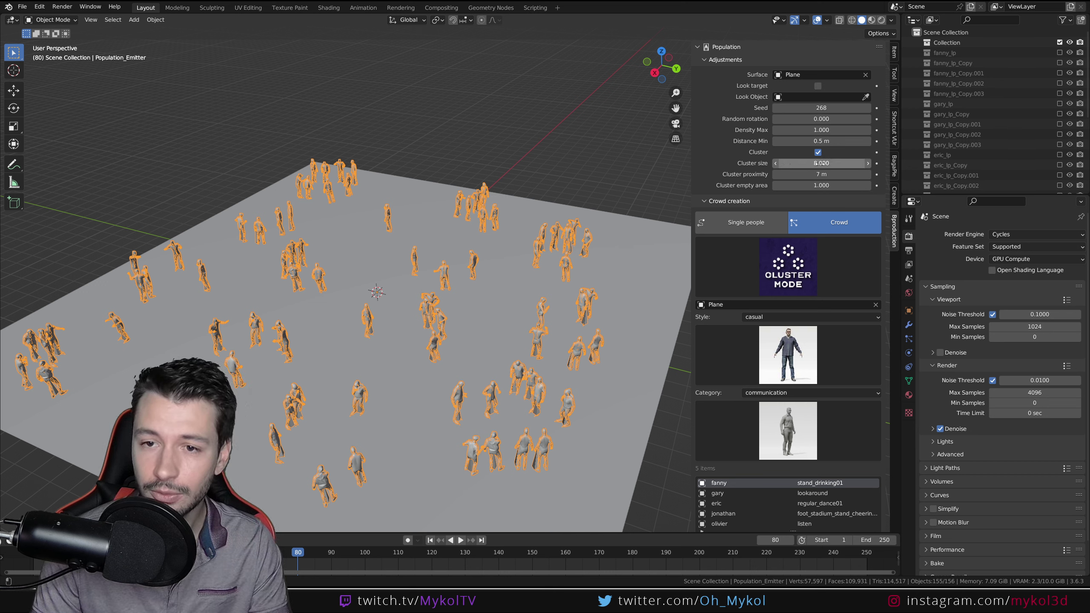
pyautogui.moveTo(820, 163); pyautogui.dragTo(800, 164)
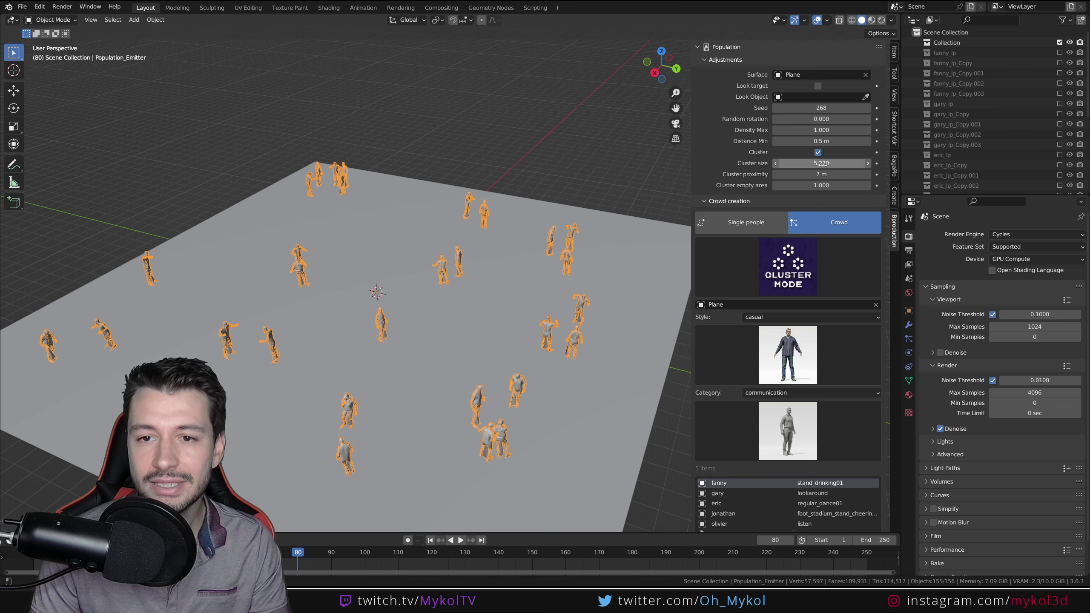
pyautogui.moveTo(829, 141); pyautogui.dragTo(877, 164)
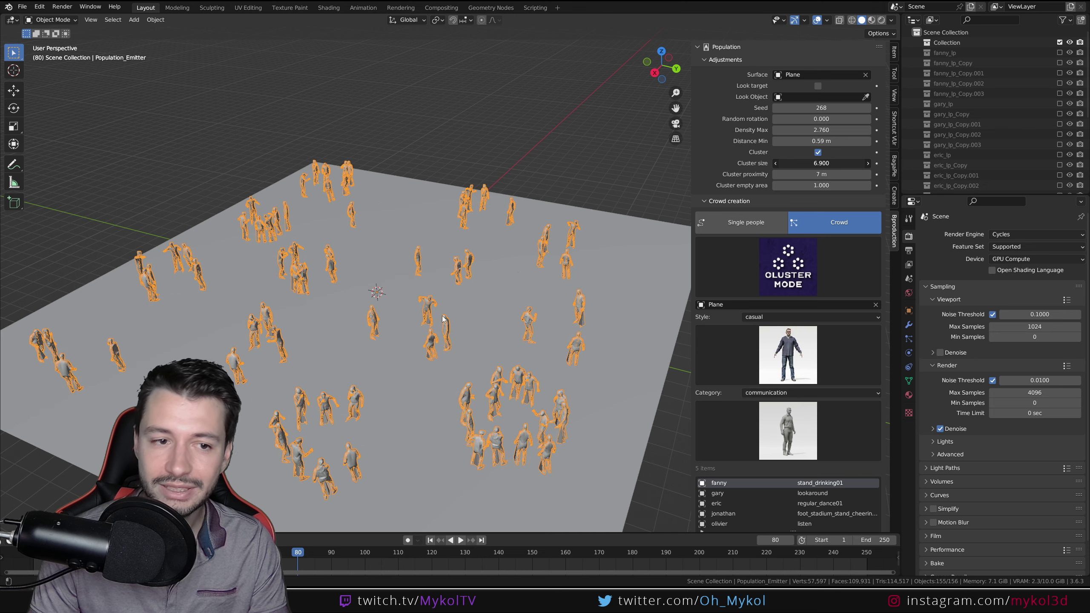
# Step: Set the crowd's cluster proximity to 7.4 m and its cluster empty area to 0.24
pyautogui.moveTo(520, 360); pyautogui.dragTo(496, 352, button='middle')
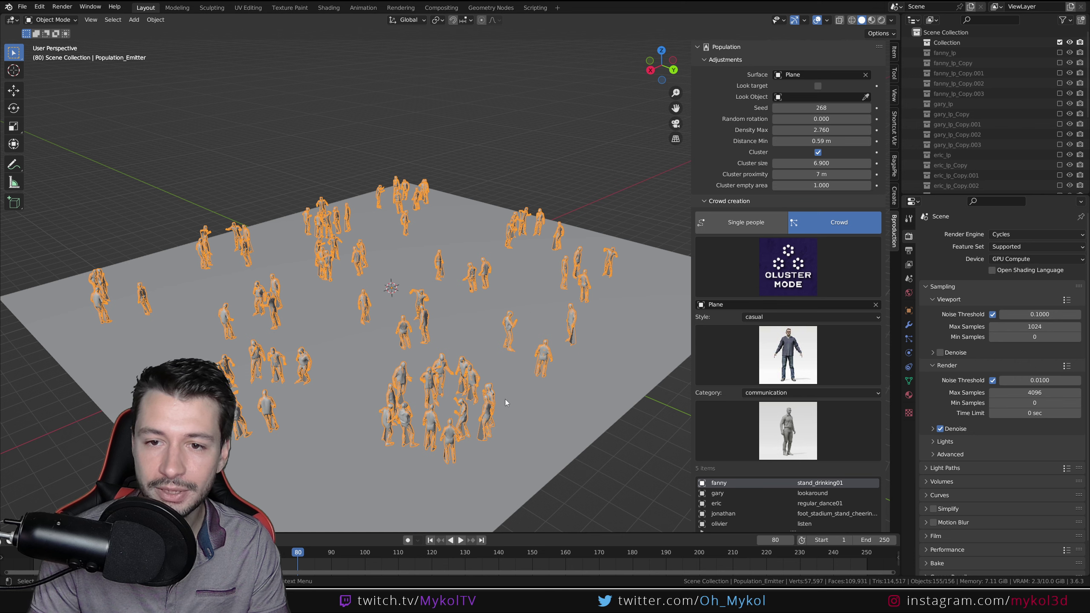
pyautogui.moveTo(807, 174)
pyautogui.mouseDown()
pyautogui.moveTo(787, 173)
pyautogui.moveTo(825, 174)
pyautogui.mouseUp()
pyautogui.moveTo(618, 241); pyautogui.dragTo(635, 255, button='middle')
pyautogui.moveTo(822, 186)
pyautogui.mouseDown()
pyautogui.moveTo(779, 186)
pyautogui.moveTo(842, 186)
pyautogui.moveTo(799, 186)
pyautogui.moveTo(811, 185)
pyautogui.mouseUp()
pyautogui.moveTo(348, 384); pyautogui.dragTo(458, 424, button='middle')
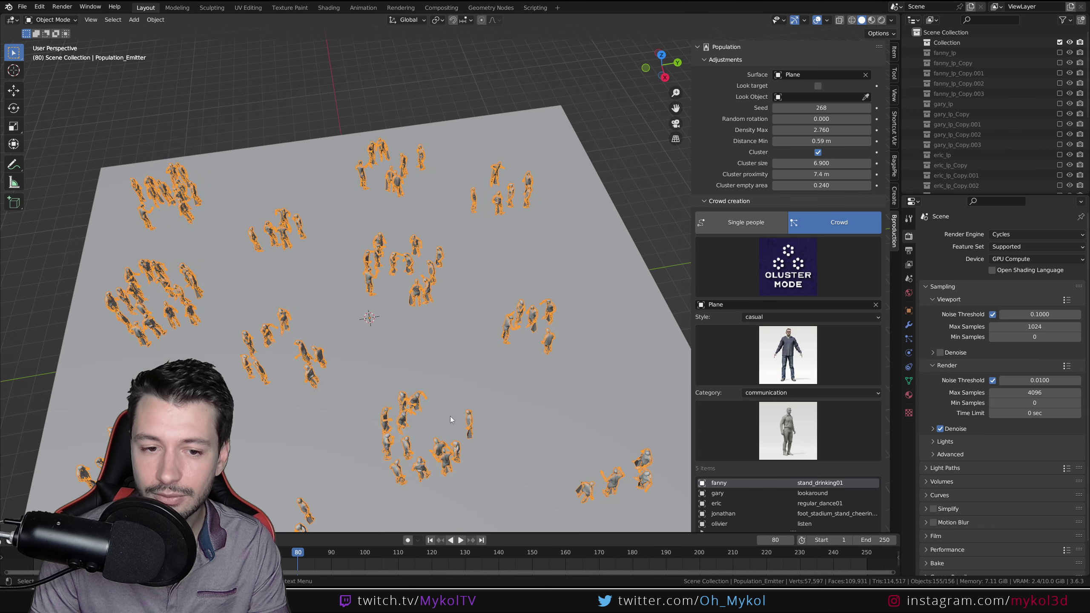
pyautogui.moveTo(395, 385); pyautogui.dragTo(380, 398, button='middle')
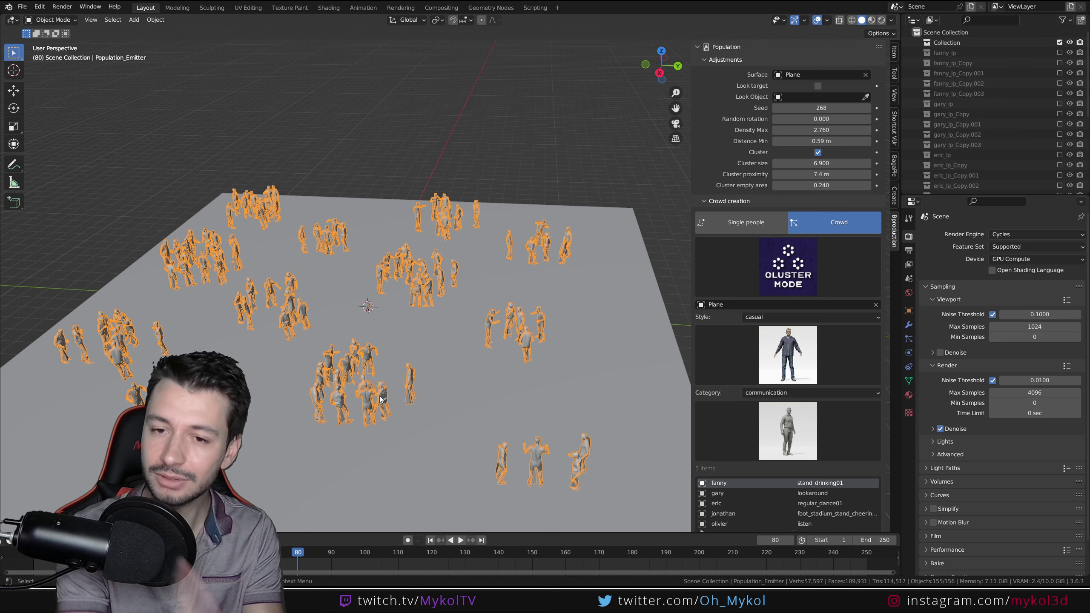
# Step: Set the cluster empty area to 1 to open up the middle of each group
pyautogui.click(834, 185)
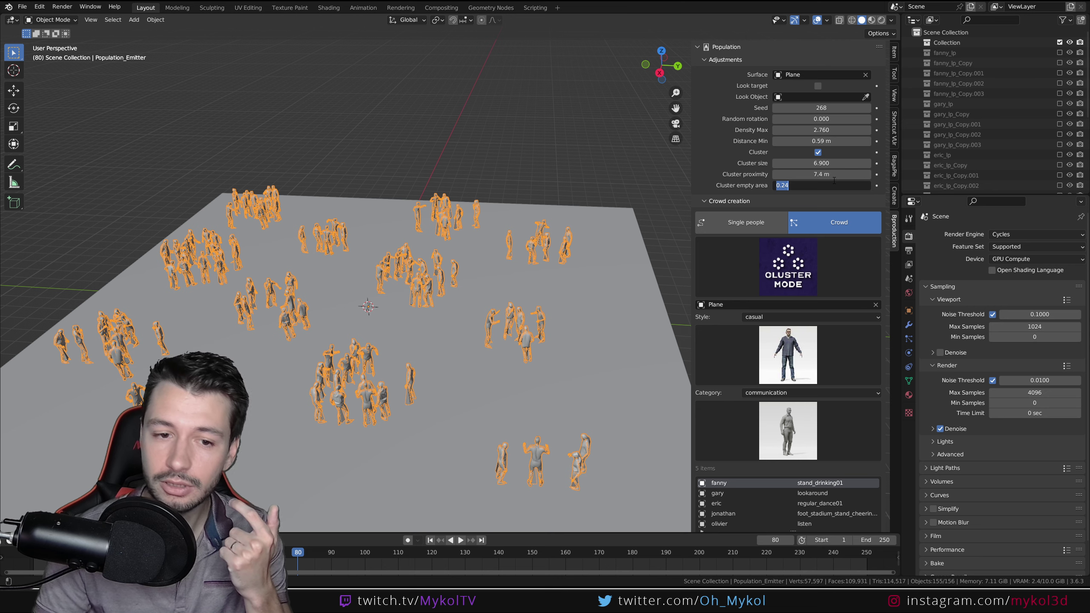
pyautogui.write('1')
pyautogui.press('Return')
pyautogui.moveTo(294, 429); pyautogui.dragTo(403, 420, button='middle')
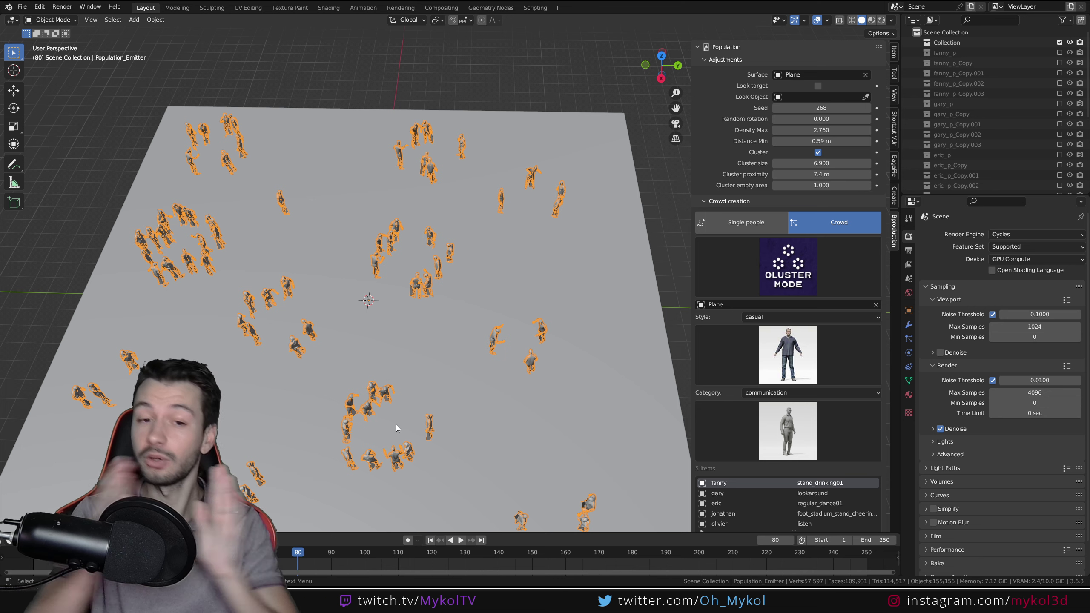
# Step: Play the crowd animation, preview it in rendered viewport shading, stop playback and return to solid shading
pyautogui.moveTo(397, 424); pyautogui.dragTo(389, 393, button='middle')
pyautogui.press('space')
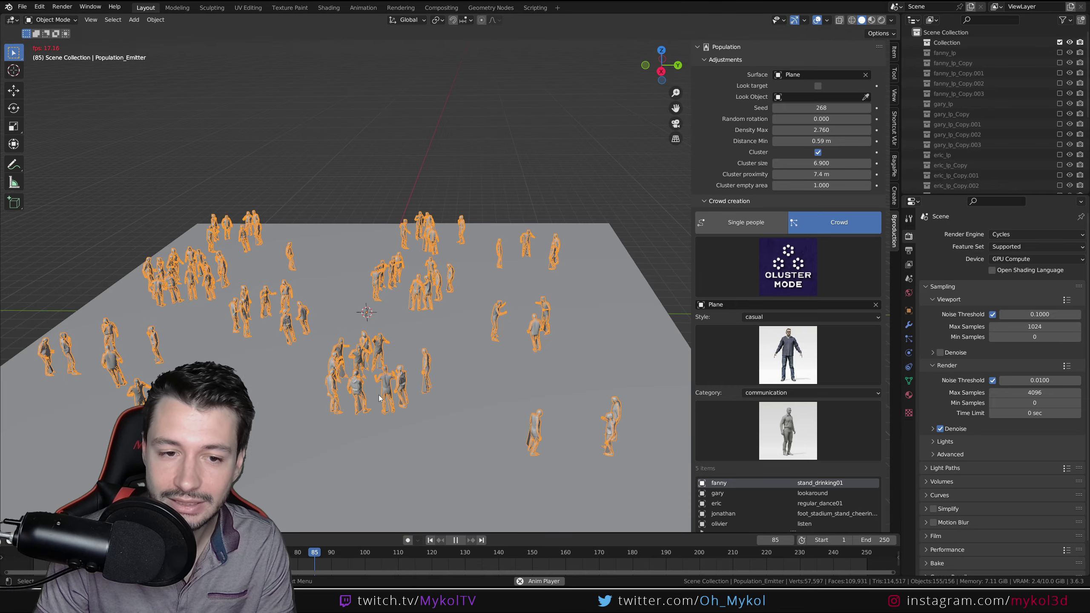
pyautogui.scroll(2, 388, 393)
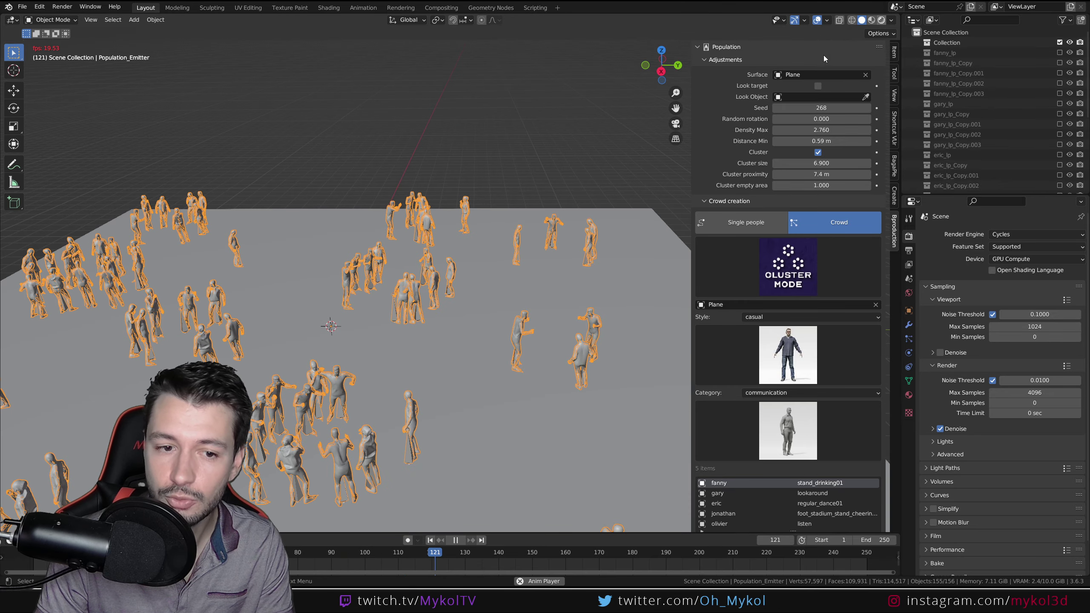
pyautogui.click(882, 20)
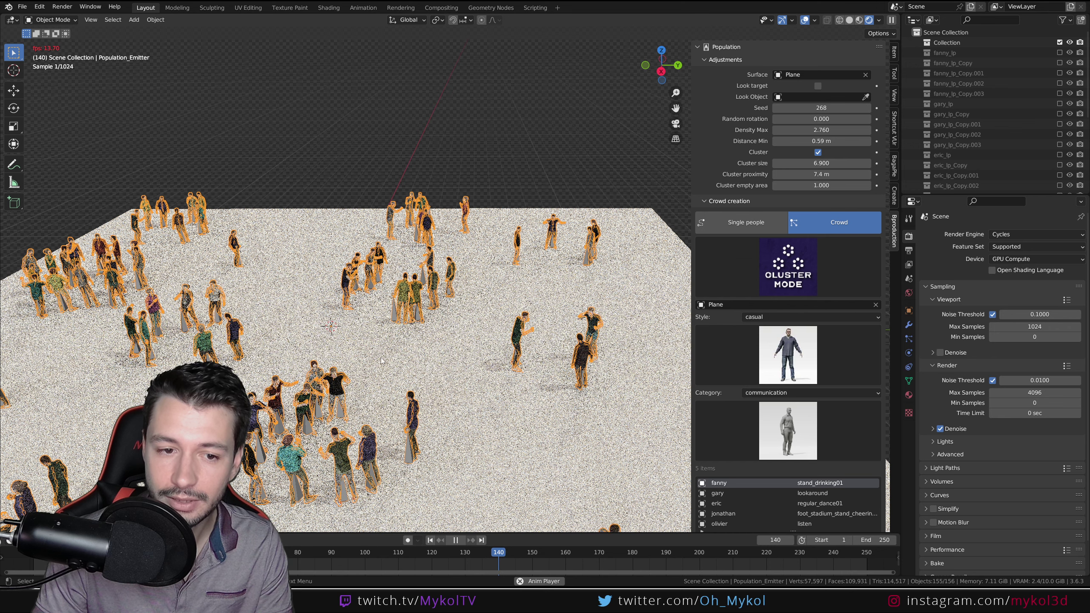
pyautogui.click(450, 374)
pyautogui.press('space')
pyautogui.moveTo(450, 375); pyautogui.dragTo(448, 361, button='middle')
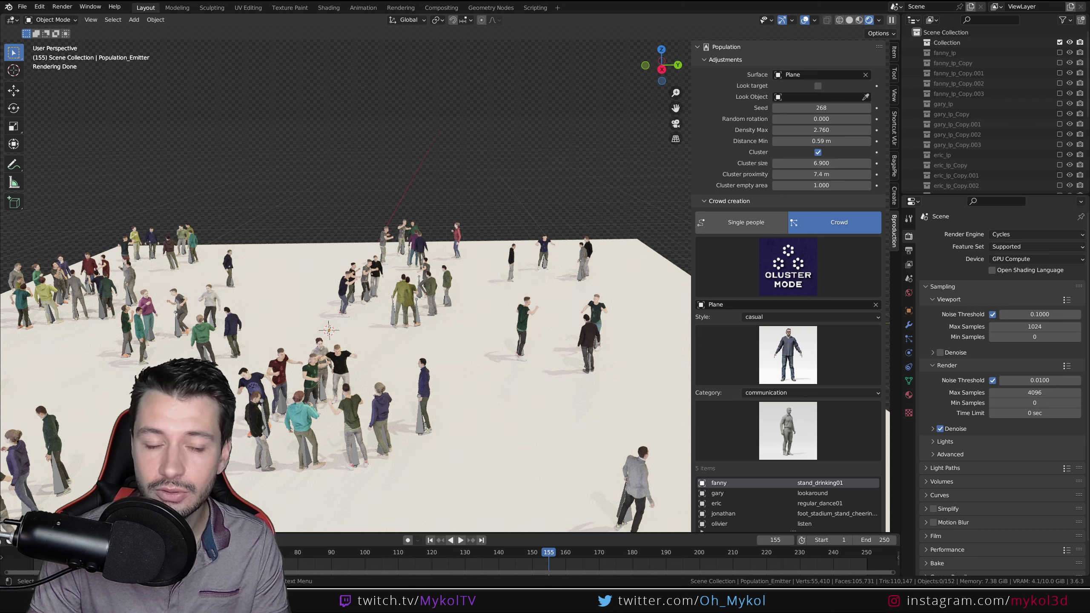
pyautogui.click(850, 20)
pyautogui.scroll(-5, 960, 51)
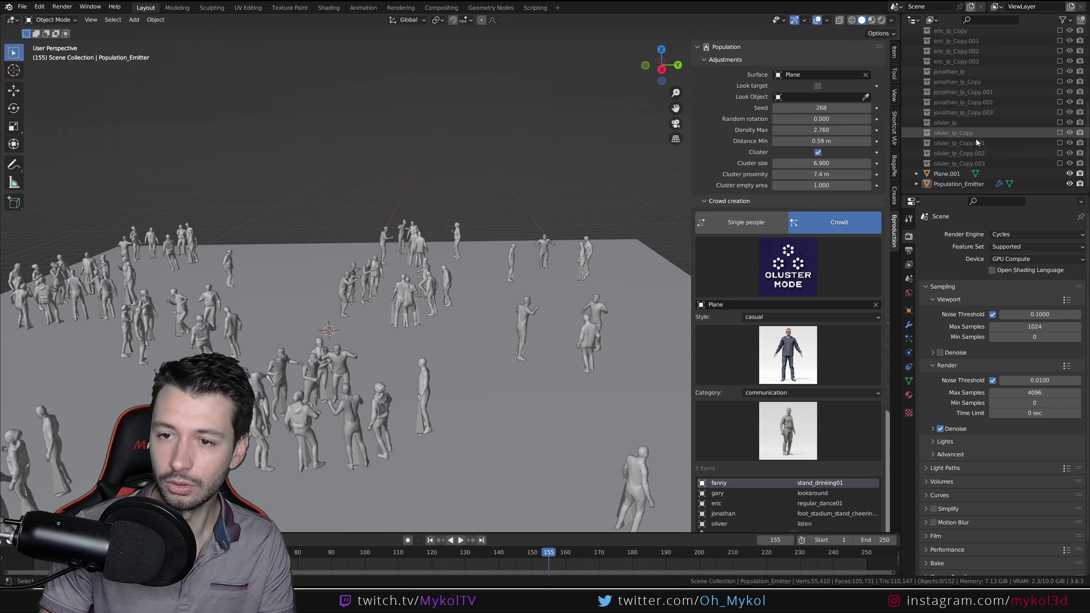
# Step: Delete every crowd collection and object in the scene with their hierarchies
pyautogui.press('a')
pyautogui.rightClick(964, 148)
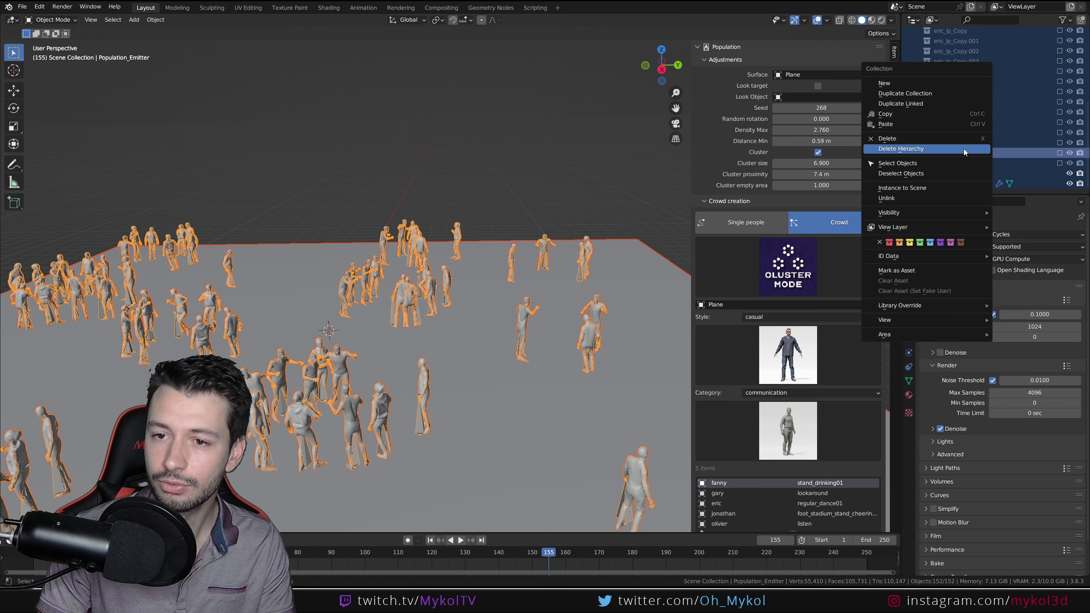
pyautogui.click(964, 148)
# Step: Add a plane at the scene's centre, scale it up about 6.9 times and apply its scale
pyautogui.hotkey('shift', 'a')
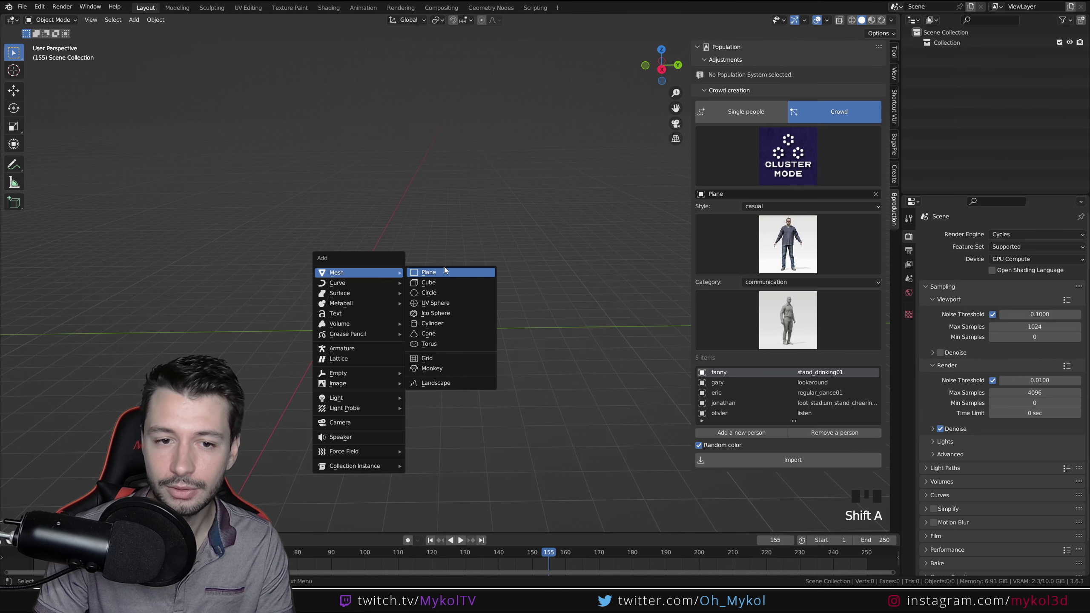
pyautogui.press('Return')
pyautogui.press('s')
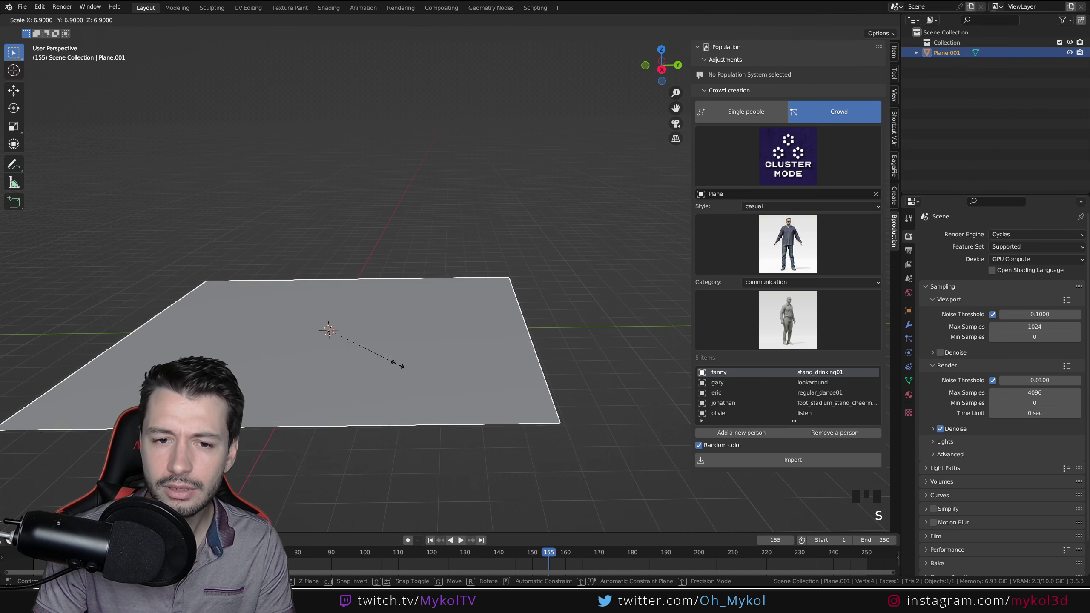
pyautogui.click(414, 352)
pyautogui.hotkey('ctrl', 'a')
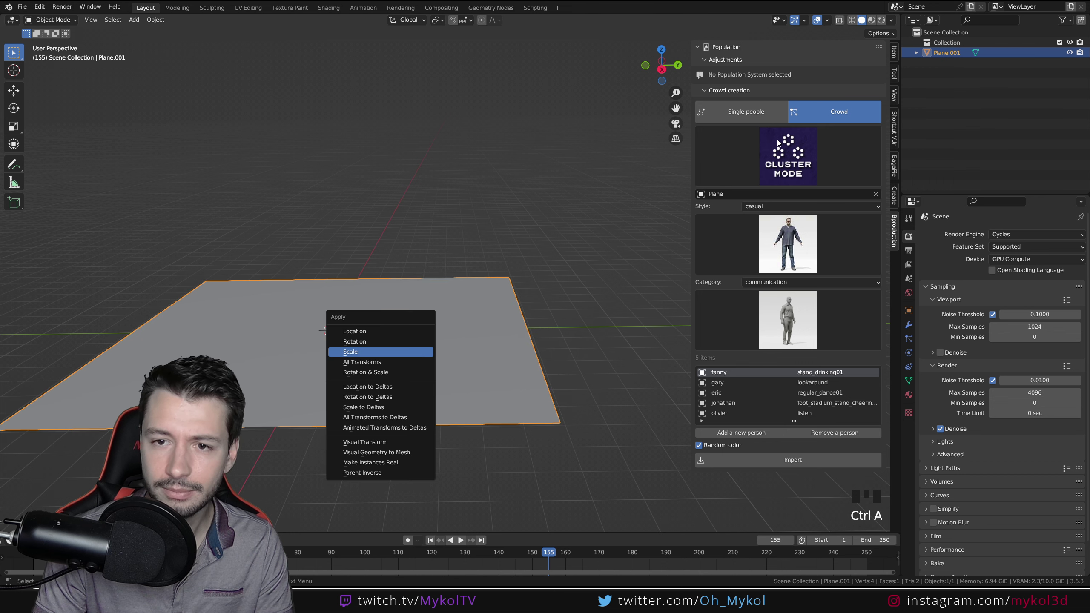
pyautogui.click(414, 353)
# Step: Switch the crowd creation mode to Follow Curve
pyautogui.click(788, 161)
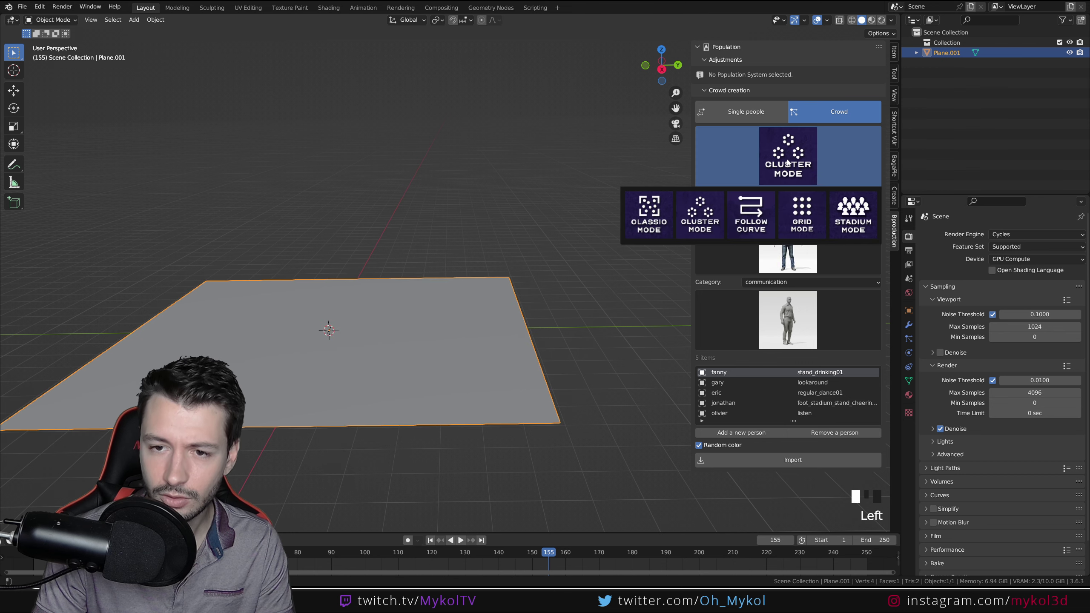
pyautogui.click(752, 211)
pyautogui.scroll(-2, 465, 305)
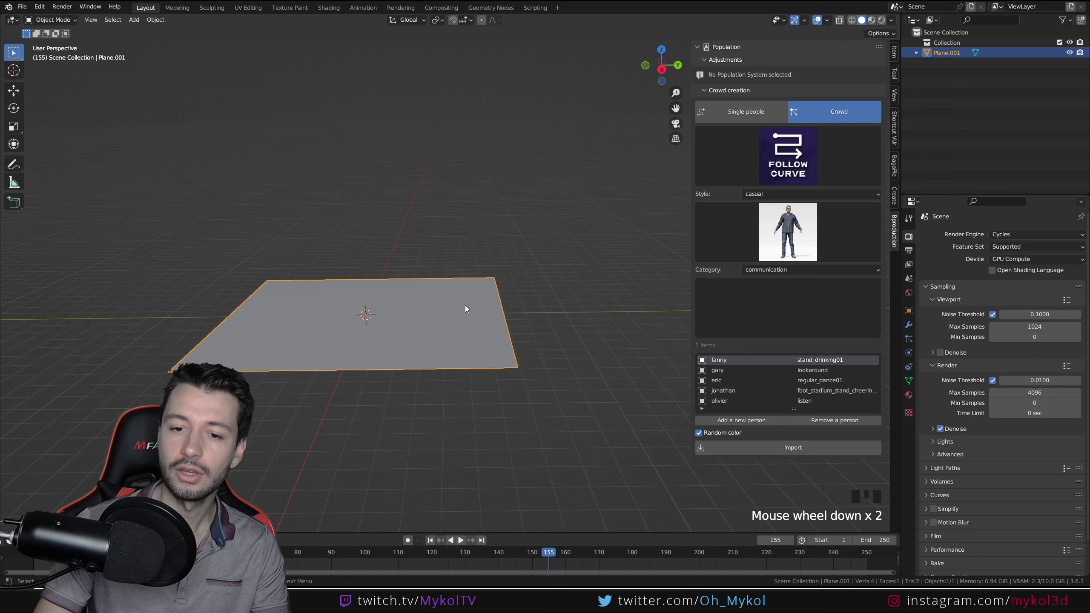
pyautogui.scroll(2, 462, 327)
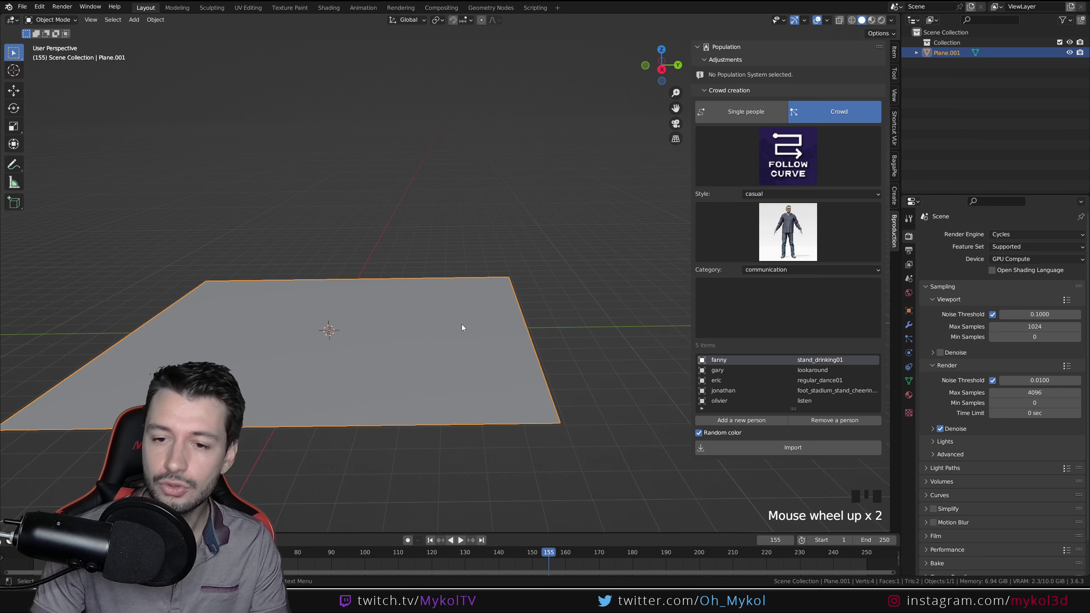
# Step: Remove all five people from the crowd's list
pyautogui.click(822, 420)
pyautogui.click(823, 421)
pyautogui.click(823, 421)
pyautogui.click(823, 421)
pyautogui.click(823, 421)
pyautogui.click(823, 421)
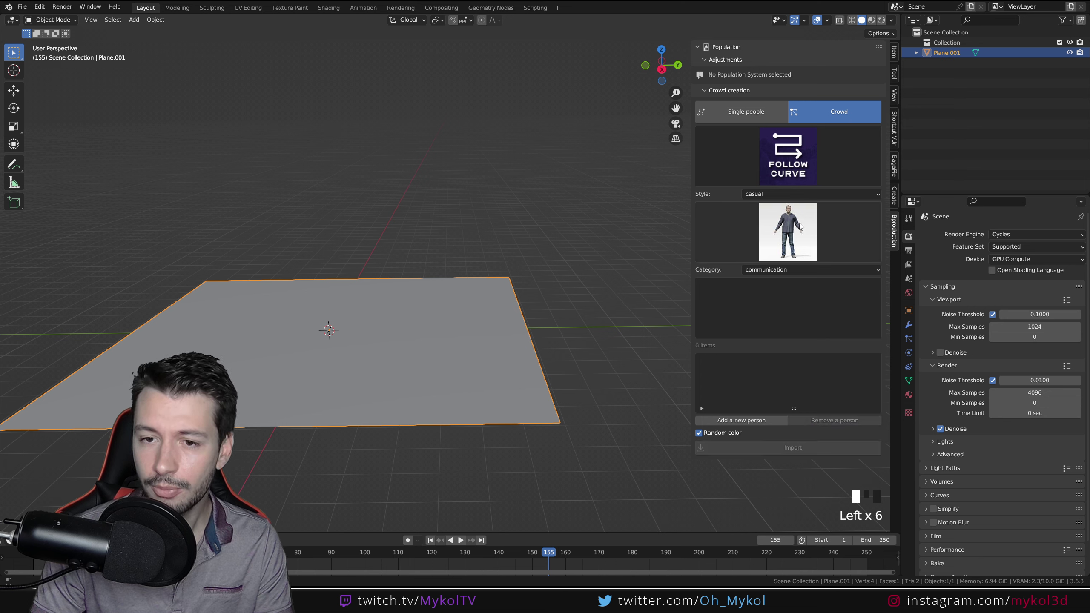
# Step: Set the animation category to walk and add the olivier character with male_standard_walk01 to the crowd list
pyautogui.click(789, 269)
pyautogui.moveTo(772, 298); pyautogui.dragTo(775, 310)
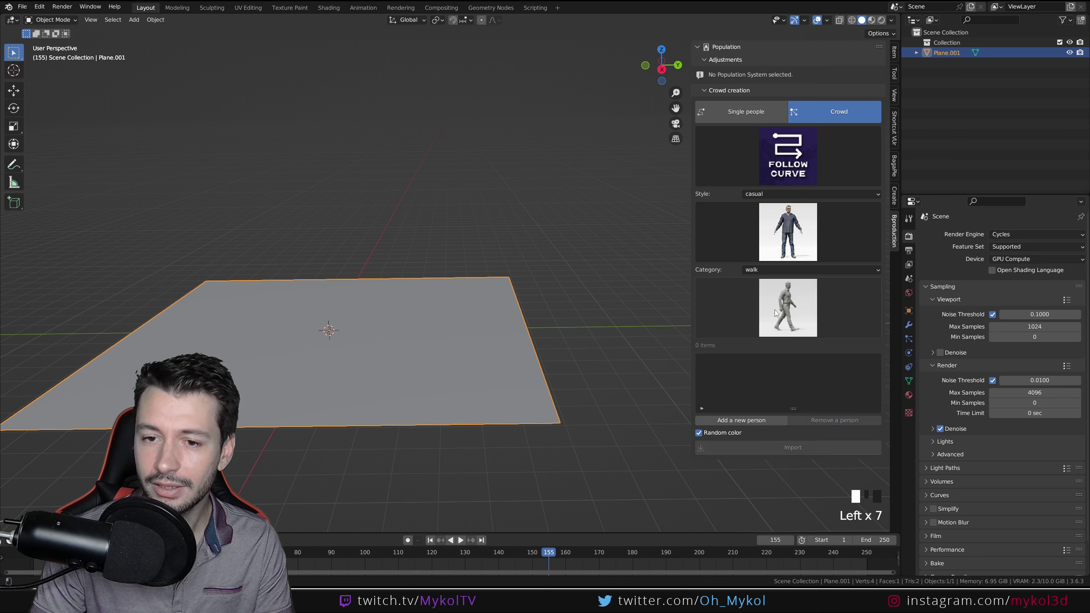
pyautogui.click(798, 307)
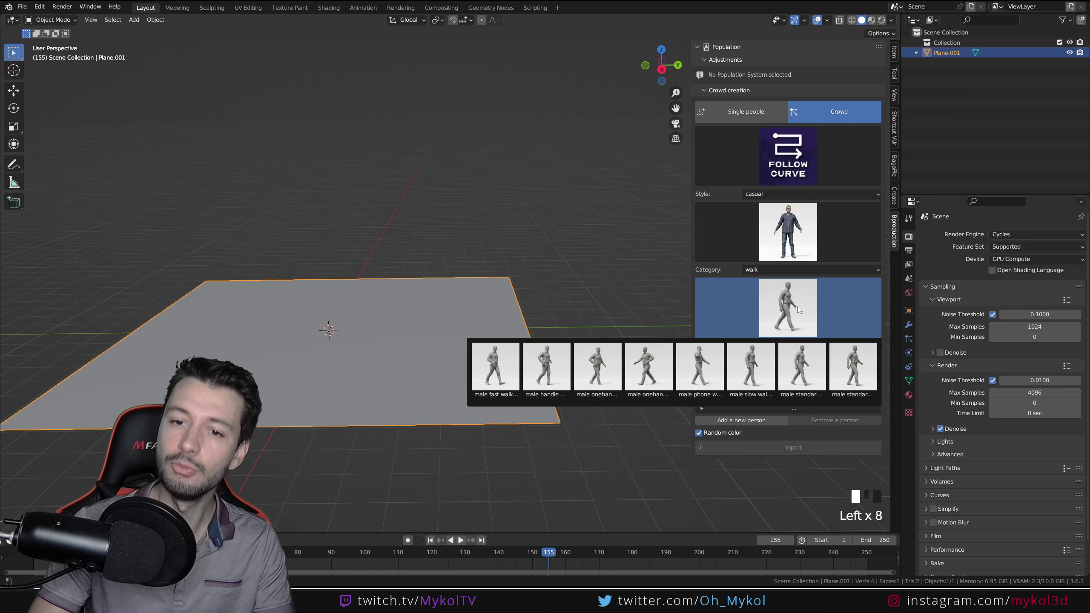
pyautogui.click(743, 421)
# Step: Add the fanny character to the crowd list with the male_phone_walk01 animation
pyautogui.click(791, 250)
pyautogui.click(752, 297)
pyautogui.click(792, 270)
pyautogui.click(776, 309)
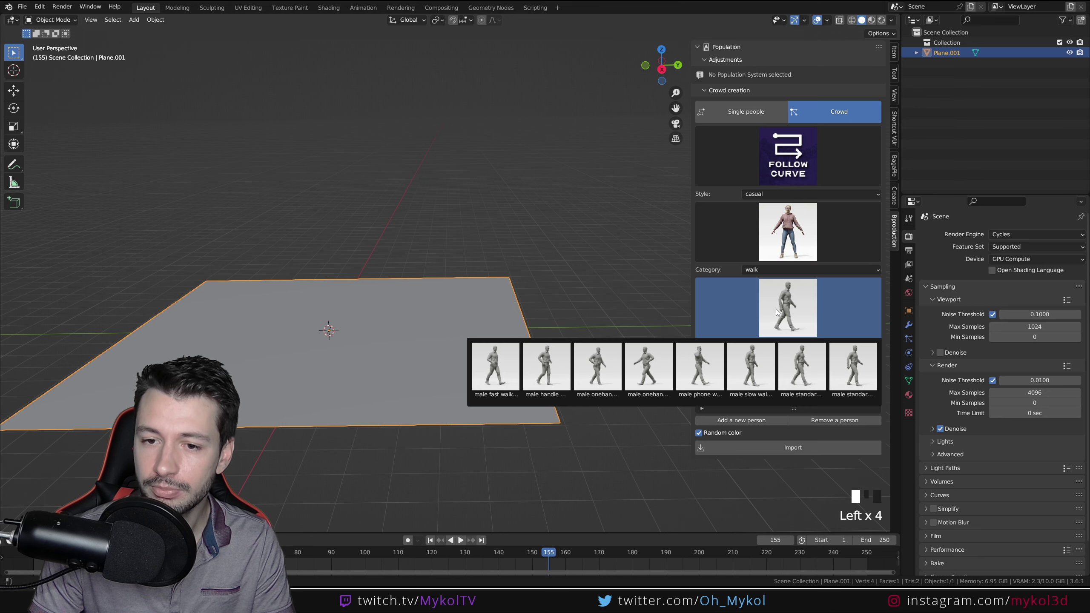
pyautogui.click(745, 421)
# Step: Add the nelson character to the crowd list with the male_onehand_walk02 animation
pyautogui.click(788, 232)
pyautogui.click(597, 413)
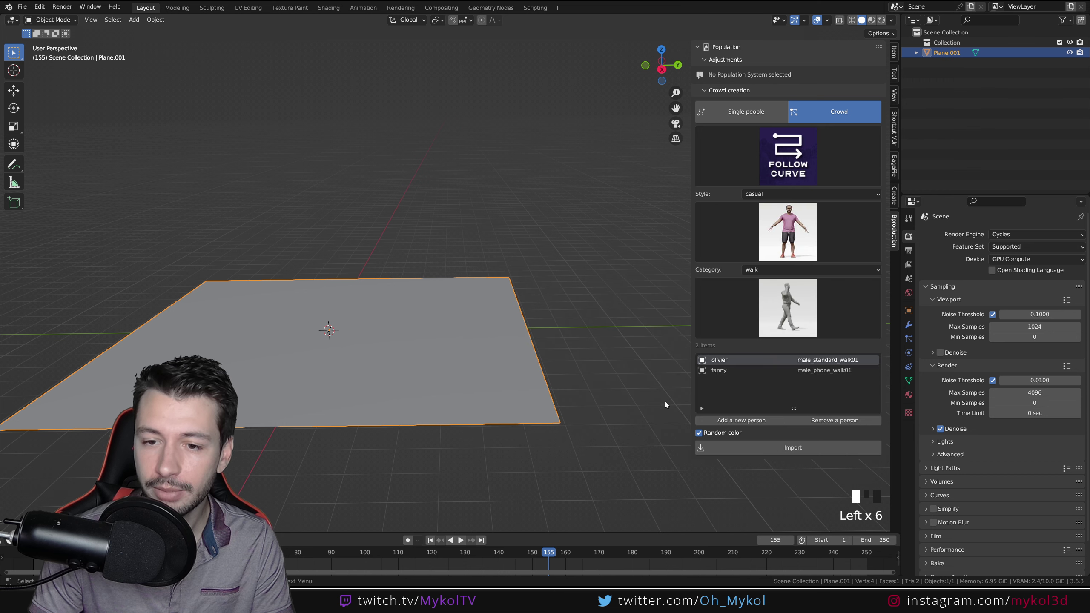
pyautogui.click(783, 321)
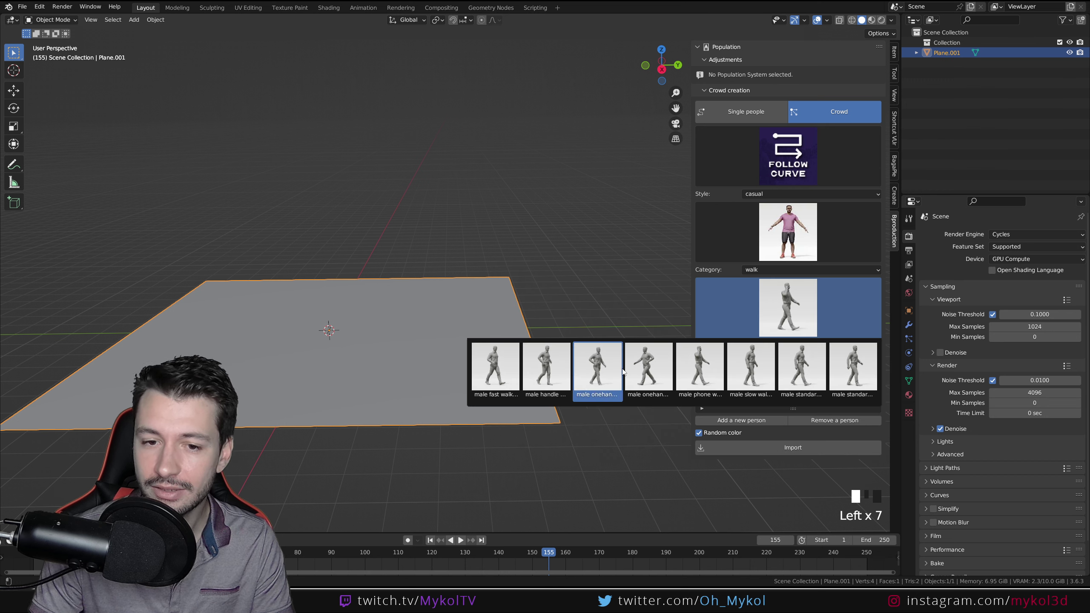
pyautogui.click(659, 370)
pyautogui.click(743, 423)
# Step: Add the kevin character to the crowd list with the male_standard_walk02 animation
pyautogui.click(772, 232)
pyautogui.click(717, 364)
pyautogui.click(785, 308)
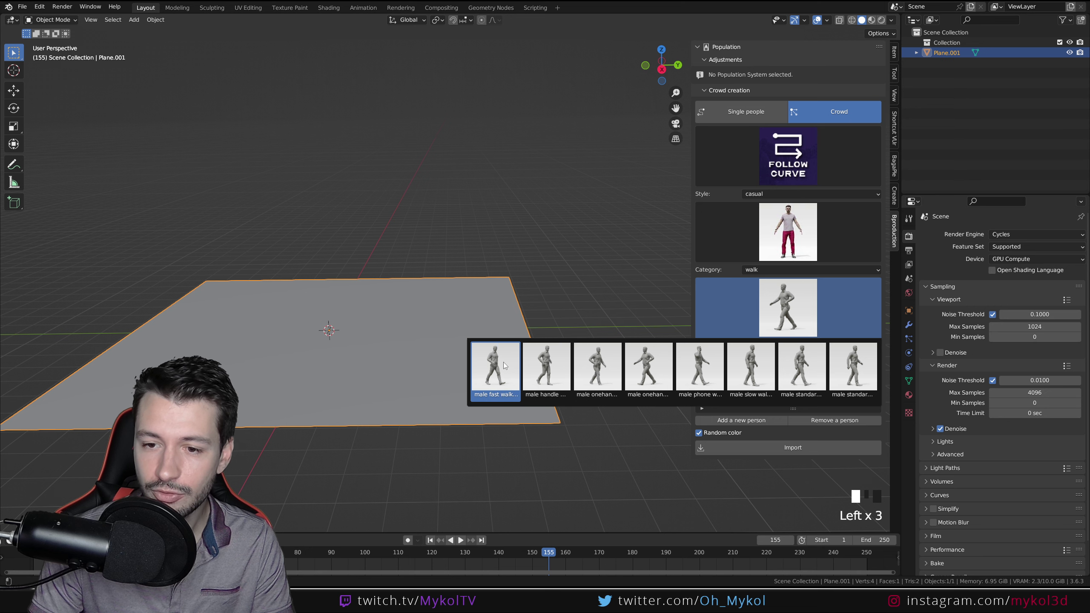
pyautogui.click(849, 363)
pyautogui.click(737, 421)
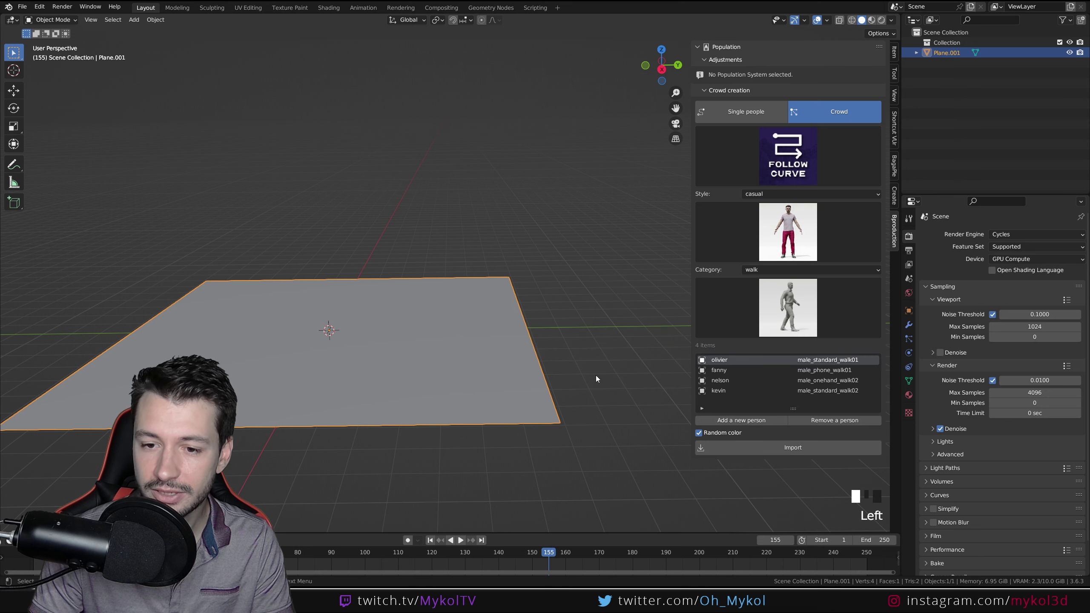
# Step: Import the Follow Curve crowd, draw an L-shaped path across the plane and leave Edit Mode
pyautogui.moveTo(438, 356); pyautogui.dragTo(444, 383, button='middle')
pyautogui.click(773, 448)
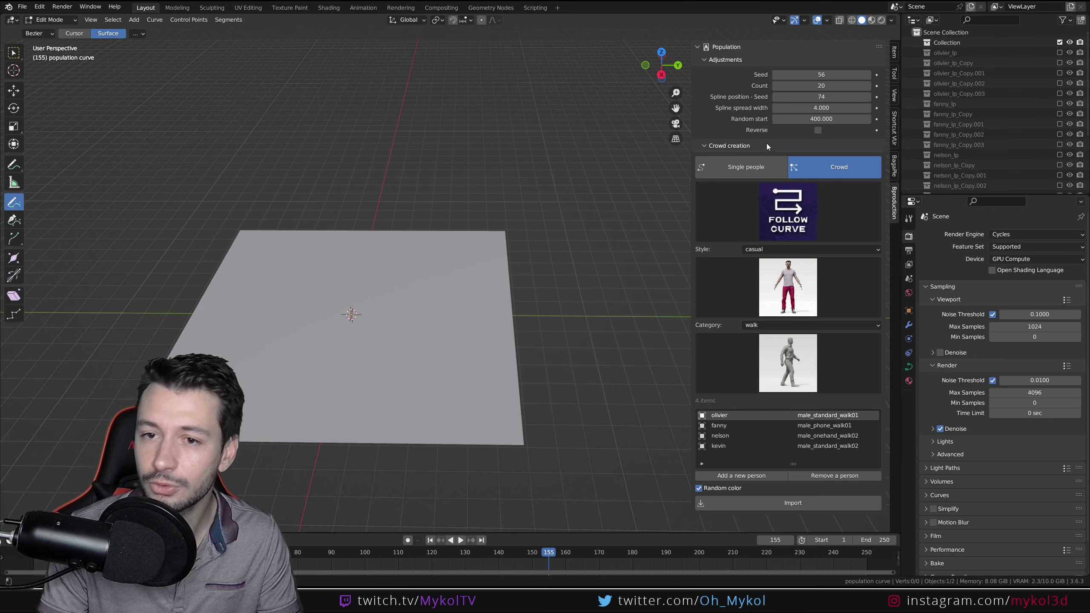
pyautogui.keyDown('shift'); pyautogui.moveTo(283, 303); pyautogui.dragTo(337, 273, button='middle'); pyautogui.keyUp('shift')
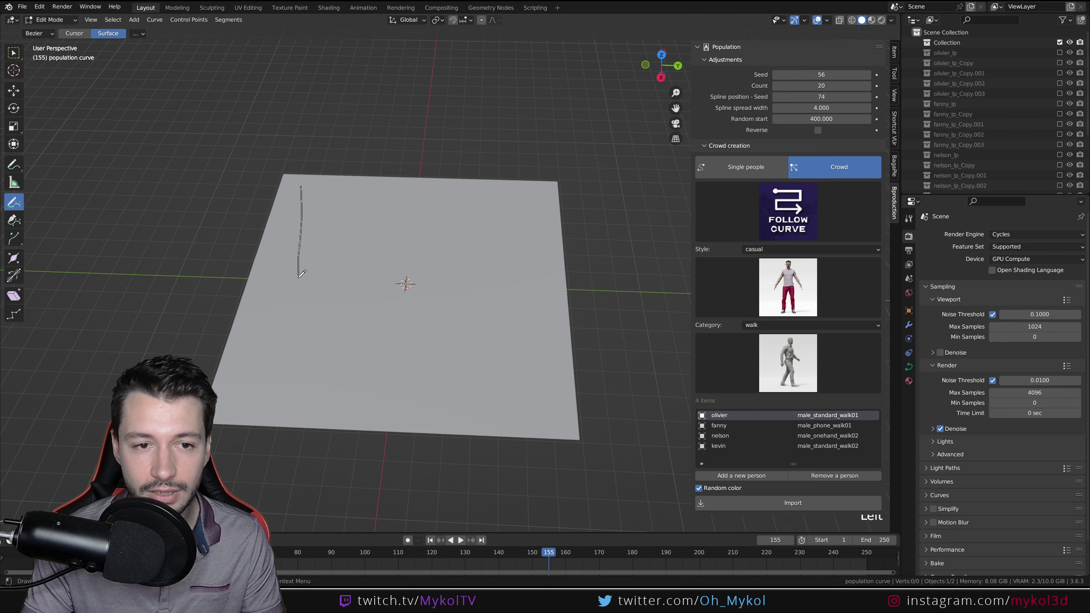
pyautogui.moveTo(566, 356); pyautogui.dragTo(488, 312, button='middle')
pyautogui.press('Tab')
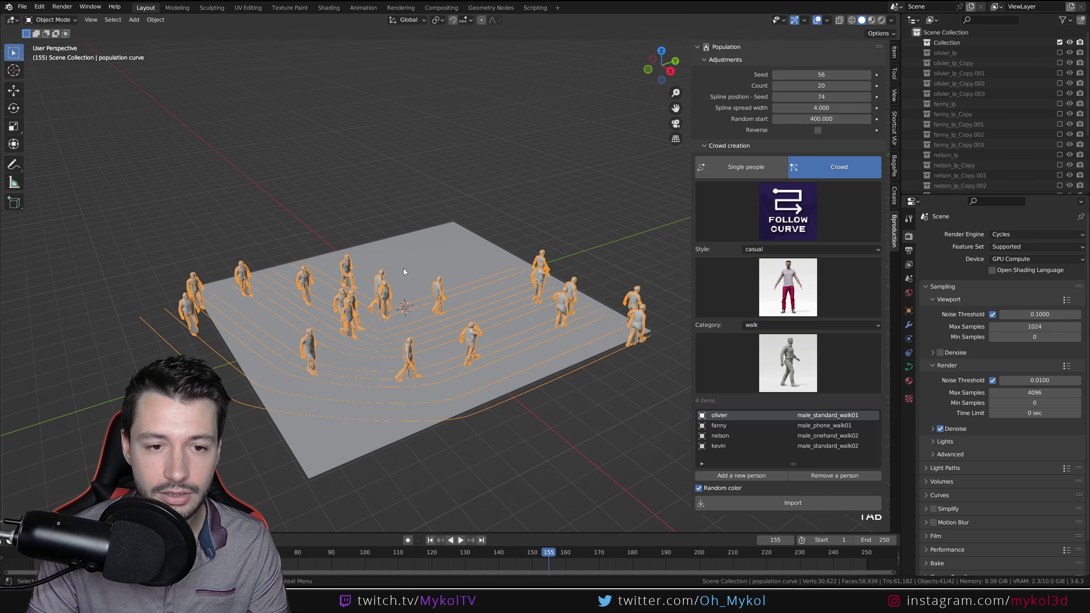
# Step: Scrub through the animation to watch the people walk along the drawn curve
pyautogui.moveTo(401, 269); pyautogui.dragTo(384, 271, button='middle')
pyautogui.scroll(2, 384, 271)
pyautogui.moveTo(548, 552); pyautogui.dragTo(407, 550)
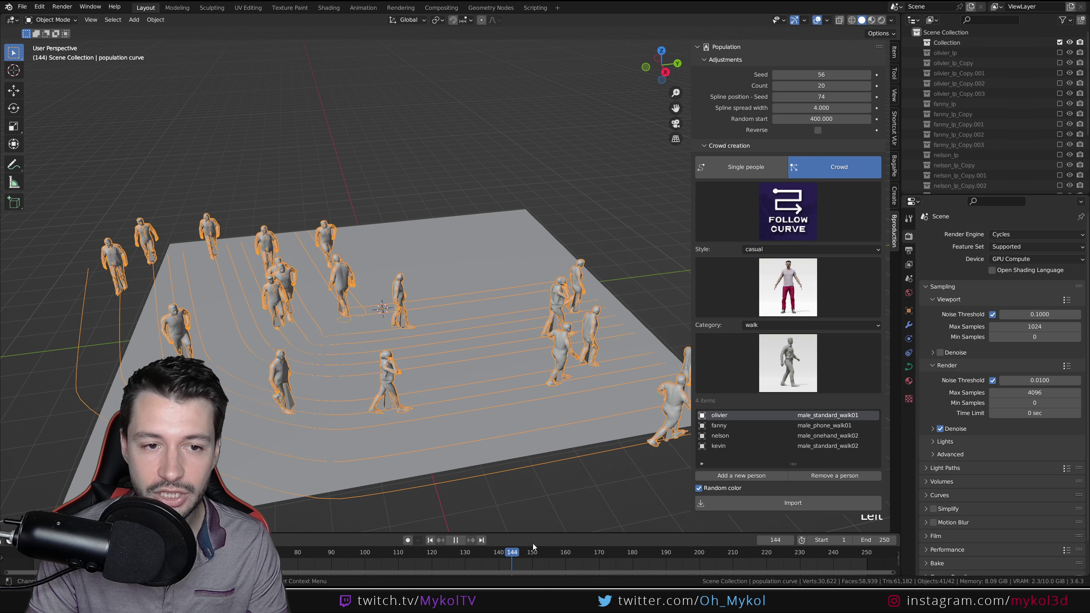
pyautogui.moveTo(533, 548); pyautogui.dragTo(349, 509)
# Step: Scale up the ground plane's whole mesh in Edit Mode so it extends beyond the crowd's paths
pyautogui.click(309, 475)
pyautogui.press('Tab')
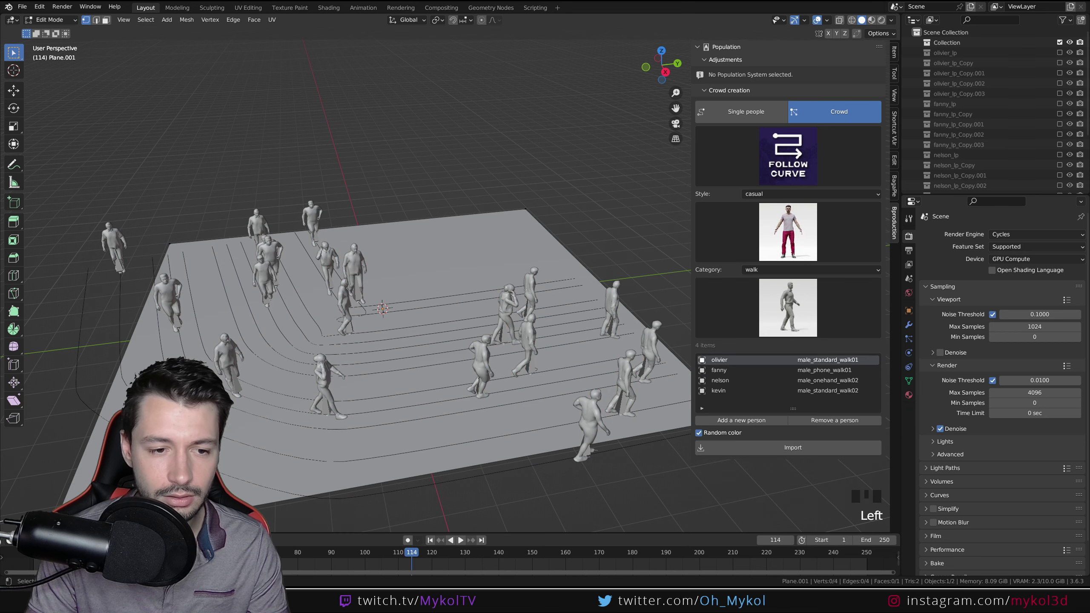
pyautogui.press('a')
pyautogui.press('s')
pyautogui.click(381, 398)
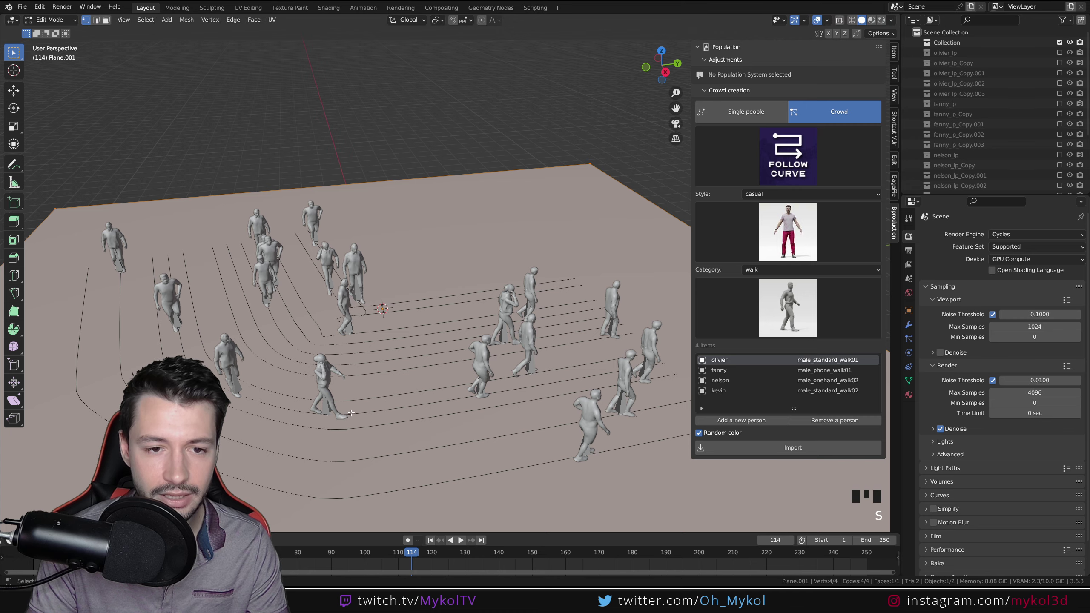
pyautogui.press('Tab')
# Step: Preview the walking crowd in rendered viewport shading, then return to solid shading
pyautogui.scroll(-4, 382, 396)
pyautogui.moveTo(381, 389); pyautogui.dragTo(363, 403, button='middle')
pyautogui.scroll(4, 363, 403)
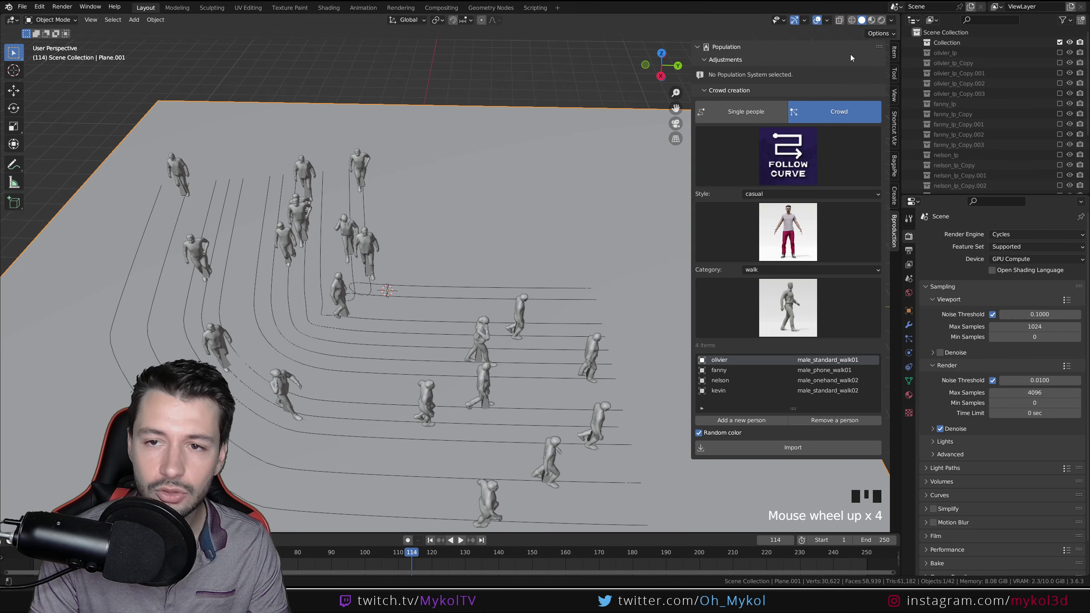
pyautogui.click(882, 20)
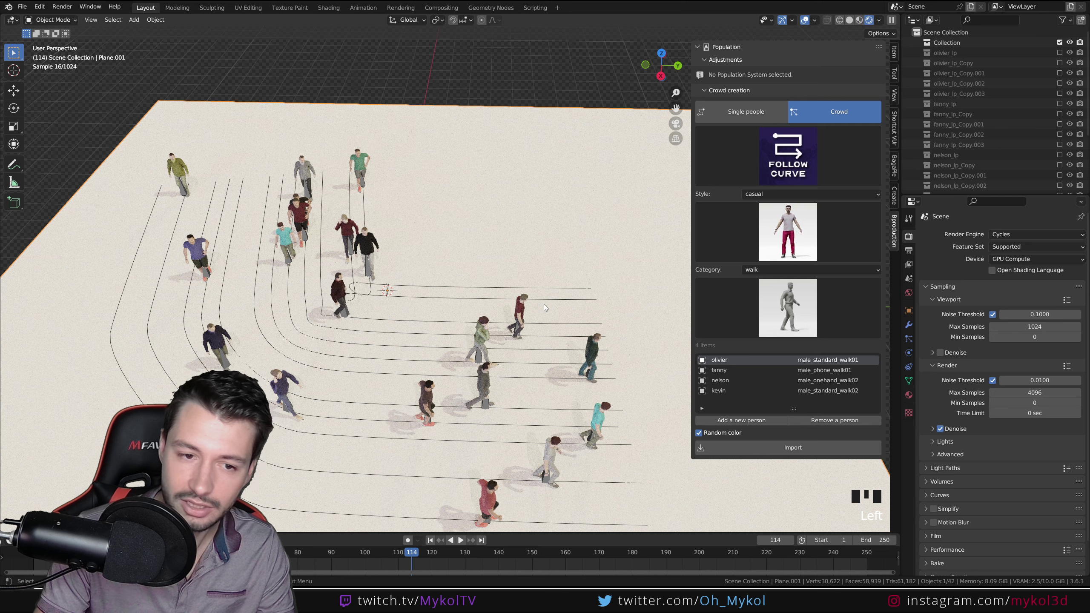
pyautogui.click(850, 20)
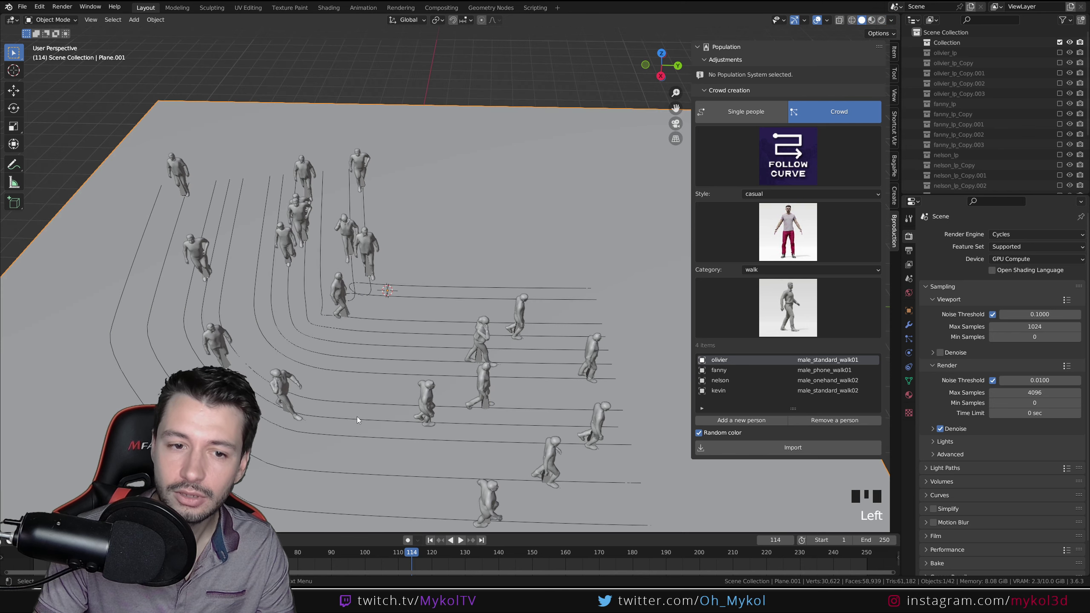
# Step: Scrub the timeline to frame 62 and examine the overlapping paths at the curve's inner corner
pyautogui.moveTo(411, 554); pyautogui.dragTo(213, 533)
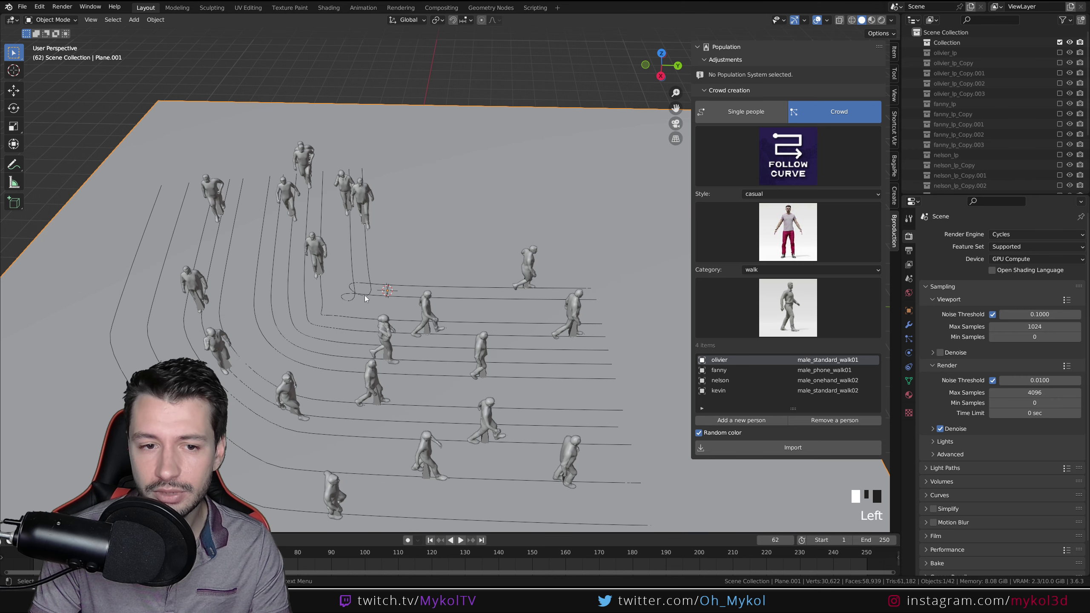
pyautogui.click(364, 295)
pyautogui.click(365, 296)
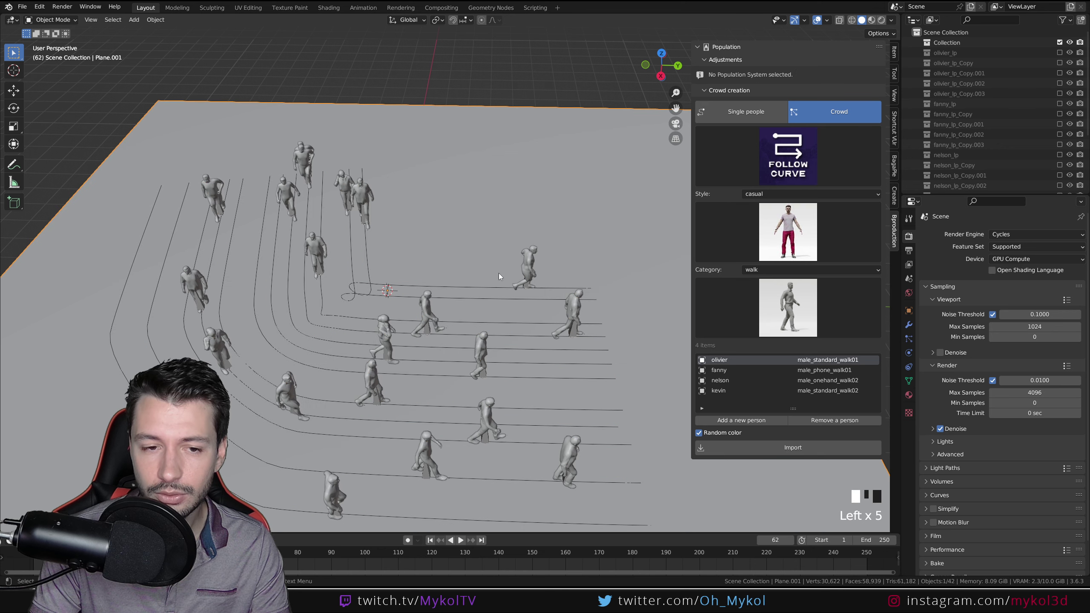
# Step: Edit the population curve and move its corner control point outward in the ground plane, keeping its height
pyautogui.scroll(-12, 987, 129)
pyautogui.click(956, 184)
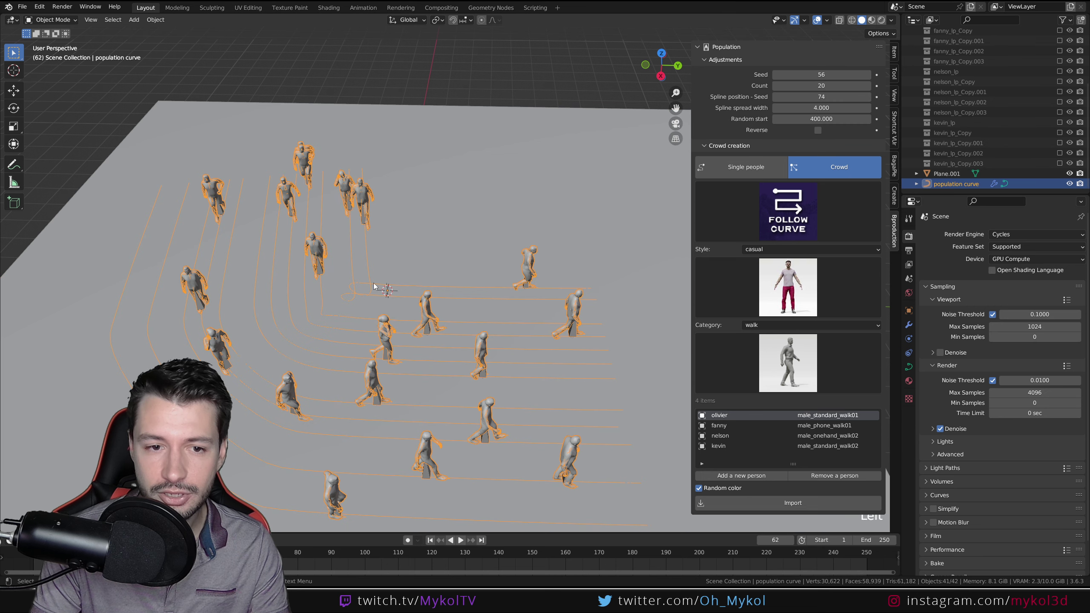
pyautogui.press('Tab')
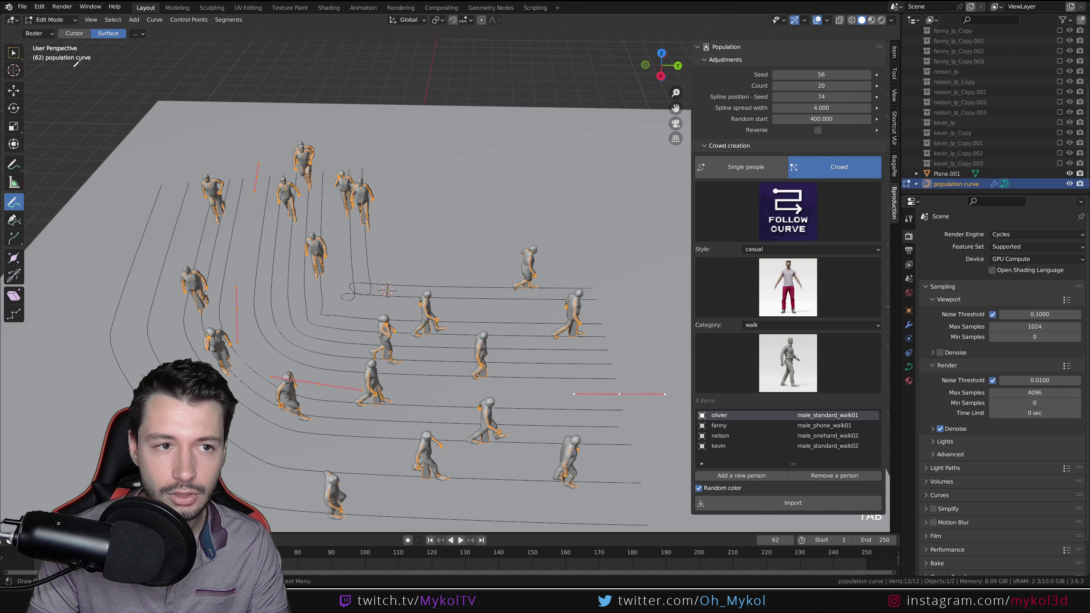
pyautogui.click(13, 54)
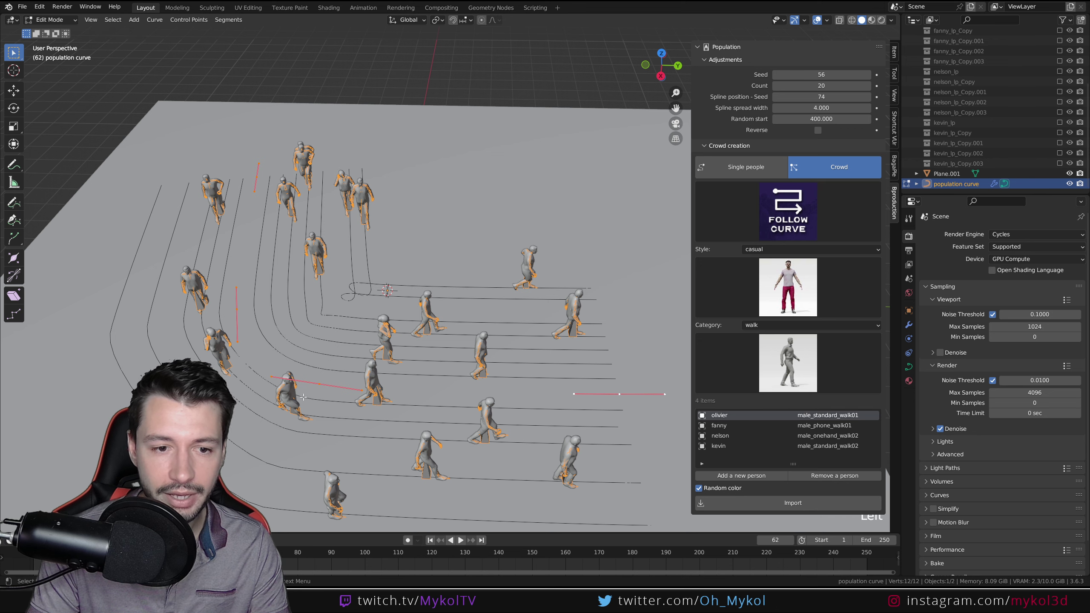
pyautogui.moveTo(332, 402); pyautogui.dragTo(335, 412, button='middle')
pyautogui.press('g')
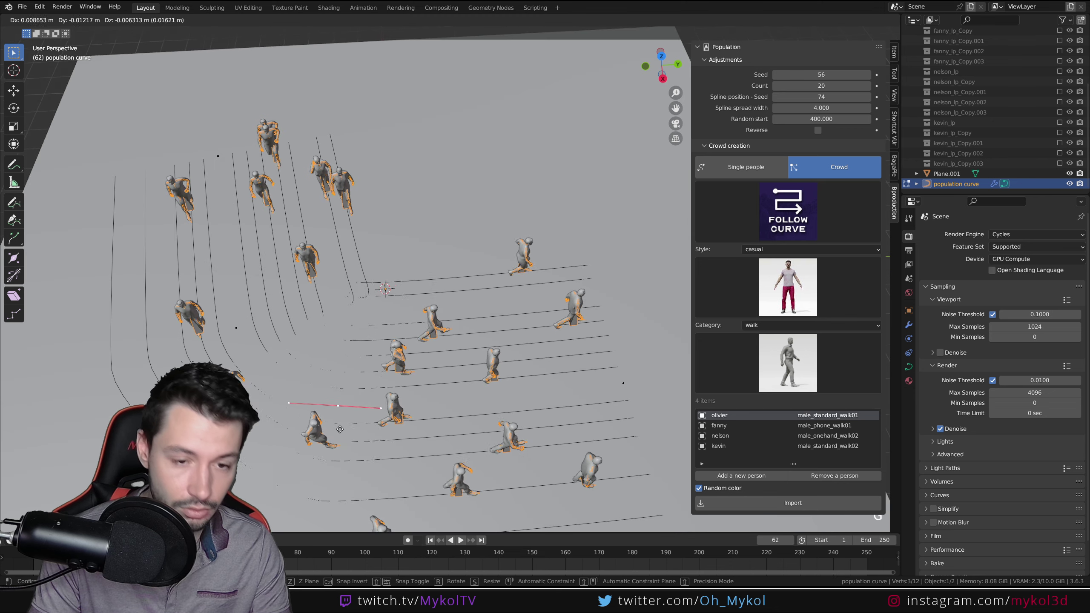
pyautogui.hotkey('shift', 'z')
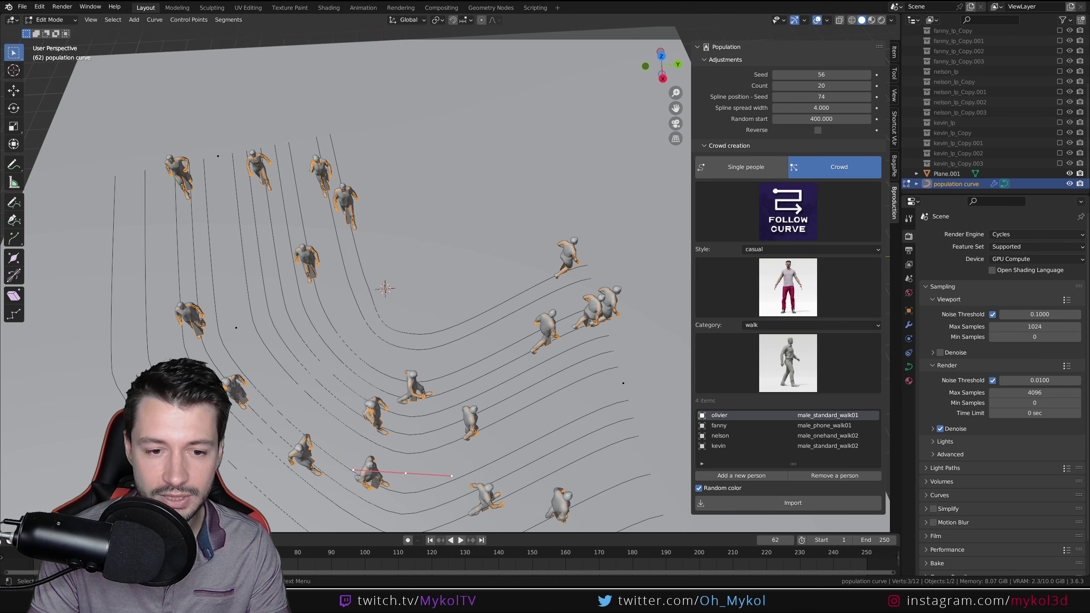
# Step: Scale the corner control point's handles to adjust the bend and leave Edit Mode
pyautogui.press('s')
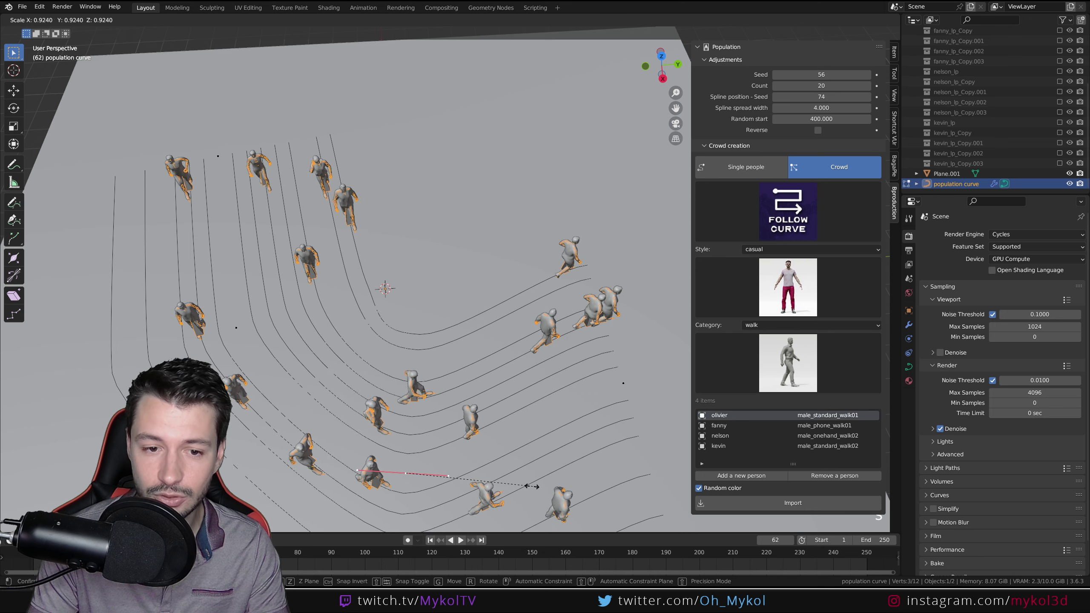
pyautogui.click(429, 416)
pyautogui.press('Tab')
# Step: Scrub the timeline to check how the people walk along the reshaped curve
pyautogui.moveTo(428, 416); pyautogui.dragTo(410, 382, button='middle')
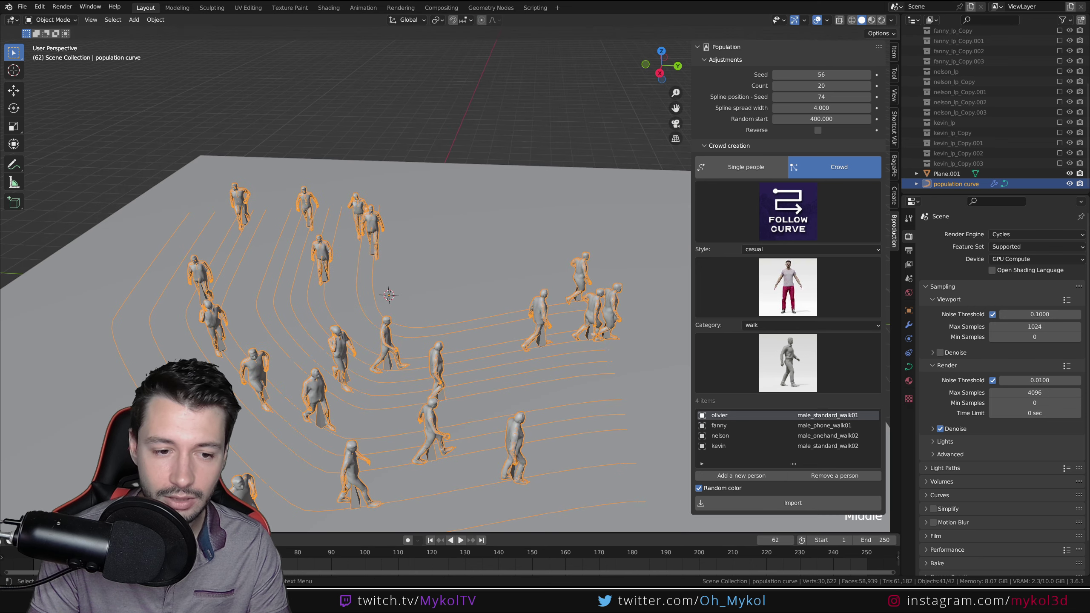
pyautogui.moveTo(235, 552); pyautogui.dragTo(280, 541)
pyautogui.press('Escape')
pyautogui.moveTo(296, 438); pyautogui.dragTo(289, 416, button='middle')
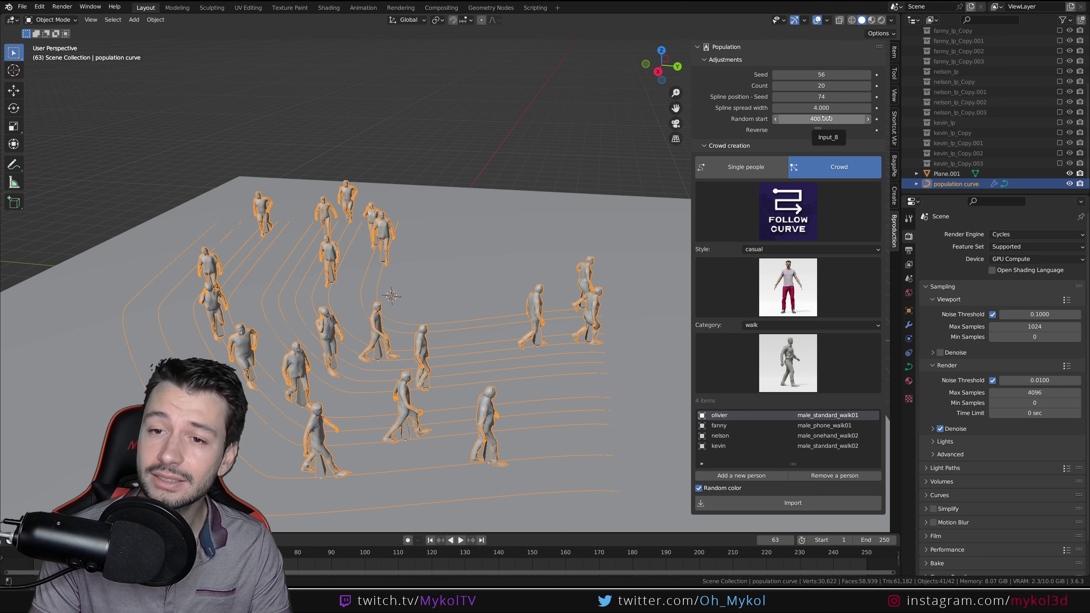
# Step: Set the crowd's random start to 0 so everyone begins at the start of the curve
pyautogui.click(848, 119)
pyautogui.write('0')
pyautogui.press('Return')
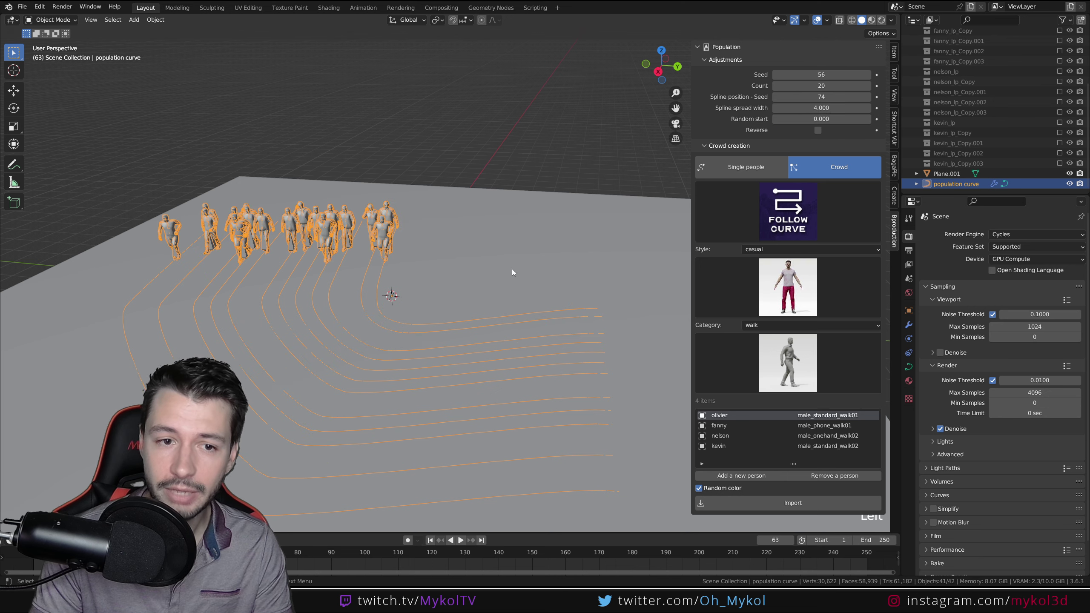
# Step: Play the Follow Curve crowd's walk along the bend and move the timeline to frame 84
pyautogui.moveTo(512, 269); pyautogui.dragTo(384, 326, button='middle')
pyautogui.press('space')
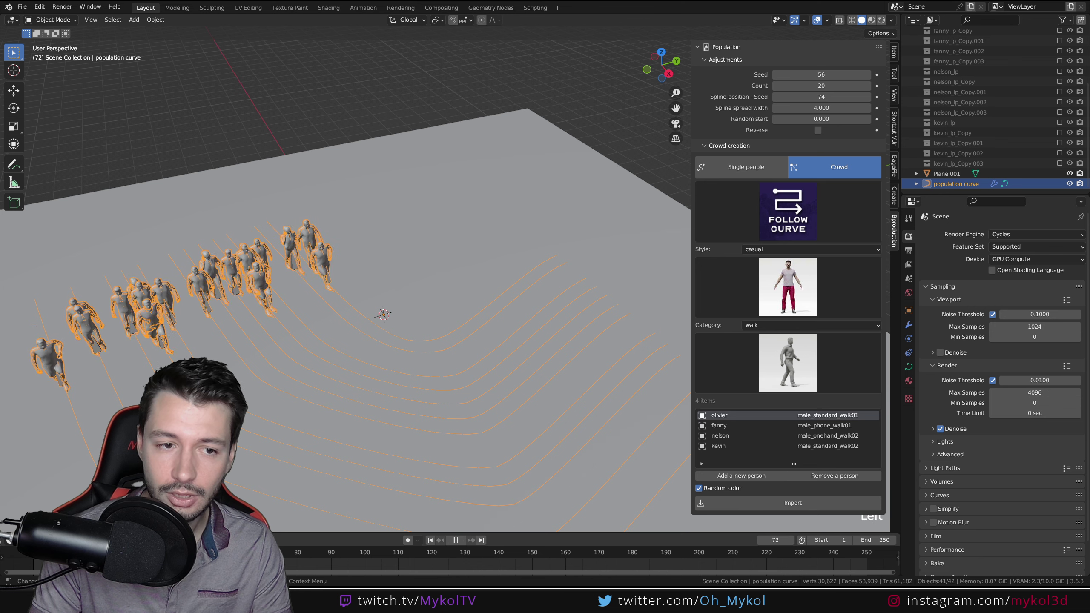
pyautogui.click(313, 559)
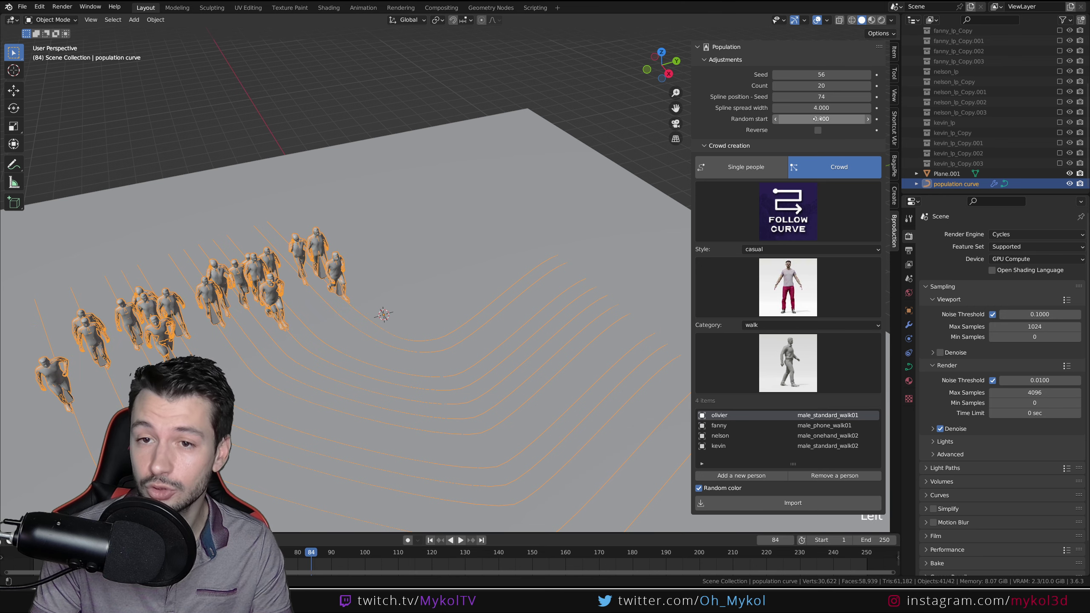
# Step: Set the crowd's random start to 400 and try the Reverse option on and off
pyautogui.doubleClick(854, 118)
pyautogui.write('400')
pyautogui.press('Return')
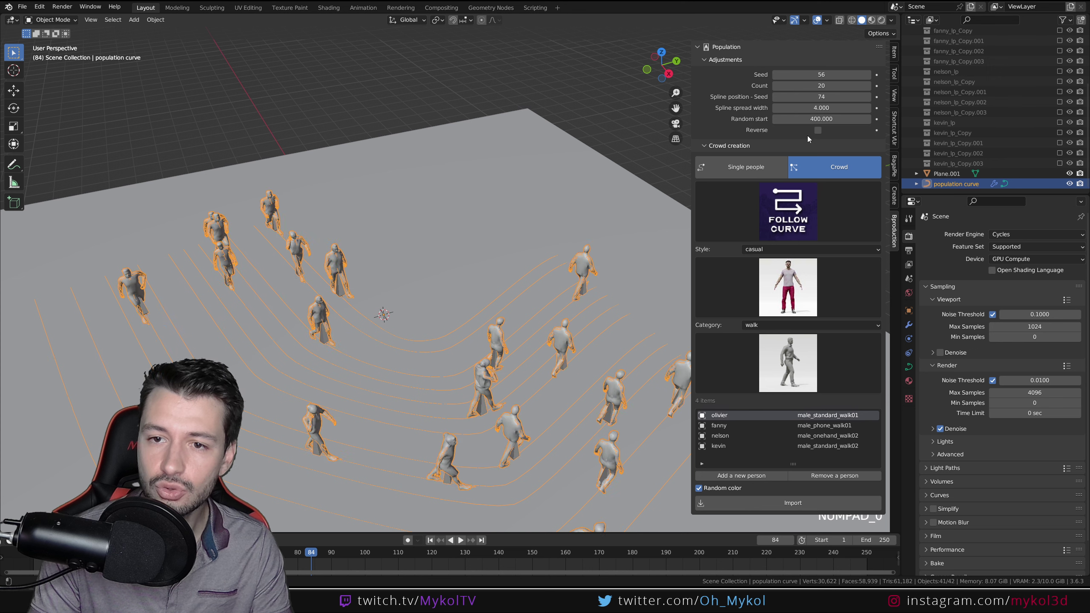
pyautogui.click(819, 130)
pyautogui.click(821, 130)
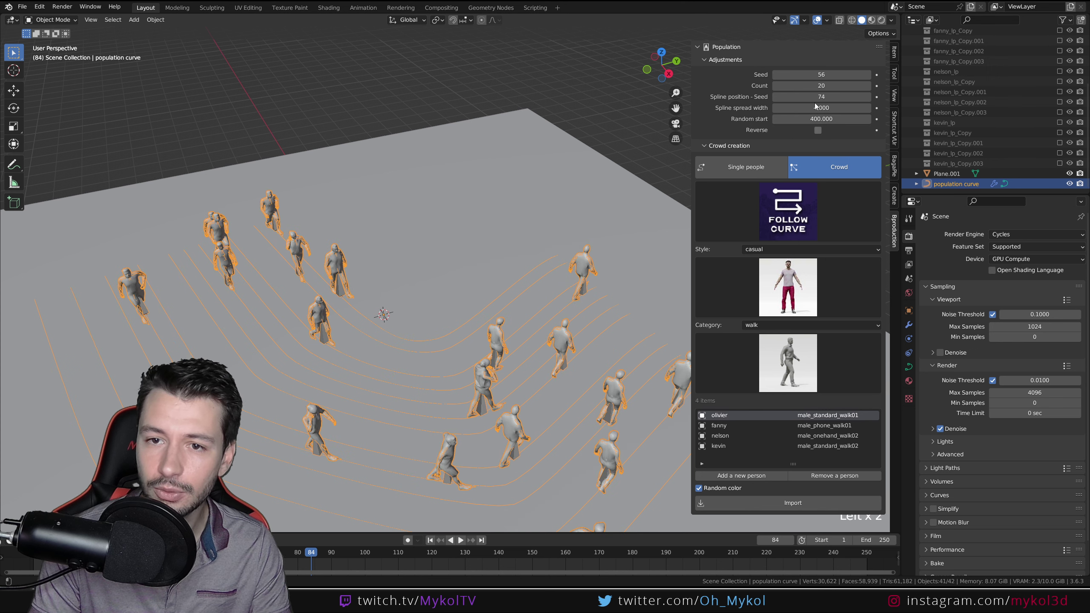
# Step: Set the spline position seed to 76 and the crowd count to 15, after trying a count of 10
pyautogui.click(869, 97)
pyautogui.click(868, 96)
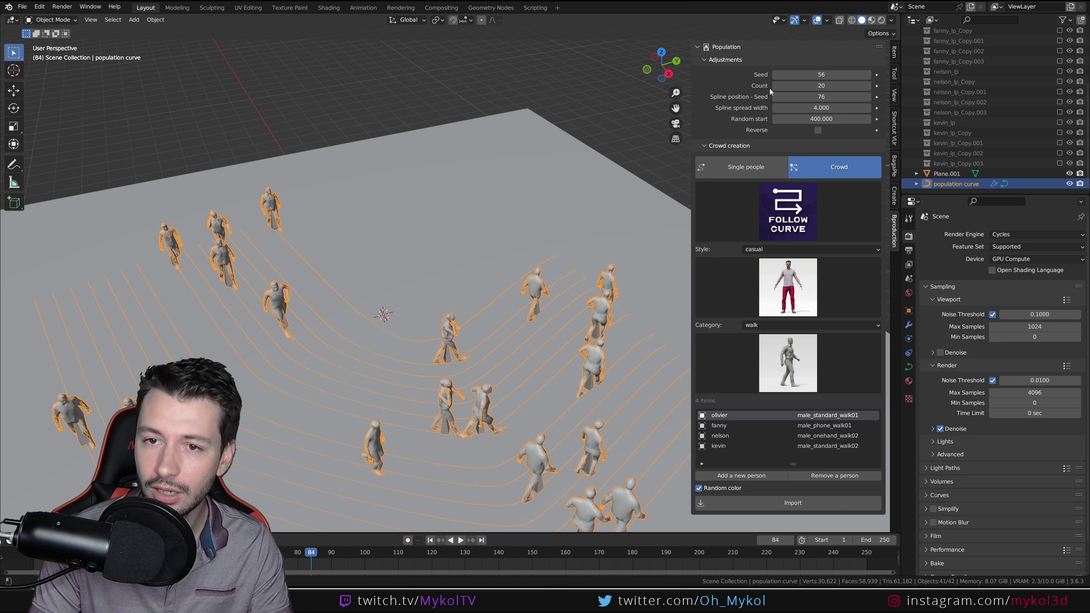
pyautogui.click(829, 86)
pyautogui.write('10')
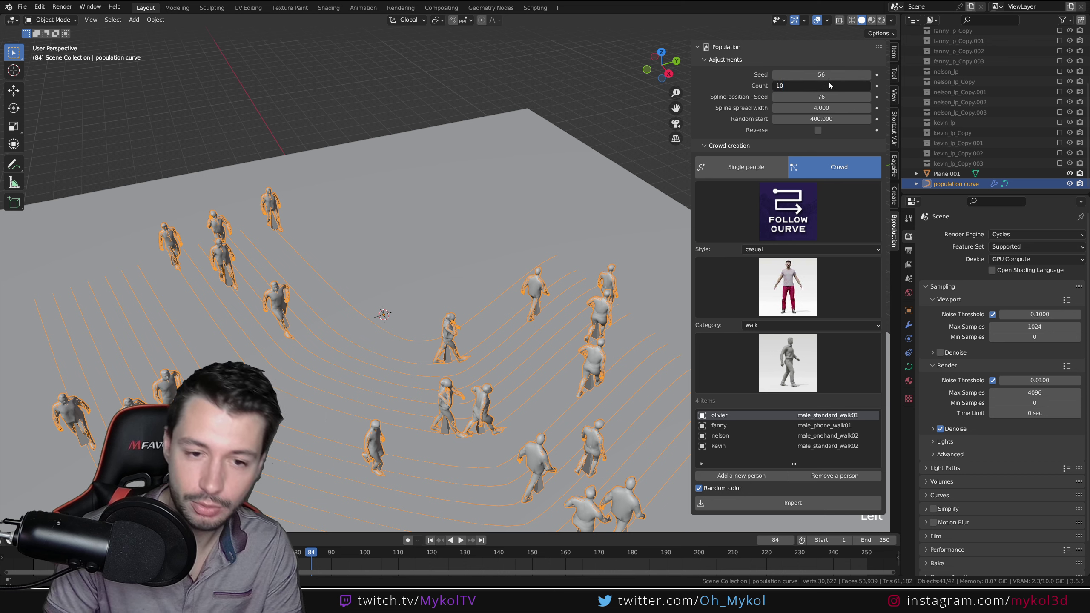
pyautogui.press('Return')
pyautogui.click(826, 86)
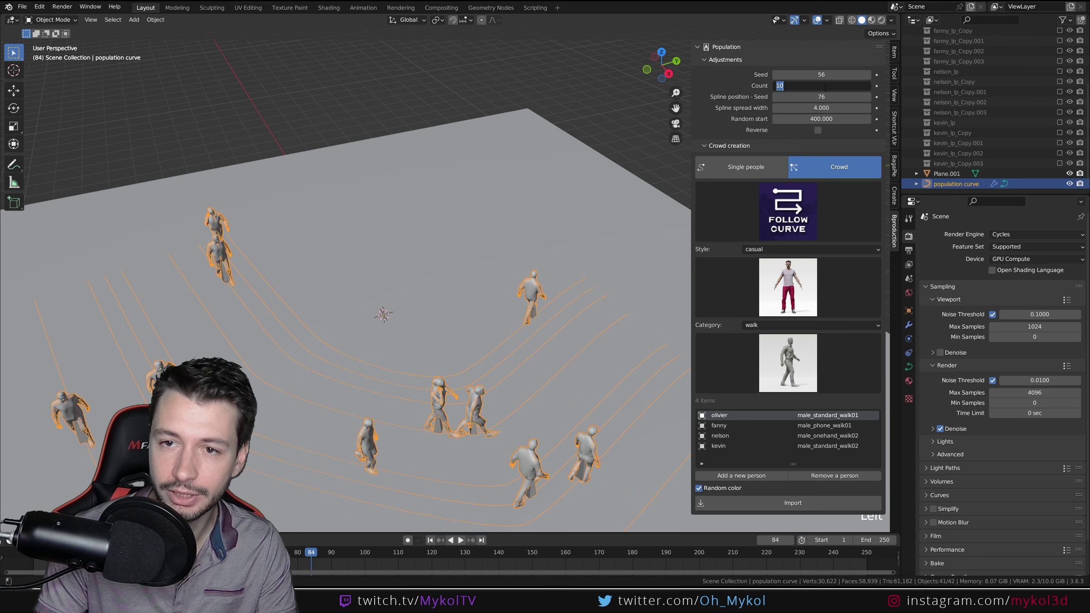
pyautogui.write('15')
pyautogui.press('Return')
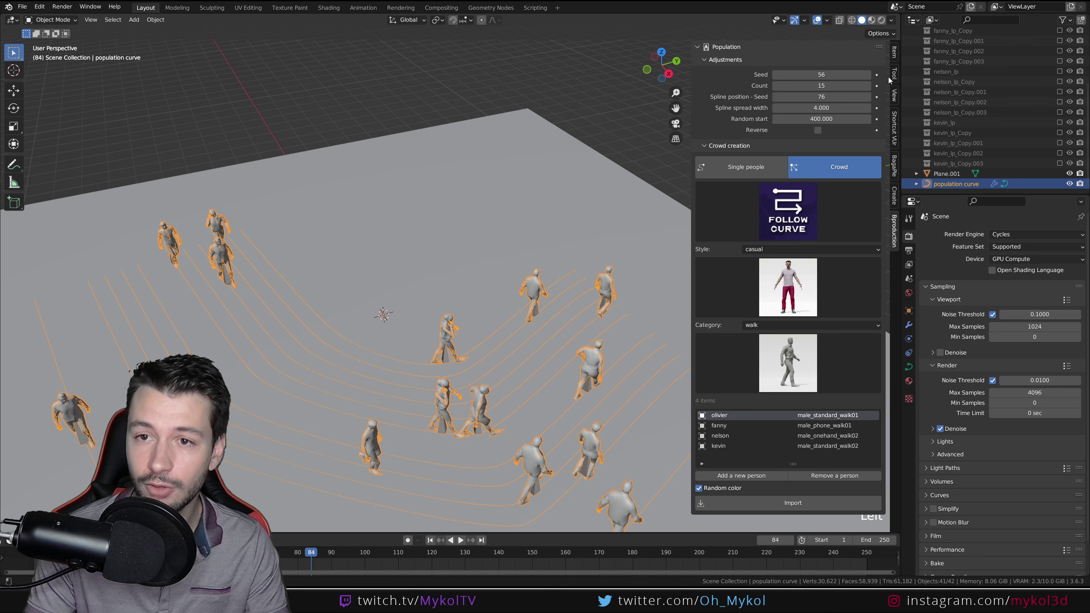
# Step: Set the crowd's seed to 58 to vary the arrangement of people along the curve
pyautogui.click(869, 75)
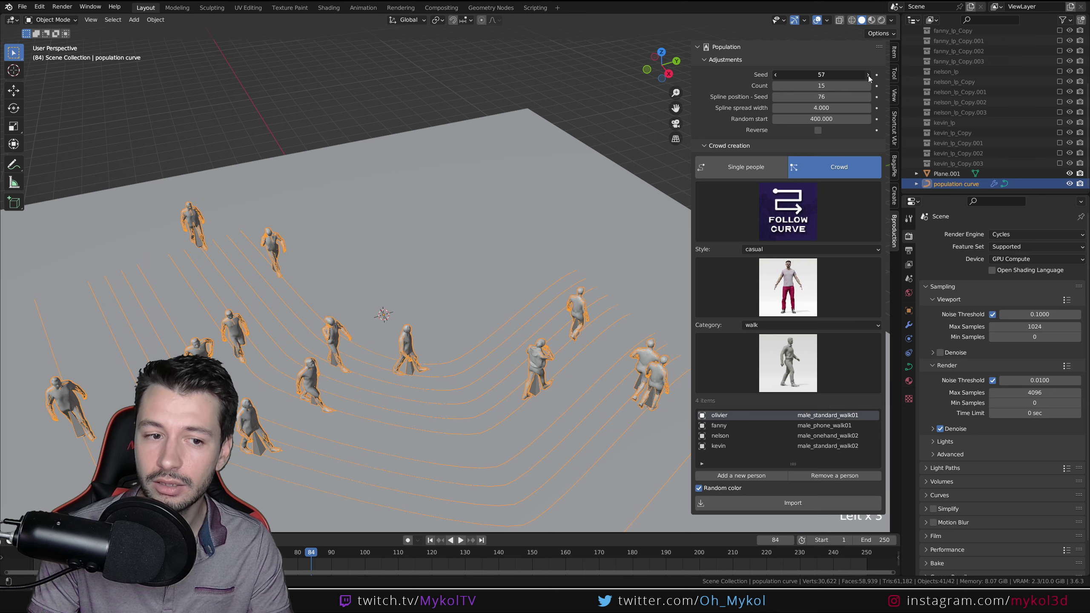
pyautogui.click(869, 75)
pyautogui.moveTo(505, 394); pyautogui.dragTo(426, 422, button='middle')
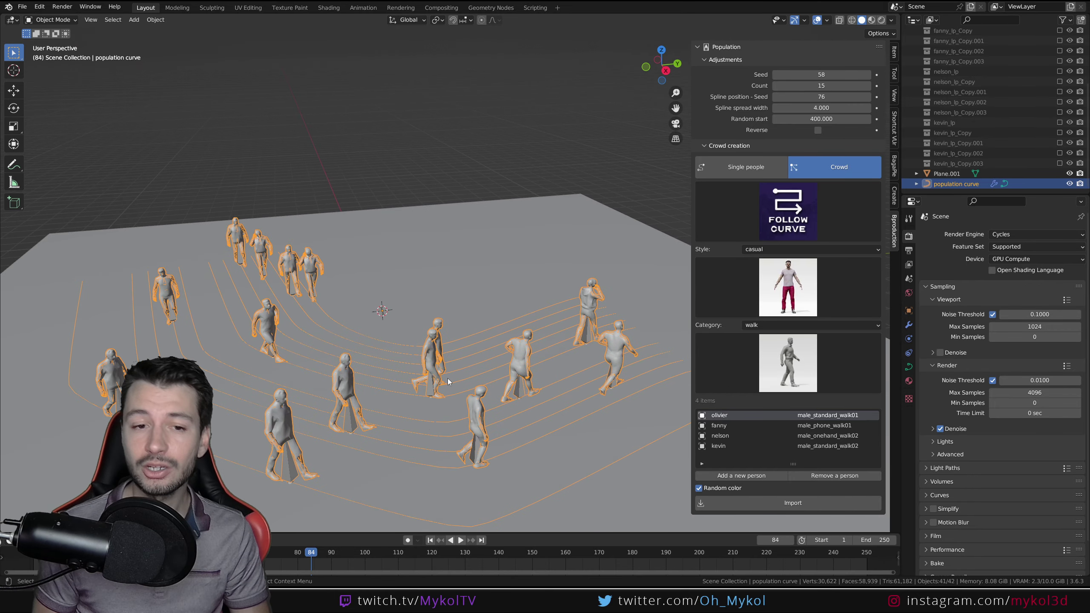
# Step: Delete all the crowd character collections with their hierarchy, together with the plane and the population curve
pyautogui.scroll(4, 960, 135)
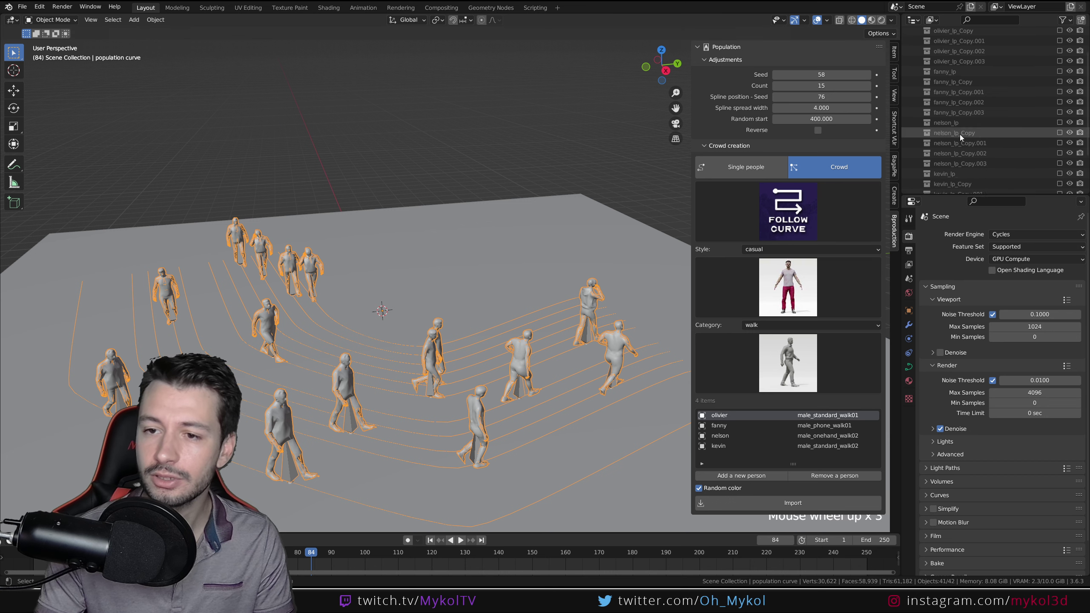
pyautogui.keyDown('shift'); pyautogui.click(956, 50); pyautogui.keyUp('shift')
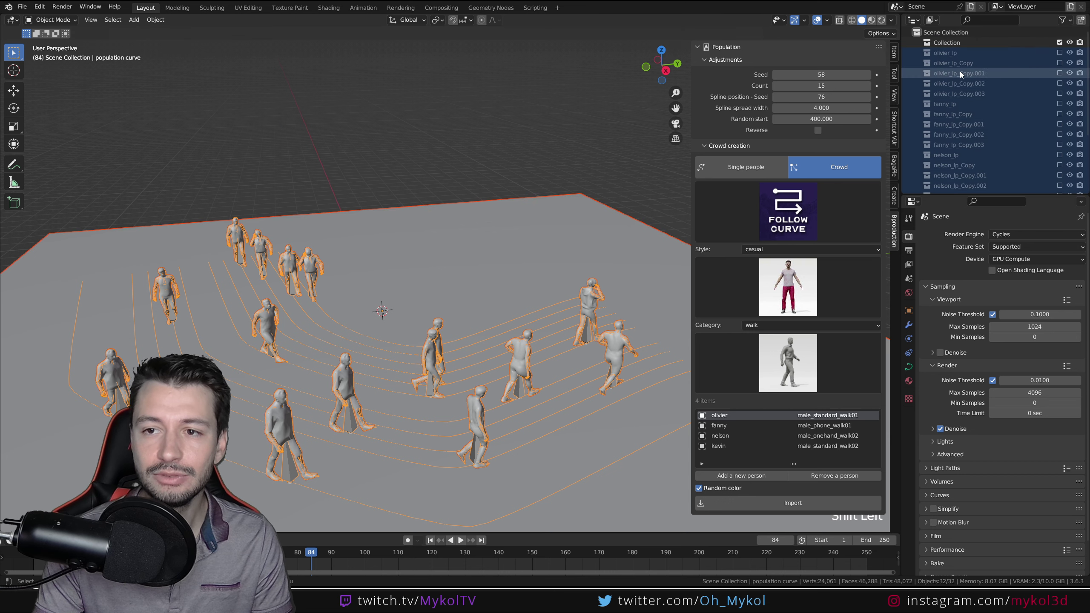
pyautogui.rightClick(966, 54)
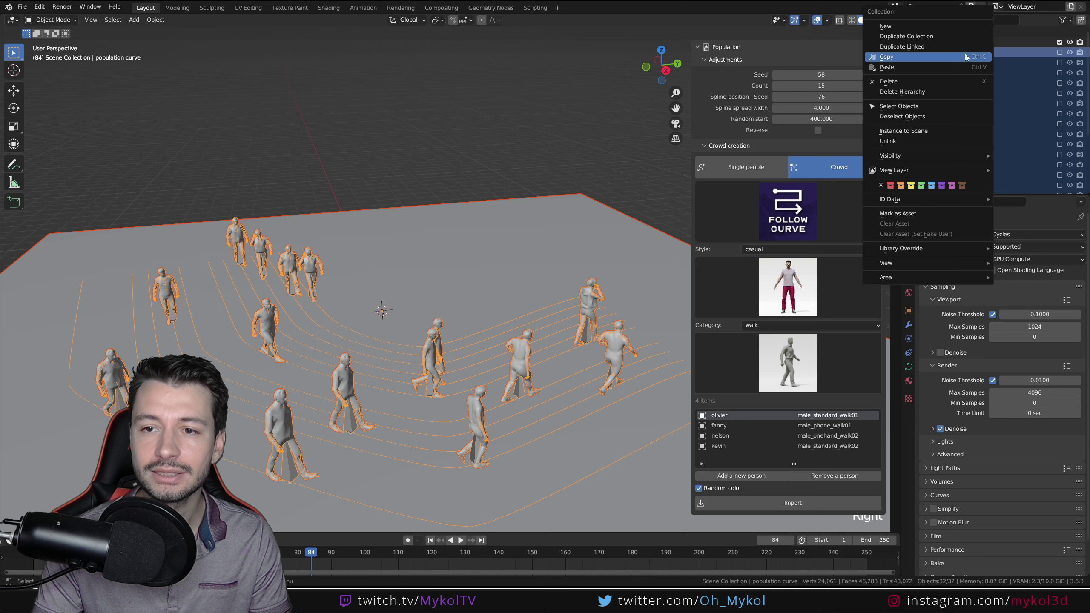
pyautogui.click(930, 92)
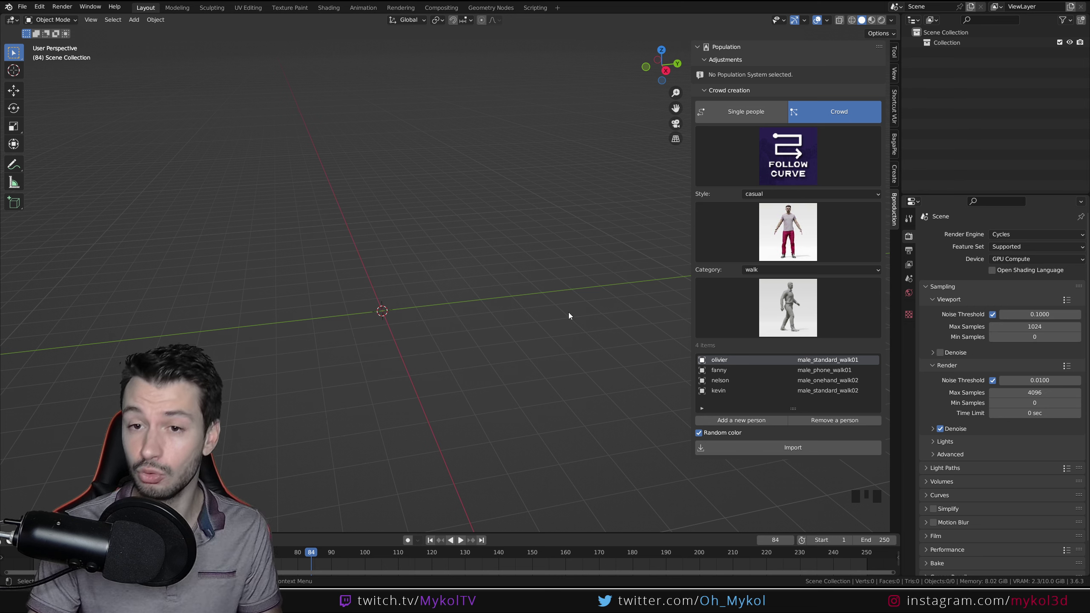
# Step: Add a plane mesh at the world origin and scale it up as ground for the new crowd
pyautogui.moveTo(471, 245)
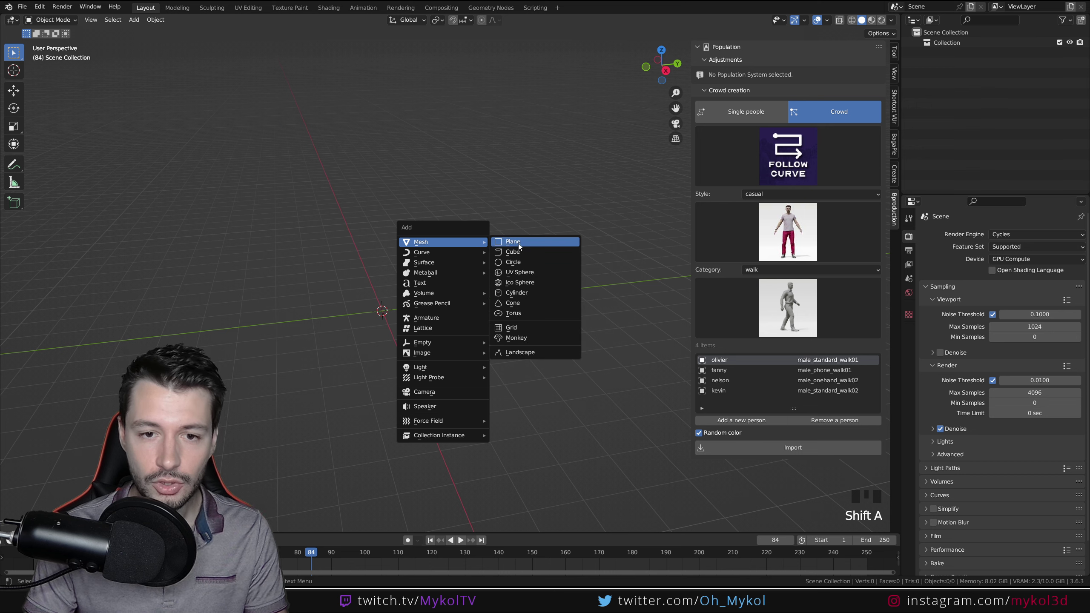
pyautogui.click(506, 242)
pyautogui.press('s')
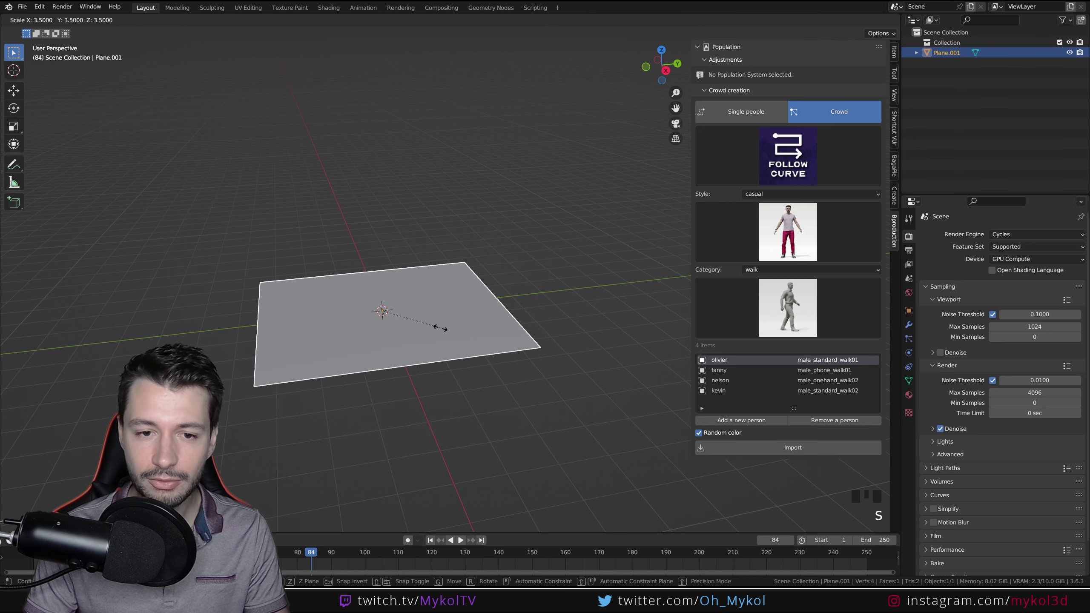
pyautogui.click(446, 304)
pyautogui.rightClick(446, 304)
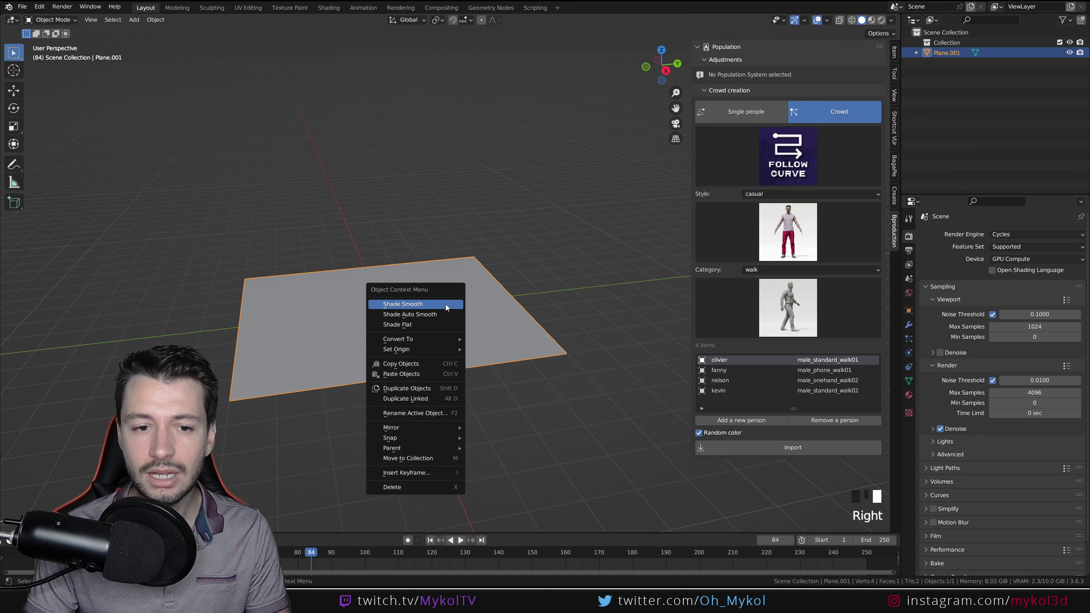
pyautogui.hotkey('shift', 'a')
pyautogui.moveTo(361, 283)
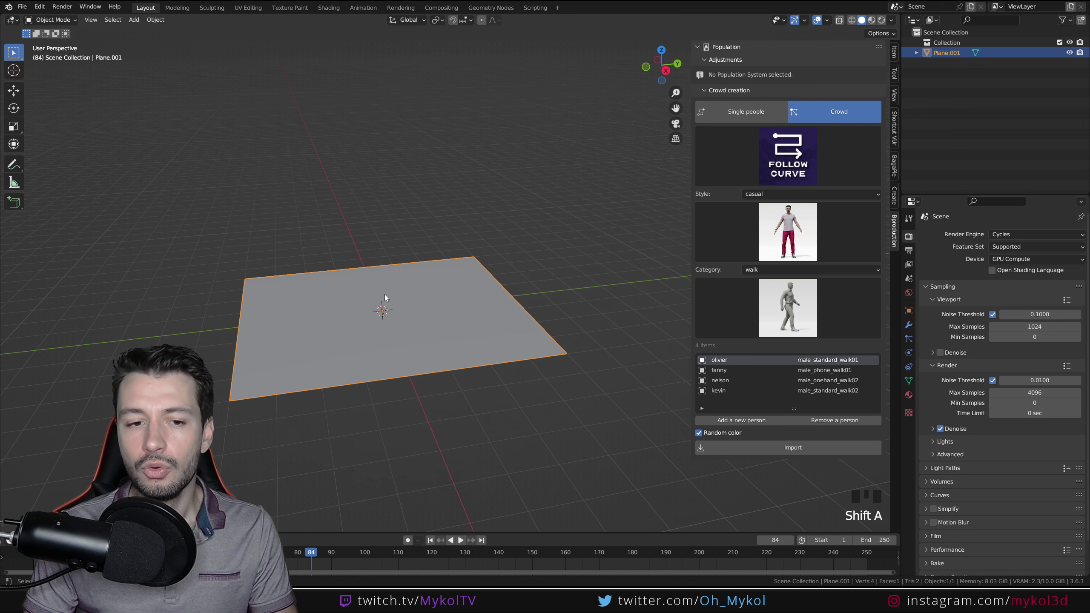
pyautogui.hotkey('ctrl', 'a')
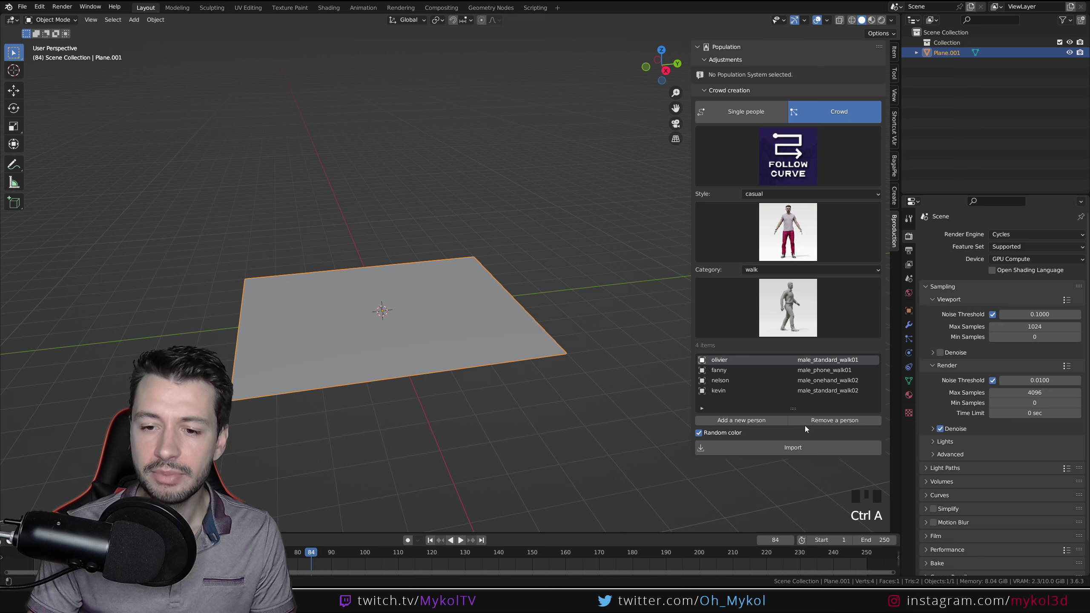
# Step: Remove all the people from the crowd list and switch the crowd type to Grid Mode
pyautogui.click(826, 423)
pyautogui.click(826, 423)
pyautogui.click(826, 423)
pyautogui.click(826, 422)
pyautogui.moveTo(784, 179); pyautogui.dragTo(789, 222)
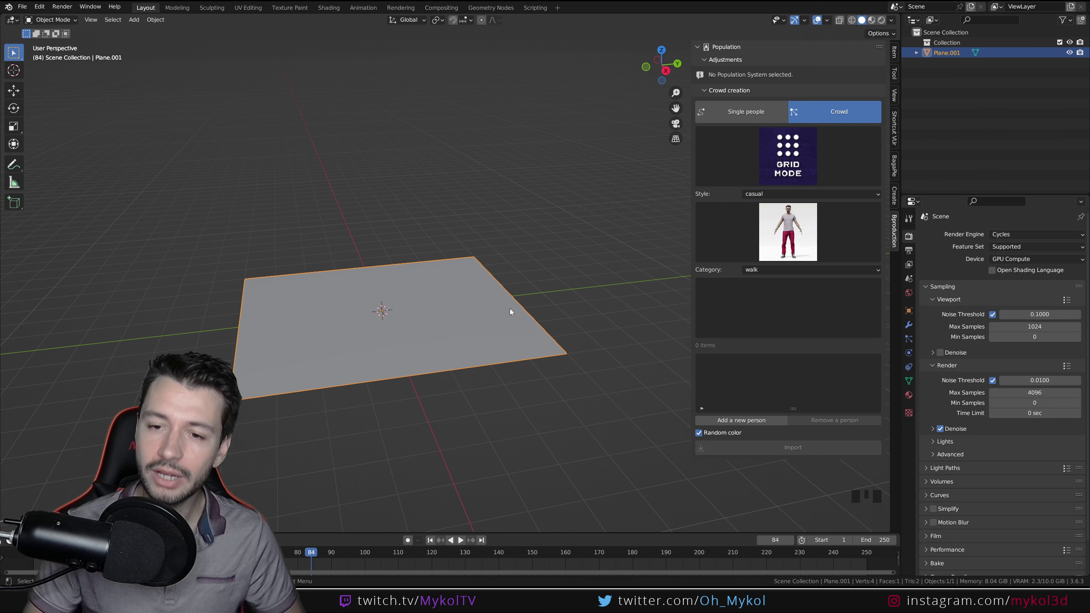
pyautogui.scroll(3, 460, 230)
# Step: Set both the pose category and the character style to sport for the grid crowd
pyautogui.click(769, 295)
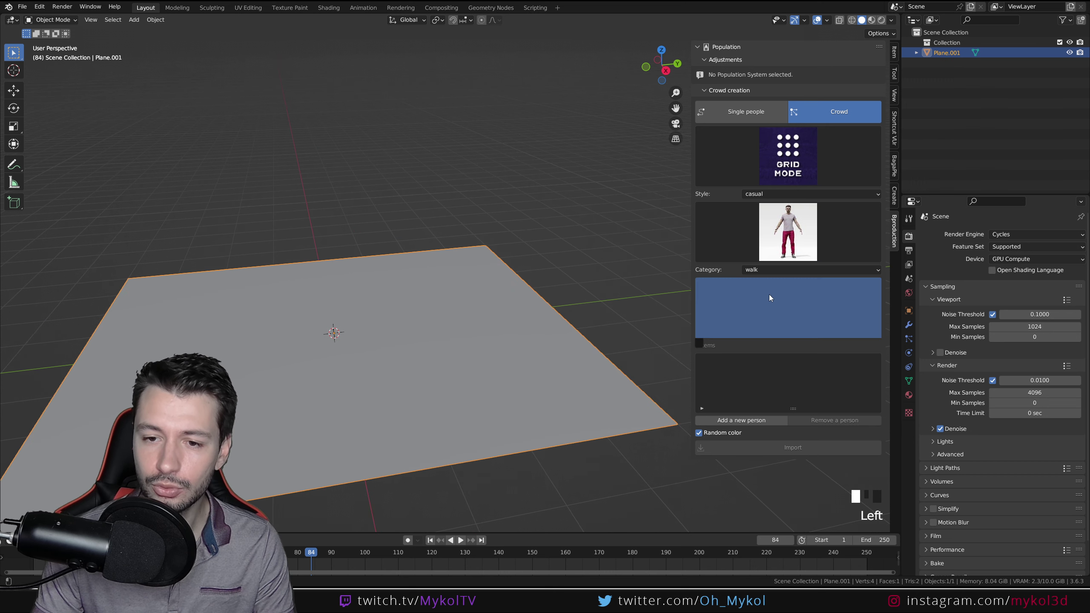
pyautogui.click(775, 270)
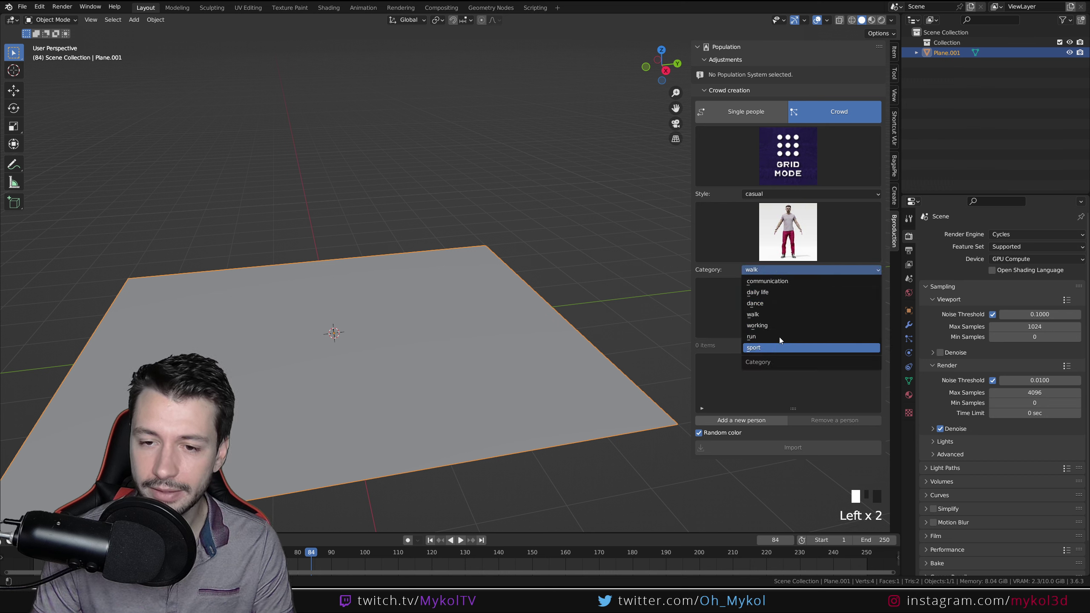
pyautogui.click(773, 348)
pyautogui.click(765, 303)
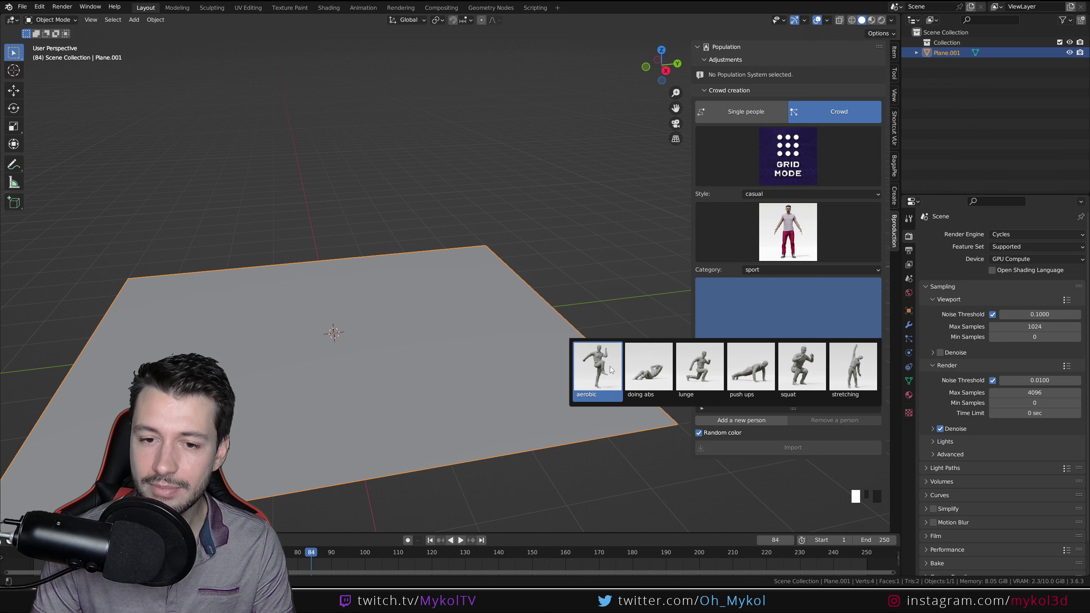
pyautogui.click(792, 234)
pyautogui.click(792, 234)
pyautogui.click(800, 194)
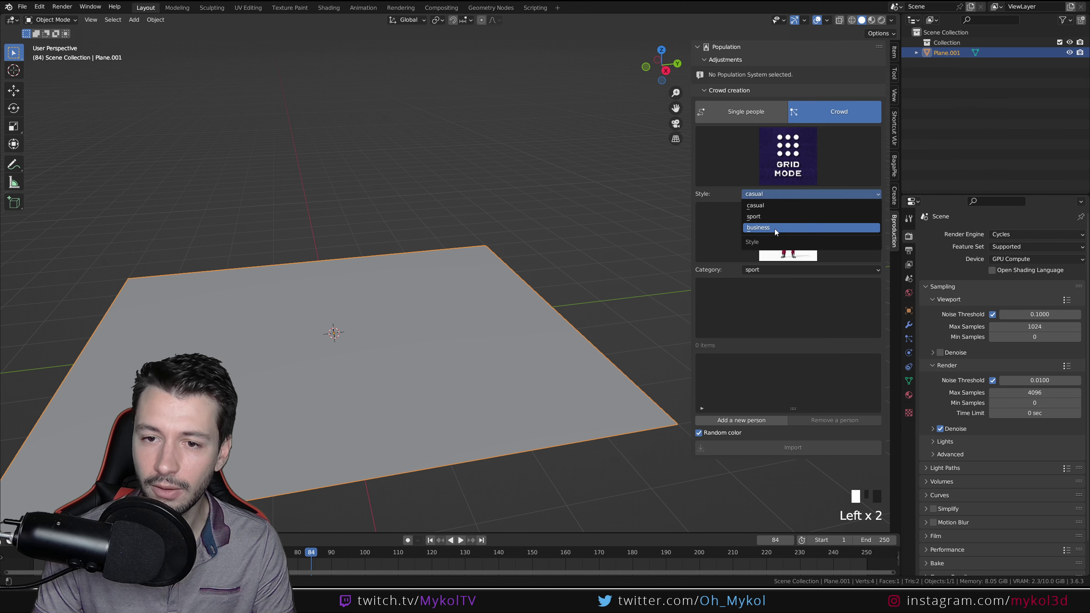
pyautogui.click(781, 217)
# Step: Choose the anthony character with the aerobic pose and add it to the crowd list
pyautogui.click(791, 225)
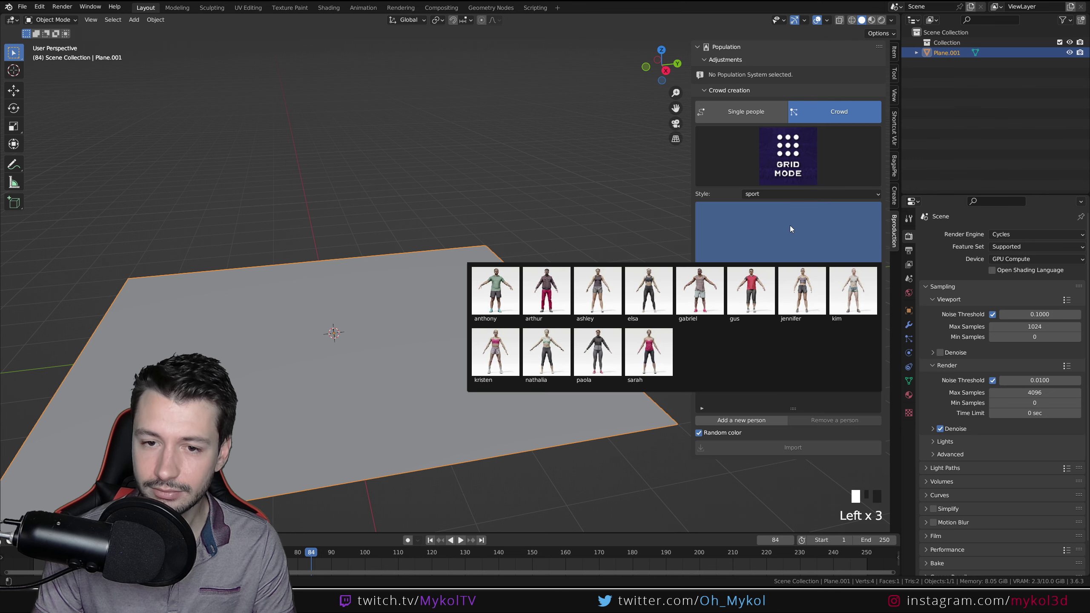
pyautogui.click(512, 293)
pyautogui.click(760, 303)
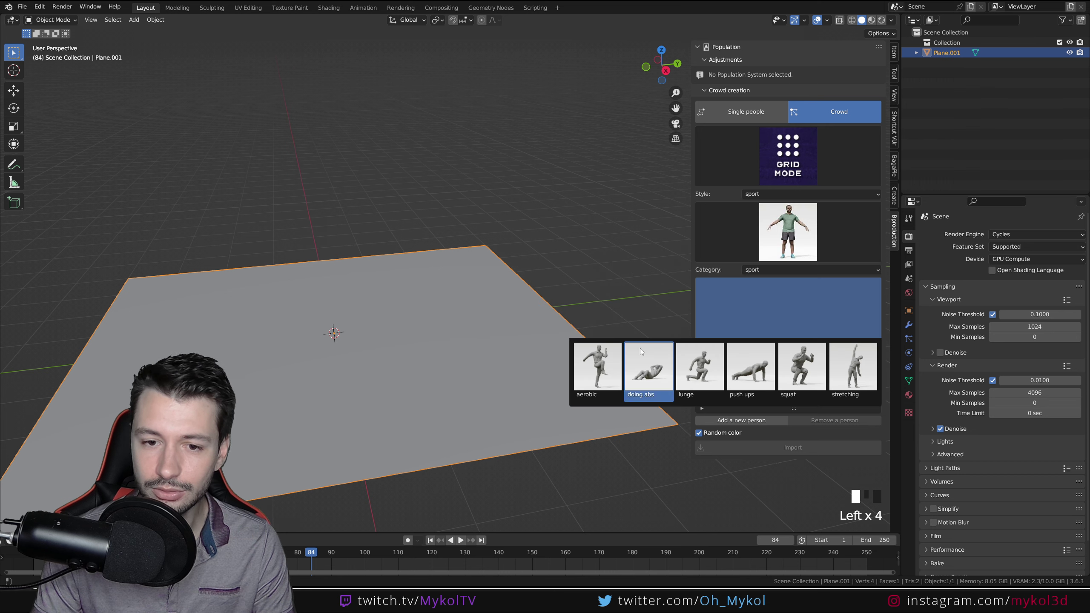
pyautogui.click(608, 369)
pyautogui.click(751, 419)
# Step: Choose the gabriel character with the doing abs pose and add it to the crowd list
pyautogui.click(788, 232)
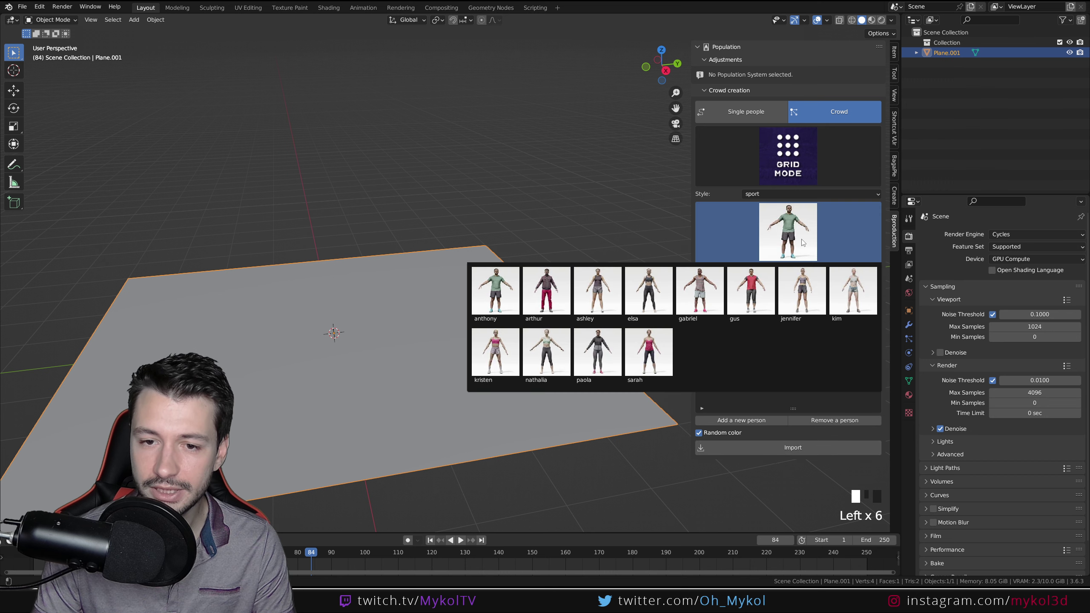
pyautogui.click(799, 304)
pyautogui.click(652, 365)
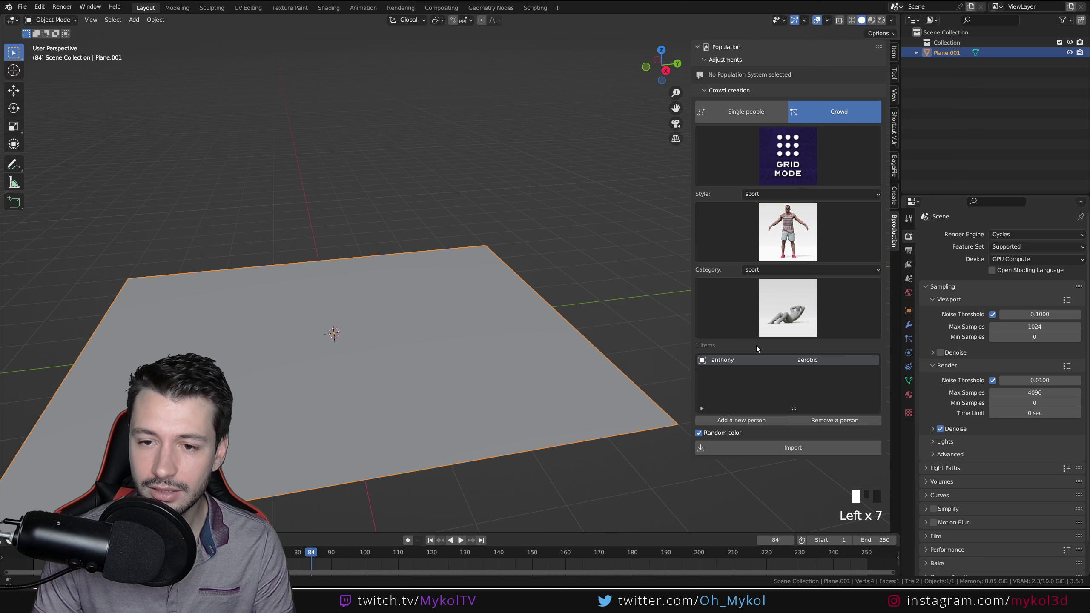
pyautogui.click(739, 418)
# Step: Add the elsa character with the lunge pose and the gus character with the push ups pose to the crowd
pyautogui.moveTo(788, 232); pyautogui.dragTo(697, 369)
pyautogui.click(741, 420)
pyautogui.click(729, 256)
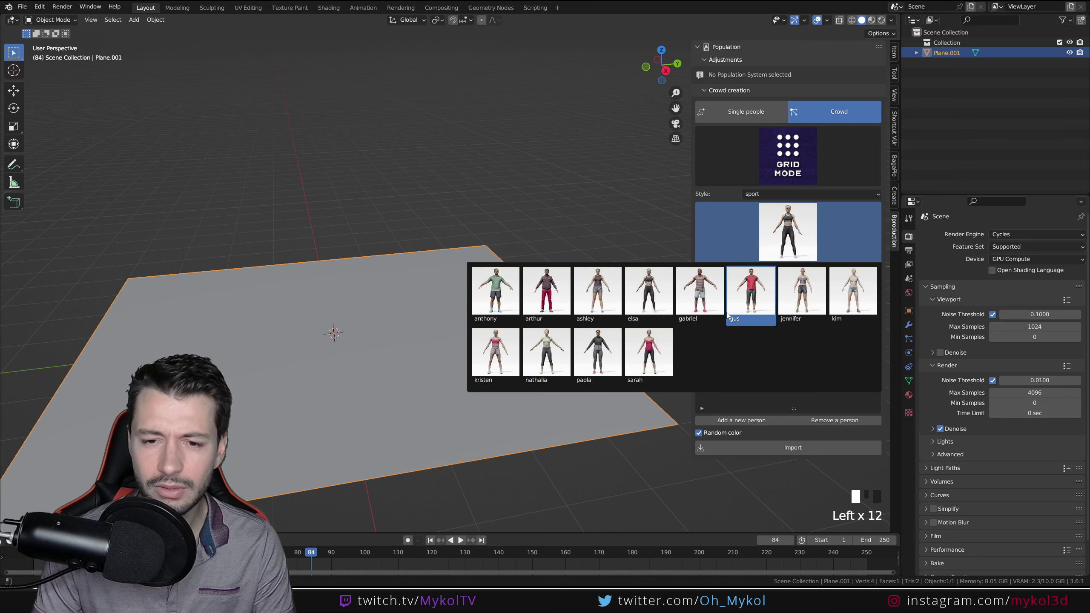
pyautogui.moveTo(763, 283); pyautogui.dragTo(761, 366)
pyautogui.click(764, 420)
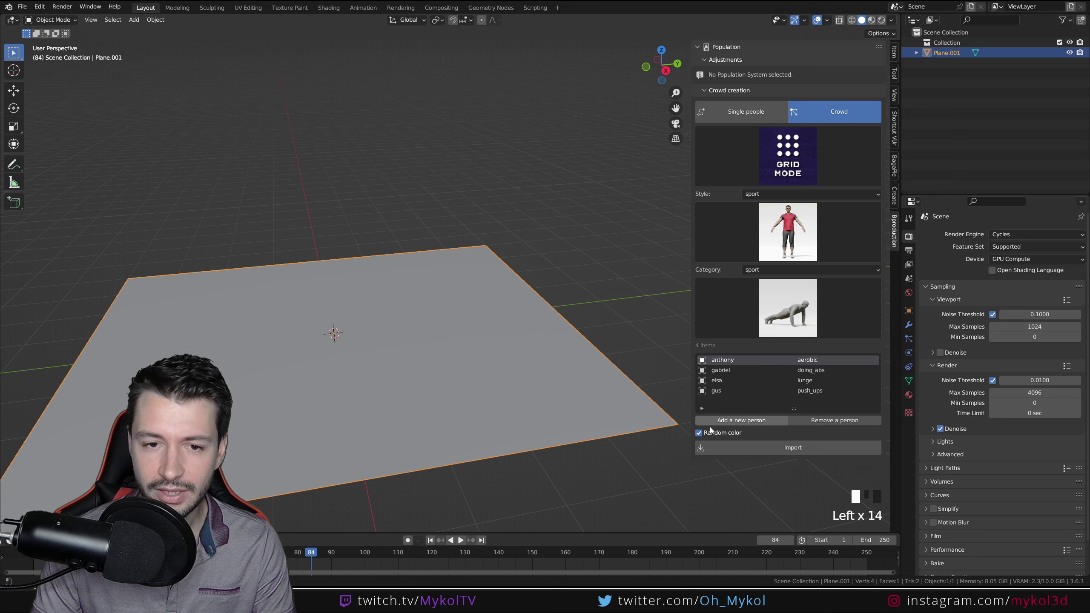
# Step: Import the Grid Mode crowd onto the plane and play back its animation to check the poses
pyautogui.click(778, 449)
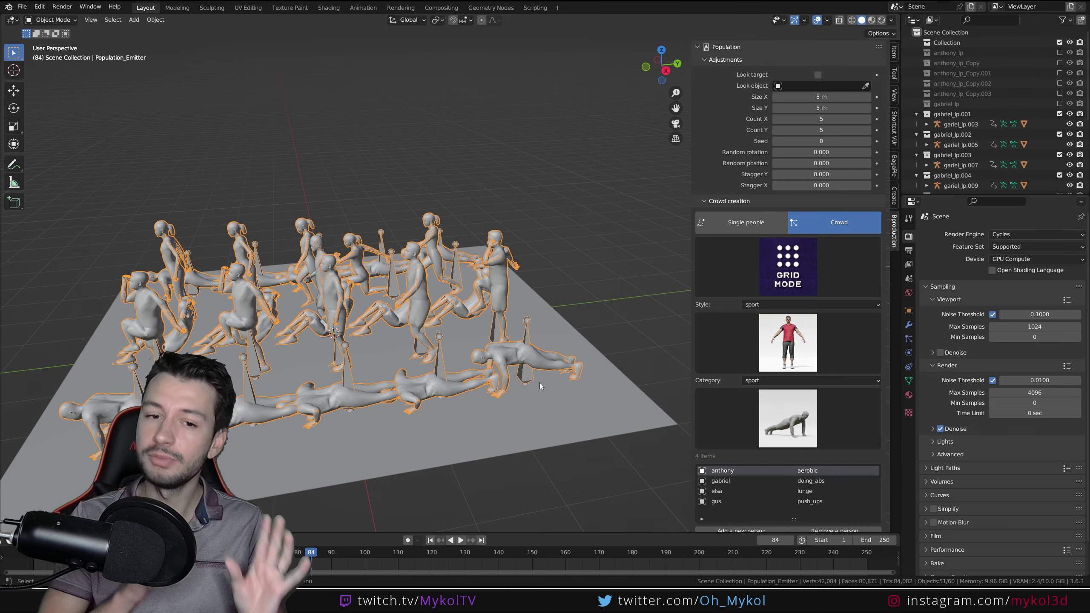
pyautogui.moveTo(367, 410); pyautogui.dragTo(399, 406, button='middle')
pyautogui.moveTo(312, 555); pyautogui.dragTo(172, 555)
pyautogui.press('space')
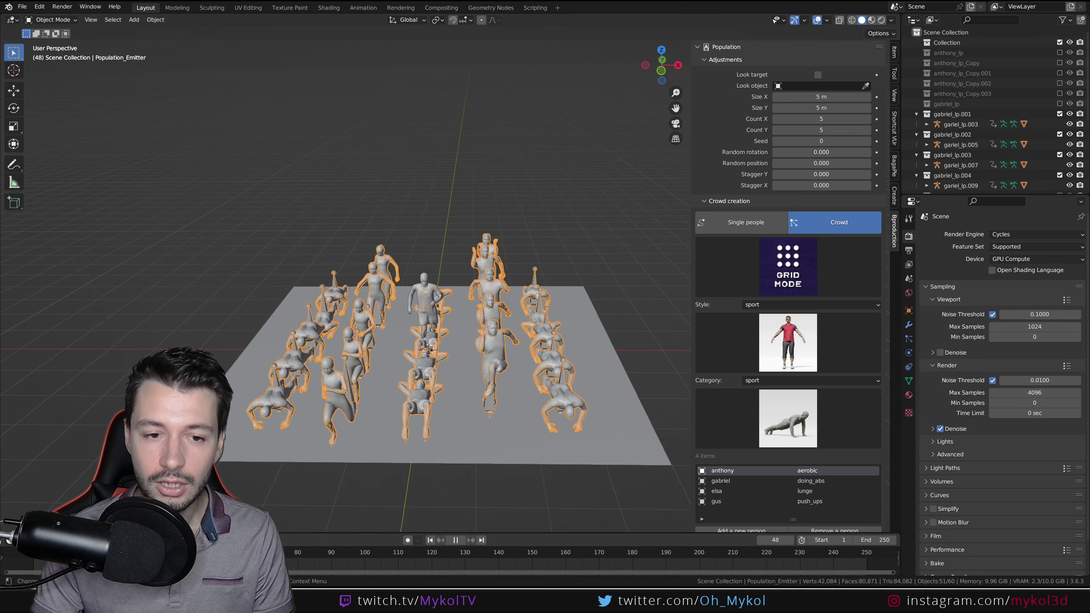
pyautogui.press('space')
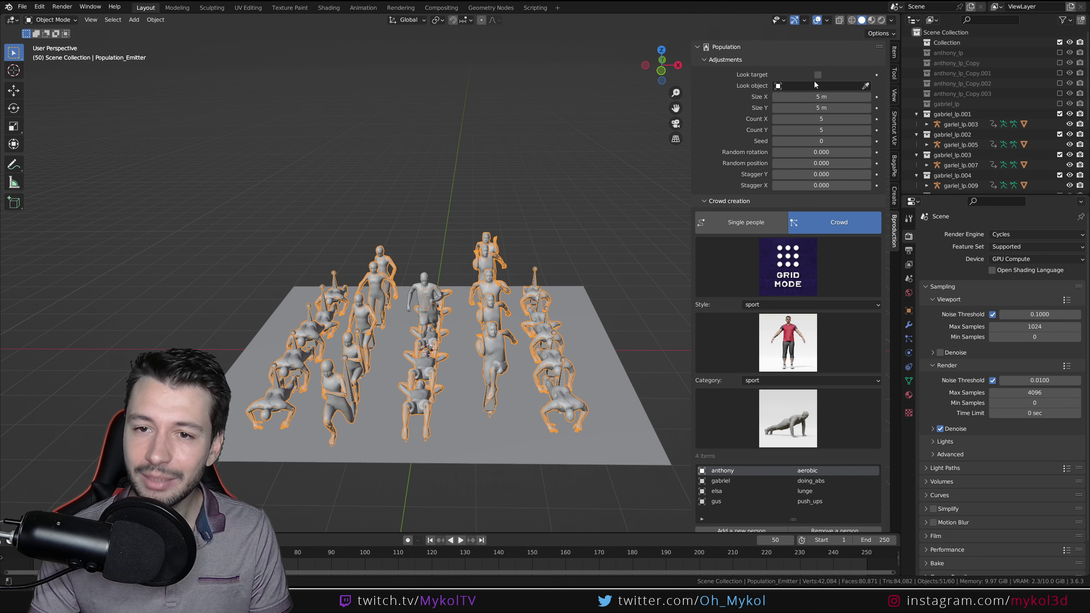
# Step: Set the grid crowd's Count X to 4
pyautogui.click(776, 119)
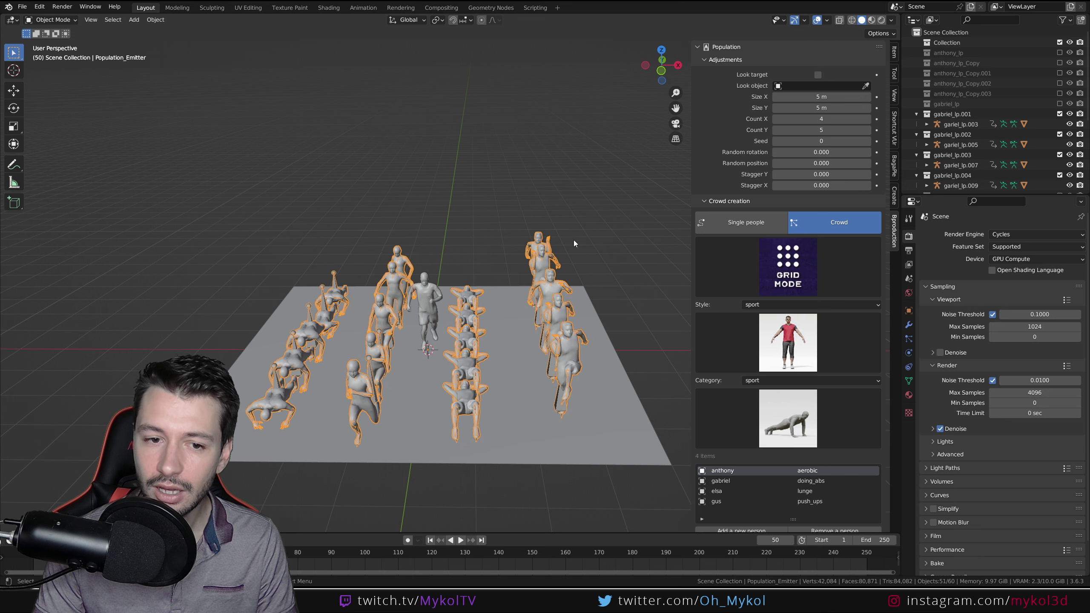
pyautogui.click(868, 119)
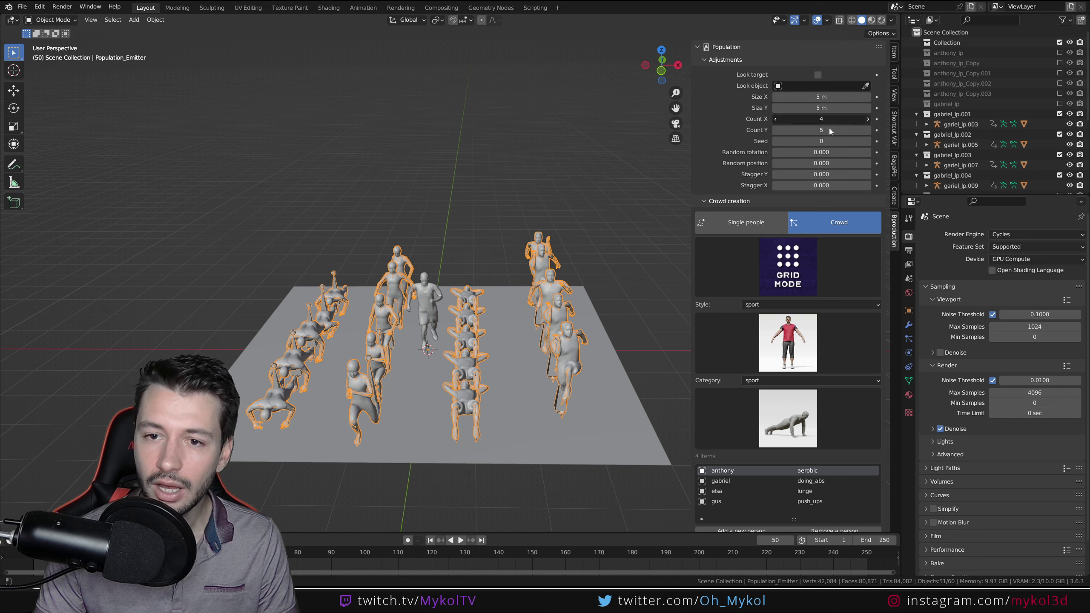
# Step: Try a Seed of 2 on the grid crowd and return it to 0
pyautogui.click(868, 142)
pyautogui.click(868, 142)
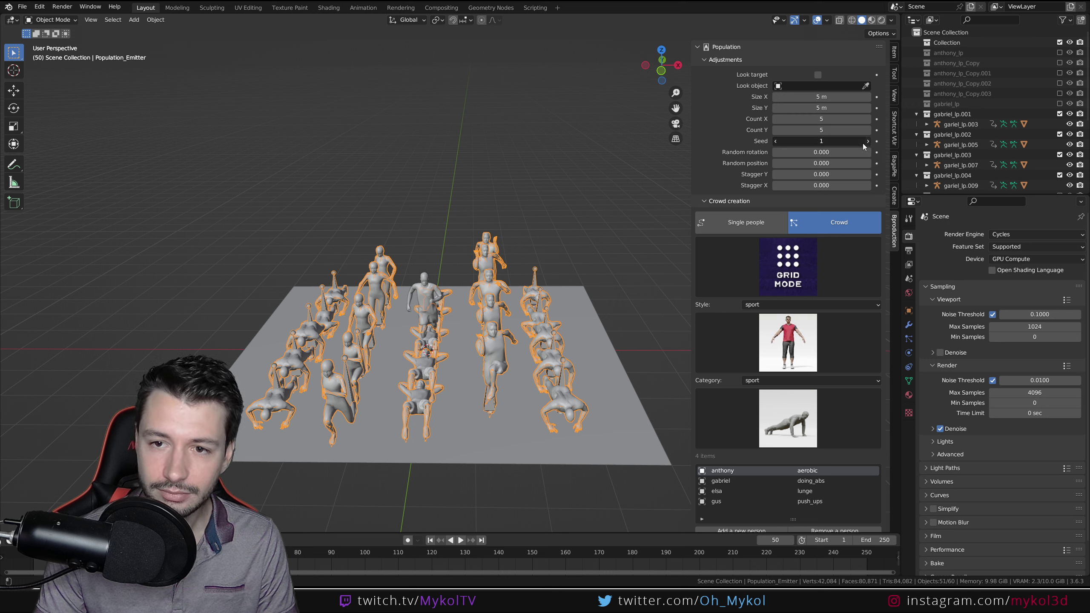
pyautogui.click(774, 141)
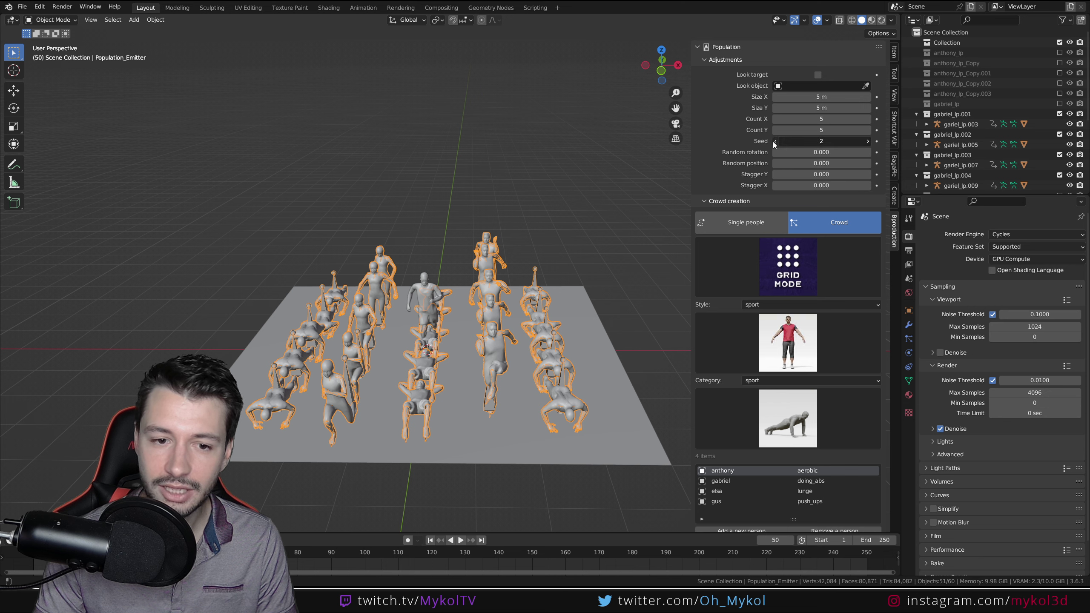
pyautogui.click(775, 141)
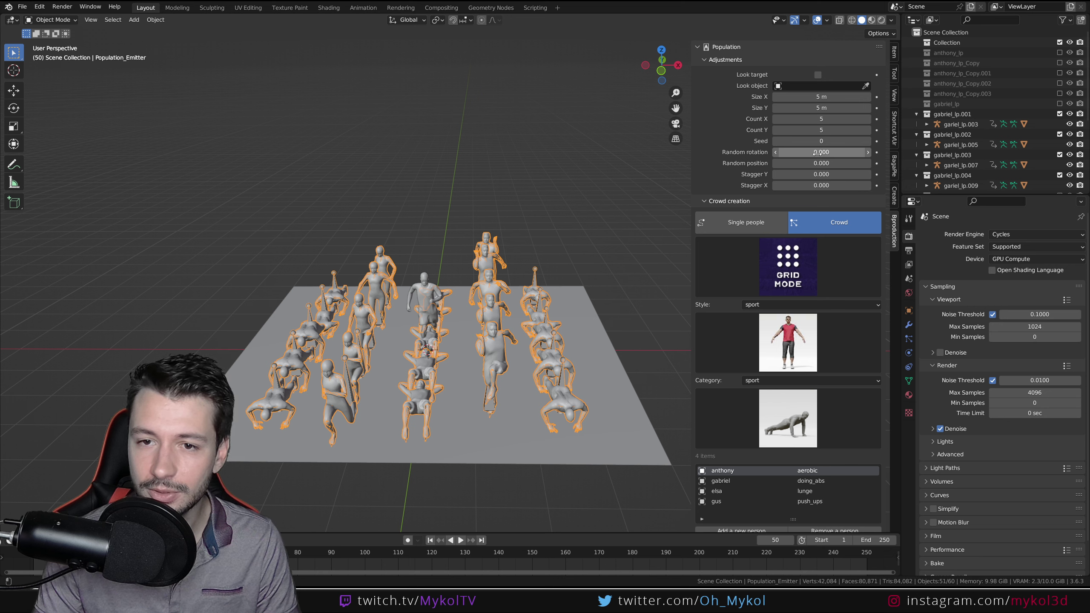
# Step: Set the grid crowd's Random rotation to 8.260, then try a Random position value and undo it
pyautogui.moveTo(822, 153); pyautogui.dragTo(810, 173)
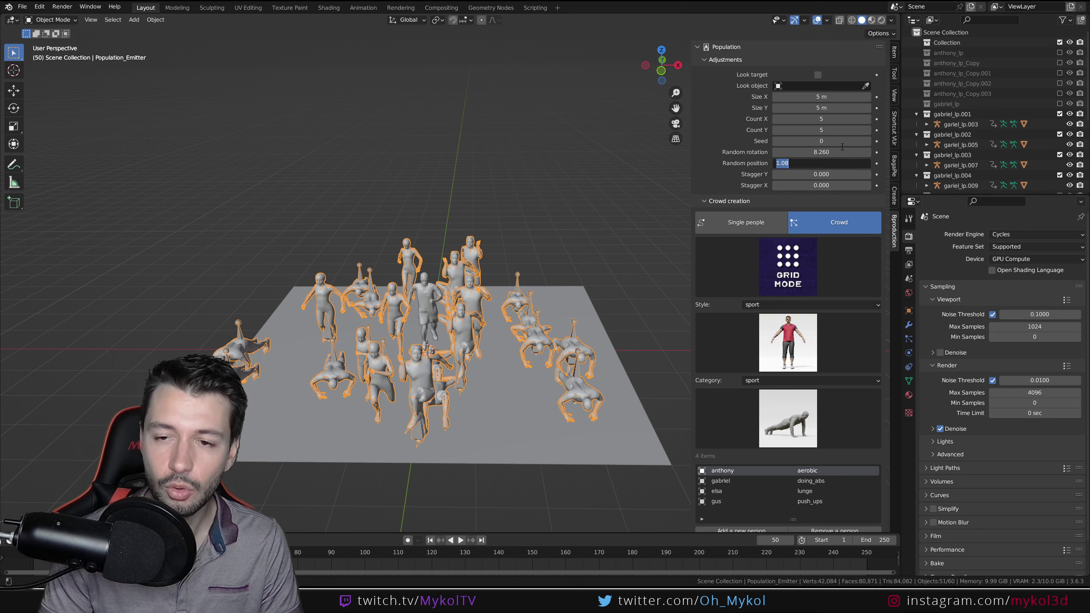
pyautogui.hotkey('ctrl', 'z')
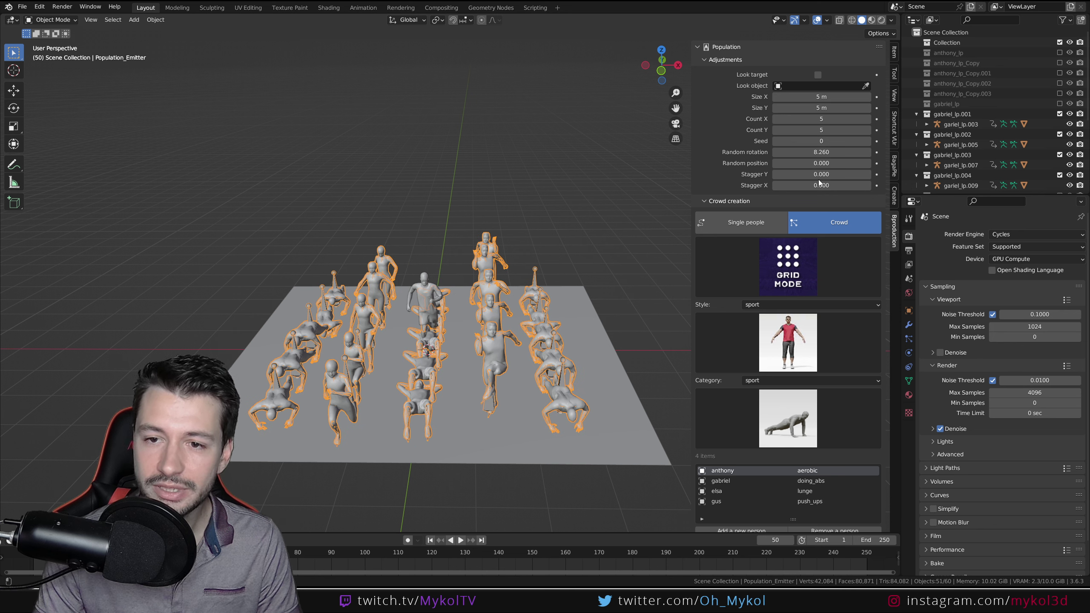
# Step: Set the grid crowd's Stagger Y to 0.020, Stagger X to 0.520 and Seed to 46
pyautogui.moveTo(820, 173); pyautogui.dragTo(833, 188)
pyautogui.click(596, 290)
pyautogui.moveTo(596, 290)
pyautogui.mouseDown(button='middle')
pyautogui.moveTo(565, 337)
pyautogui.moveTo(588, 303)
pyautogui.mouseUp(button='middle')
pyautogui.moveTo(793, 141); pyautogui.dragTo(815, 141)
pyautogui.moveTo(467, 314); pyautogui.dragTo(517, 349, button='middle')
pyautogui.scroll(-3, 477, 344)
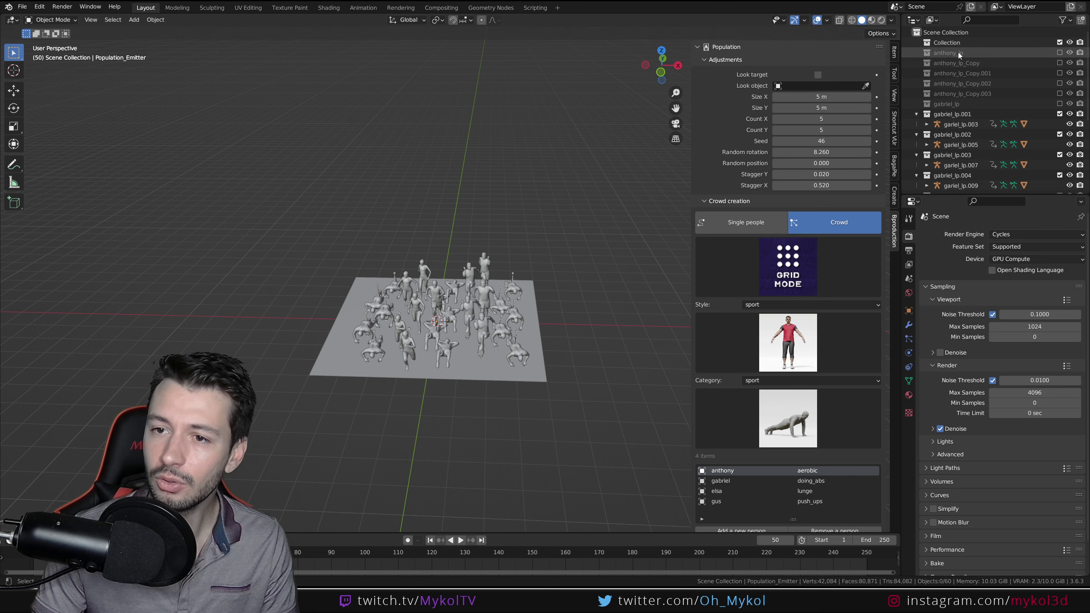
# Step: Select the plane, crowd emitter and all character collections and delete them with their hierarchy
pyautogui.scroll(-5, 961, 130)
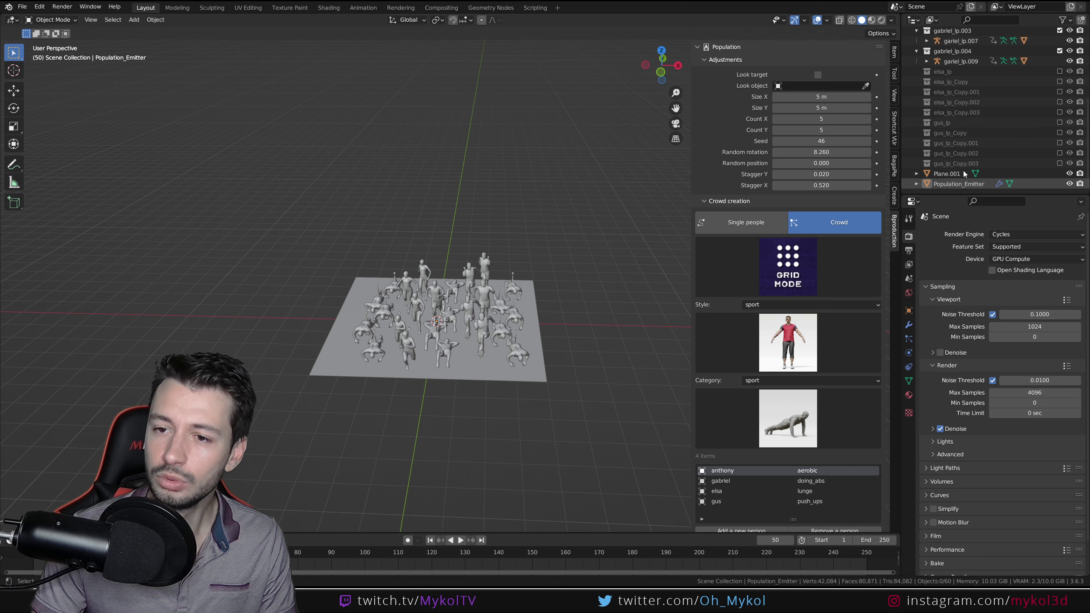
pyautogui.press('a')
pyautogui.rightClick(956, 99)
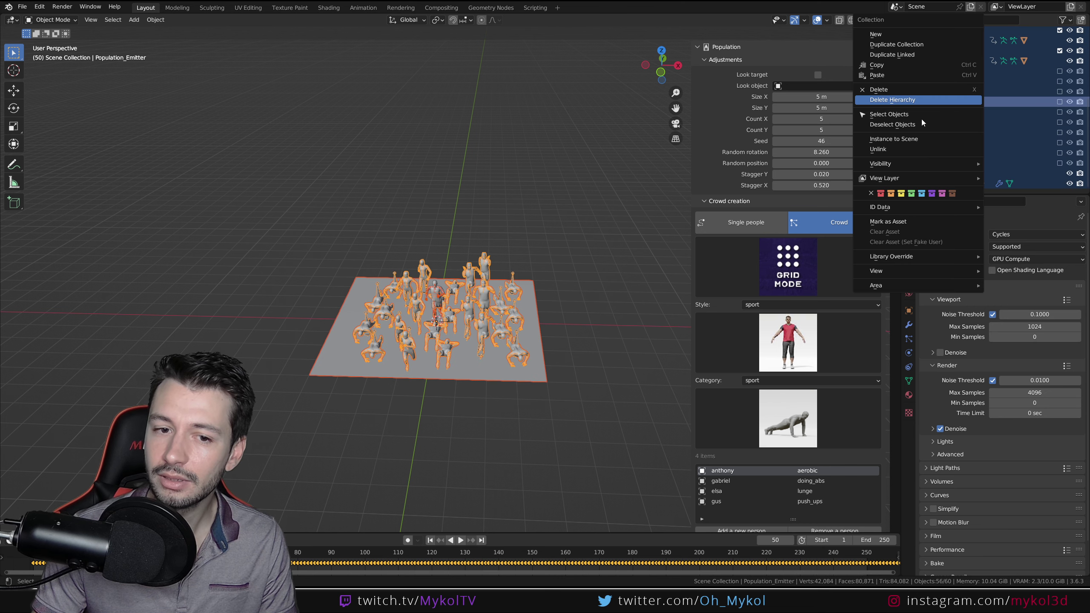
# Step: Switch the crowd type to Stadium Mode and remove all the people from the crowd list
pyautogui.click(803, 162)
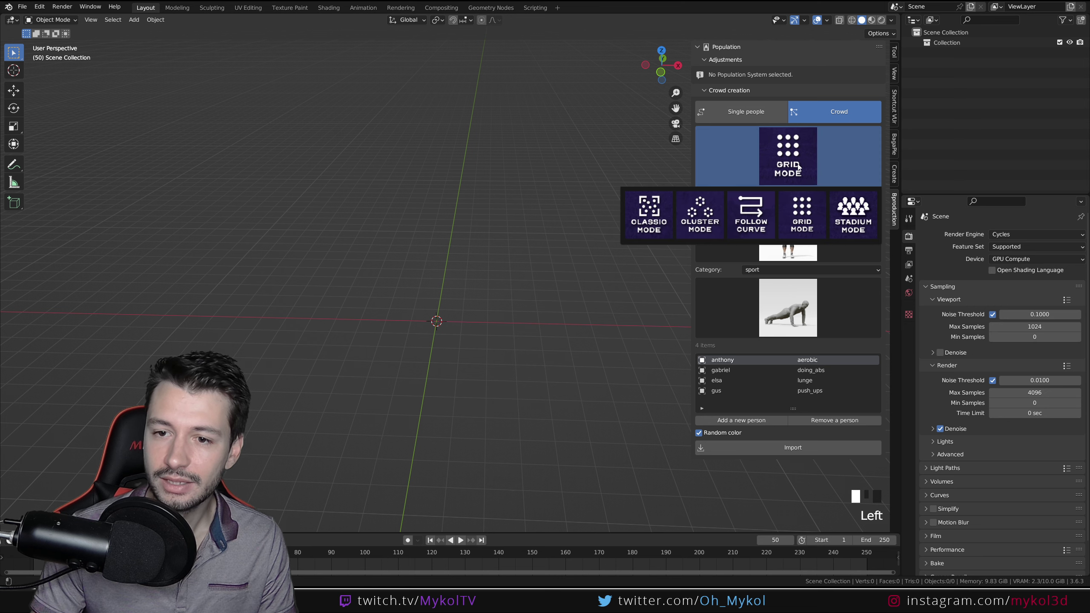
pyautogui.click(842, 205)
pyautogui.click(819, 433)
pyautogui.click(820, 434)
pyautogui.click(819, 434)
pyautogui.click(820, 434)
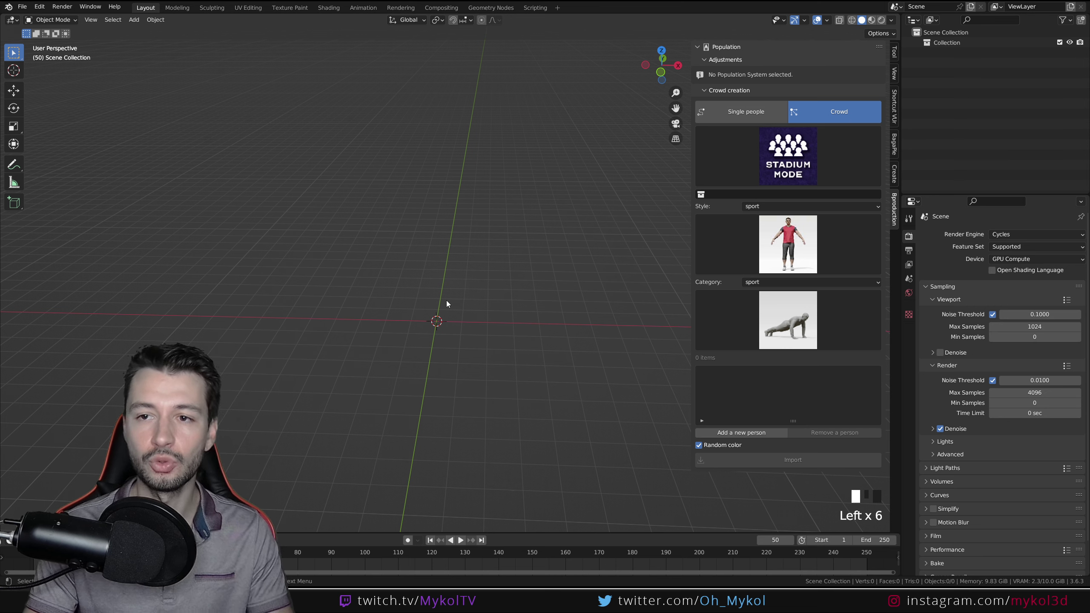
# Step: Add a new collection to the scene and try to find a way to rename it
pyautogui.click(968, 85)
pyautogui.rightClick(966, 86)
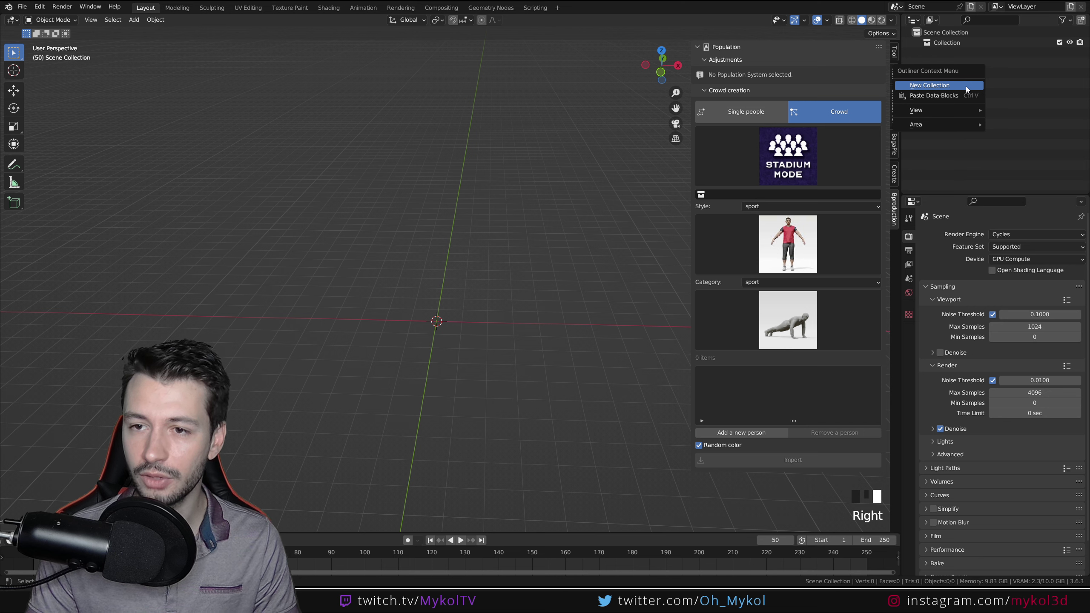
pyautogui.click(967, 85)
pyautogui.click(952, 53)
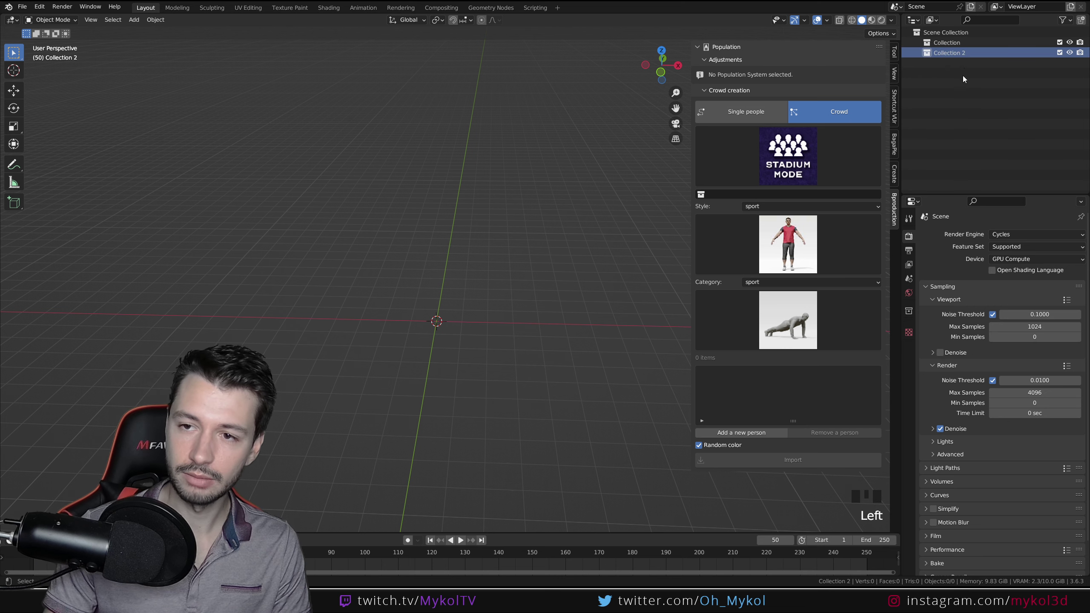
pyautogui.click(956, 53)
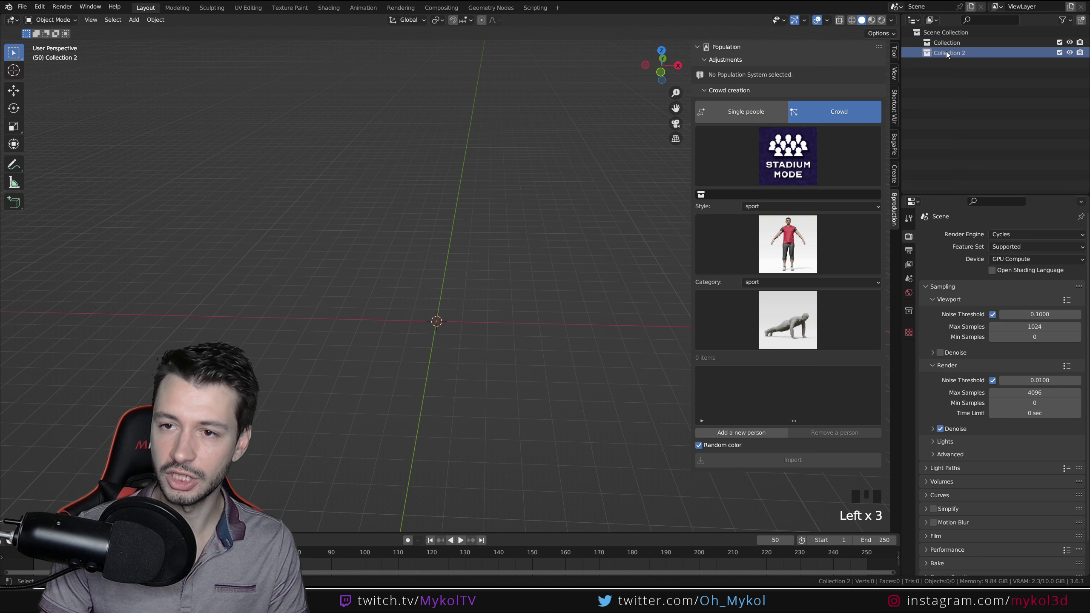
pyautogui.rightClick(946, 51)
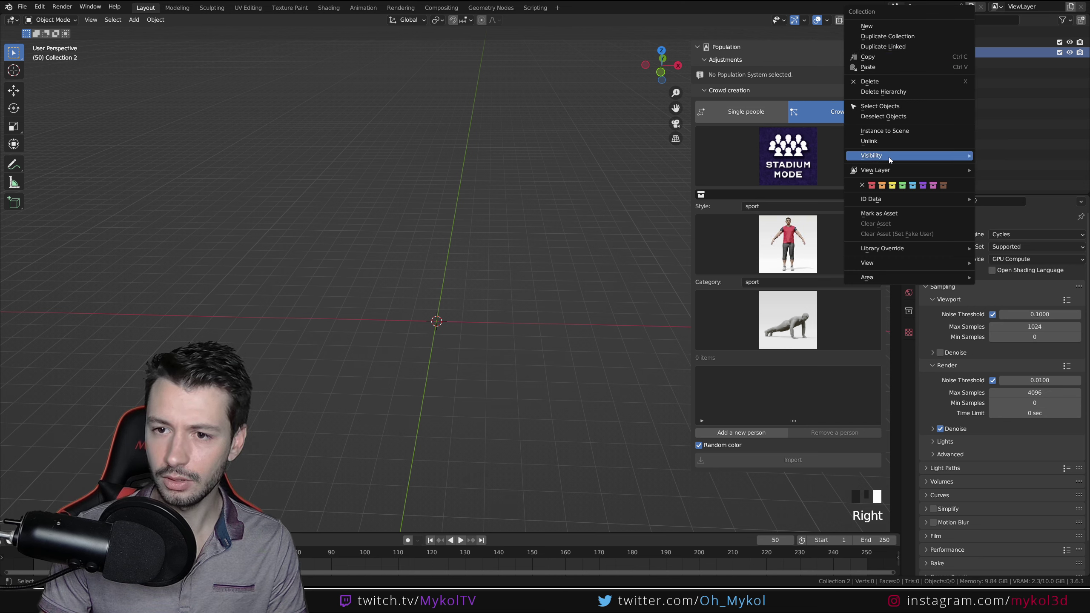
pyautogui.click(947, 52)
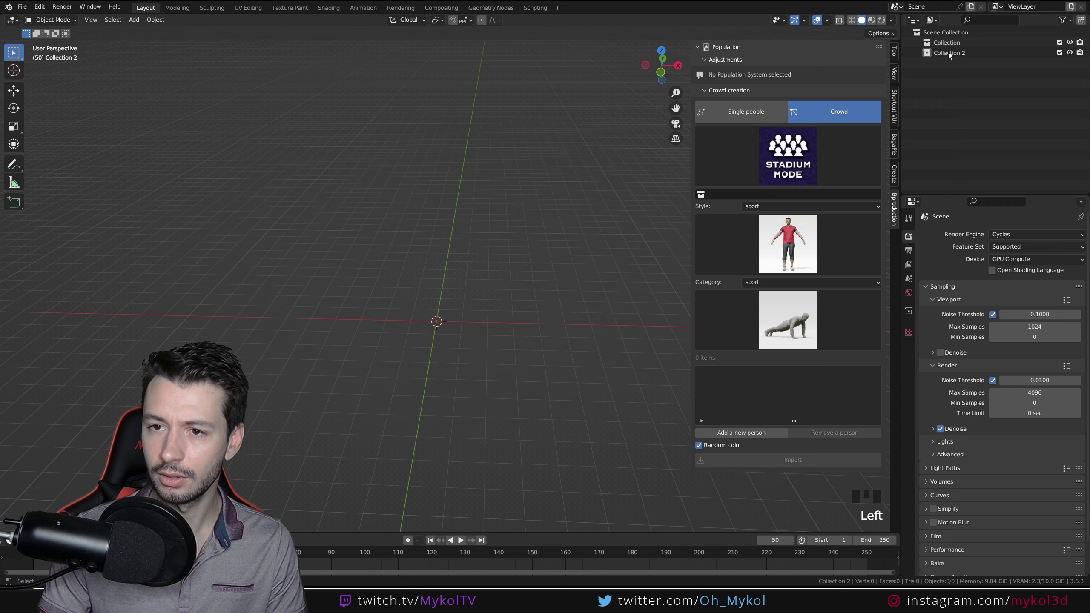
pyautogui.click(952, 52)
pyautogui.rightClick(955, 53)
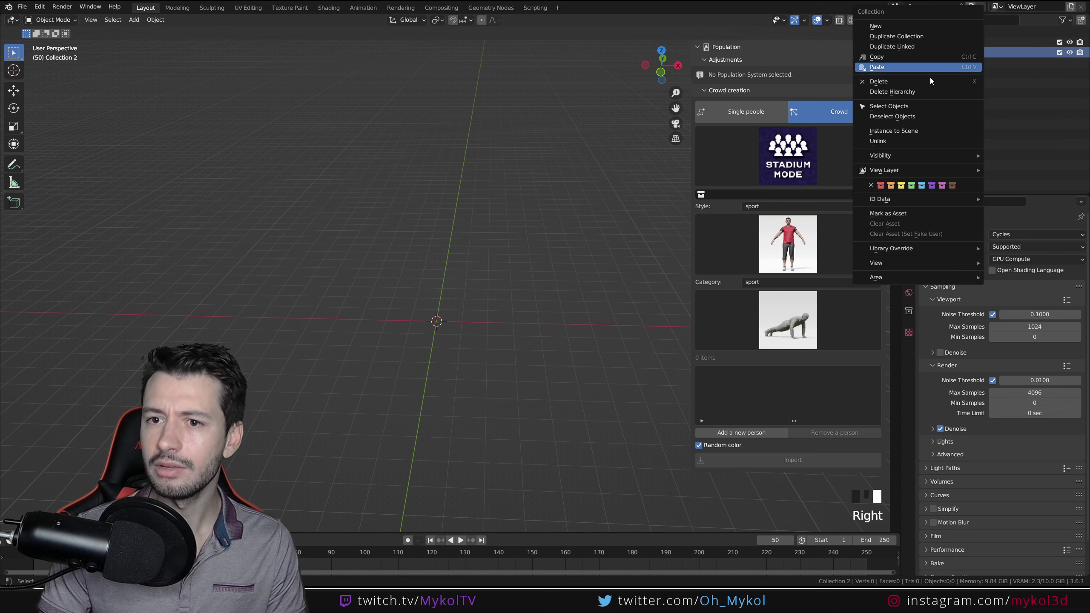
pyautogui.moveTo(918, 201)
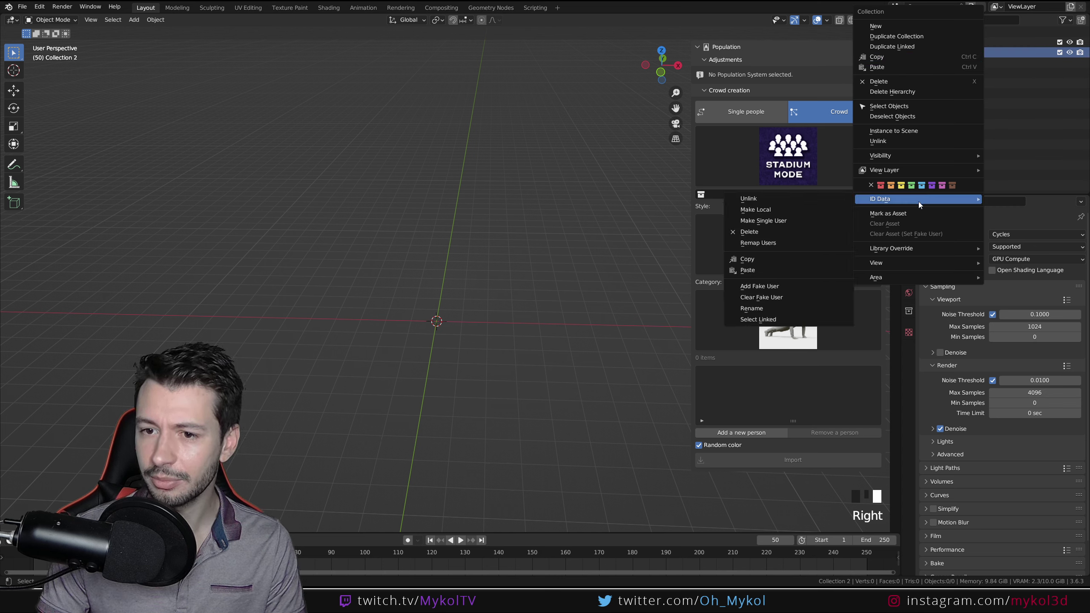
pyautogui.click(1019, 137)
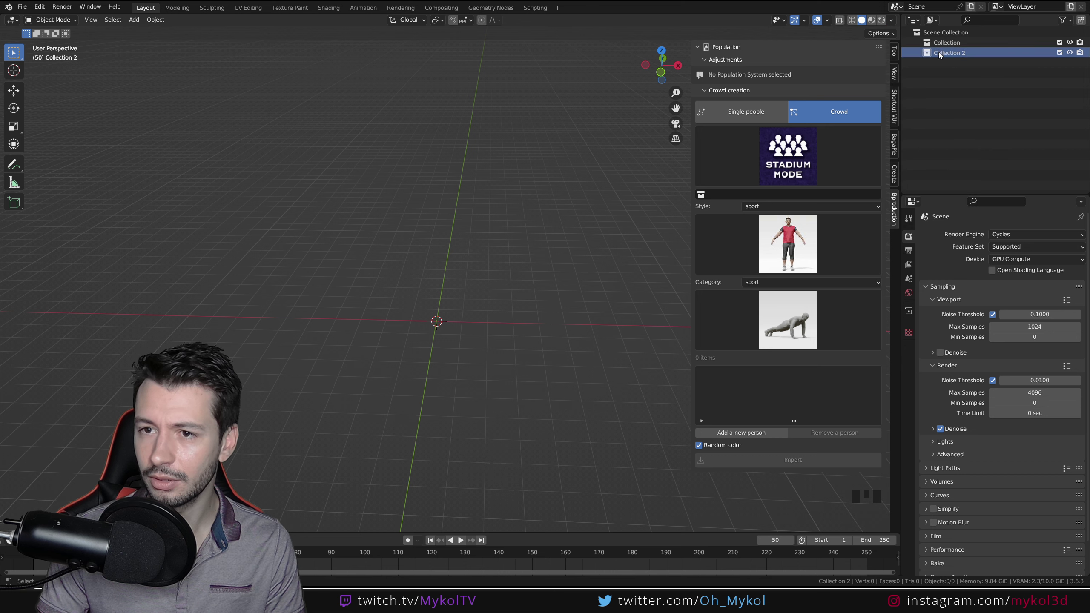
# Step: Add another new collection and check its properties and commands for a way to rename it
pyautogui.rightClick(934, 93)
pyautogui.rightClick(923, 90)
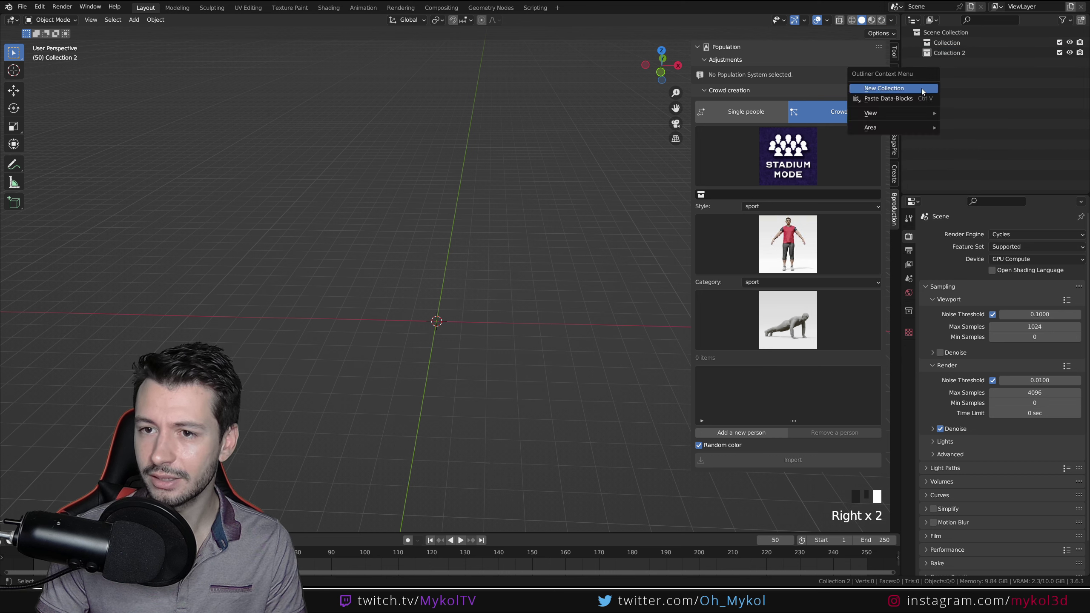
pyautogui.click(922, 89)
pyautogui.click(952, 62)
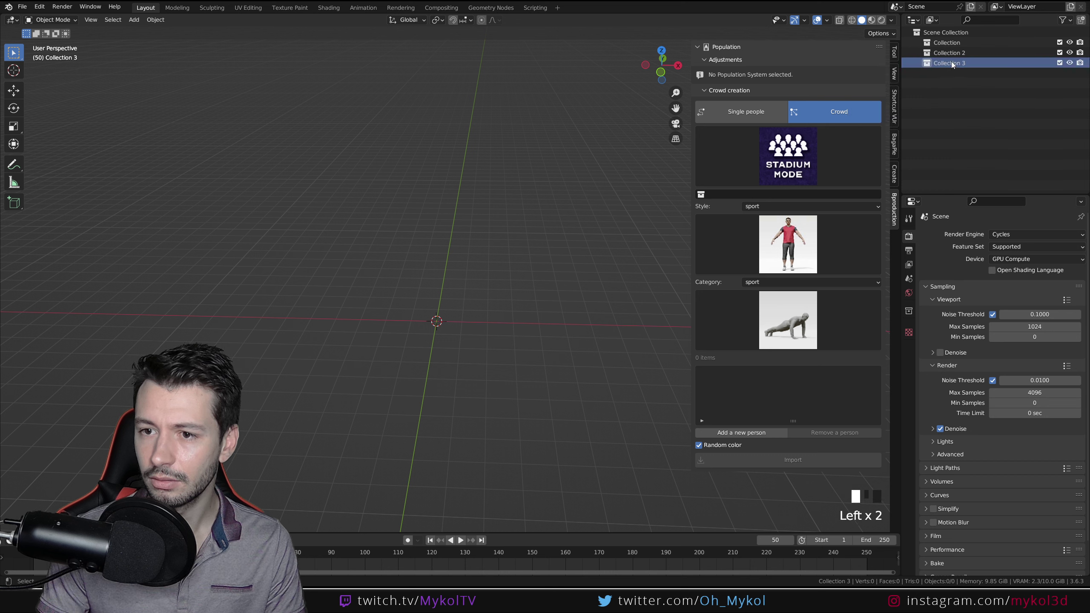
pyautogui.click(909, 311)
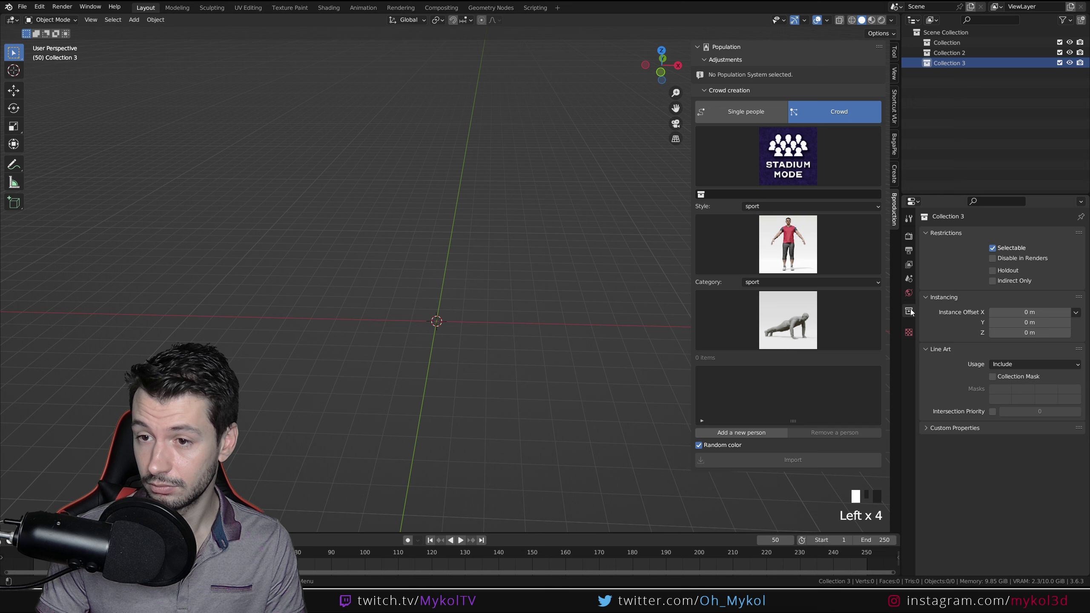
pyautogui.rightClick(953, 65)
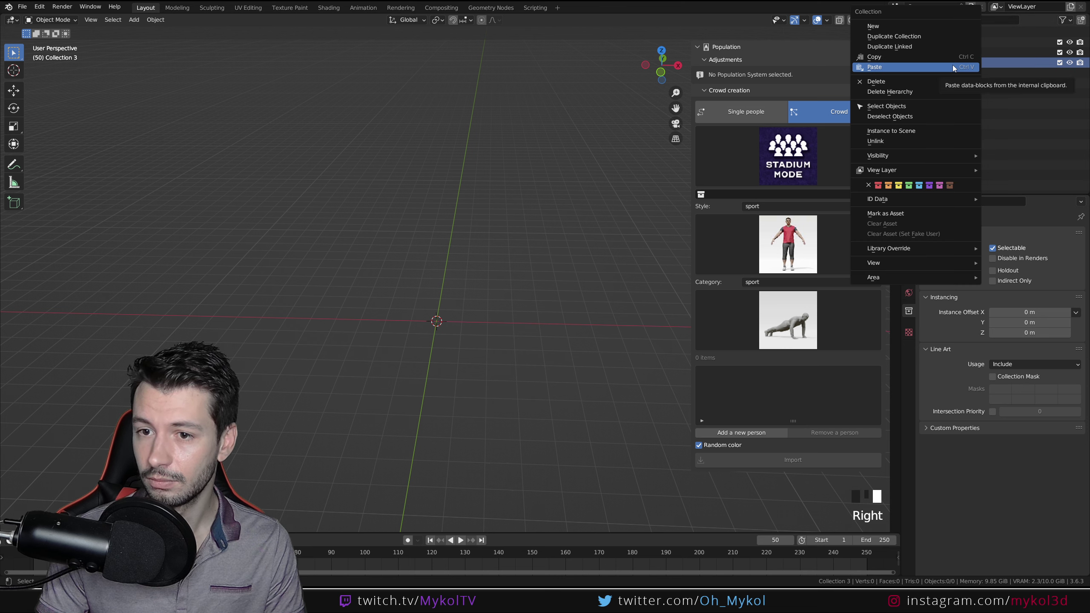
pyautogui.click(991, 100)
# Step: Start a new General file, discarding the unsaved scene
pyautogui.click(22, 7)
pyautogui.moveTo(24, 18)
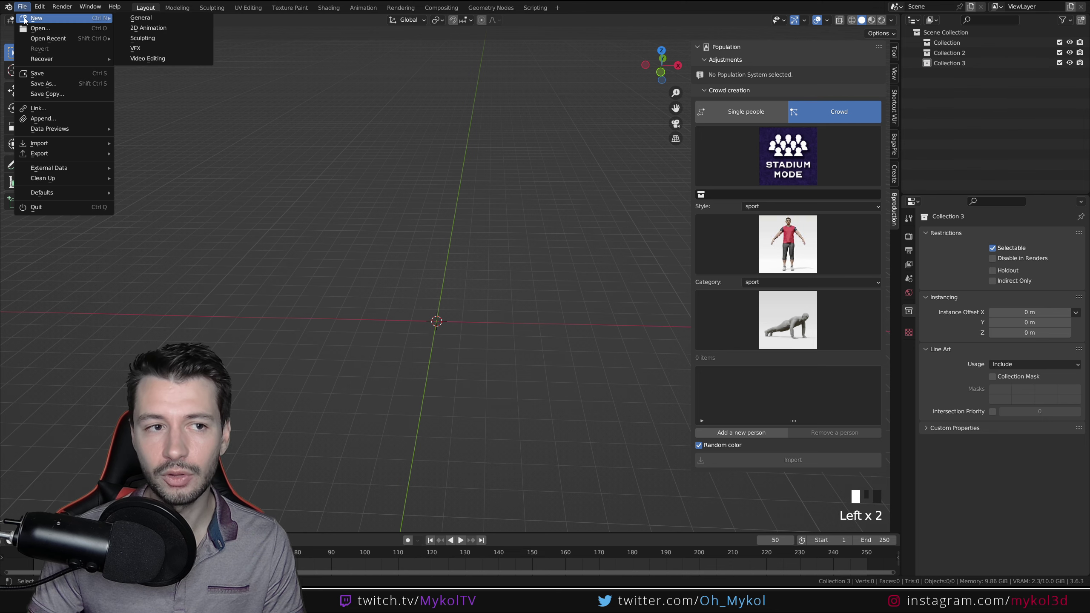
pyautogui.click(142, 17)
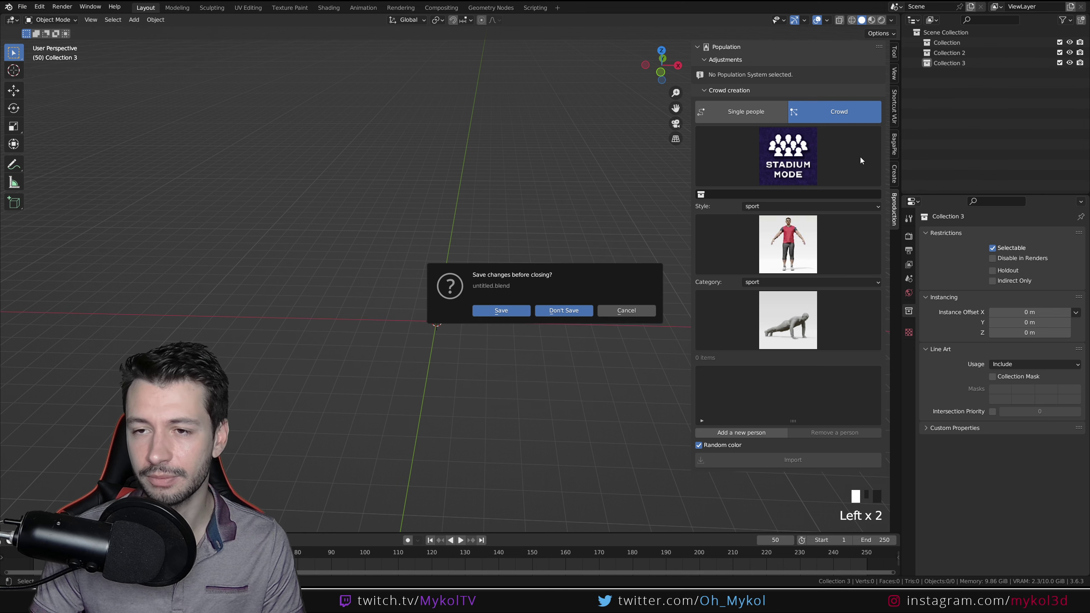
pyautogui.press('Return')
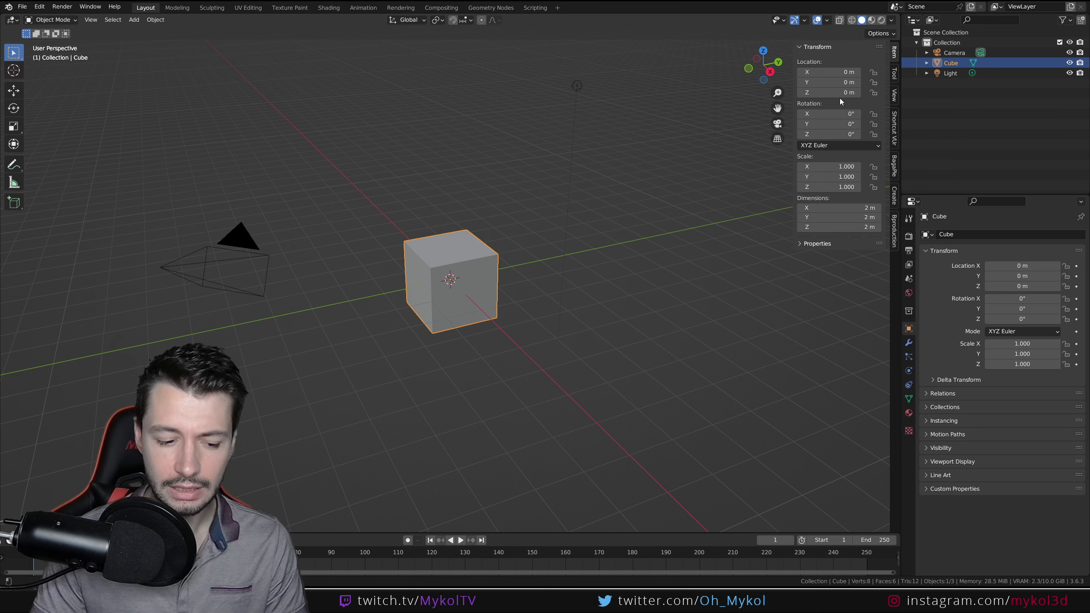
# Step: Create a new collection in the scene and name it Siege
pyautogui.rightClick(947, 98)
pyautogui.click(950, 95)
pyautogui.doubleClick(951, 83)
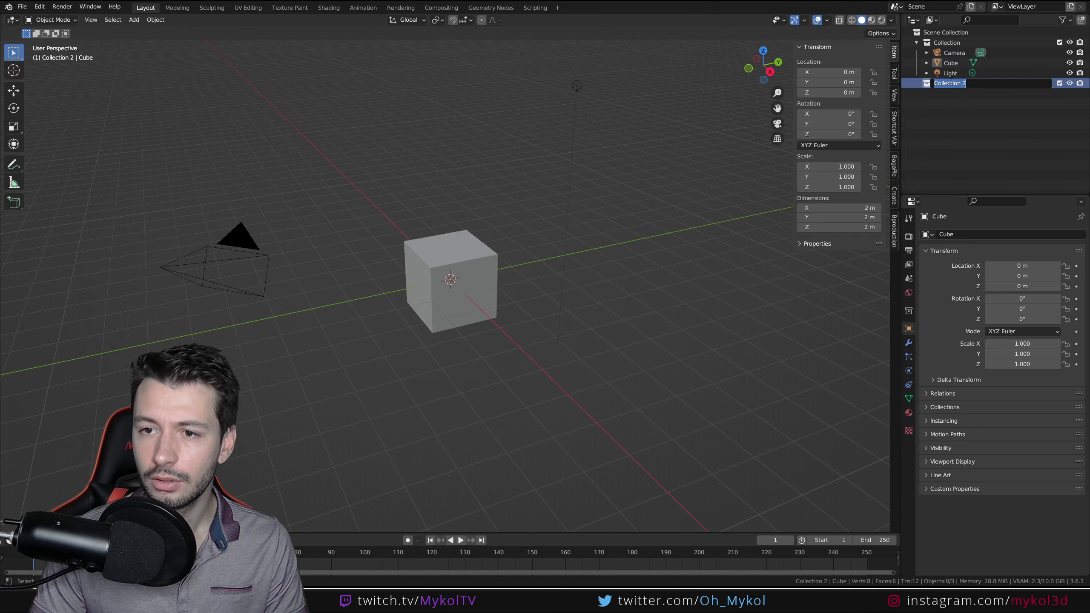
pyautogui.write('Siege')
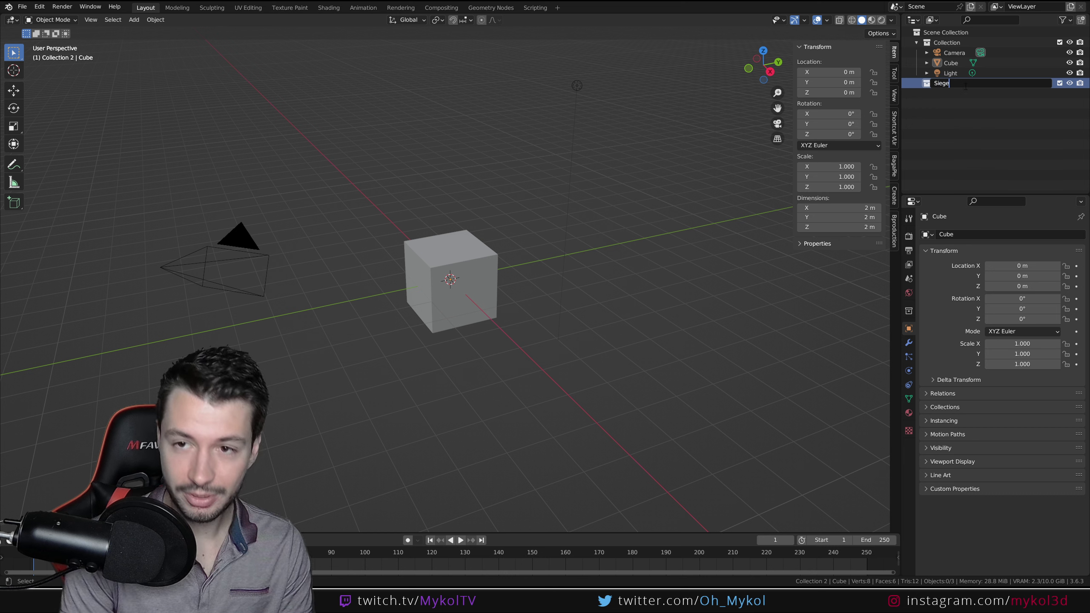
pyautogui.press('Return')
# Step: Delete the default camera, cube and light
pyautogui.click(959, 52)
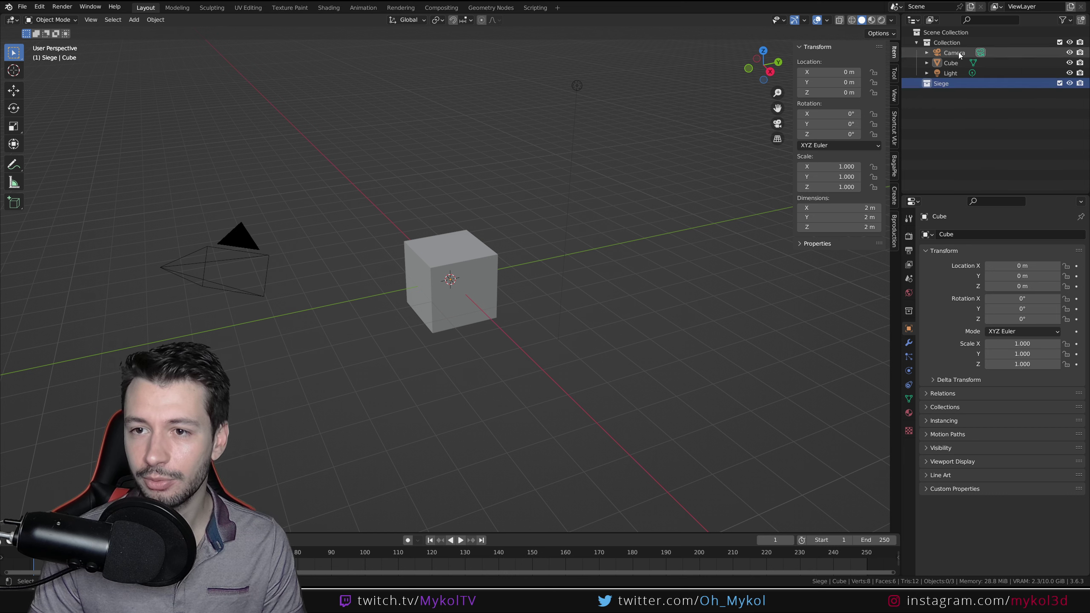
pyautogui.keyDown('shift'); pyautogui.click(953, 73); pyautogui.keyUp('shift')
pyautogui.press('x')
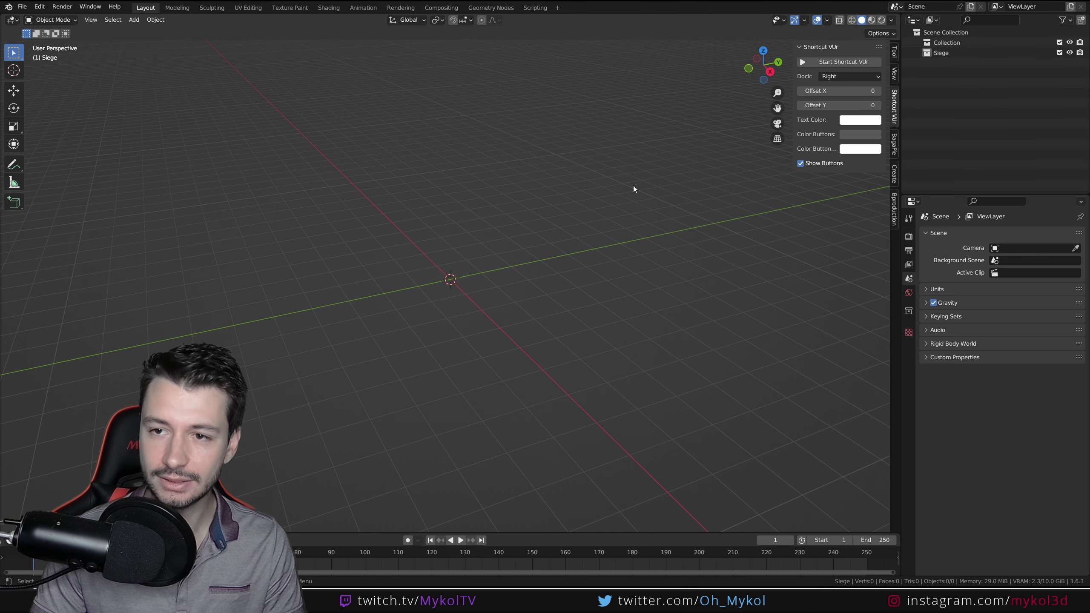
# Step: In front view, choose a seated foot stadium pose from the daily life category for a single Ambiant person in Population
pyautogui.moveTo(275, 326); pyautogui.dragTo(344, 327, button='middle')
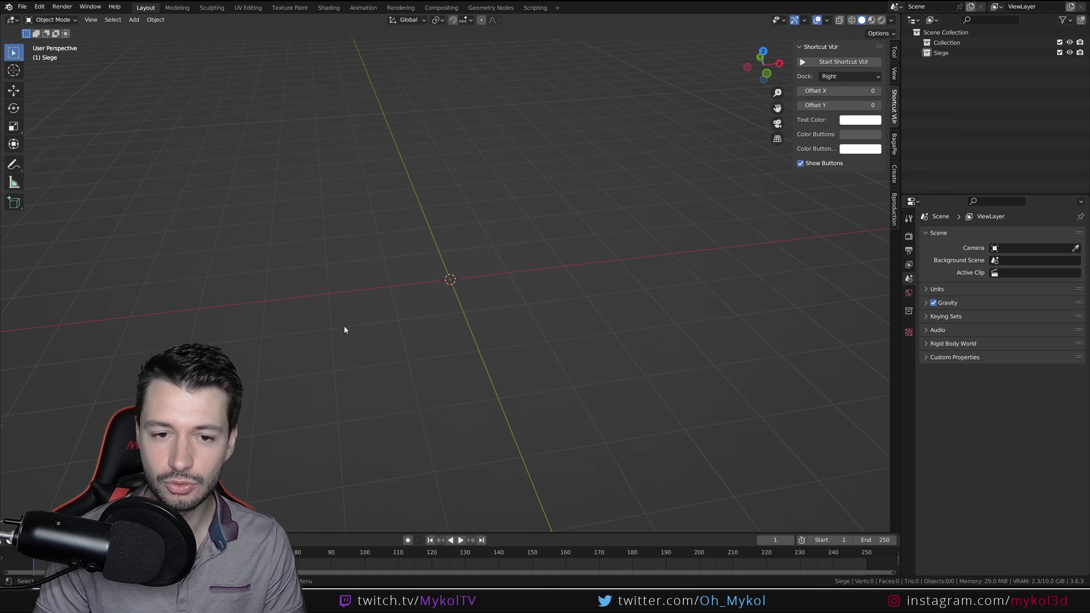
pyautogui.press('KP_1')
pyautogui.scroll(3, 546, 232)
pyautogui.click(895, 212)
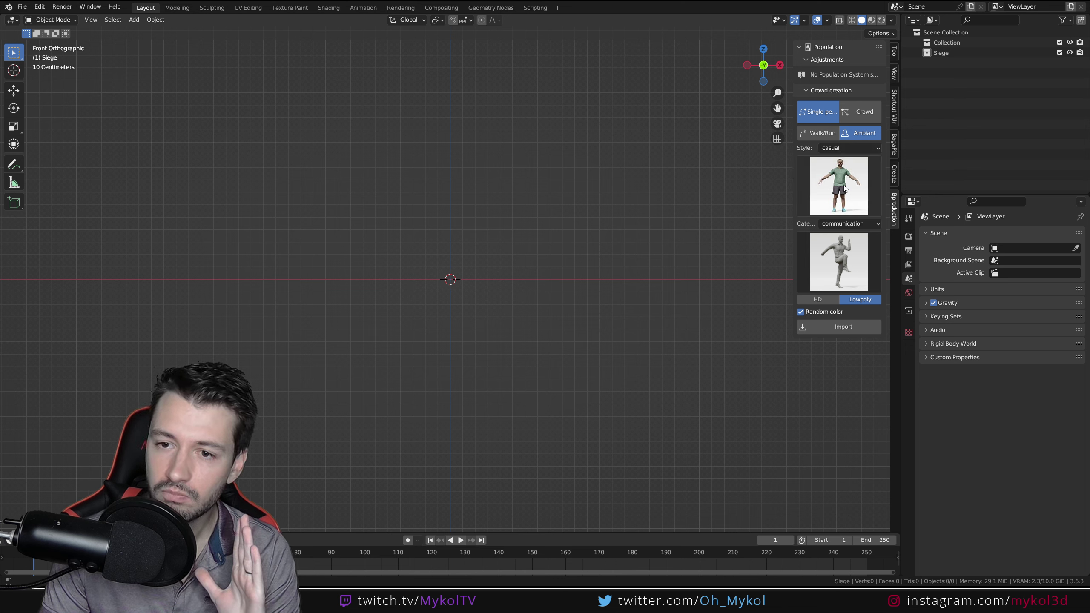
pyautogui.click(843, 260)
pyautogui.click(842, 223)
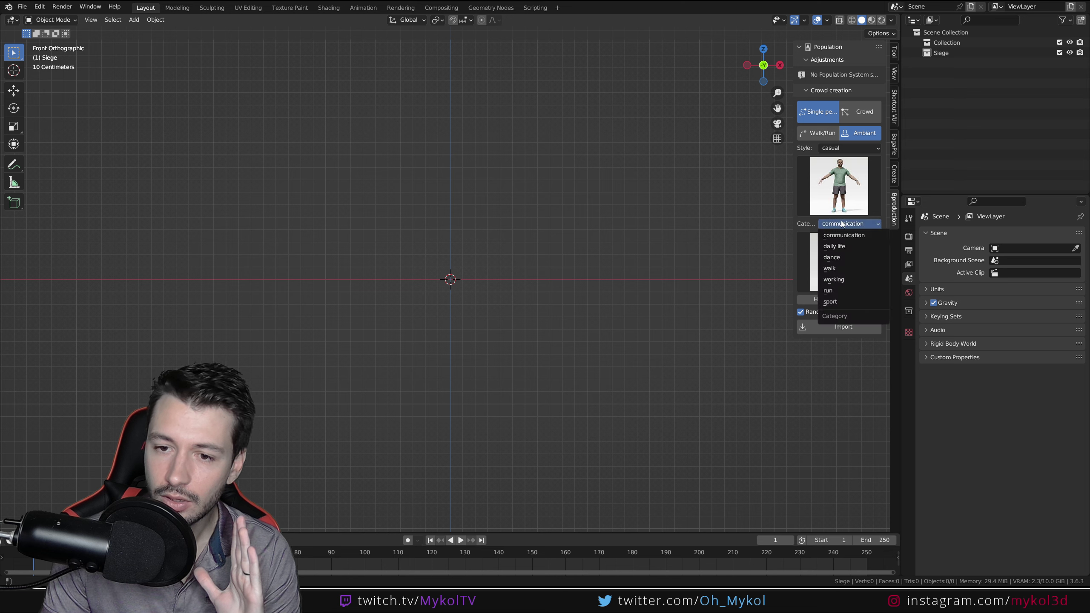
pyautogui.click(850, 248)
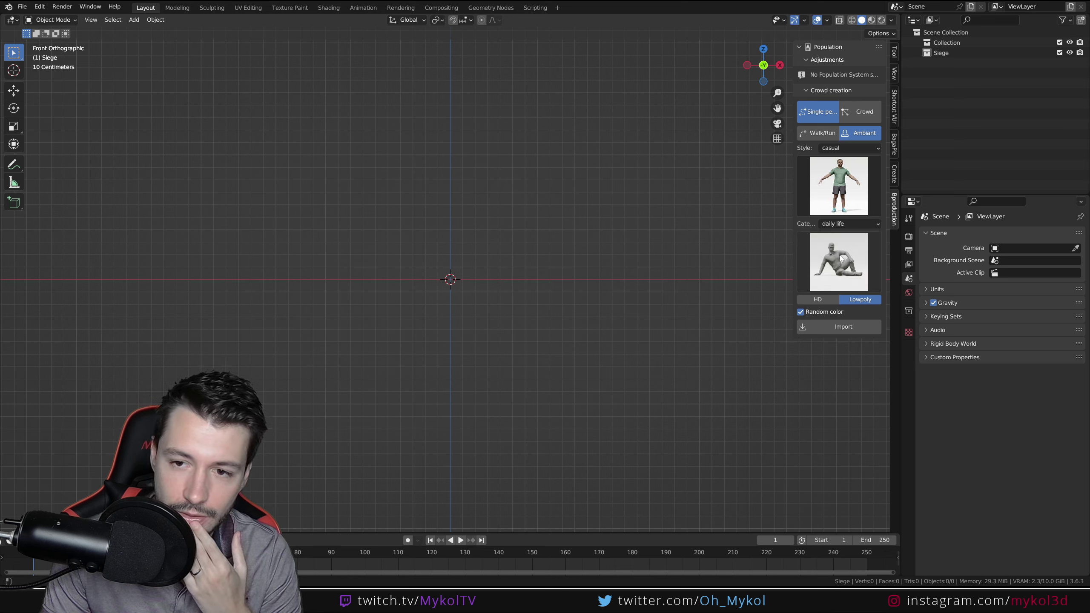
pyautogui.click(840, 256)
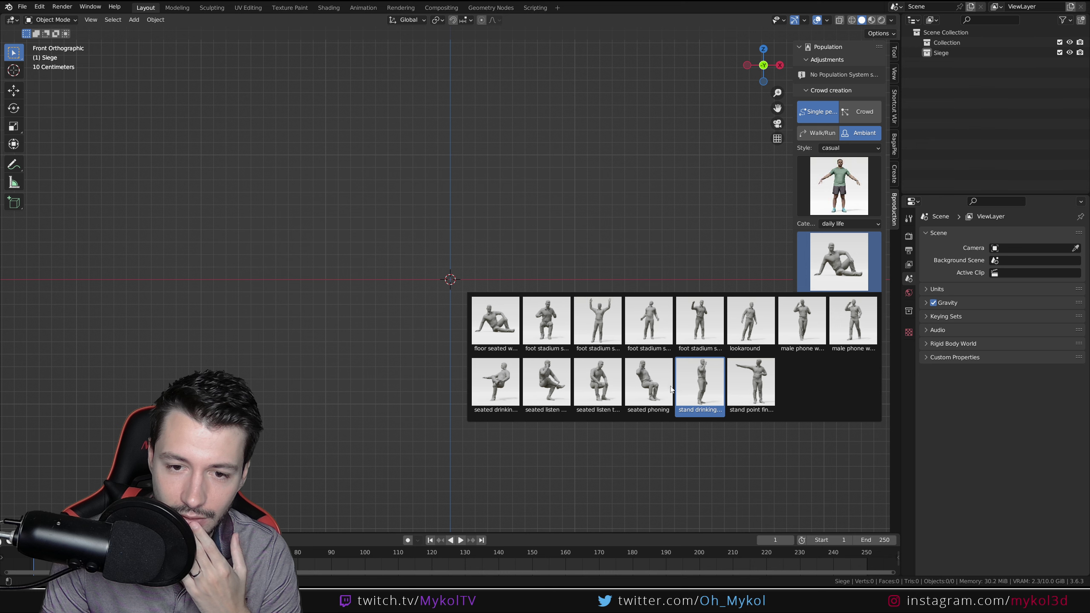
pyautogui.click(590, 388)
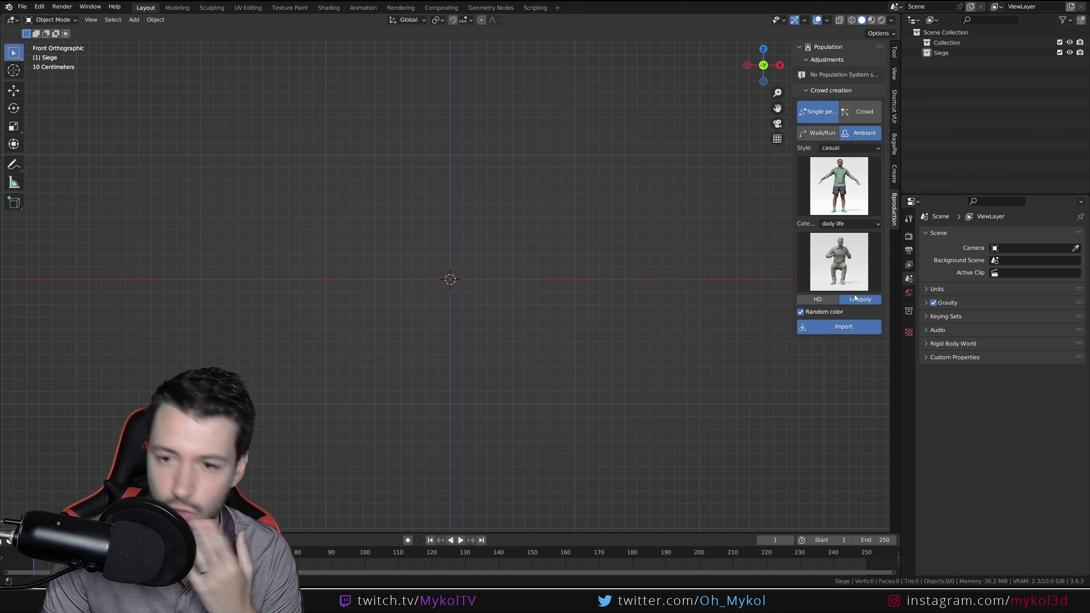
# Step: In the right side view of the imported seated character, add a cube mesh at the origin
pyautogui.moveTo(489, 281); pyautogui.dragTo(515, 293, button='middle')
pyautogui.press('KP_3')
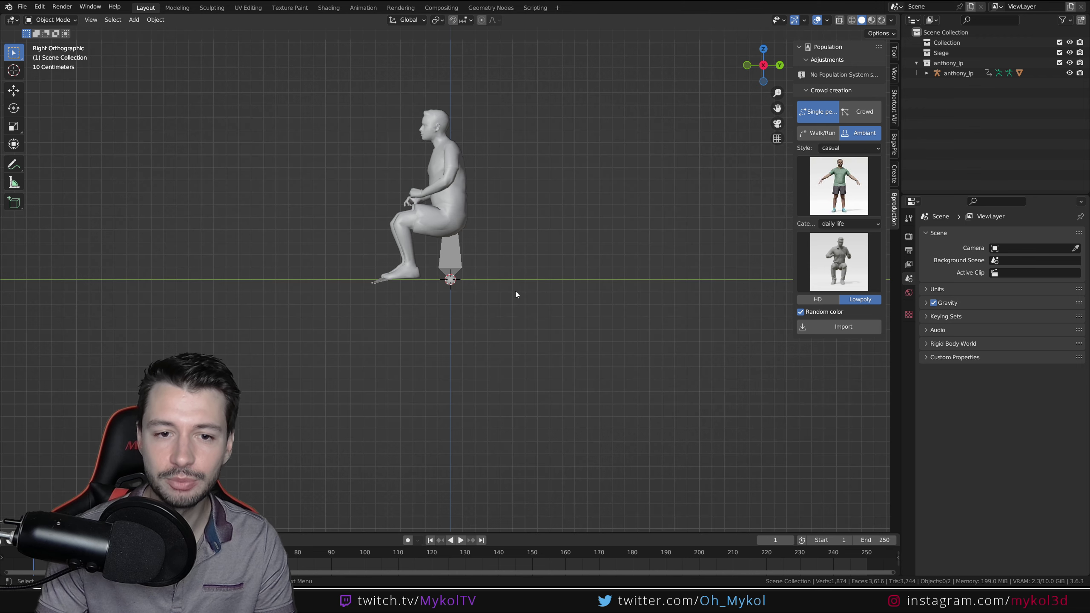
pyautogui.scroll(4, 467, 240)
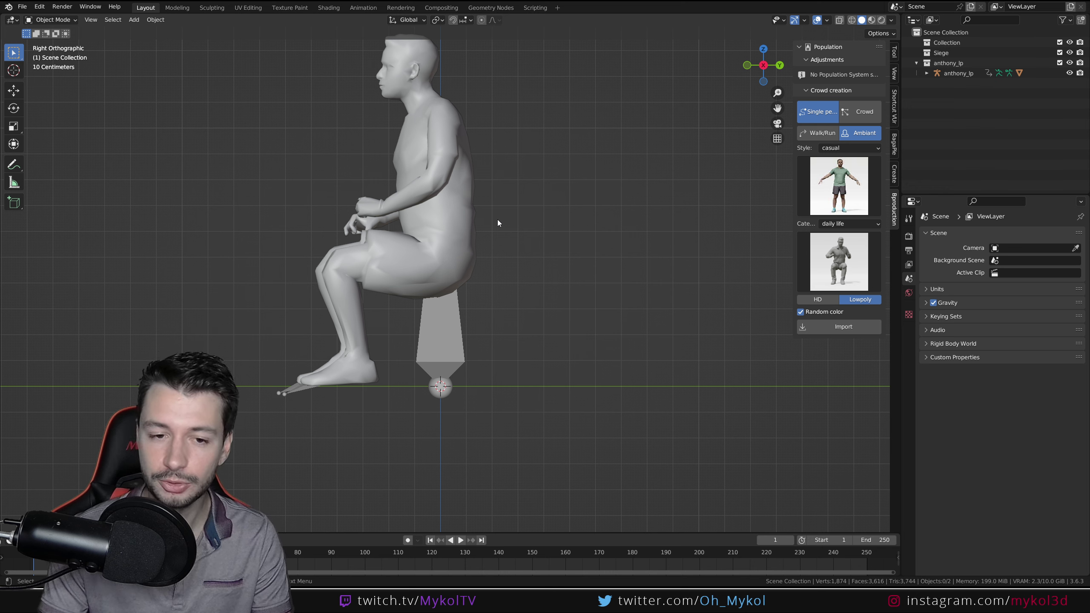
pyautogui.hotkey('shift', 'a')
pyautogui.moveTo(506, 206)
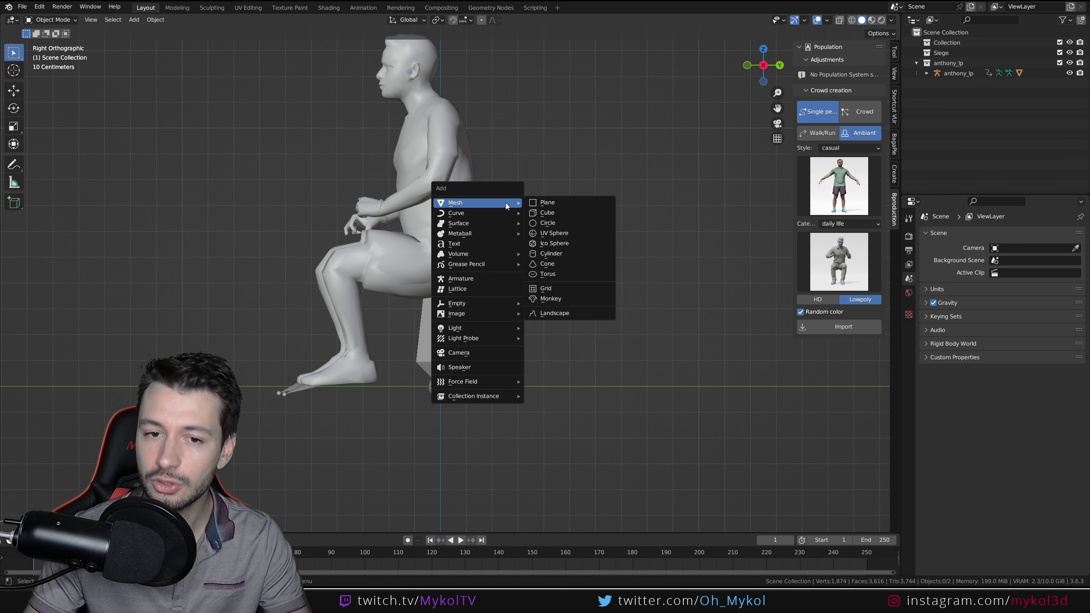
pyautogui.click(547, 212)
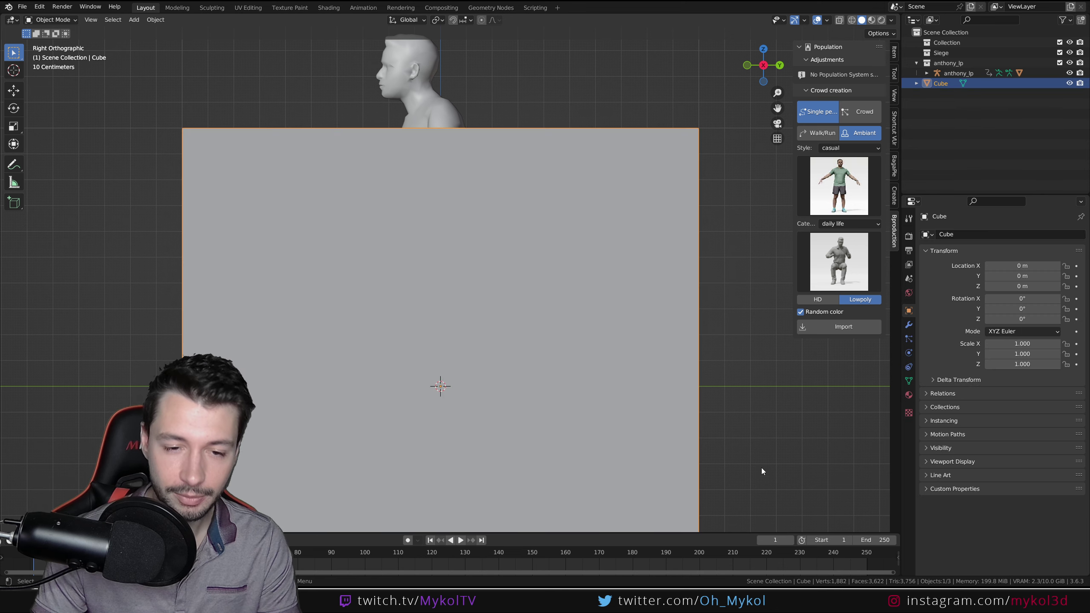
# Step: Scale the cube down to about 0.208 and flatten it along Z to about 0.029 to form a seat slab
pyautogui.press('s')
pyautogui.click(508, 379)
pyautogui.press('s')
pyautogui.press('z')
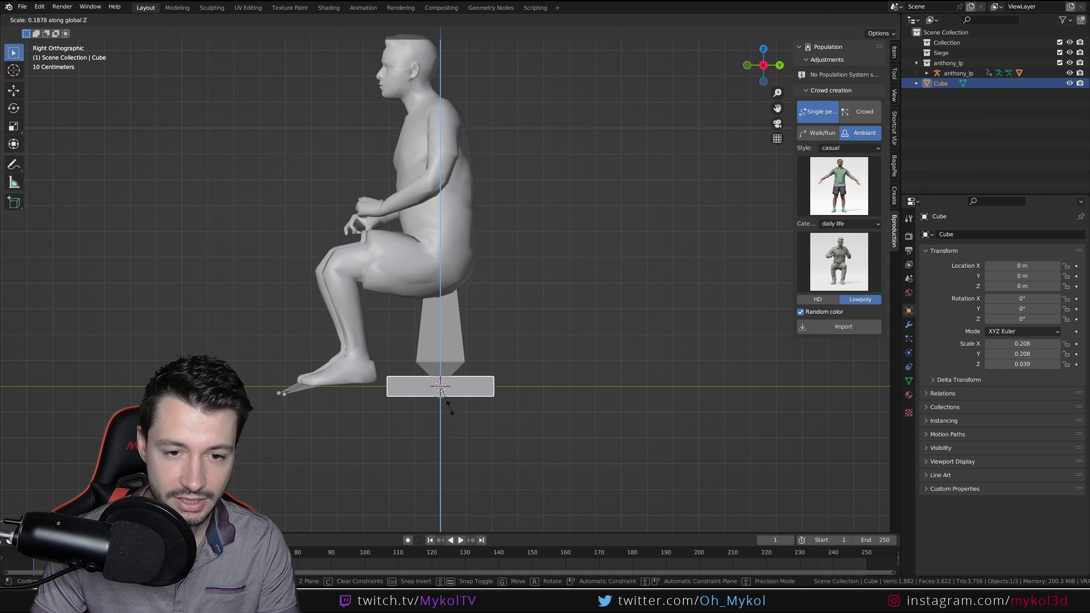
pyautogui.click(447, 404)
# Step: Raise the slab about 0.303 m along Z under the character and widen it to about 0.279 in X and Y
pyautogui.press('g')
pyautogui.press('z')
pyautogui.click(446, 324)
pyautogui.press('s')
pyautogui.hotkey('shift', 'z')
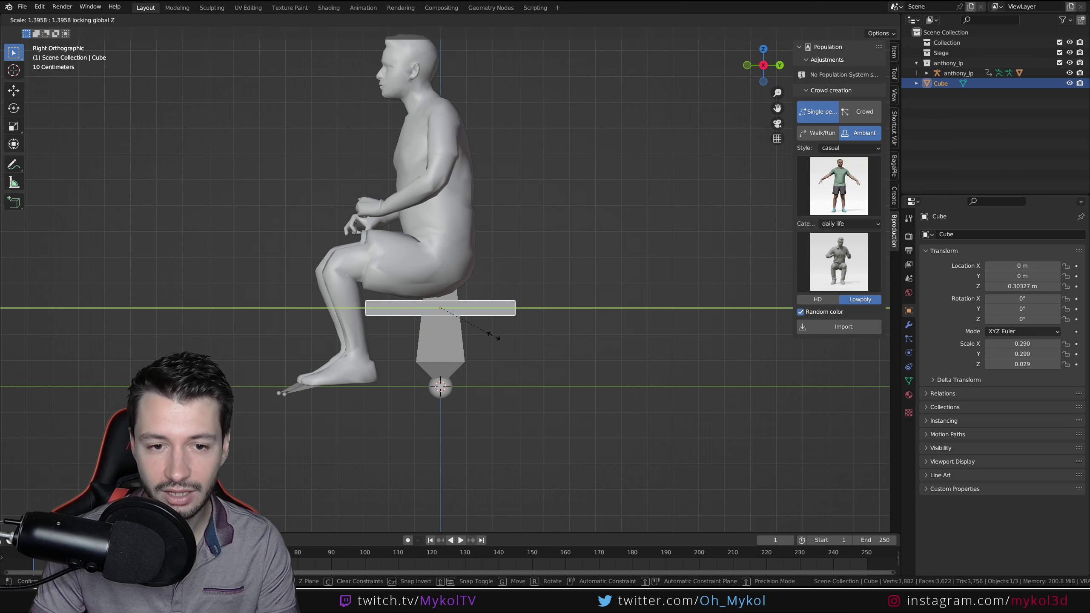
pyautogui.click(488, 342)
# Step: Edit the slab's mesh and add four evenly spaced loop cuts running from its front to its back
pyautogui.moveTo(474, 390); pyautogui.dragTo(456, 321, button='middle')
pyautogui.press('Tab')
pyautogui.click(499, 335)
pyautogui.click(489, 331)
pyautogui.hotkey('ctrl', 'r')
pyautogui.scroll(3, 456, 322)
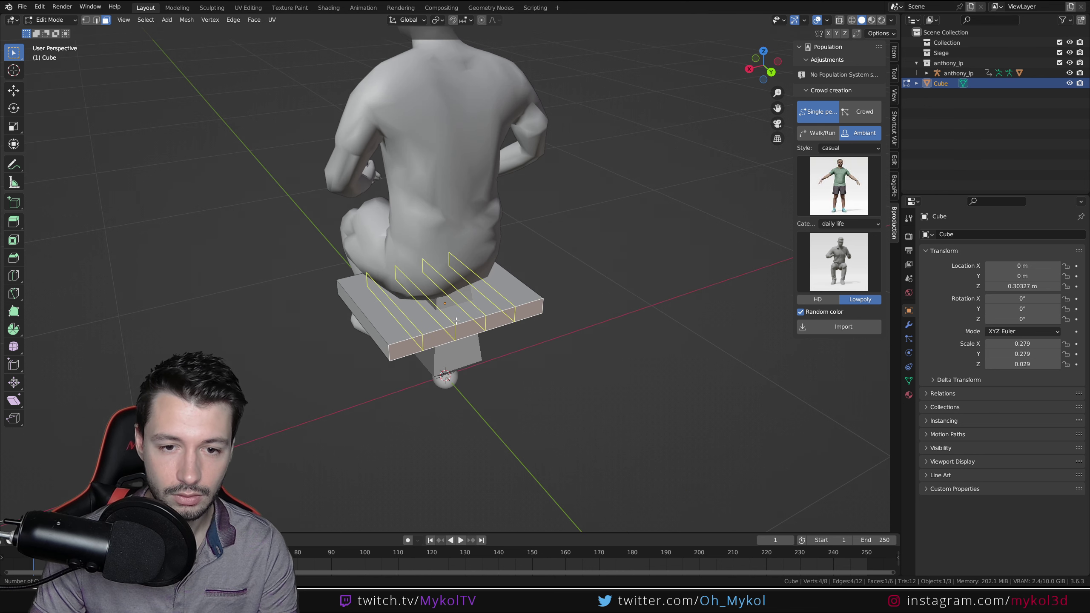
pyautogui.click(456, 321)
pyautogui.rightClick(456, 321)
# Step: Spread the loop cuts toward the slab's sides along X and enlarge the outermost face loops into thicker side borders
pyautogui.moveTo(456, 321); pyautogui.dragTo(552, 312, button='middle')
pyautogui.keyDown('alt'); pyautogui.click(431, 321); pyautogui.keyUp('alt')
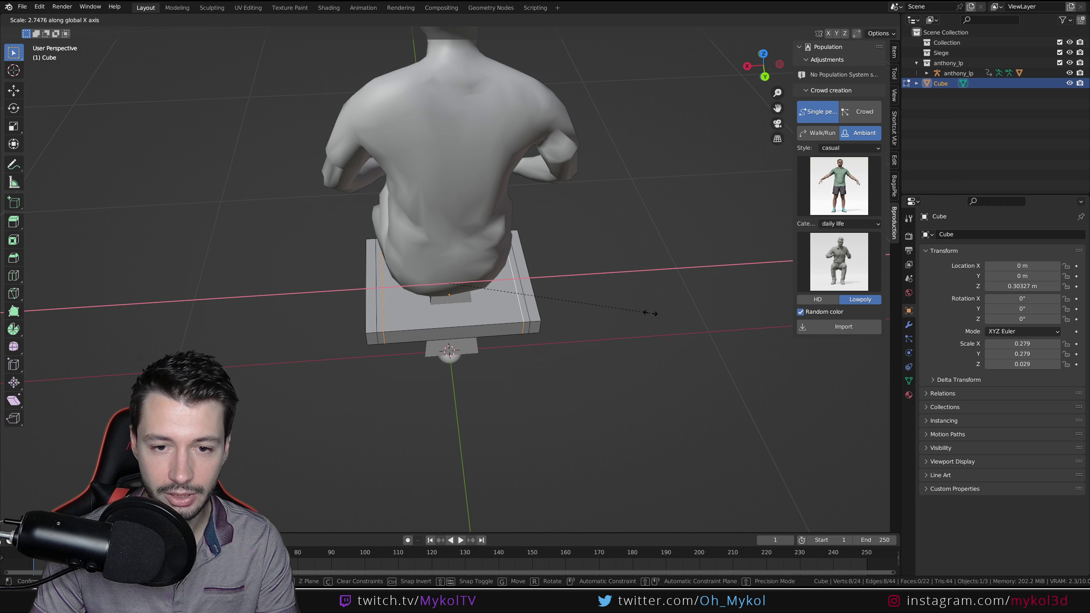
pyautogui.moveTo(520, 308); pyautogui.dragTo(305, 154, button='middle')
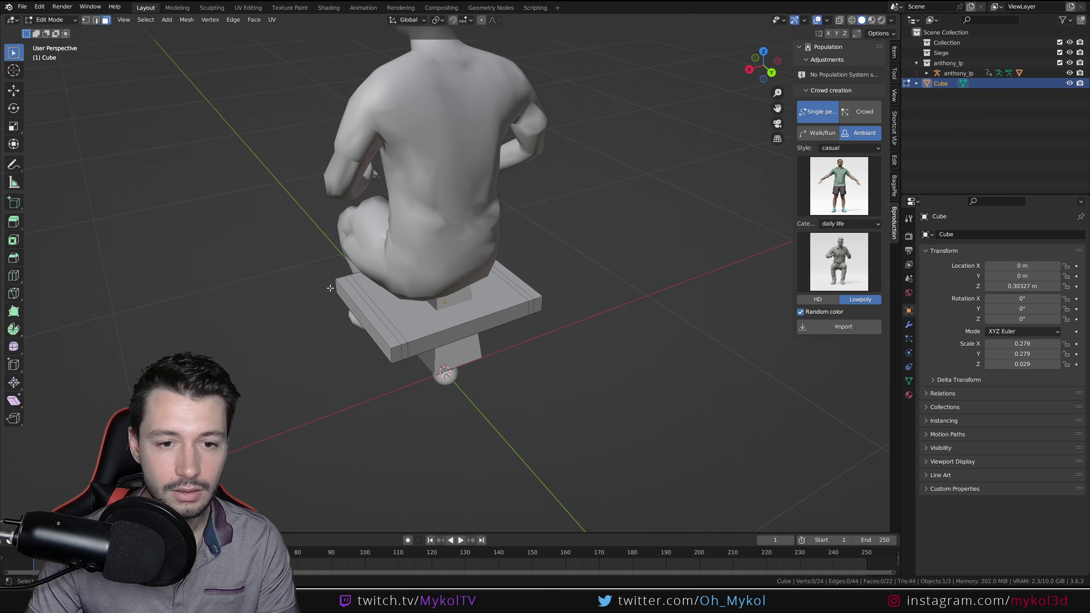
pyautogui.keyDown('alt'); pyautogui.click(398, 348); pyautogui.keyUp('alt')
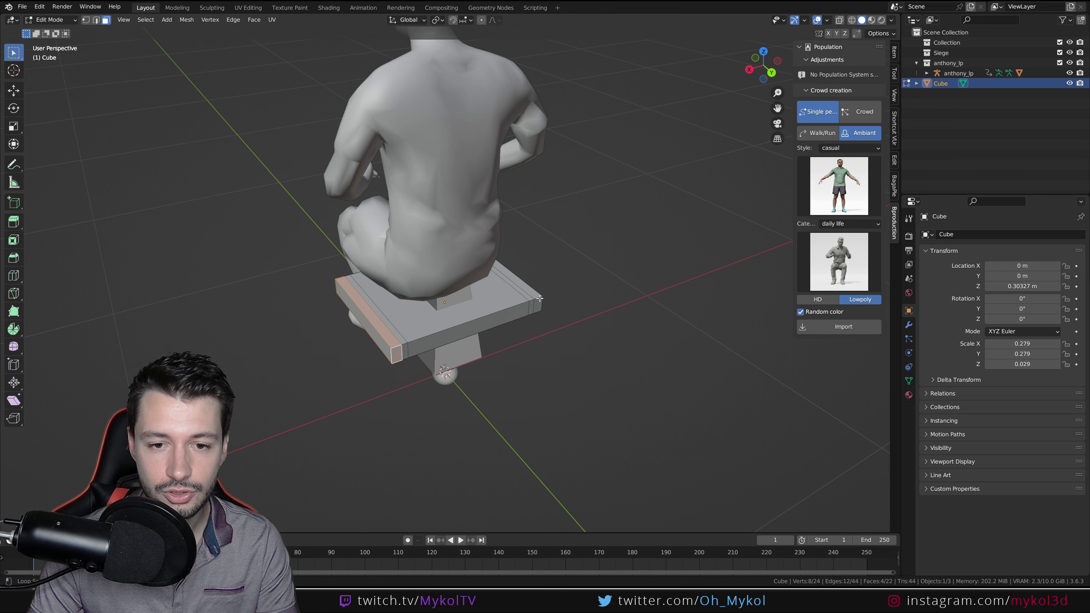
pyautogui.press('e')
pyautogui.click(525, 361)
# Step: Add a subdivision surface to the seat and shade it smooth
pyautogui.press('Tab')
pyautogui.moveTo(528, 356)
pyautogui.mouseDown(button='middle')
pyautogui.moveTo(551, 351)
pyautogui.moveTo(497, 294)
pyautogui.mouseUp(button='middle')
pyautogui.hotkey('ctrl', '1')
pyautogui.rightClick(495, 290)
pyautogui.click(496, 288)
# Step: Add loop cuts near the seat's front and rear edges to tighten the subdivided corners
pyautogui.press('Tab')
pyautogui.moveTo(491, 339); pyautogui.dragTo(432, 346, button='middle')
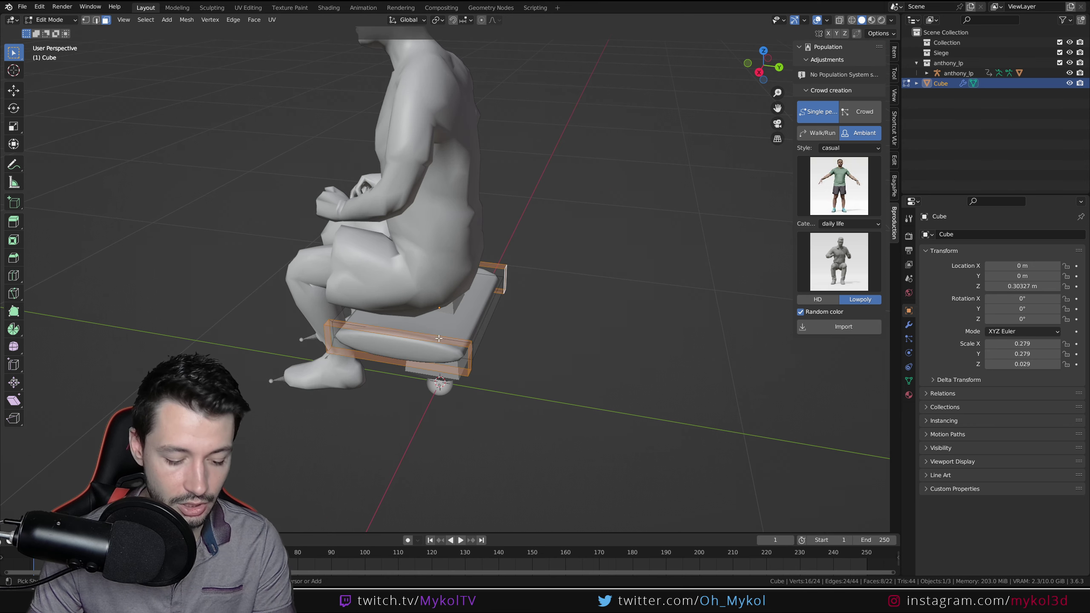
pyautogui.hotkey('ctrl', 'r')
pyautogui.click(440, 338)
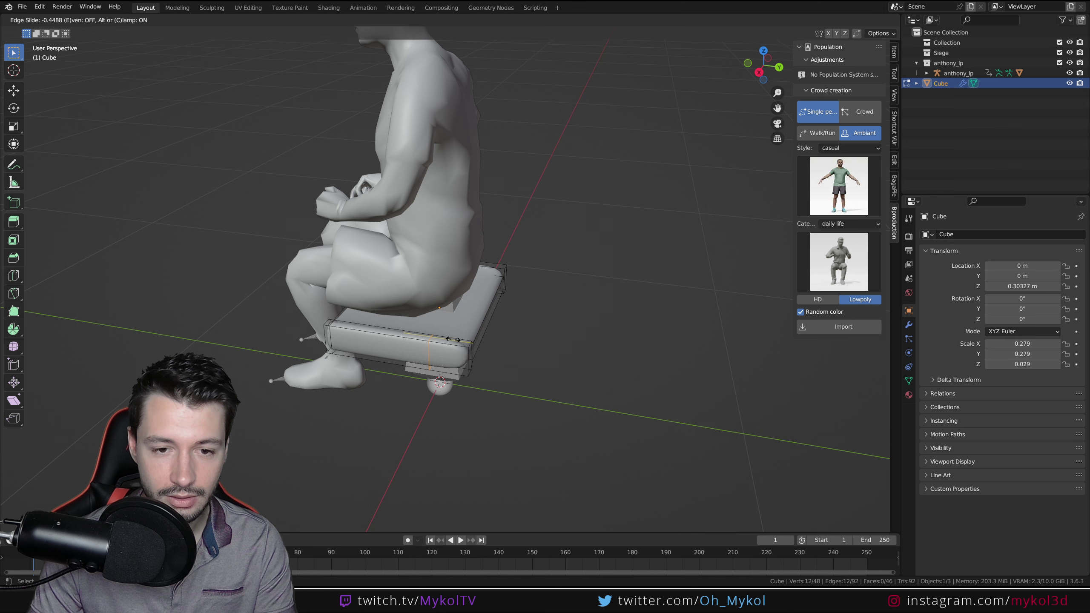
pyautogui.click(480, 340)
pyautogui.press('Tab')
pyautogui.moveTo(505, 350); pyautogui.dragTo(455, 342, button='middle')
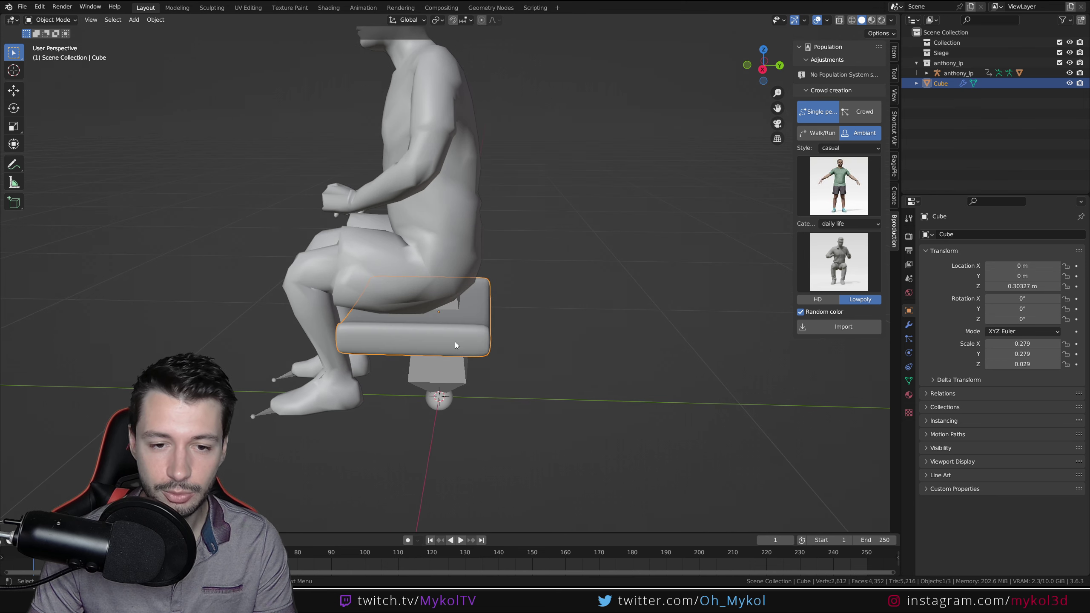
# Step: Examine the seat's edge loops and its fit under the character in the right side view
pyautogui.press('KP_5')
pyautogui.press('KP_3')
pyautogui.press('Tab')
pyautogui.scroll(3, 466, 340)
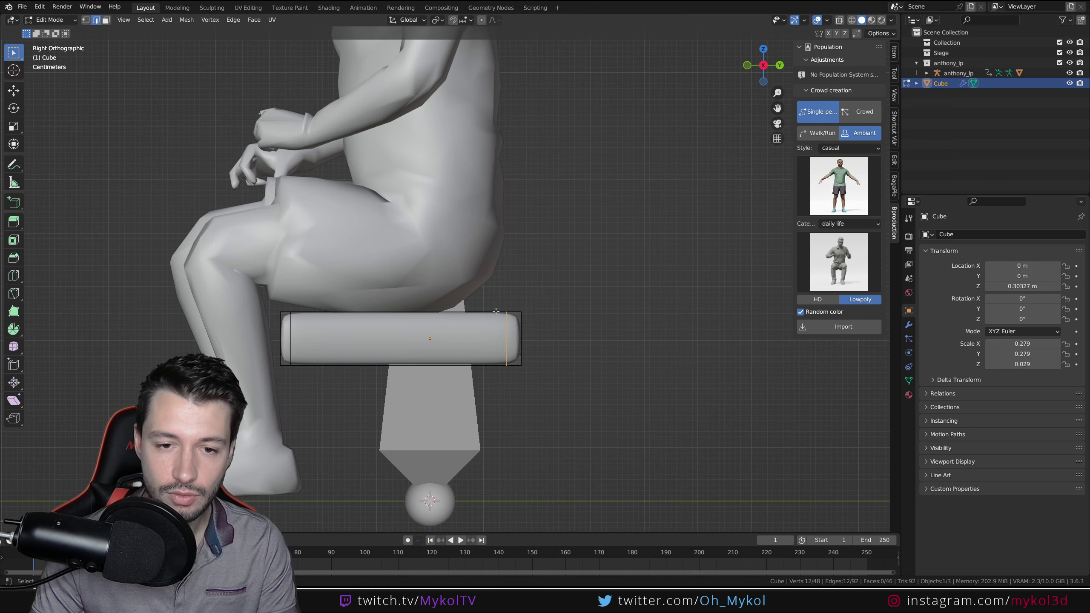
pyautogui.moveTo(676, 327); pyautogui.dragTo(674, 355, button='middle')
pyautogui.press('Tab')
pyautogui.scroll(-2, 464, 372)
pyautogui.moveTo(464, 371); pyautogui.dragTo(534, 354, button='middle')
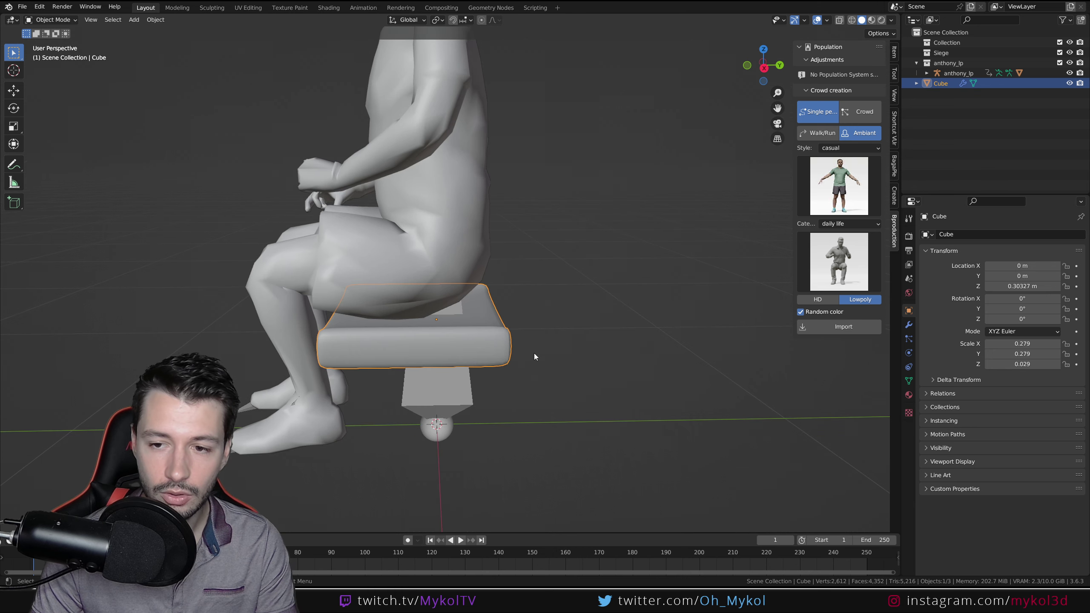
# Step: Apply the seat's Subdivision modifier and open the resulting mesh for editing
pyautogui.click(908, 326)
pyautogui.hotkey('ctrl', 'a')
pyautogui.press('Tab')
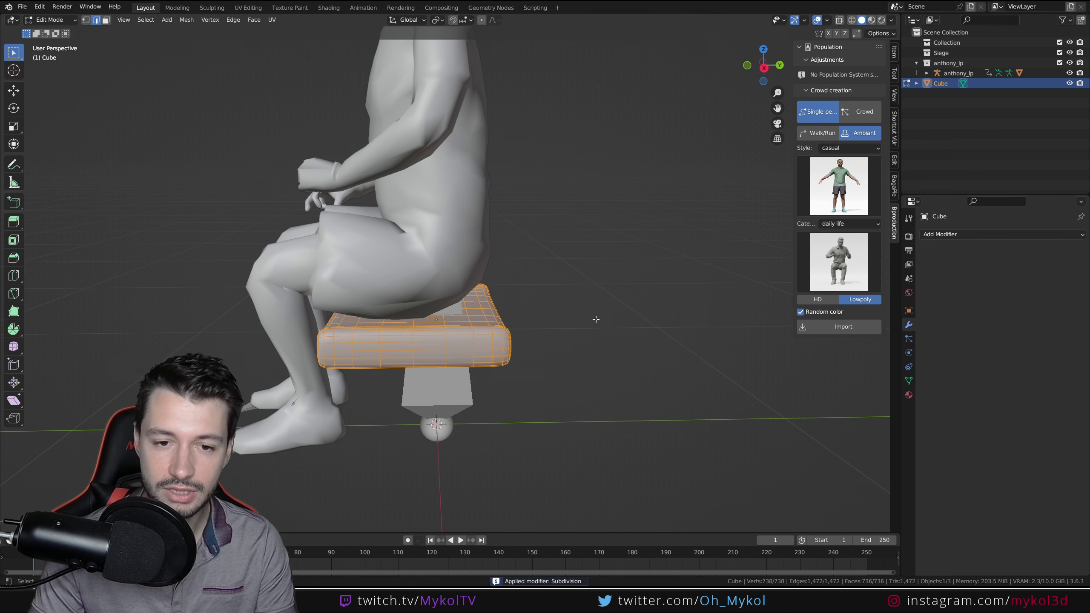
# Step: Duplicate the seat mesh behind the character and rotate the copy 90° in the right side view to form a backrest
pyautogui.press('KP_1')
pyautogui.press('KP_3')
pyautogui.hotkey('shift', 'd')
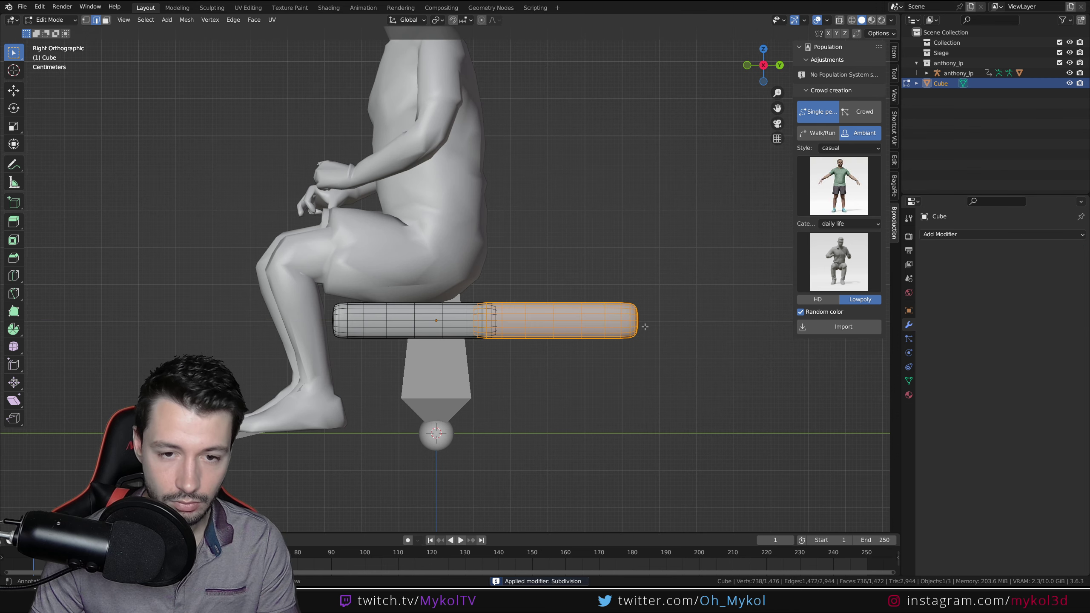
pyautogui.click(669, 250)
pyautogui.press('r')
pyautogui.press('9')
pyautogui.press('0')
pyautogui.press('Return')
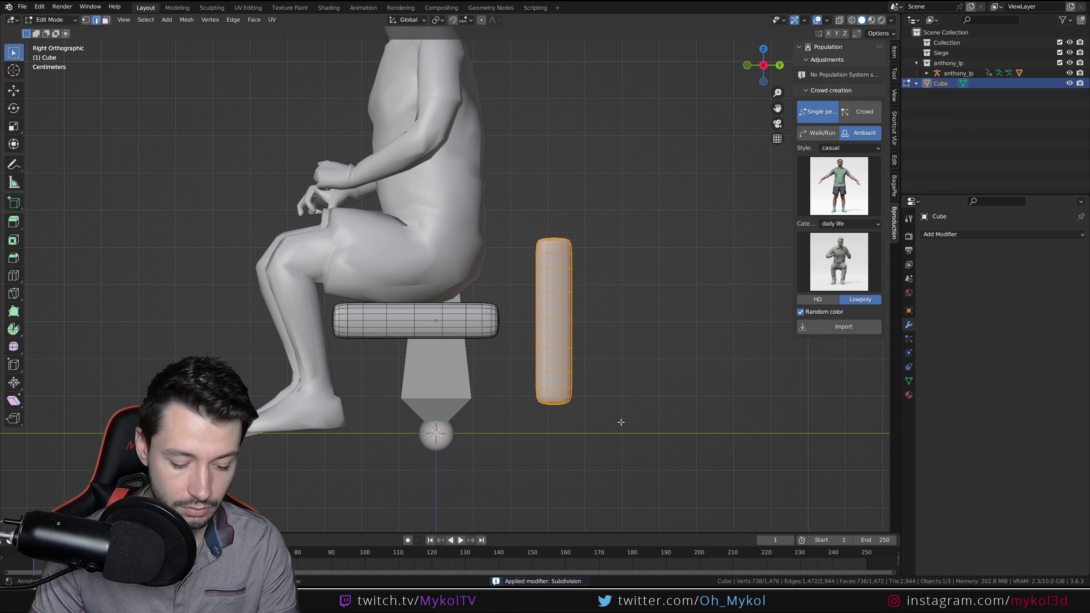
# Step: Move the backrest up behind the character's back at the seat's rear edge and stretch it about 1.3 times along Z
pyautogui.press('g')
pyautogui.click(541, 340)
pyautogui.press('s')
pyautogui.press('z')
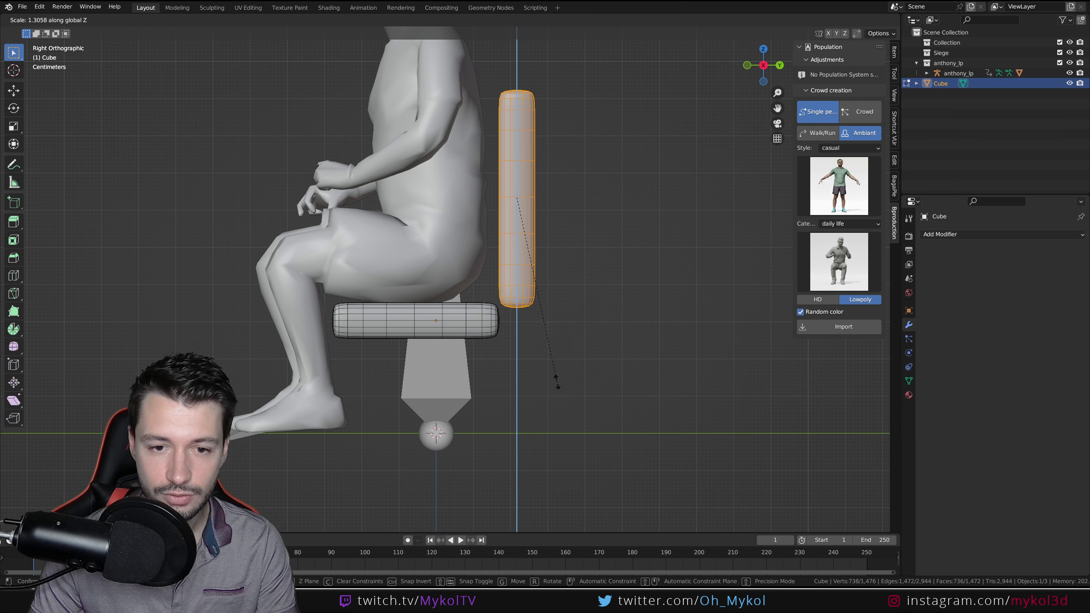
pyautogui.click(556, 381)
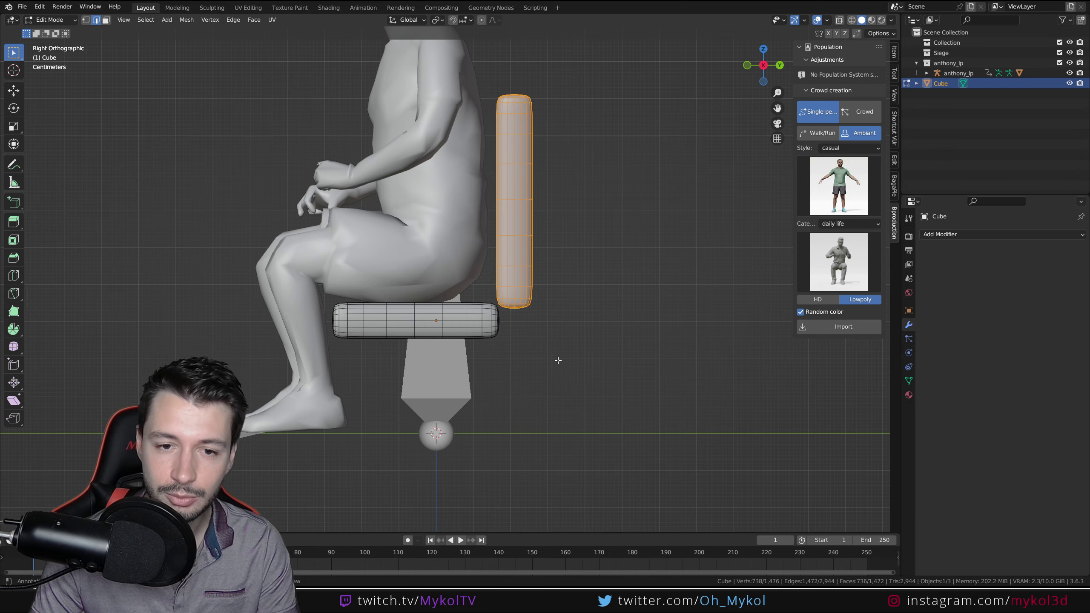
# Step: Select a facing pair of faces on the seat and backrest on one side and bridge them
pyautogui.moveTo(559, 360); pyautogui.dragTo(349, 376, button='middle')
pyautogui.scroll(5, 354, 344)
pyautogui.press('3')
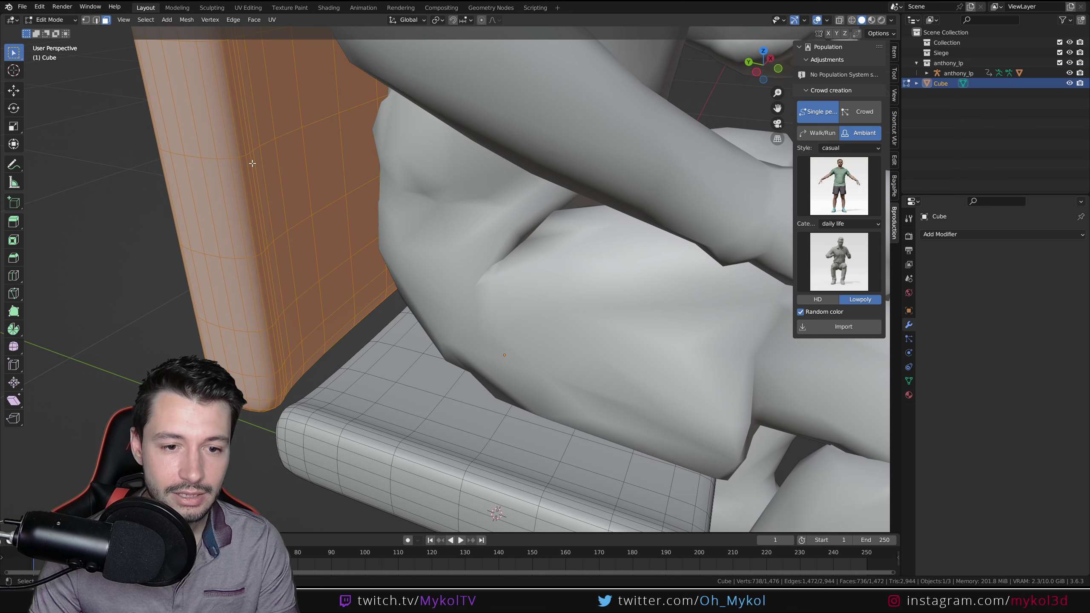
pyautogui.click(350, 376)
pyautogui.rightClick(316, 345)
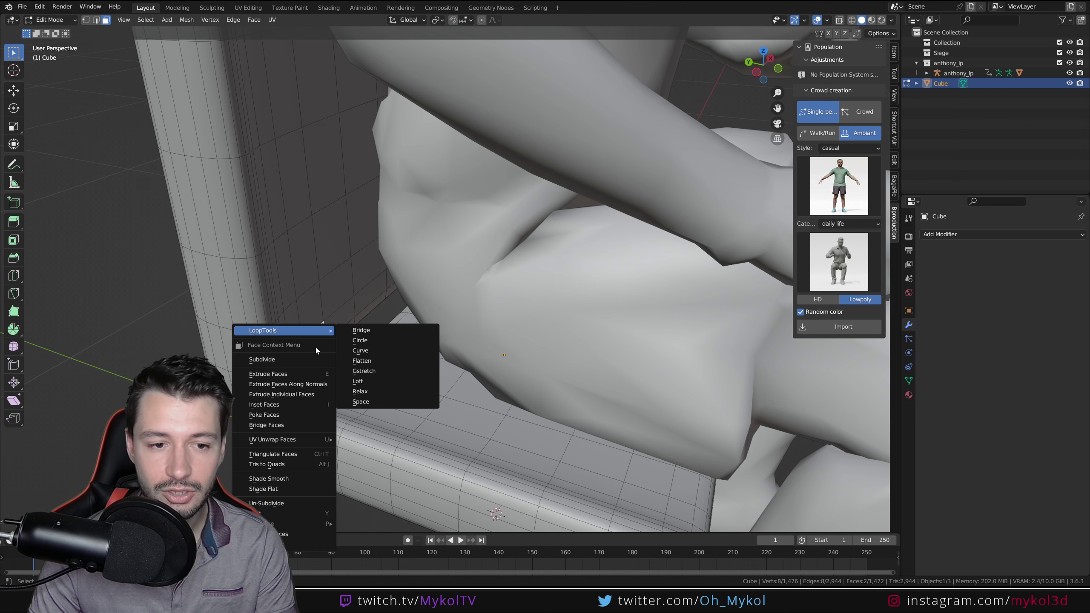
pyautogui.click(288, 425)
# Step: Bridge the matching pair of faces on the chair's other side and finish editing the mesh
pyautogui.scroll(-3, 386, 365)
pyautogui.moveTo(644, 357); pyautogui.dragTo(503, 367, button='middle')
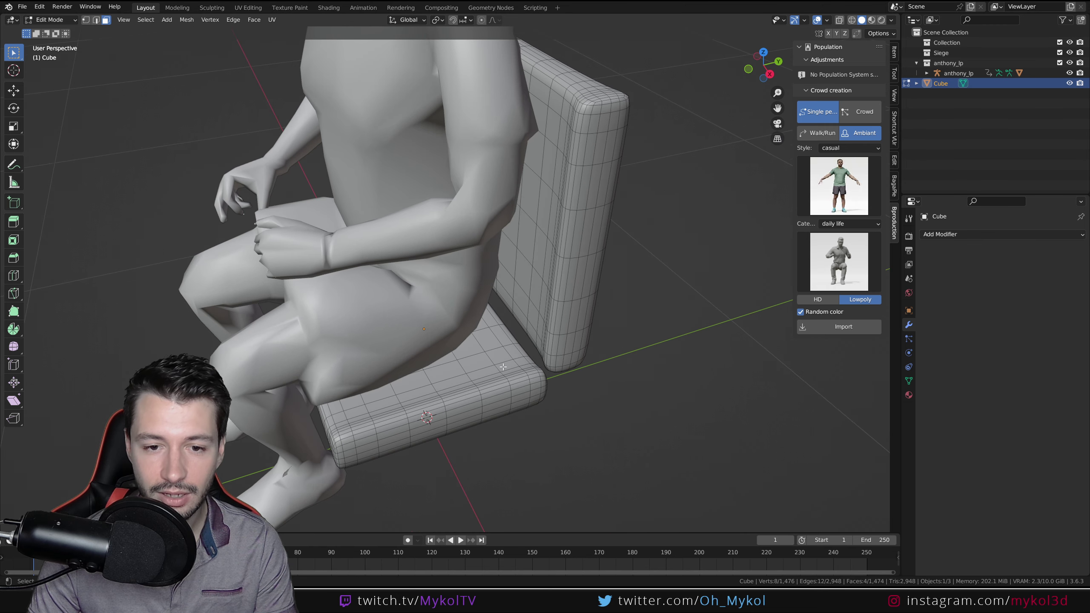
pyautogui.rightClick(533, 336)
pyautogui.click(533, 335)
pyautogui.press('Tab')
pyautogui.moveTo(533, 335); pyautogui.dragTo(467, 315, button='middle')
pyautogui.scroll(-4, 502, 376)
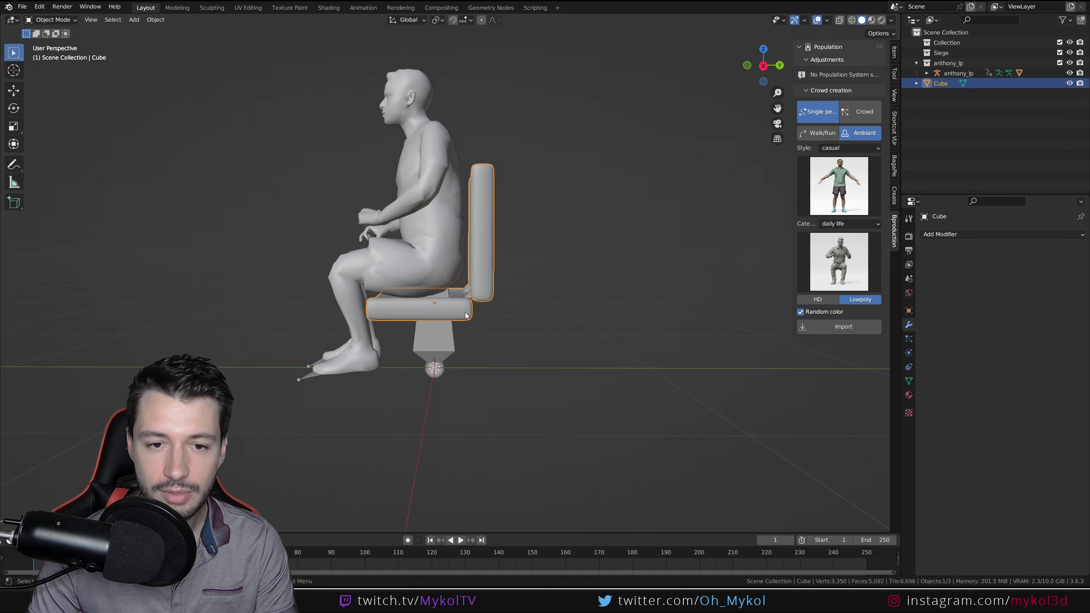
# Step: Delete the seated character's collection together with its whole hierarchy
pyautogui.press('KP_1')
pyautogui.moveTo(480, 265); pyautogui.dragTo(554, 284, button='middle')
pyautogui.click(946, 64)
pyautogui.rightClick(946, 66)
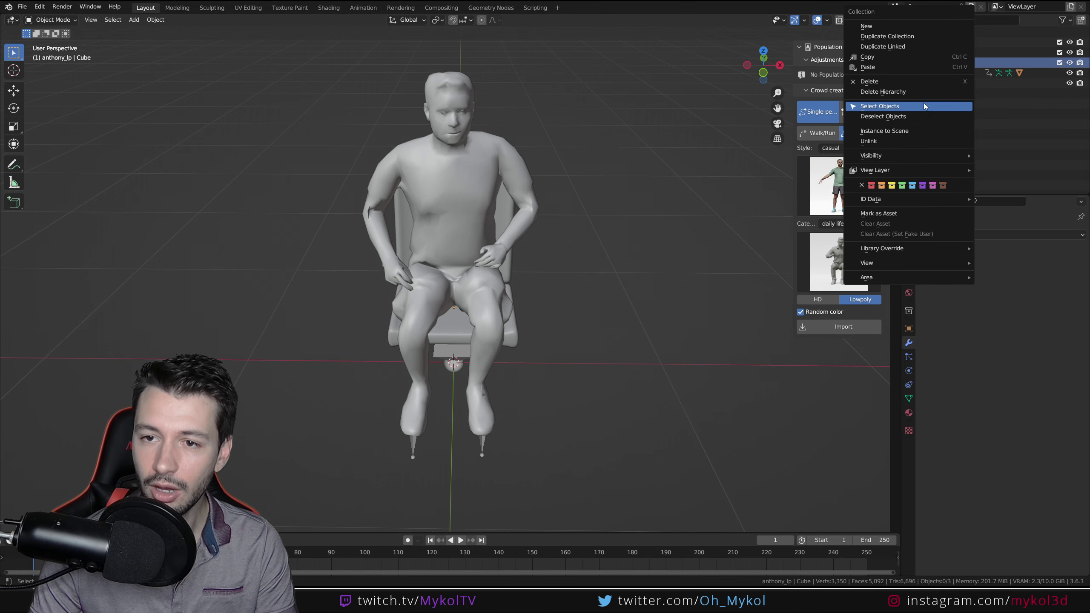
pyautogui.click(922, 90)
# Step: Add an Array modifier to the chair with a count of 15 and a relative X offset of 1.2
pyautogui.click(497, 244)
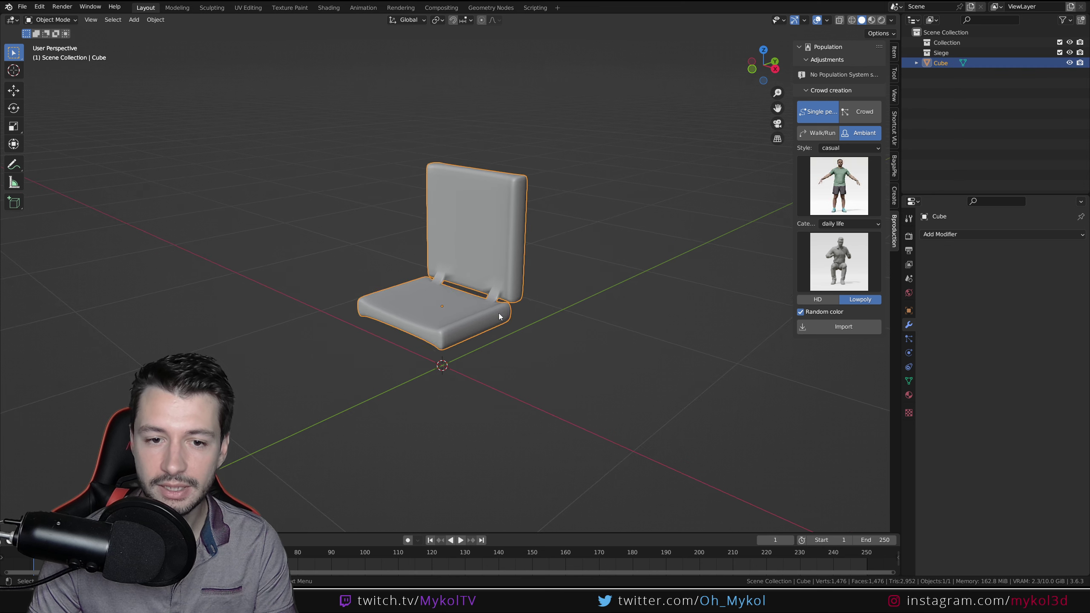
pyautogui.scroll(-5, 498, 258)
pyautogui.click(977, 235)
pyautogui.click(892, 263)
pyautogui.moveTo(579, 292); pyautogui.dragTo(429, 301, button='middle')
pyautogui.moveTo(1036, 309); pyautogui.dragTo(1020, 278)
pyautogui.scroll(-4, 381, 354)
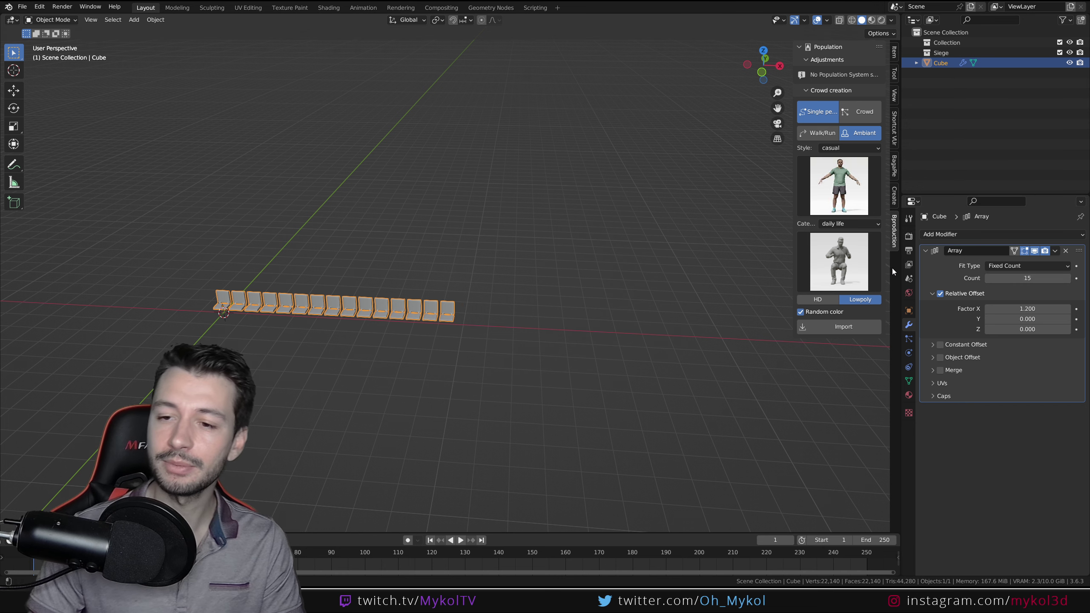
# Step: Add a second Array modifier to the chair row and set its relative X offset to 0
pyautogui.click(906, 235)
pyautogui.click(871, 263)
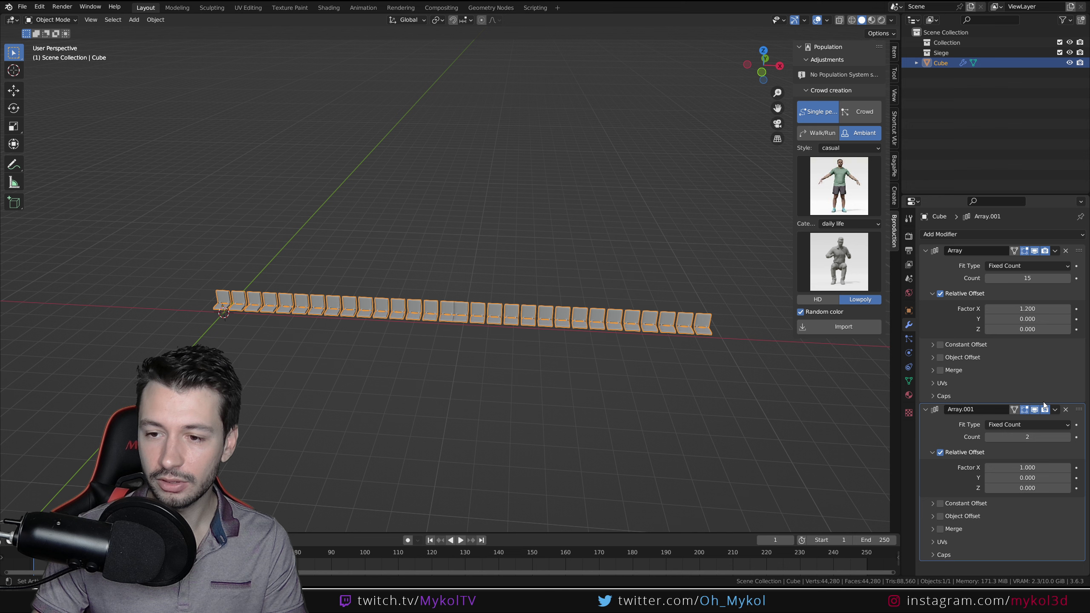
pyautogui.click(1057, 468)
pyautogui.write('0')
pyautogui.press('Return')
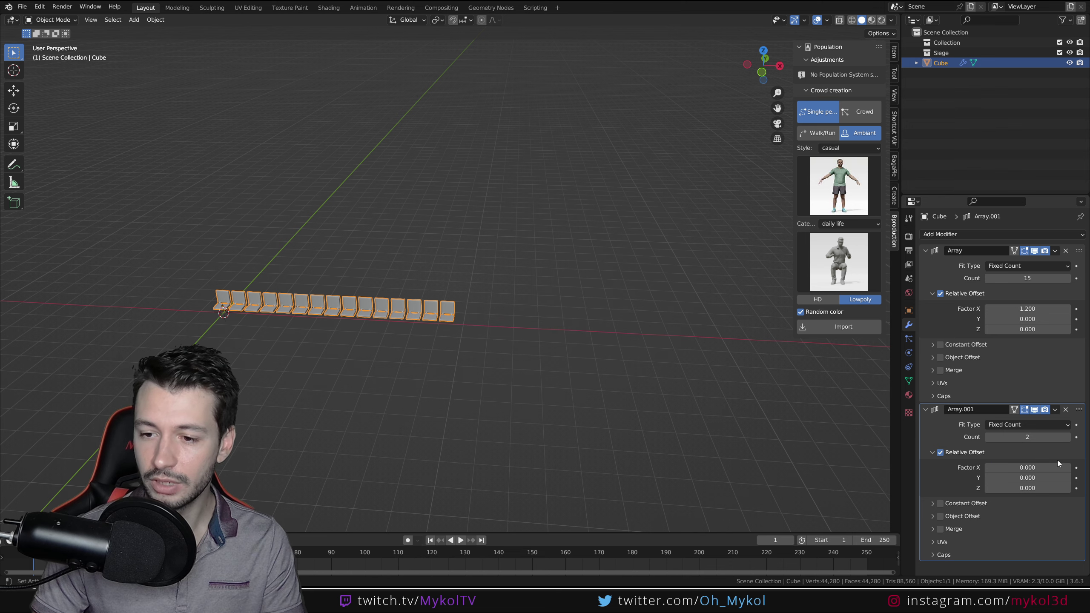
# Step: Adjust the second array's Y and Z offsets and its count to form six rising rows of chairs
pyautogui.moveTo(1038, 484); pyautogui.dragTo(1065, 485)
pyautogui.moveTo(529, 412); pyautogui.dragTo(491, 391, button='middle')
pyautogui.moveTo(1035, 478)
pyautogui.mouseDown()
pyautogui.moveTo(1025, 479)
pyautogui.moveTo(1040, 489)
pyautogui.mouseUp()
pyautogui.moveTo(1028, 437); pyautogui.dragTo(1047, 437)
pyautogui.moveTo(498, 344); pyautogui.dragTo(407, 325, button='middle')
pyautogui.scroll(4, 407, 325)
# Step: Apply both Array modifiers to the chairs and frame the resulting stand
pyautogui.hotkey('ctrl', 'a')
pyautogui.hotkey('ctrl', 'a')
pyautogui.press('KP_Decimal')
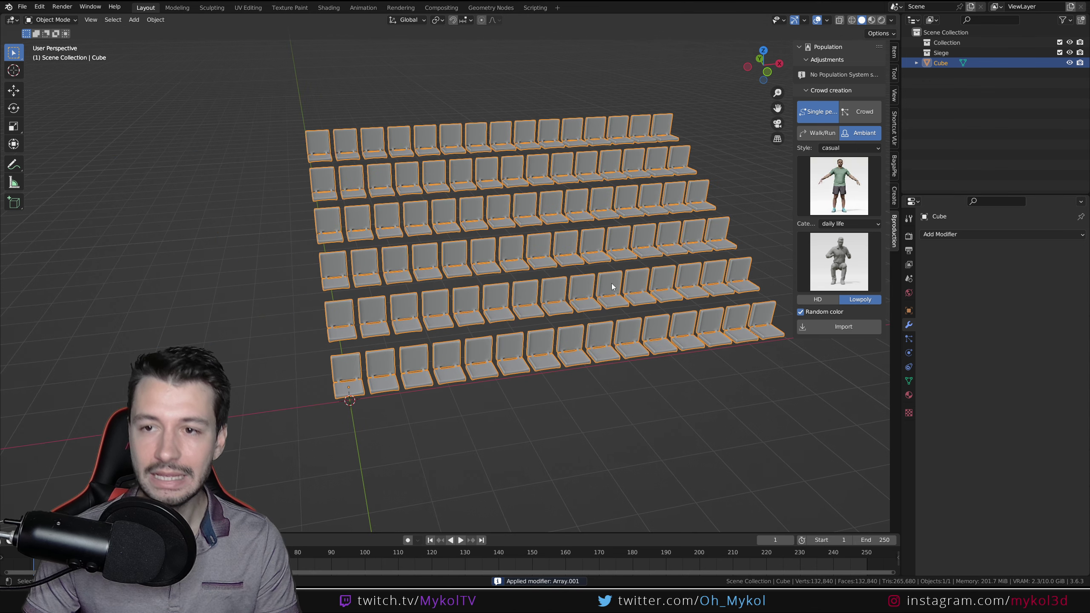
# Step: Select the entire mesh of the stand and separate it by loose parts into individual chair objects
pyautogui.click(916, 63)
pyautogui.moveTo(508, 364); pyautogui.dragTo(533, 323, button='middle')
pyautogui.press('Tab')
pyautogui.press('a')
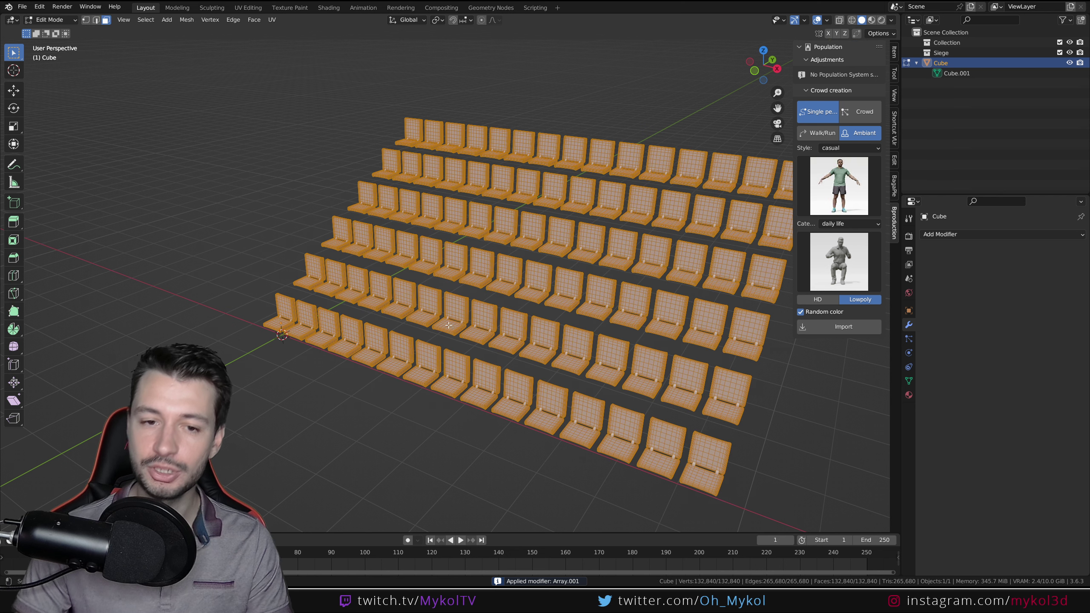
pyautogui.moveTo(467, 436); pyautogui.dragTo(521, 327, button='middle')
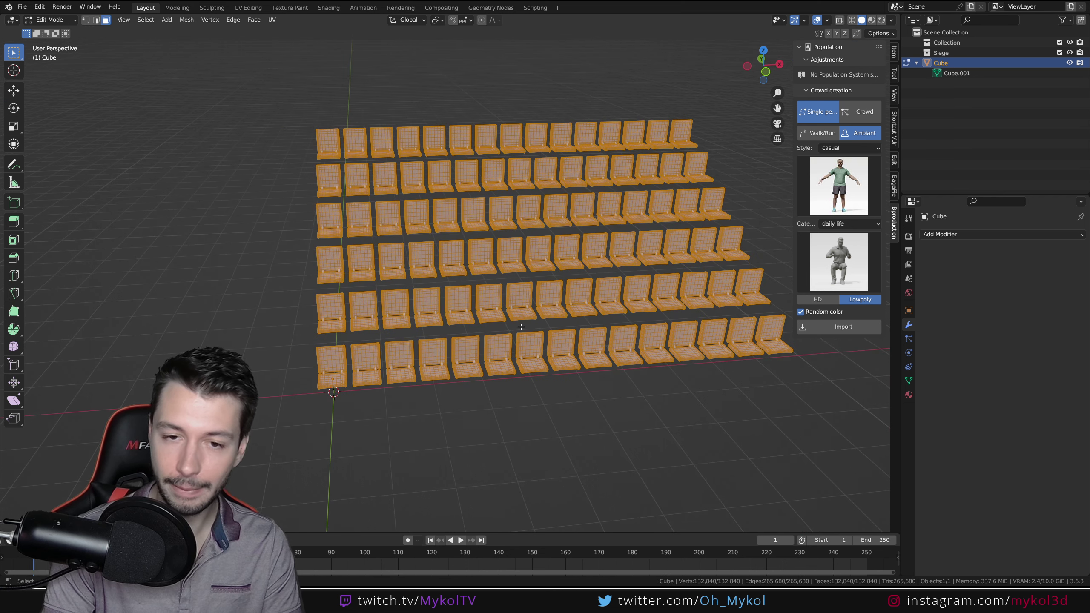
pyautogui.press('p')
pyautogui.click(522, 327)
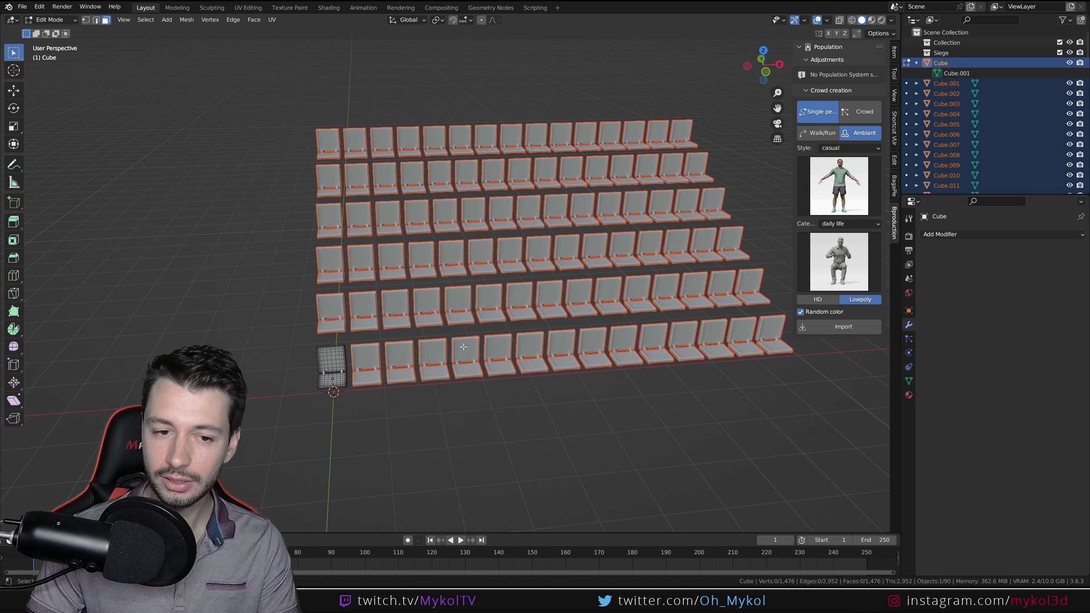
pyautogui.press('Tab')
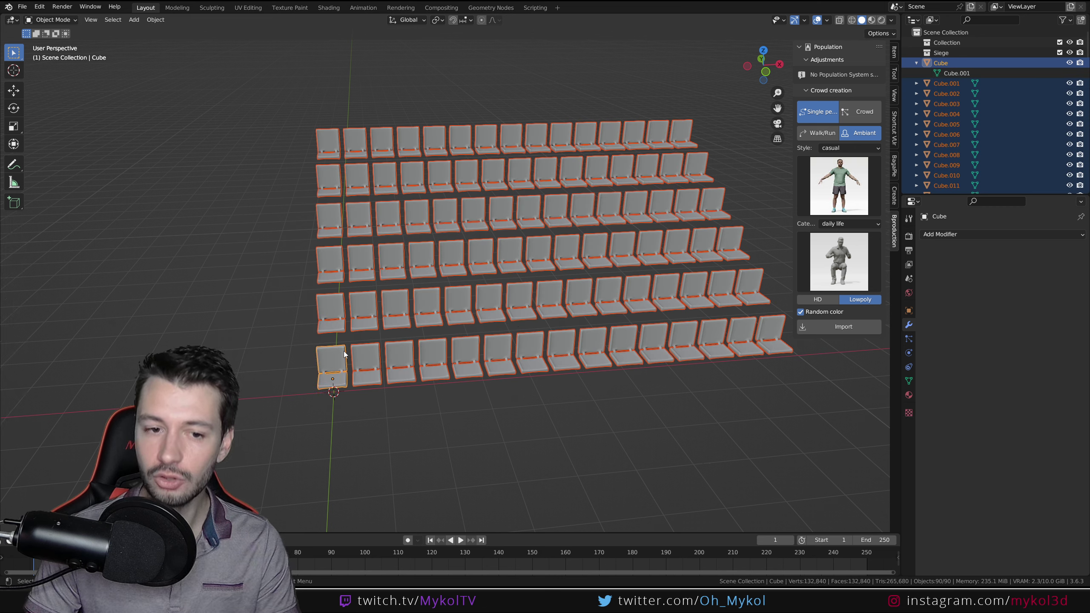
# Step: Select several front-row chairs one by one to check that each is a separate object
pyautogui.click(367, 363)
pyautogui.click(398, 357)
pyautogui.click(429, 356)
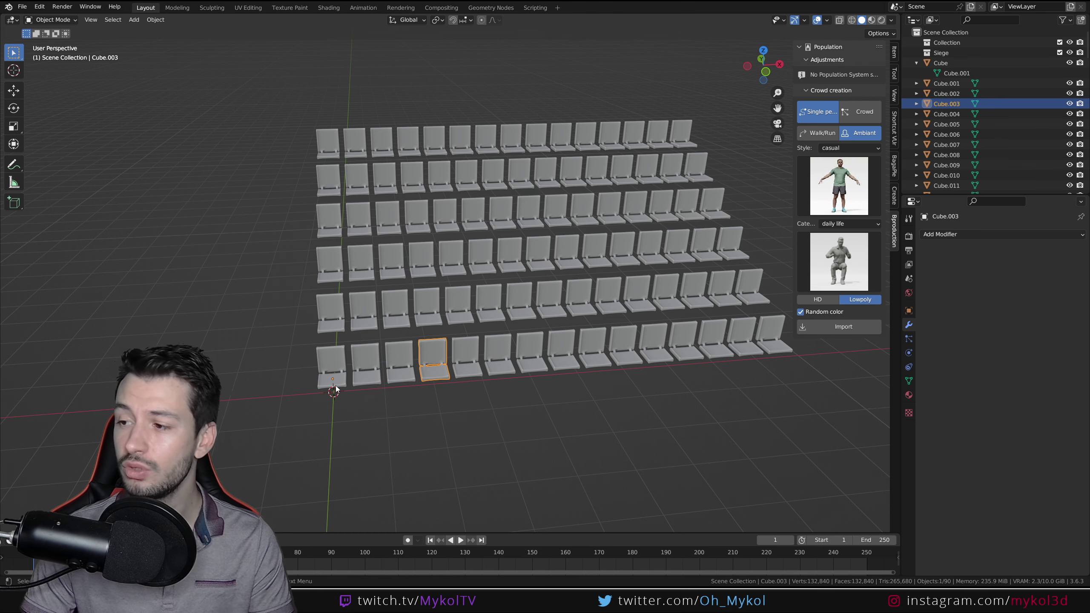
# Step: Select all the chairs in the stand and set each one's origin to its geometry
pyautogui.scroll(-3, 333, 386)
pyautogui.moveTo(285, 172); pyautogui.dragTo(586, 365)
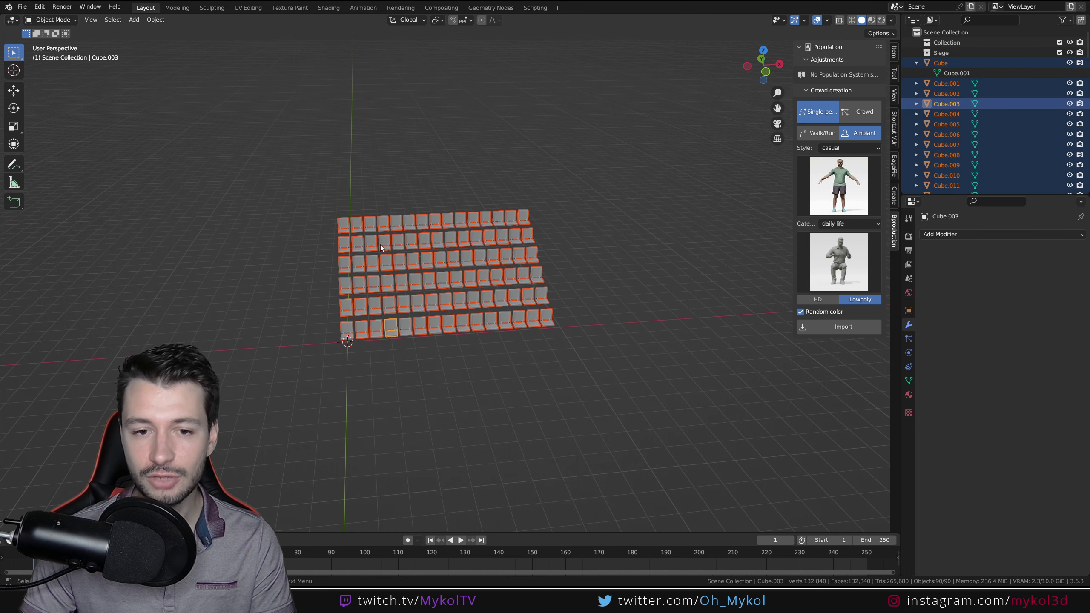
pyautogui.click(155, 20)
pyautogui.moveTo(180, 39)
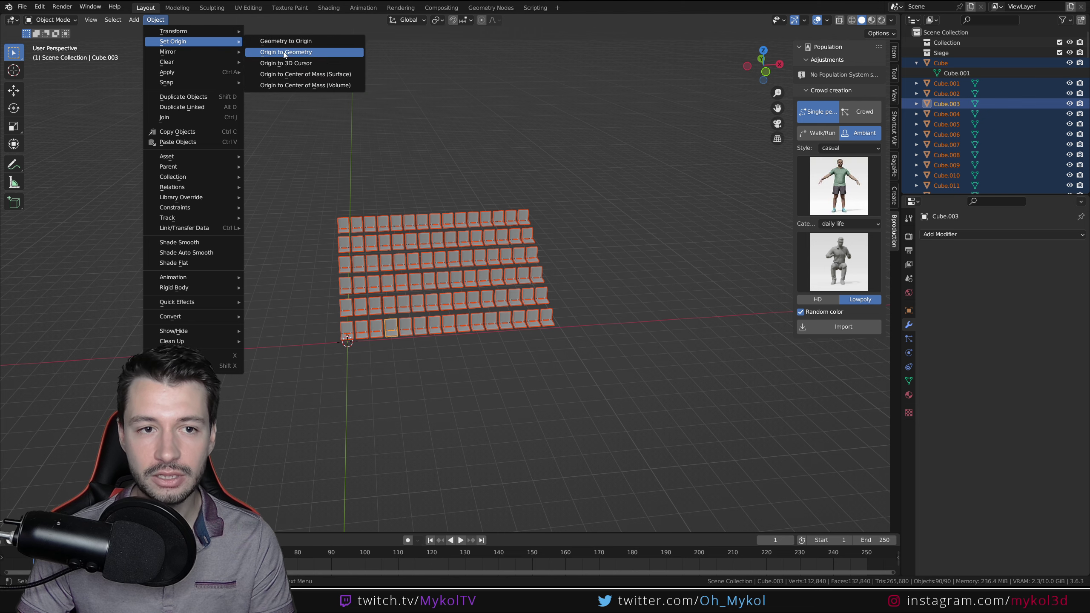
pyautogui.click(283, 51)
pyautogui.scroll(6, 503, 329)
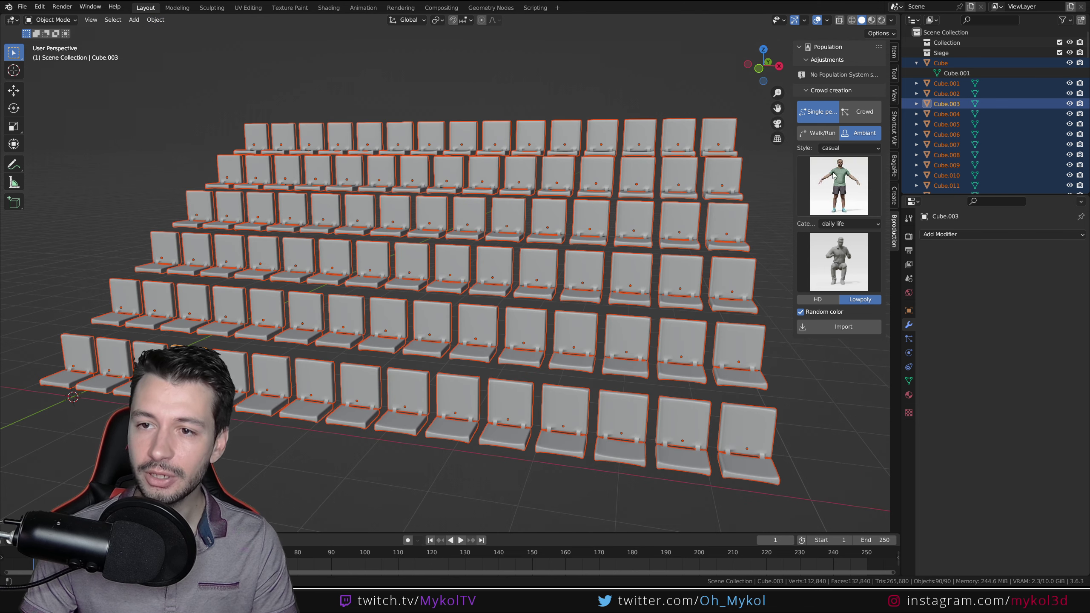
# Step: Move all the chair objects into the Siege collection and collapse it in the outliner
pyautogui.click(917, 63)
pyautogui.click(940, 63)
pyautogui.click(941, 52)
pyautogui.scroll(-15, 977, 171)
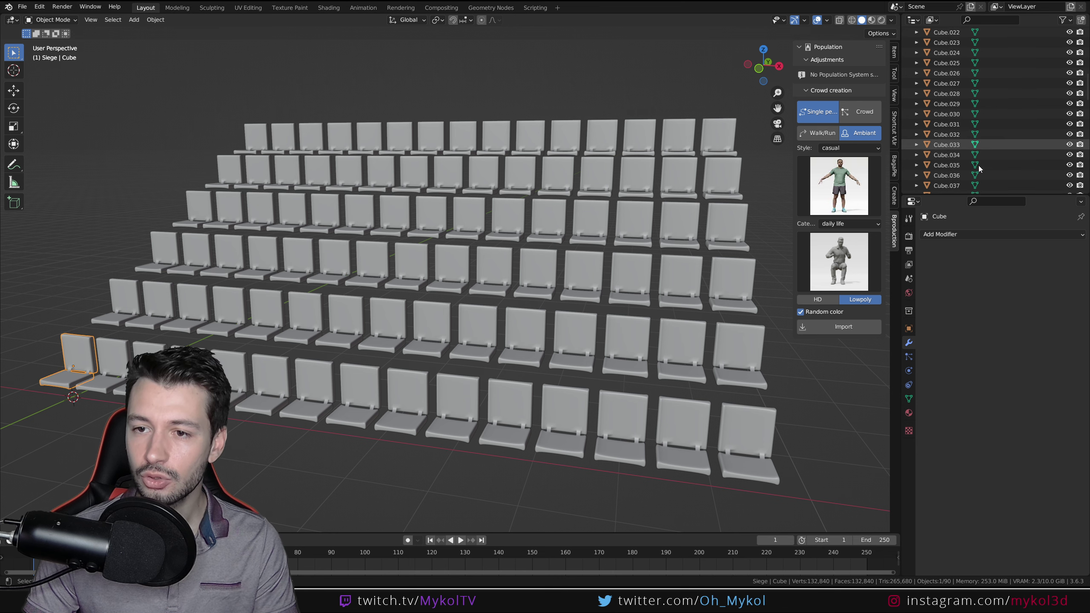
pyautogui.scroll(-3, 977, 170)
pyautogui.press('a')
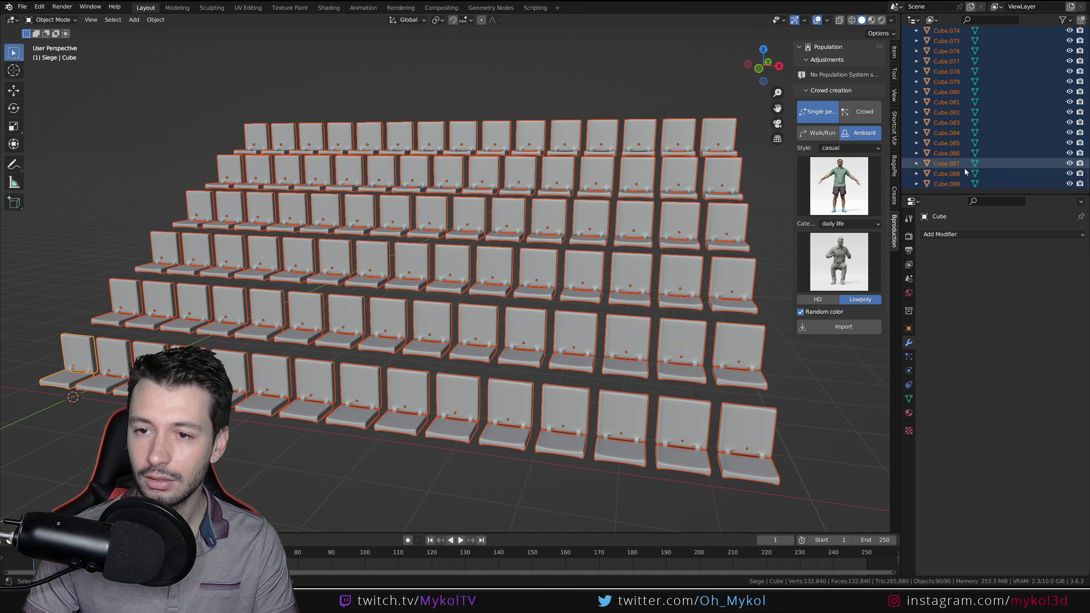
pyautogui.scroll(18, 958, 129)
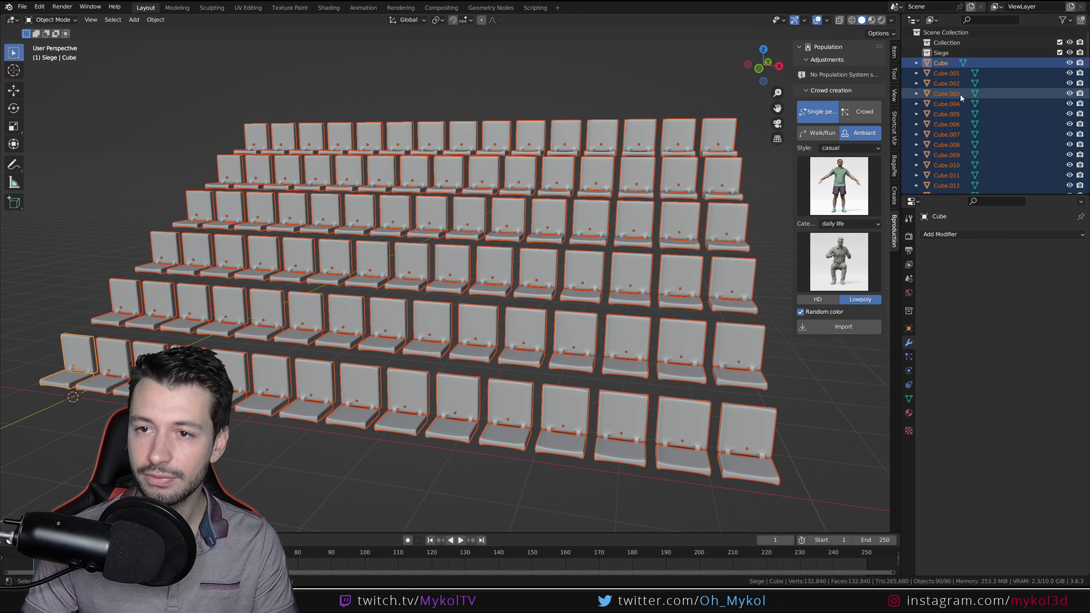
pyautogui.moveTo(939, 64); pyautogui.dragTo(941, 53)
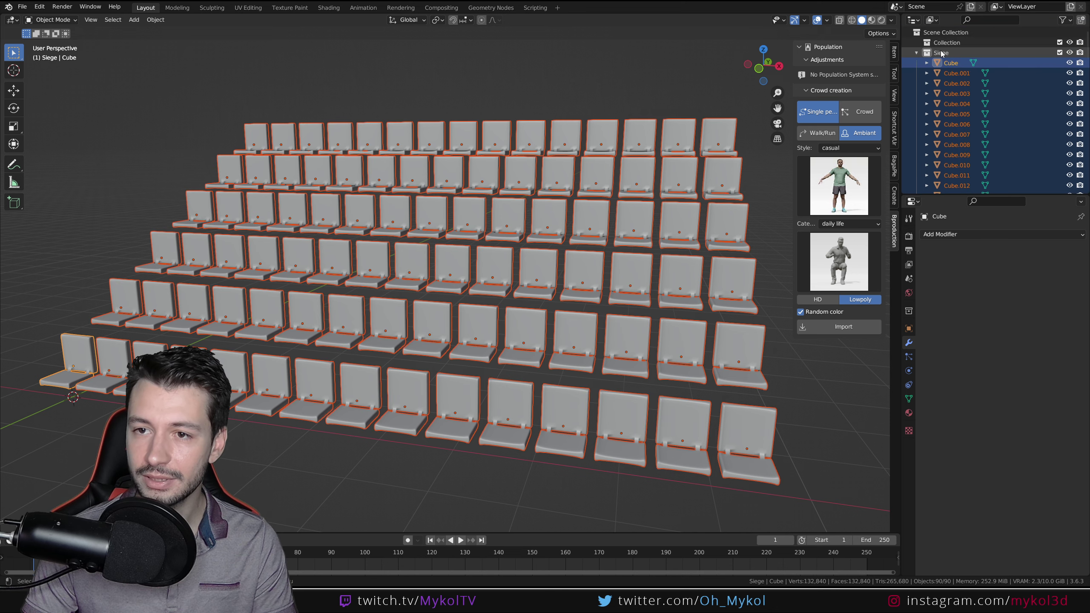
pyautogui.click(917, 53)
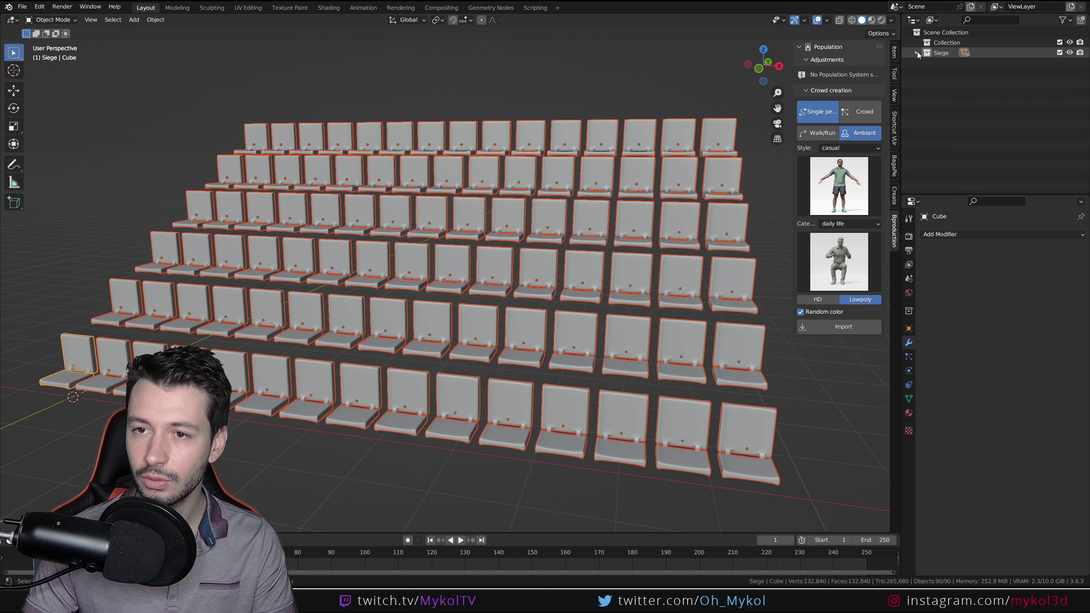
# Step: Deselect the chairs, then switch the Population crowd creation to Crowd with Stadium Mode
pyautogui.click(755, 148)
pyautogui.scroll(-6, 755, 214)
pyautogui.moveTo(754, 215); pyautogui.dragTo(664, 258, button='middle')
pyautogui.scroll(3, 664, 258)
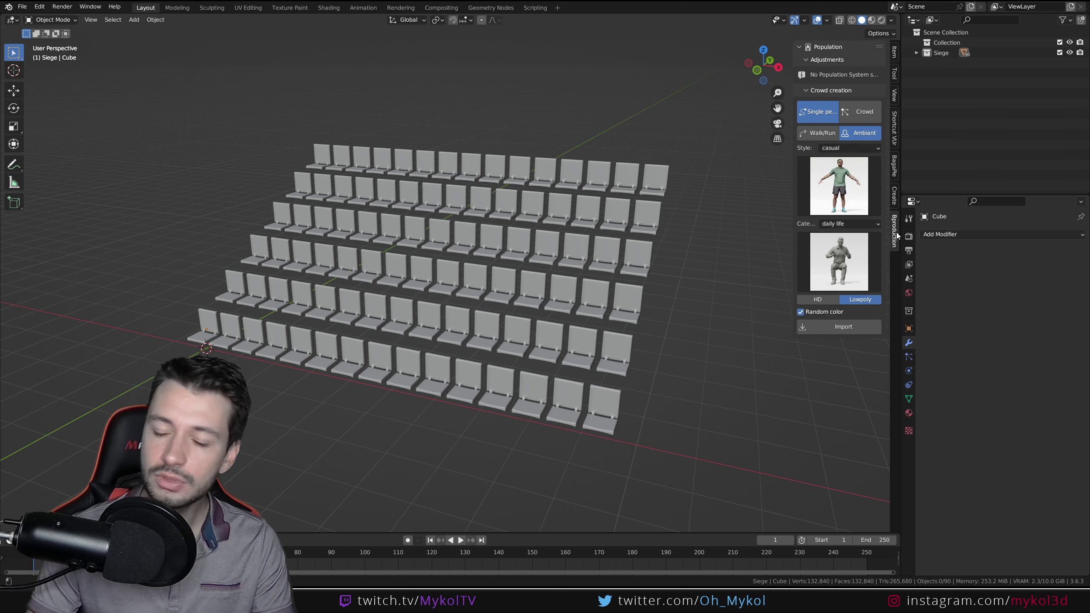
pyautogui.click(862, 112)
pyautogui.click(839, 159)
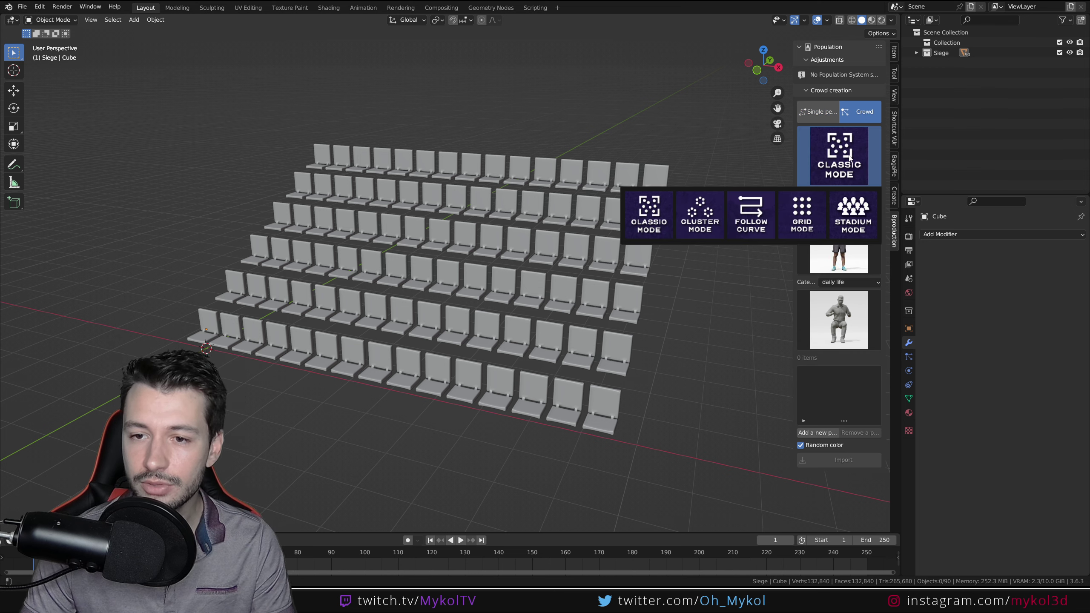
pyautogui.click(852, 217)
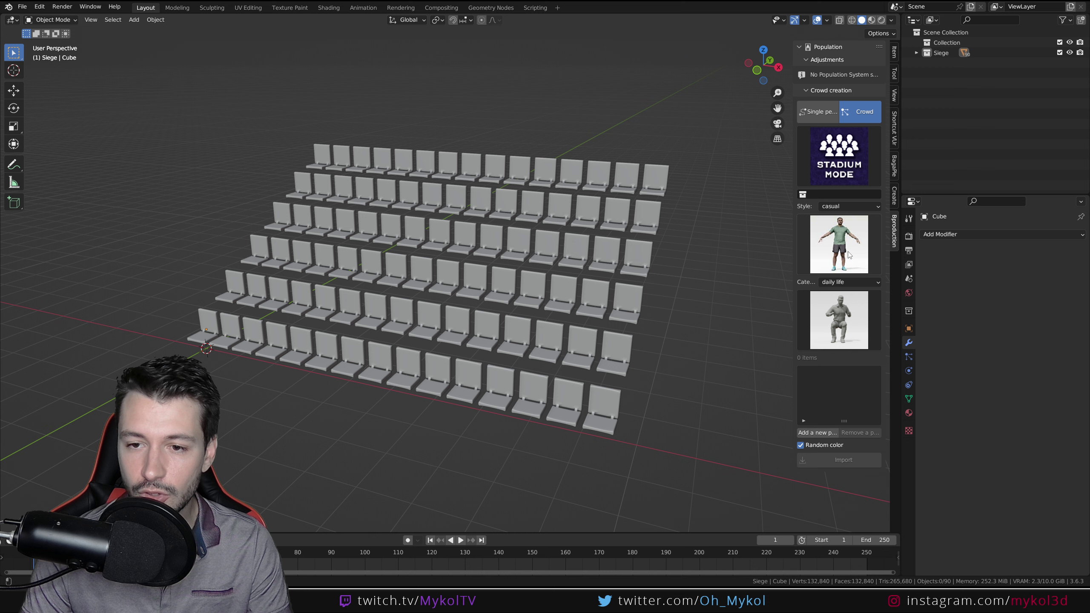
# Step: Add anthony with the stadium cheering pose to the crowd list, then elsa with the seated listen phoning pose
pyautogui.click(828, 431)
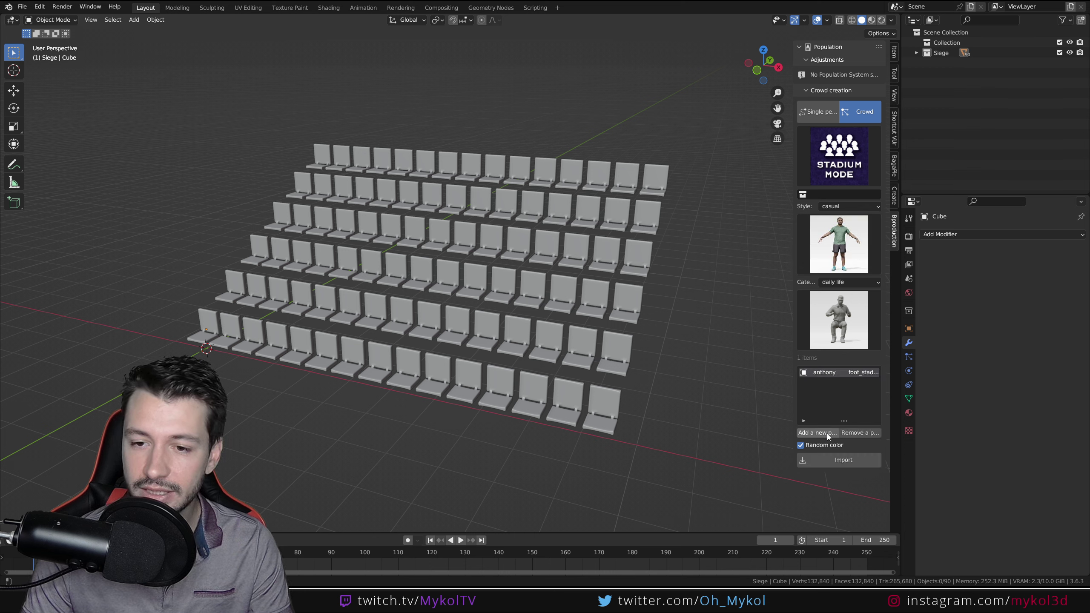
pyautogui.click(846, 257)
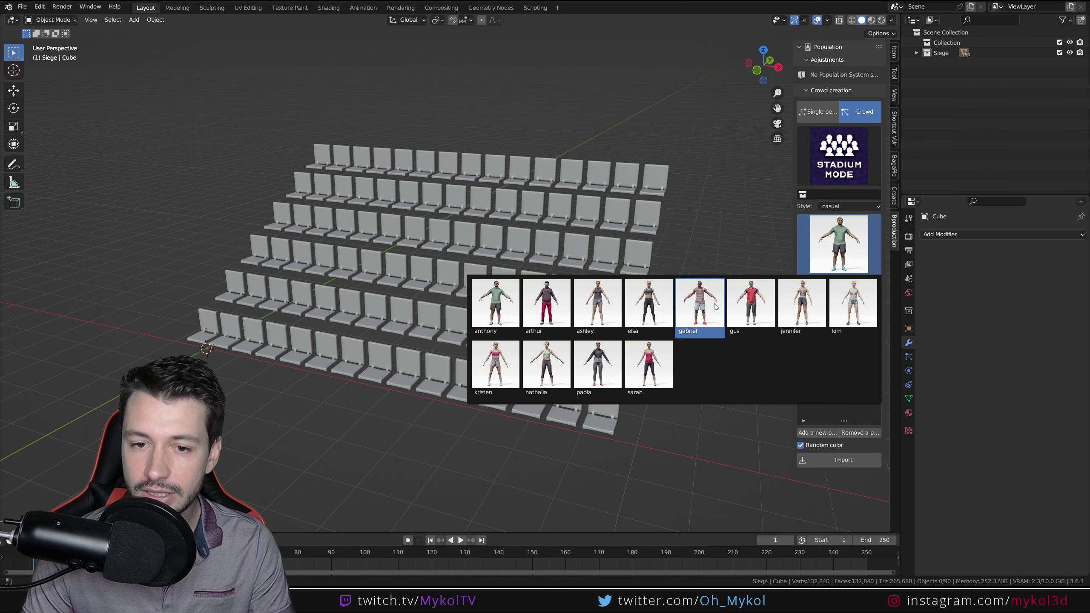
pyautogui.click(659, 303)
pyautogui.click(839, 306)
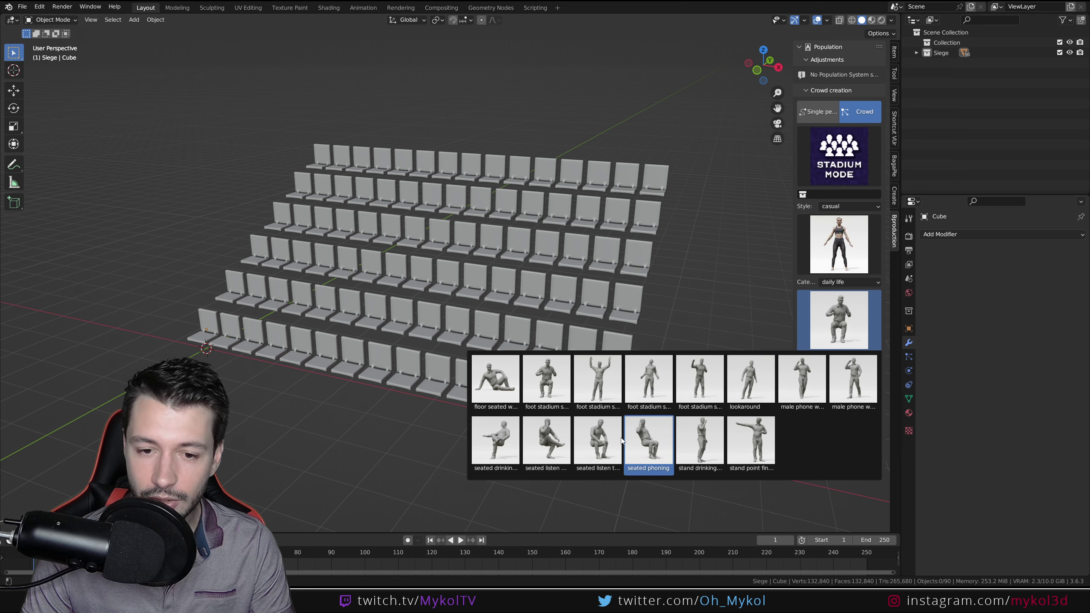
pyautogui.click(535, 445)
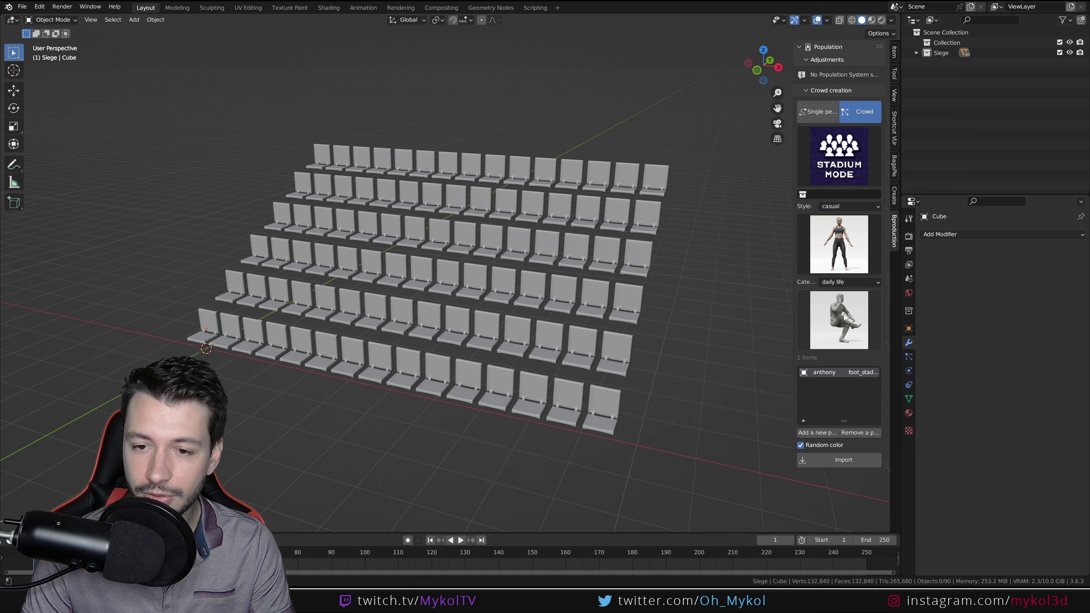
# Step: Add the gus character with the seated_drinking01 pose to the crowd list
pyautogui.click(842, 242)
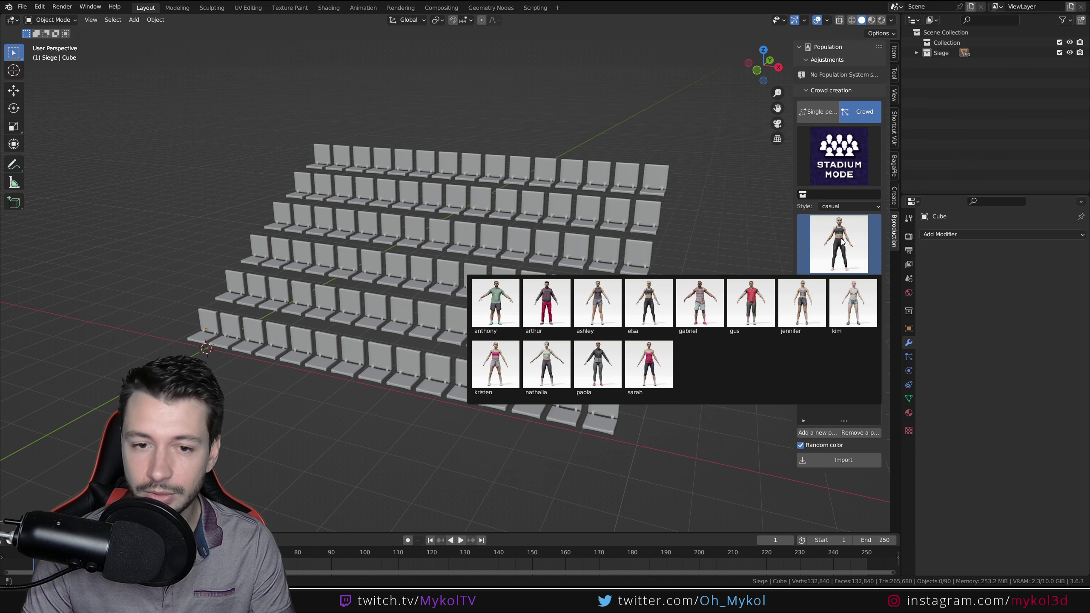
pyautogui.click(755, 328)
pyautogui.click(839, 320)
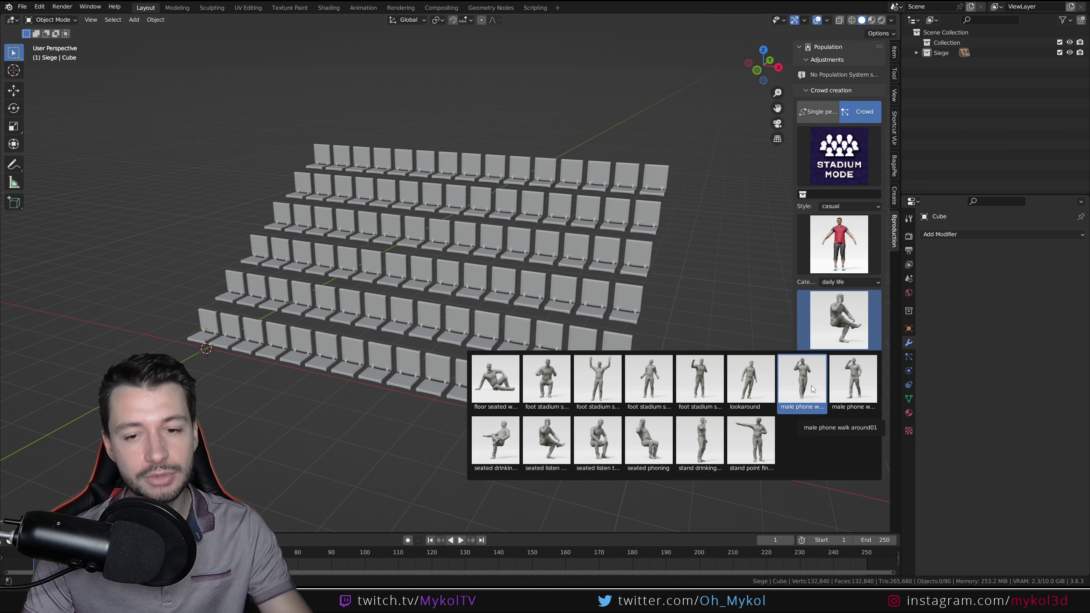
pyautogui.click(500, 443)
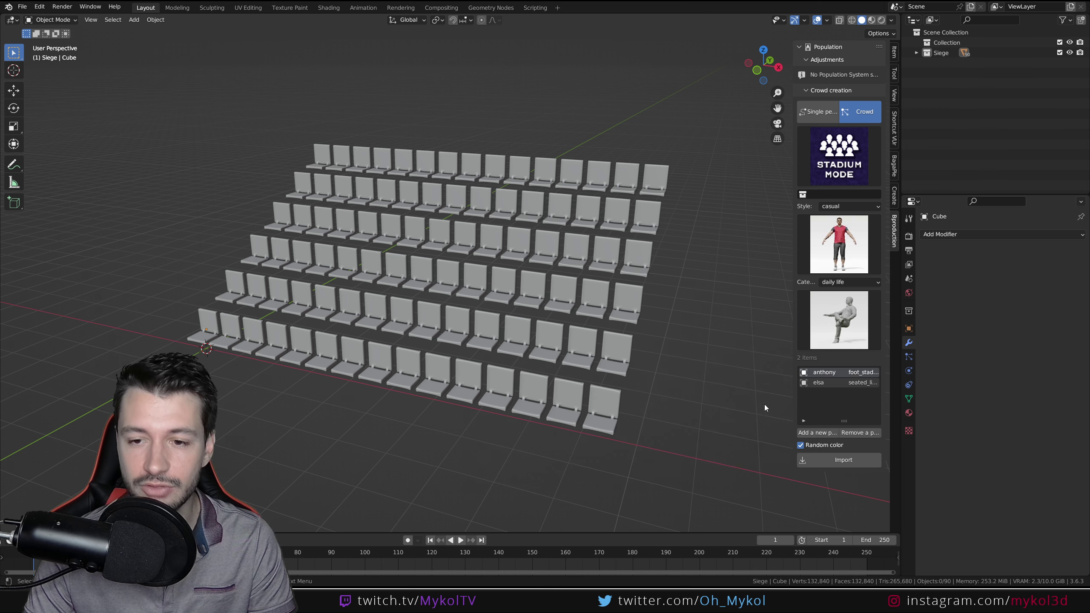
pyautogui.click(816, 433)
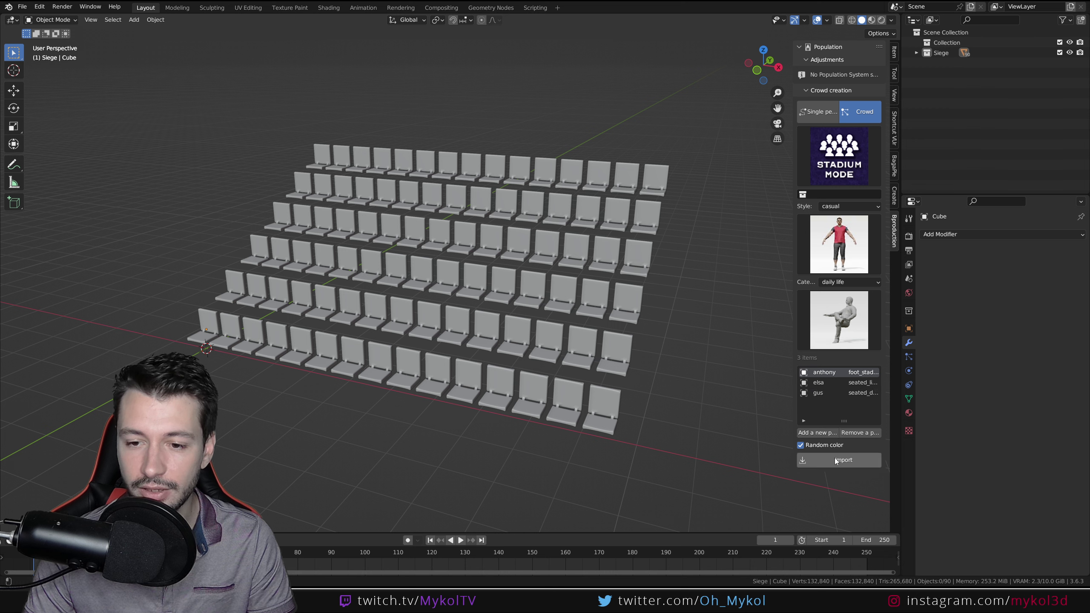
# Step: Assign the Siege collection as the seat source for Stadium Mode and import the crowd
pyautogui.click(843, 195)
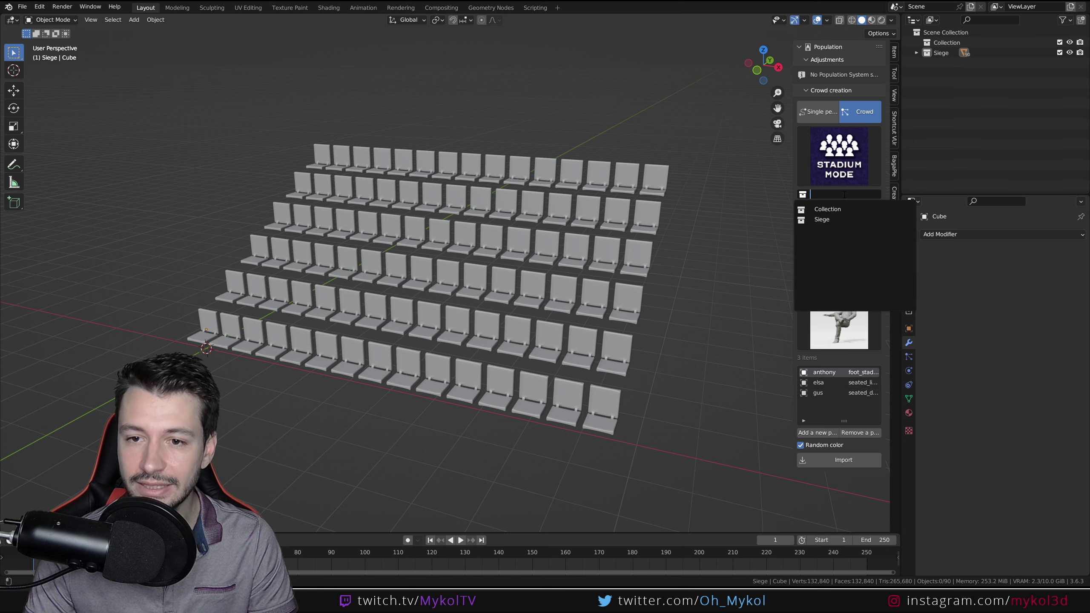
pyautogui.click(822, 219)
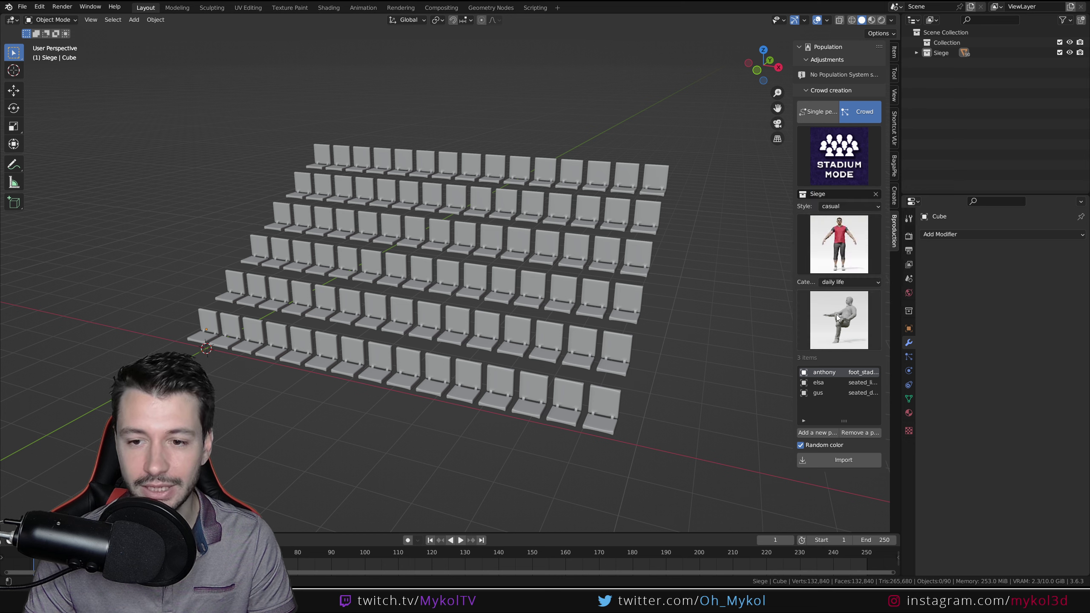
pyautogui.click(832, 461)
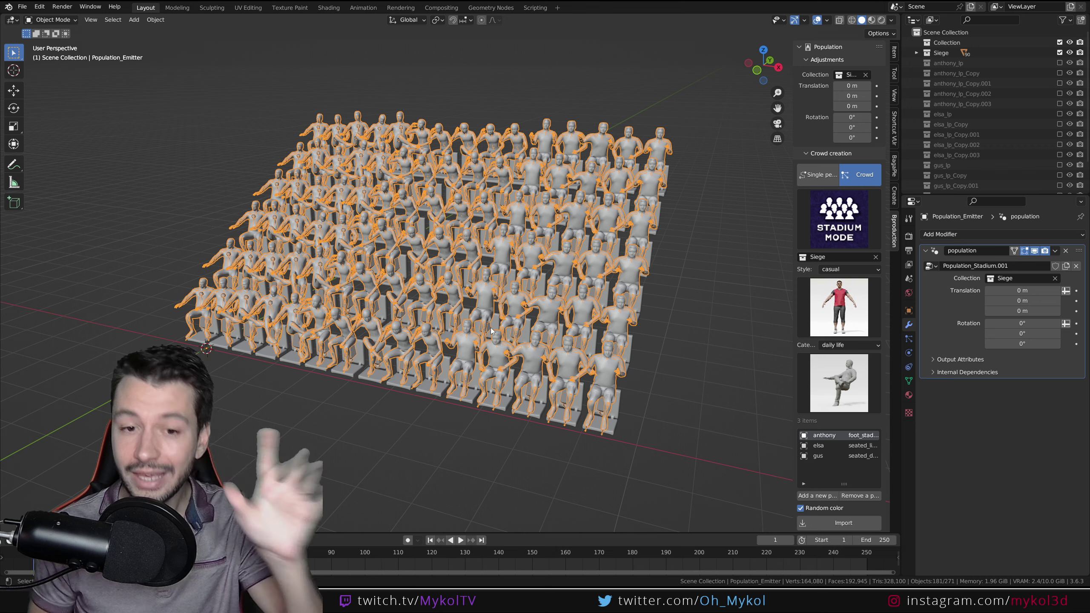
# Step: Try shifting the crowd along X with the translation adjustment, then undo the shift
pyautogui.moveTo(491, 388); pyautogui.dragTo(430, 371, button='middle')
pyautogui.scroll(5, 333, 335)
pyautogui.keyDown('shift'); pyautogui.moveTo(333, 336); pyautogui.dragTo(410, 287, button='middle'); pyautogui.keyUp('shift')
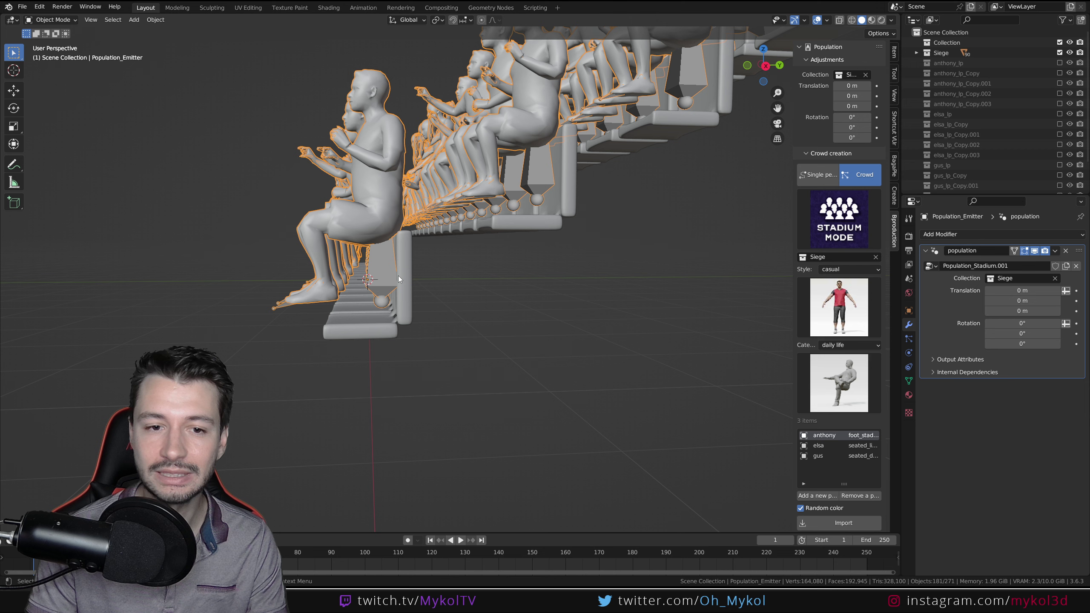
pyautogui.press('KP_3')
pyautogui.scroll(3, 426, 232)
pyautogui.keyDown('shift'); pyautogui.moveTo(426, 233); pyautogui.dragTo(366, 353, button='middle'); pyautogui.keyUp('shift')
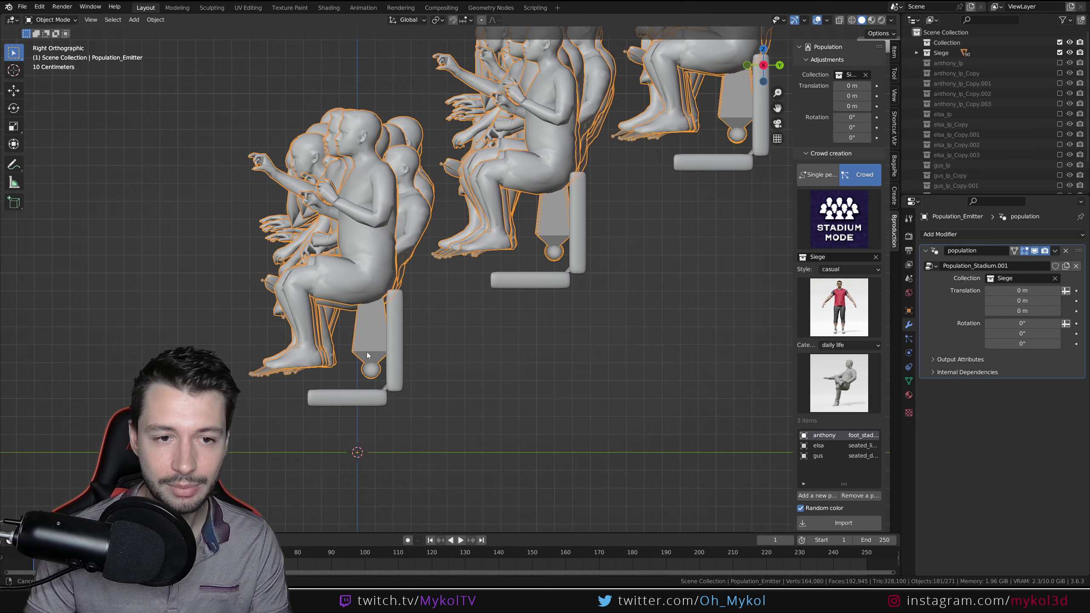
pyautogui.scroll(3, 367, 352)
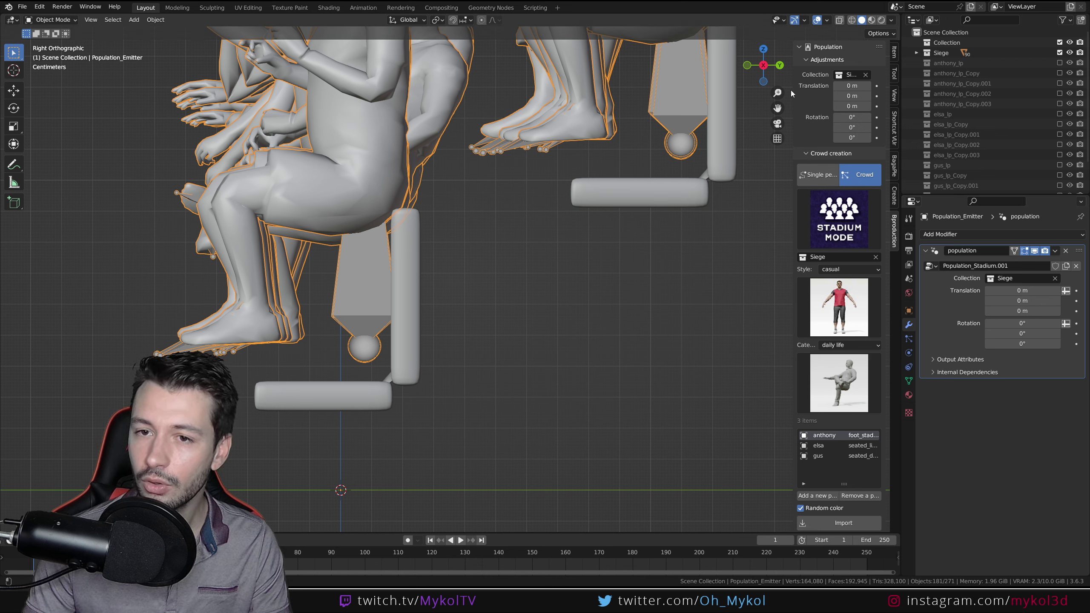
pyautogui.moveTo(794, 93); pyautogui.dragTo(733, 92)
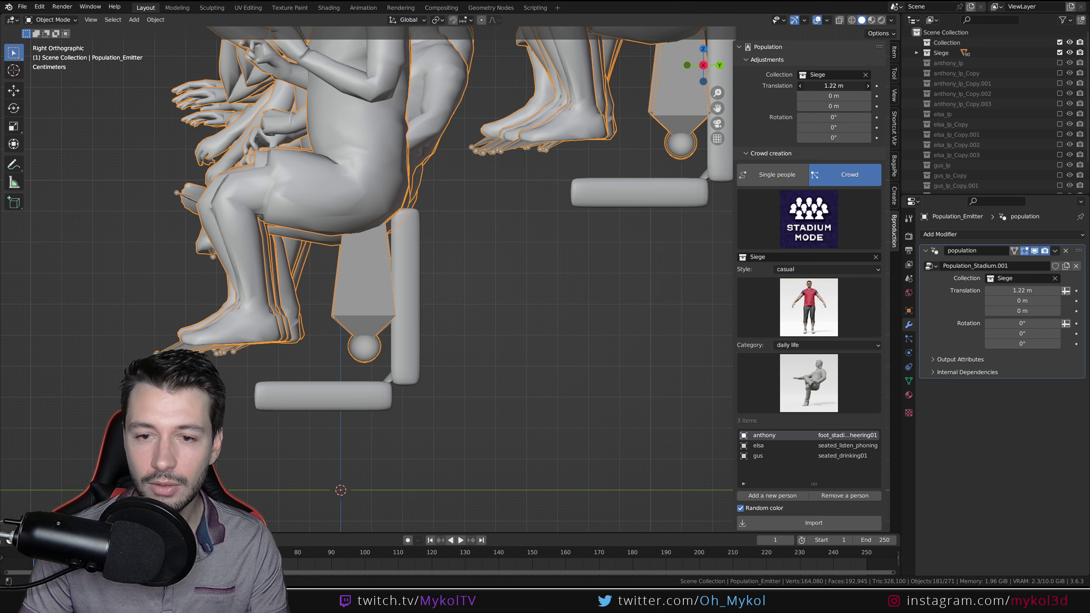
pyautogui.moveTo(638, 184); pyautogui.dragTo(483, 294, button='middle')
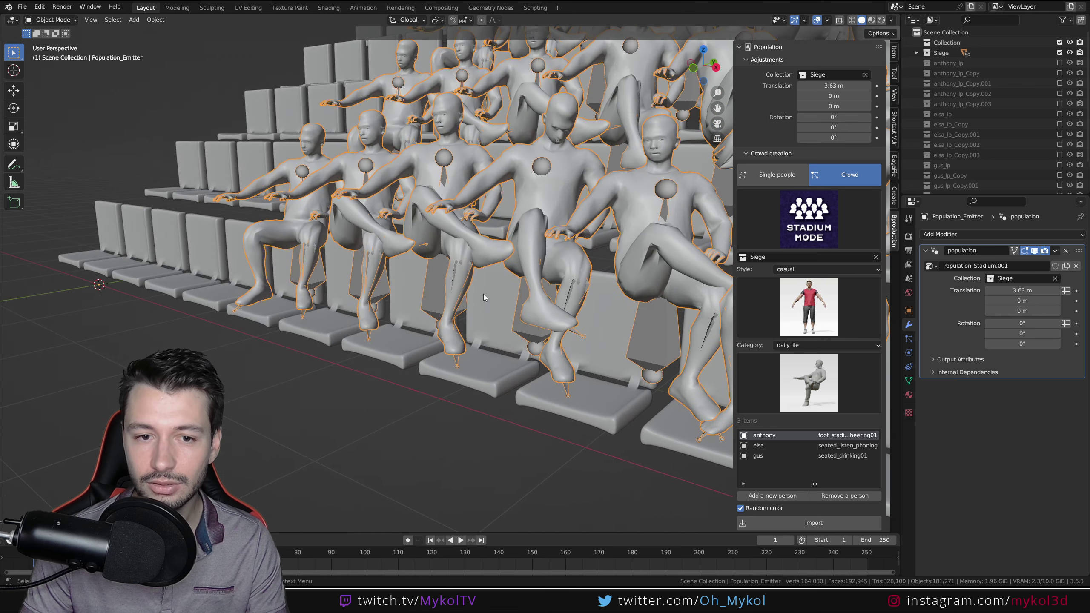
pyautogui.scroll(-3, 484, 295)
pyautogui.hotkey('ctrl', 'z')
# Step: Seat the people on the chairs by setting the crowd translation to -0.041 m in Y and -0.48 m in Z
pyautogui.moveTo(550, 260); pyautogui.dragTo(508, 237, button='middle')
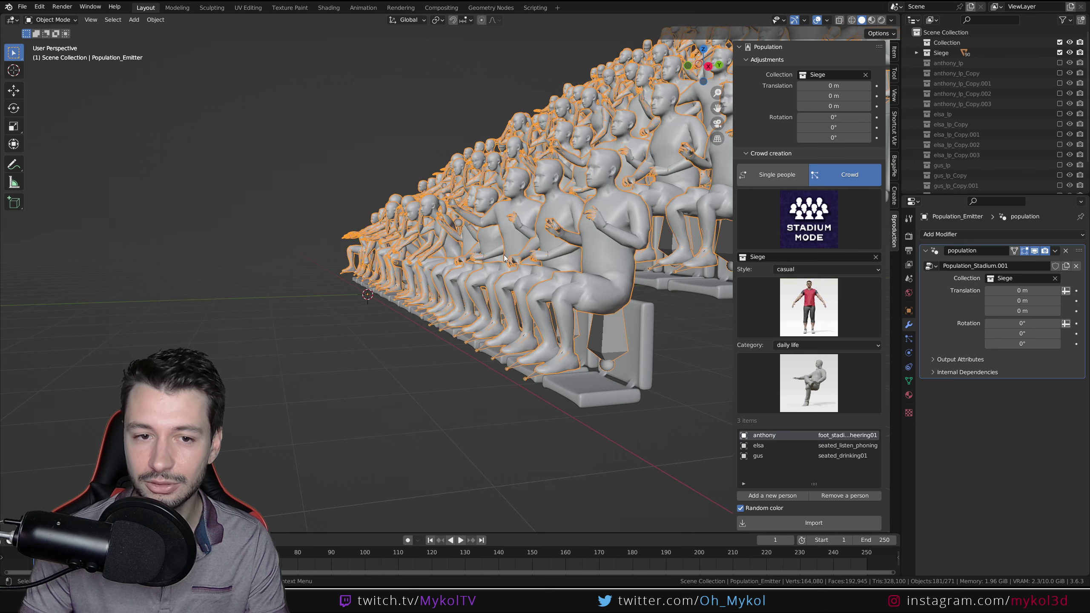
pyautogui.press('KP_3')
pyautogui.scroll(5, 509, 236)
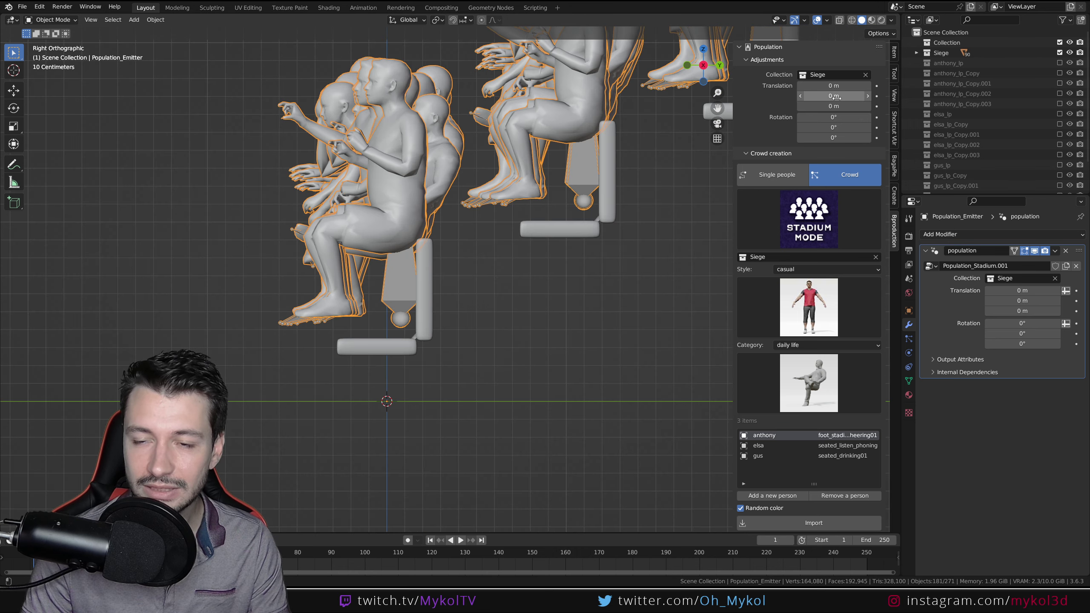
pyautogui.moveTo(834, 95)
pyautogui.mouseDown()
pyautogui.moveTo(817, 106)
pyautogui.moveTo(830, 96)
pyautogui.mouseUp()
pyautogui.hotkey('ctrl', 'z')
pyautogui.moveTo(558, 257); pyautogui.dragTo(583, 272, button='middle')
pyautogui.scroll(-4, 537, 339)
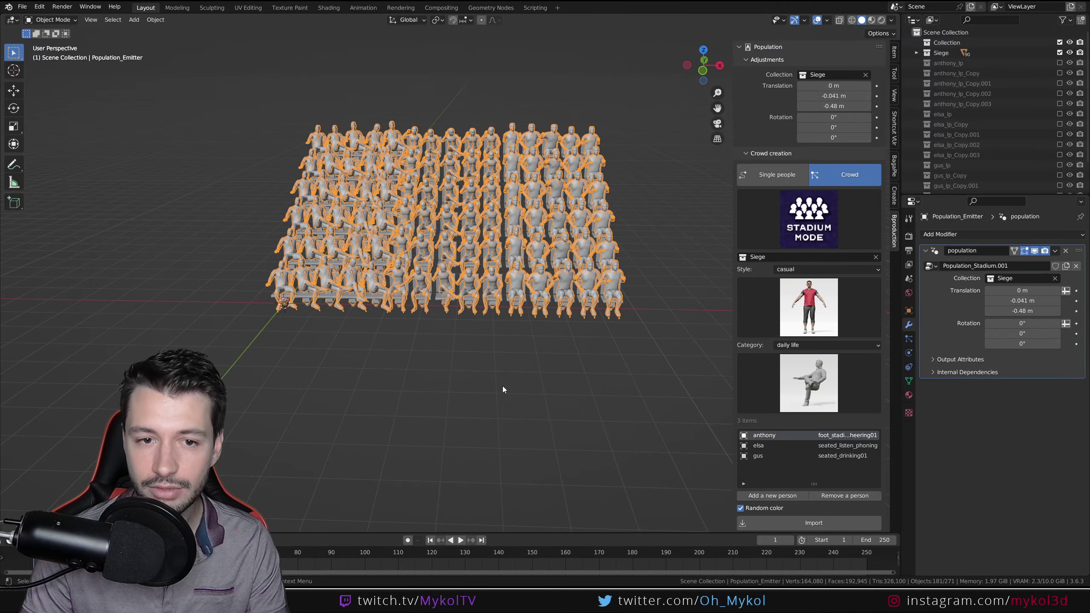
# Step: Deselect the crowd and play the animation to review the seated people, then stop playback
pyautogui.moveTo(457, 345); pyautogui.dragTo(474, 349, button='middle')
pyautogui.scroll(4, 473, 347)
pyautogui.press('z')
pyautogui.click(541, 346)
pyautogui.scroll(-5, 564, 348)
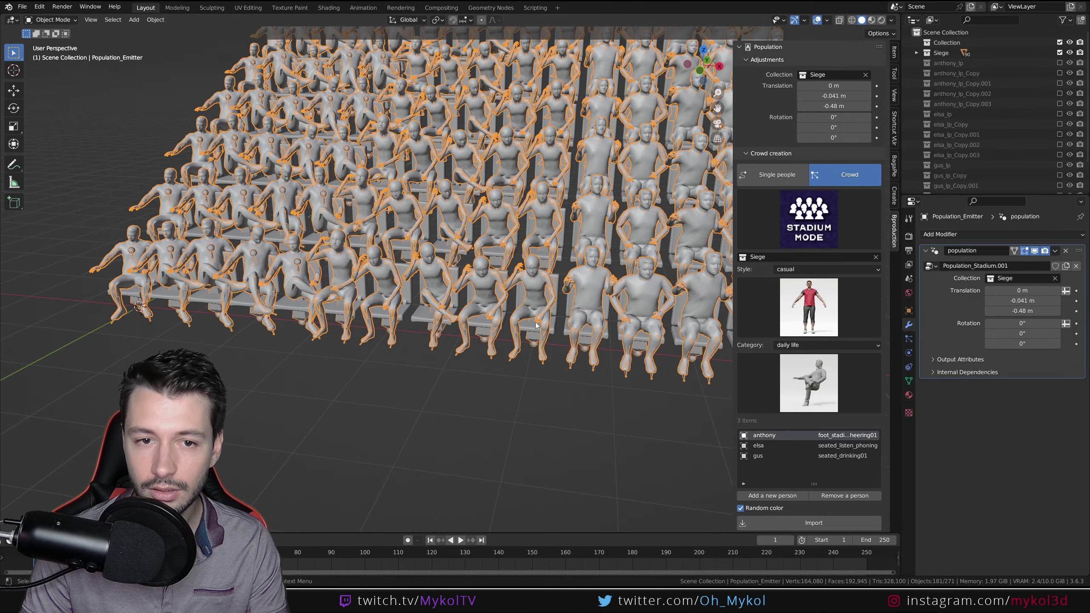
pyautogui.press('space')
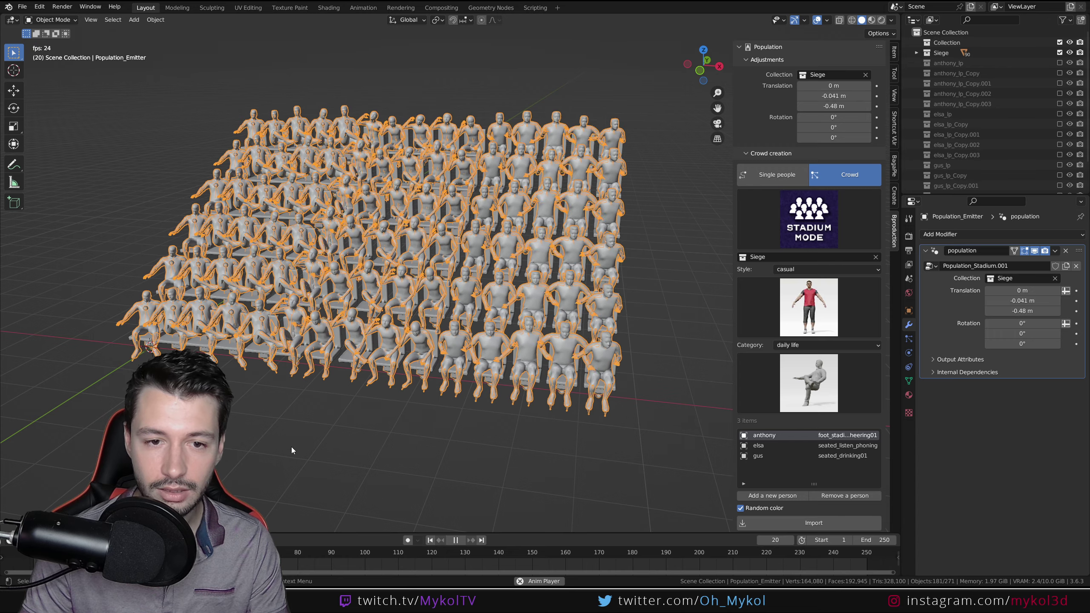
pyautogui.click(465, 422)
pyautogui.moveTo(494, 424); pyautogui.dragTo(432, 404, button='middle')
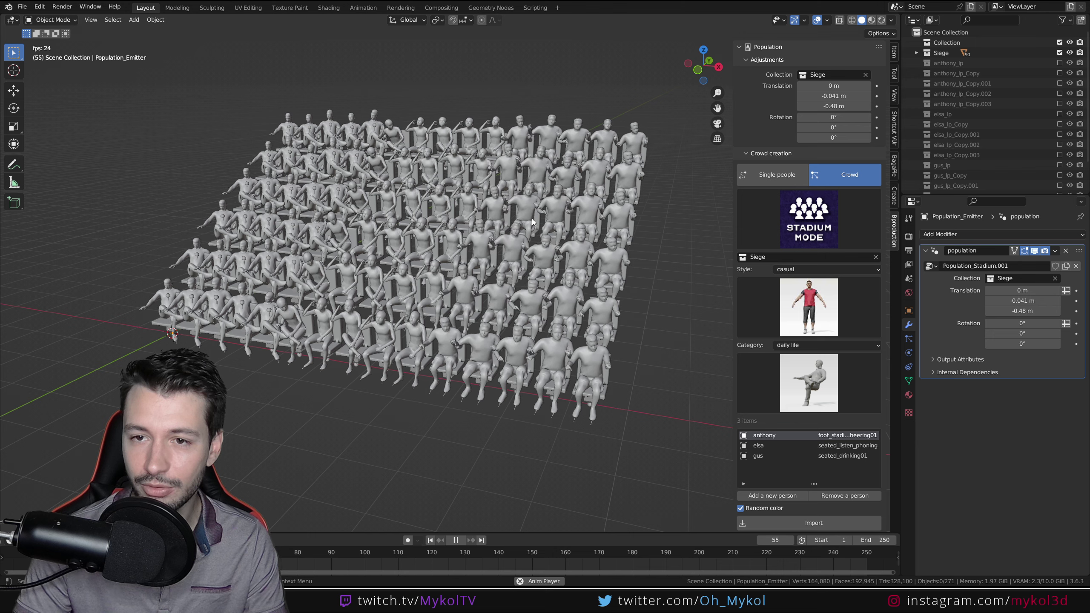
pyautogui.press('space')
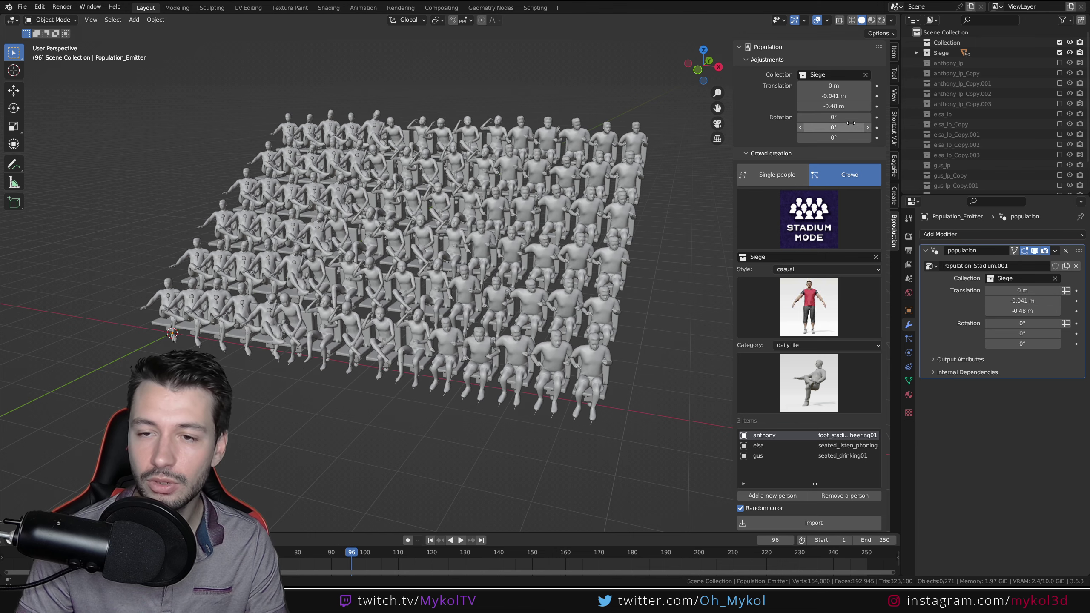
# Step: Set the crowd's rotation adjustments to 0.58° in X, -1.21° in Y and -2.73° in Z
pyautogui.moveTo(816, 137); pyautogui.dragTo(835, 117)
pyautogui.scroll(-1, 476, 266)
pyautogui.moveTo(476, 267)
pyautogui.mouseDown(button='middle')
pyautogui.moveTo(449, 264)
pyautogui.moveTo(478, 263)
pyautogui.mouseUp(button='middle')
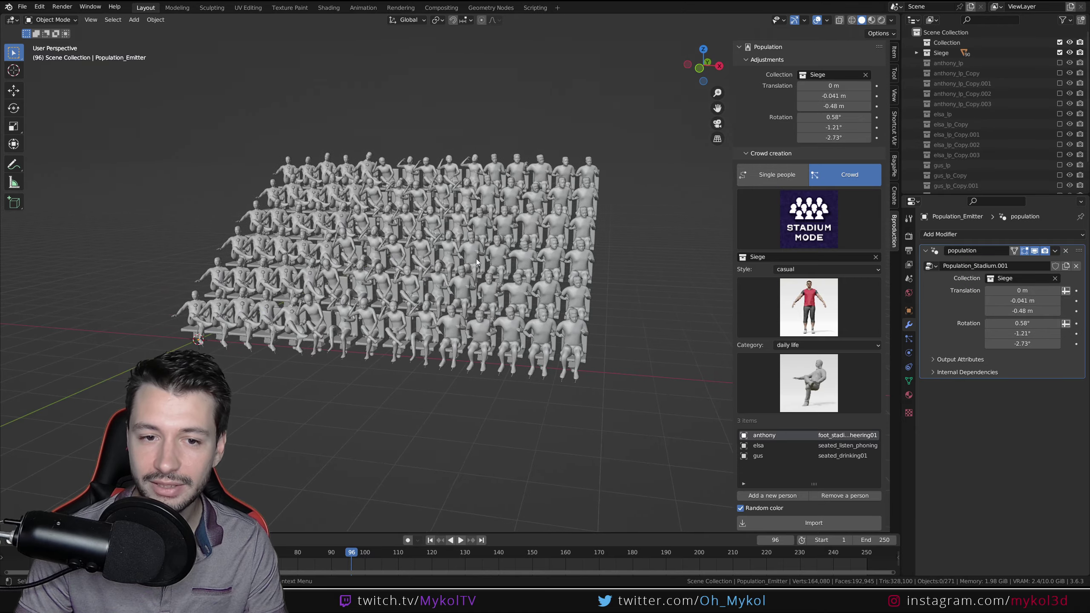
# Step: Show the scene in rendered shading and assign an Environment Texture to the world background color
pyautogui.click(882, 20)
pyautogui.moveTo(528, 287); pyautogui.dragTo(468, 315, button='middle')
pyautogui.scroll(2, 524, 296)
pyautogui.click(909, 293)
pyautogui.click(990, 301)
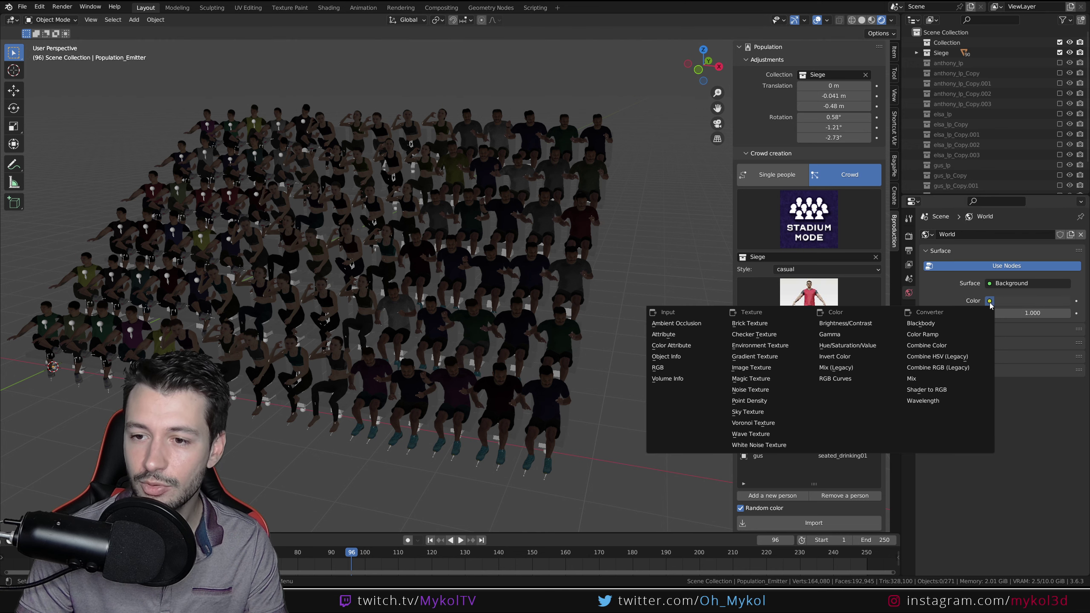
pyautogui.click(787, 347)
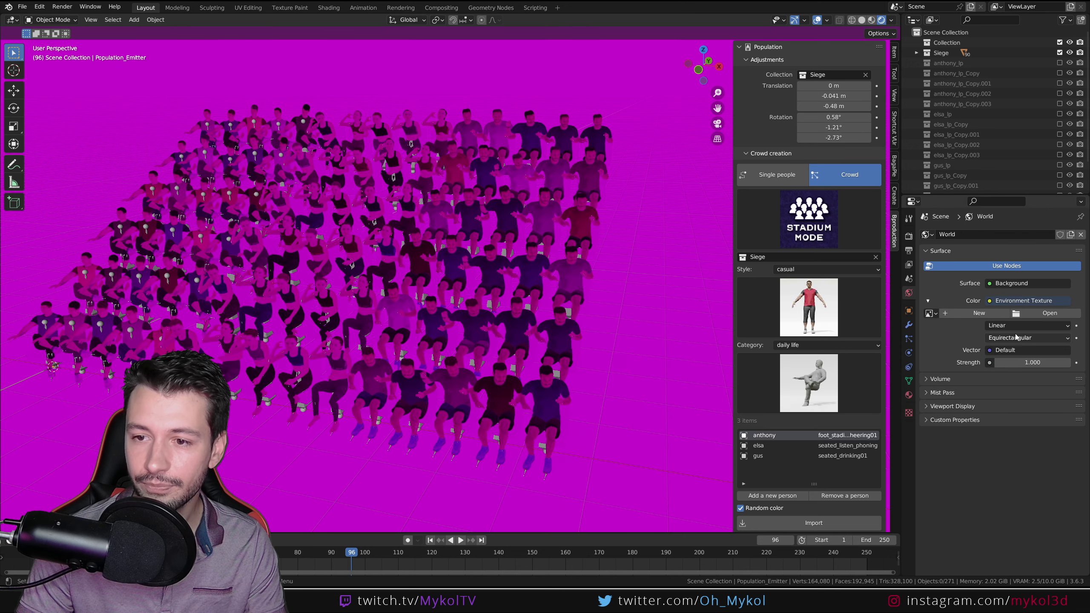
# Step: Load sunrise.exr from the 01_HDRi folder as the world's environment image
pyautogui.click(1047, 313)
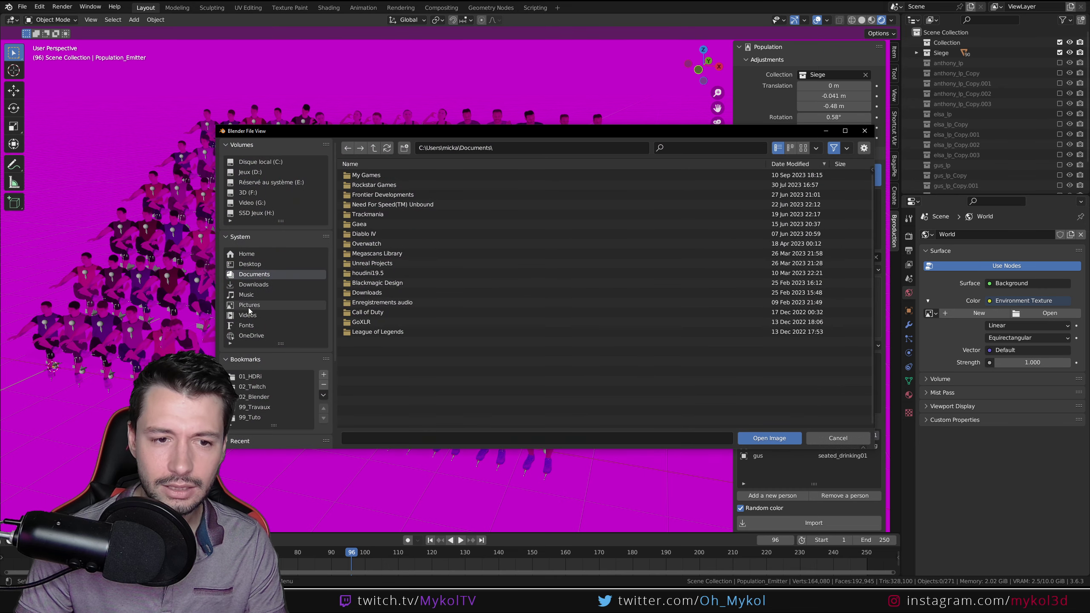
pyautogui.click(251, 376)
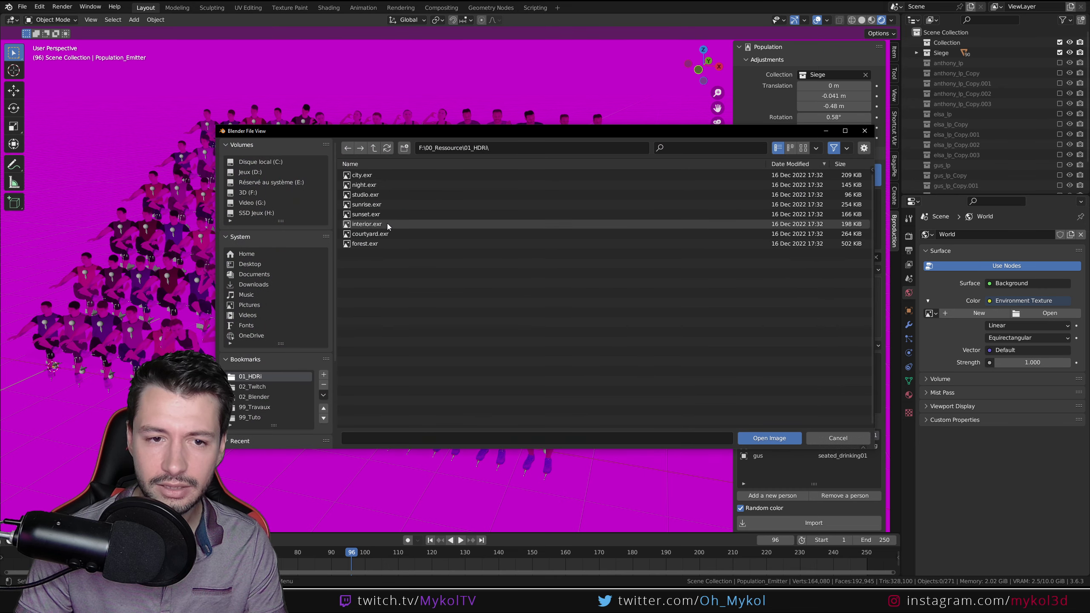
pyautogui.doubleClick(391, 207)
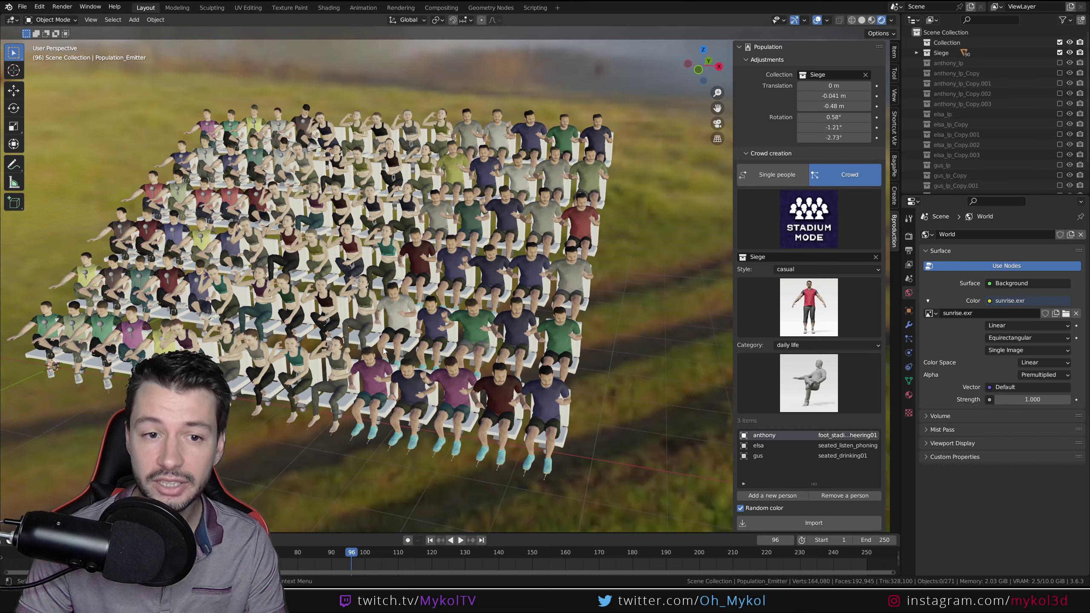
# Step: Play the crowd animation in the rendered scene, stop it, and inspect the seated people from the other side
pyautogui.scroll(-2, 465, 333)
pyautogui.moveTo(466, 334)
pyautogui.mouseDown(button='middle')
pyautogui.moveTo(452, 318)
pyautogui.moveTo(451, 344)
pyautogui.mouseUp(button='middle')
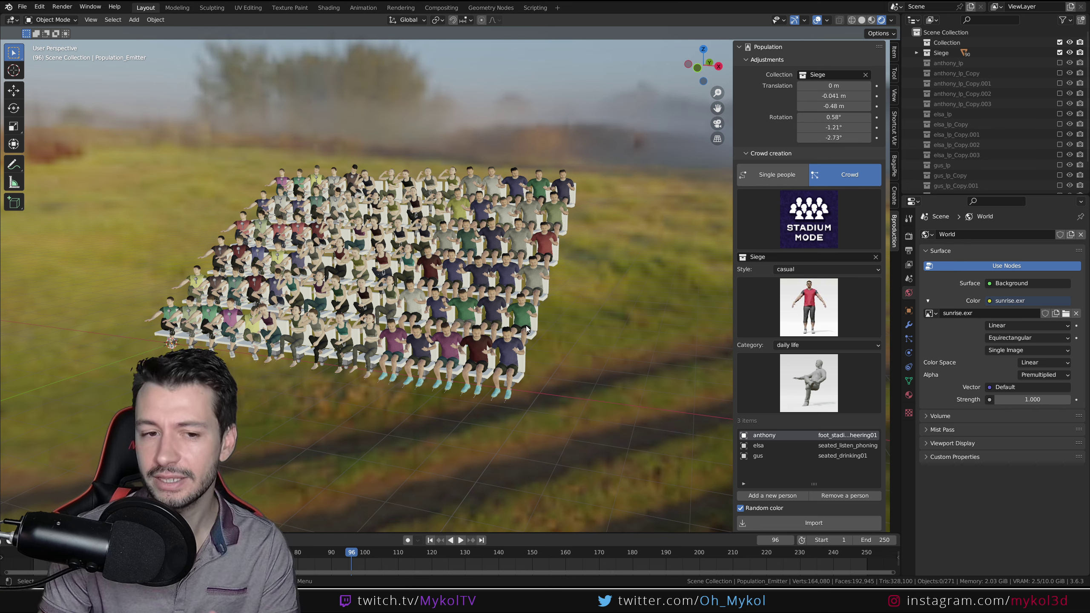
pyautogui.press('space')
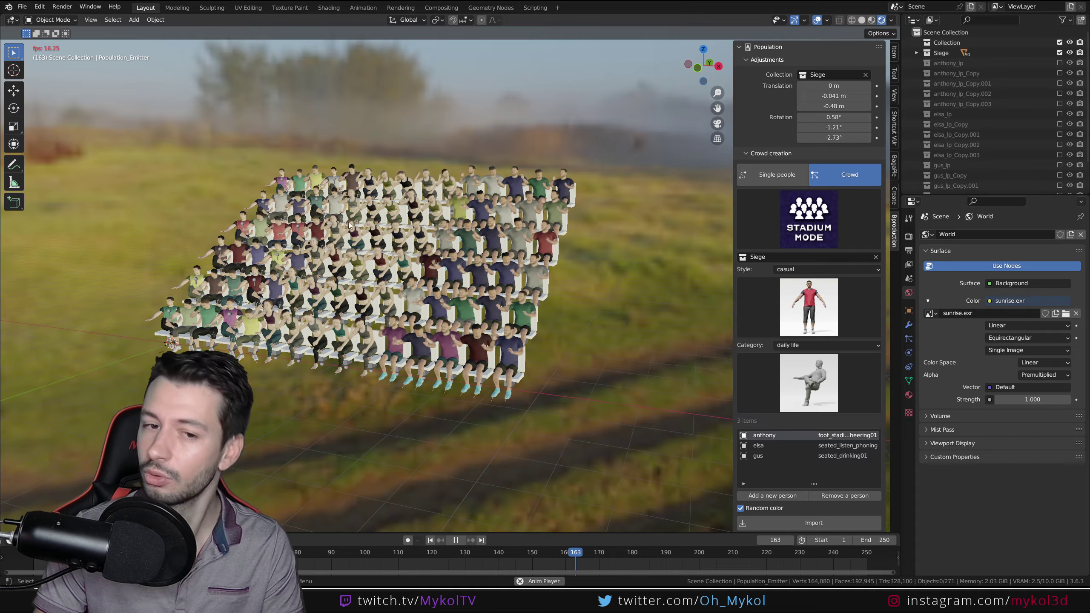
pyautogui.press('space')
pyautogui.moveTo(414, 384); pyautogui.dragTo(268, 421, button='middle')
pyautogui.scroll(-3, 142, 381)
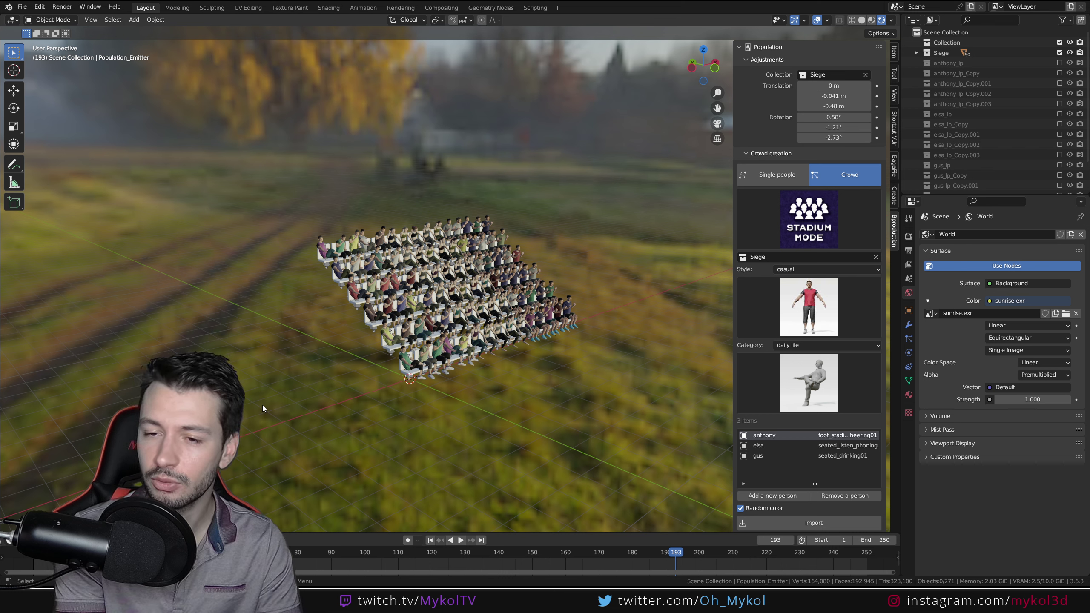
# Step: Switch the crowd creation mode to Single people and view the stand from a lower angle
pyautogui.click(759, 179)
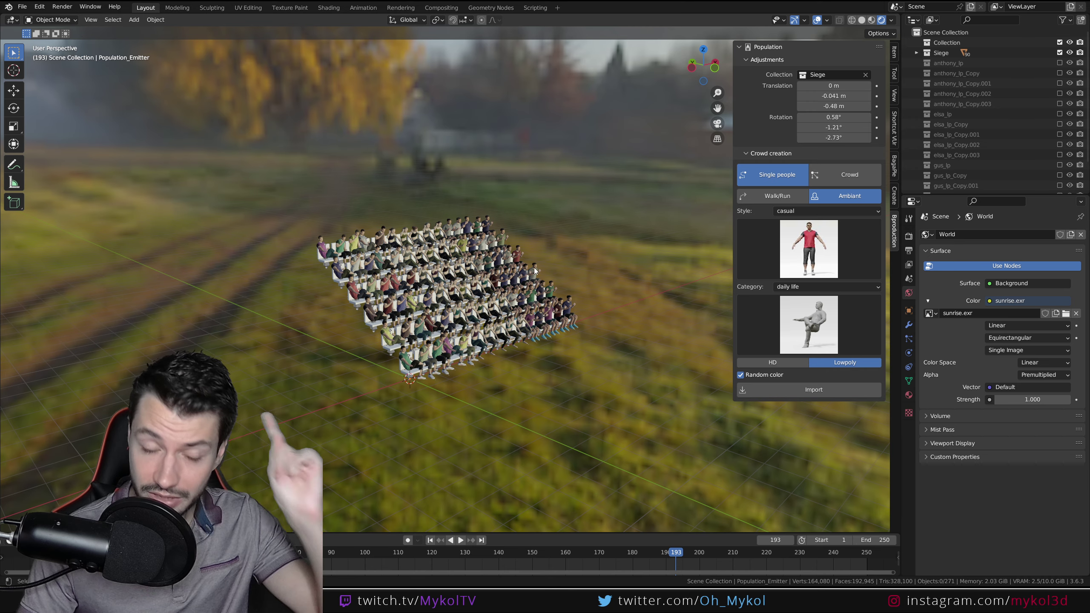
pyautogui.moveTo(448, 343); pyautogui.dragTo(452, 403, button='middle')
pyautogui.scroll(3, 477, 395)
pyautogui.scroll(-4, 432, 368)
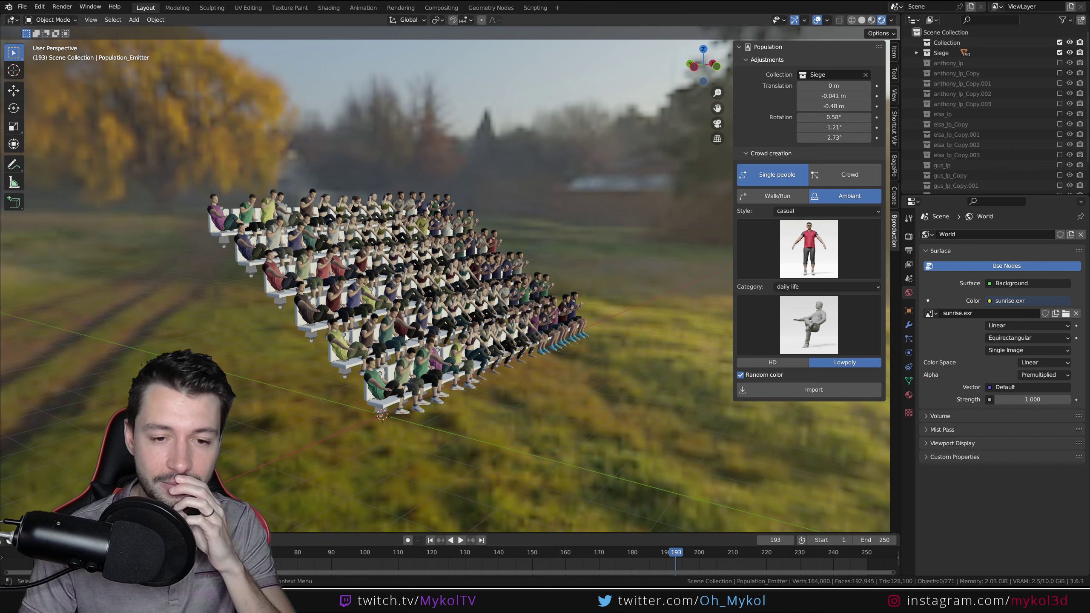
# Step: Check the Population product versions on the Blender Market page in the browser, and return to Blender
pyautogui.hotkey('alt', 'Tab')
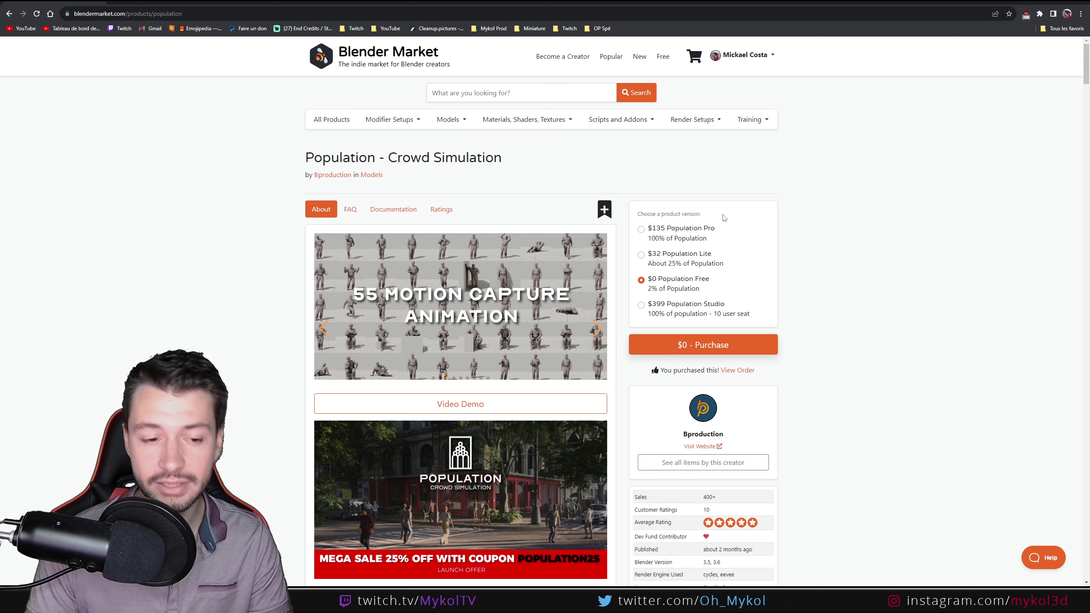
pyautogui.hotkey('alt', 'Tab')
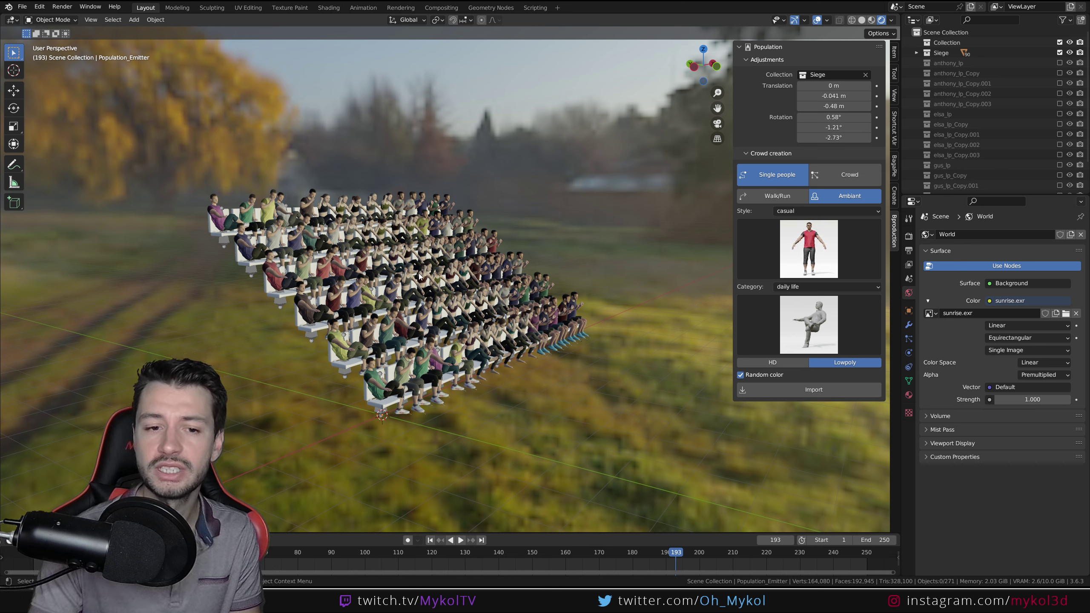
# Step: Select all the objects in the scene
pyautogui.press('a')
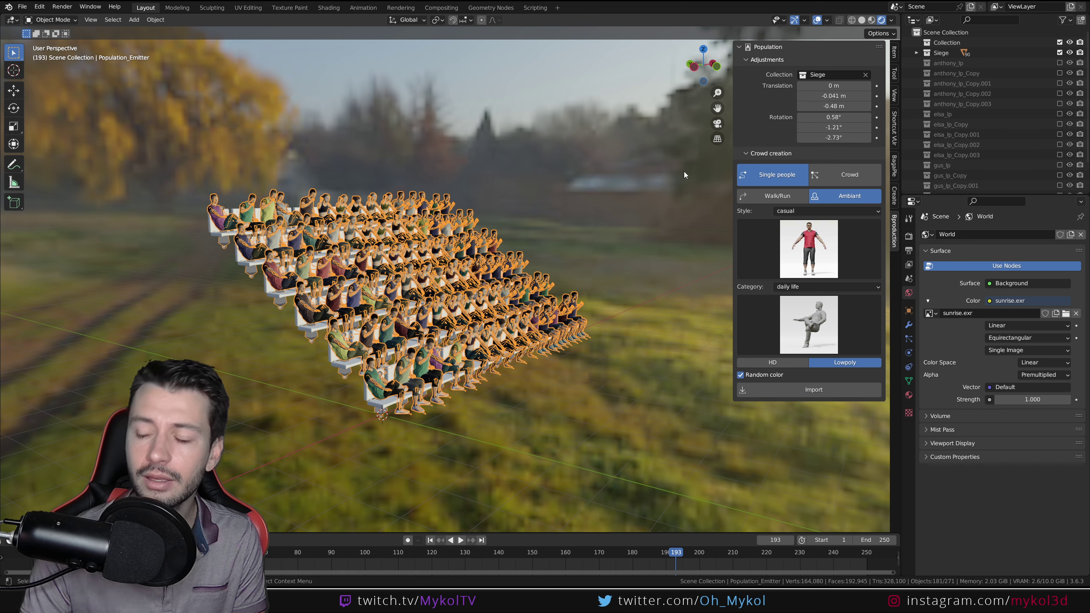